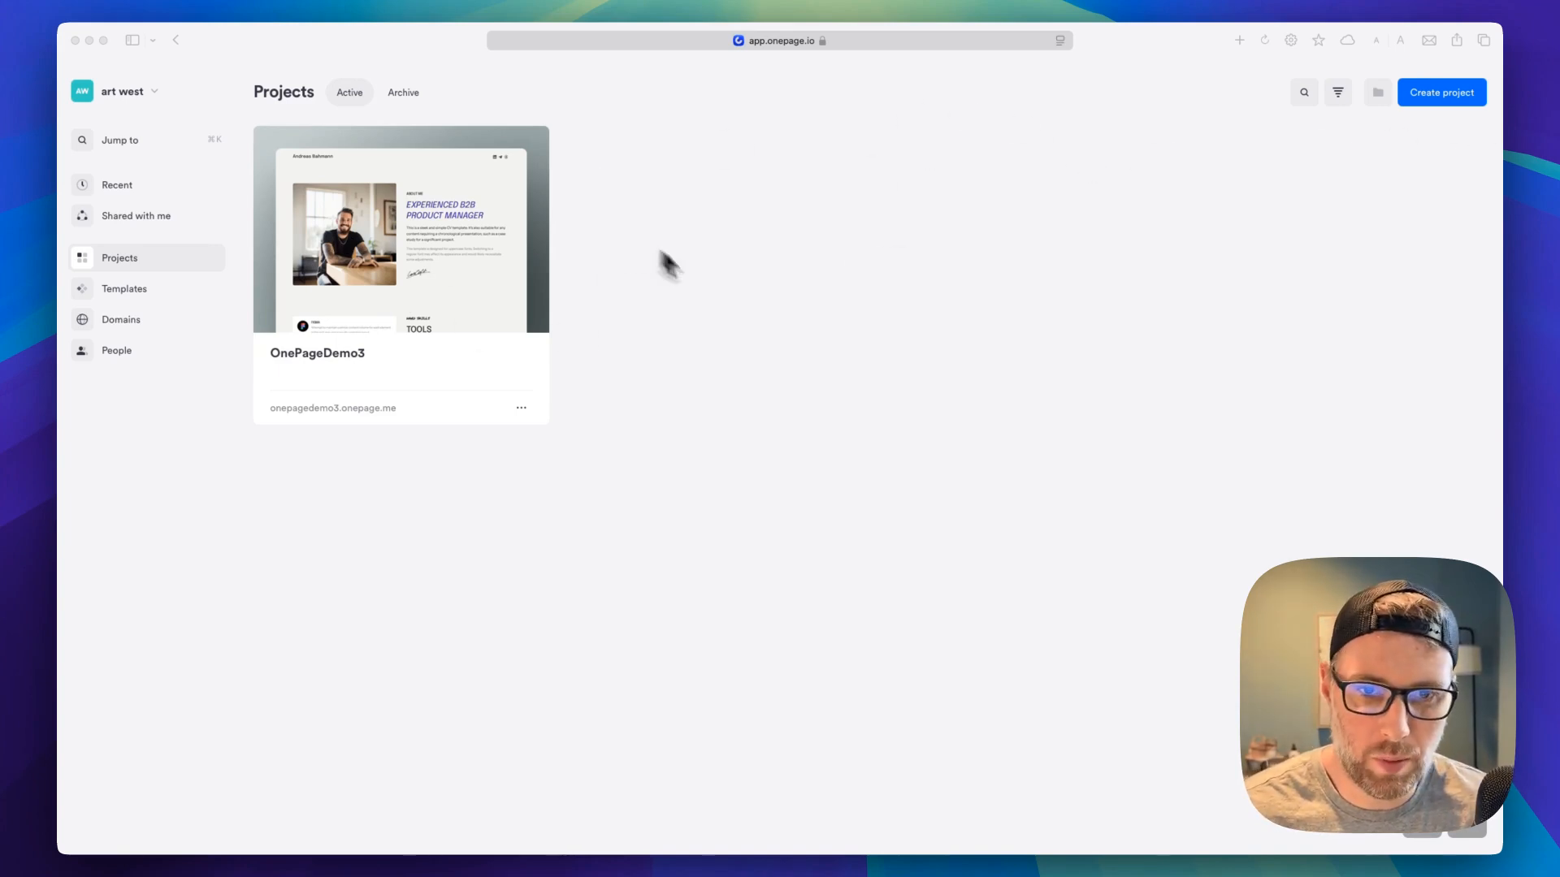
# Create a new project from scratch named formdemo2
pyautogui.click(1441, 92)
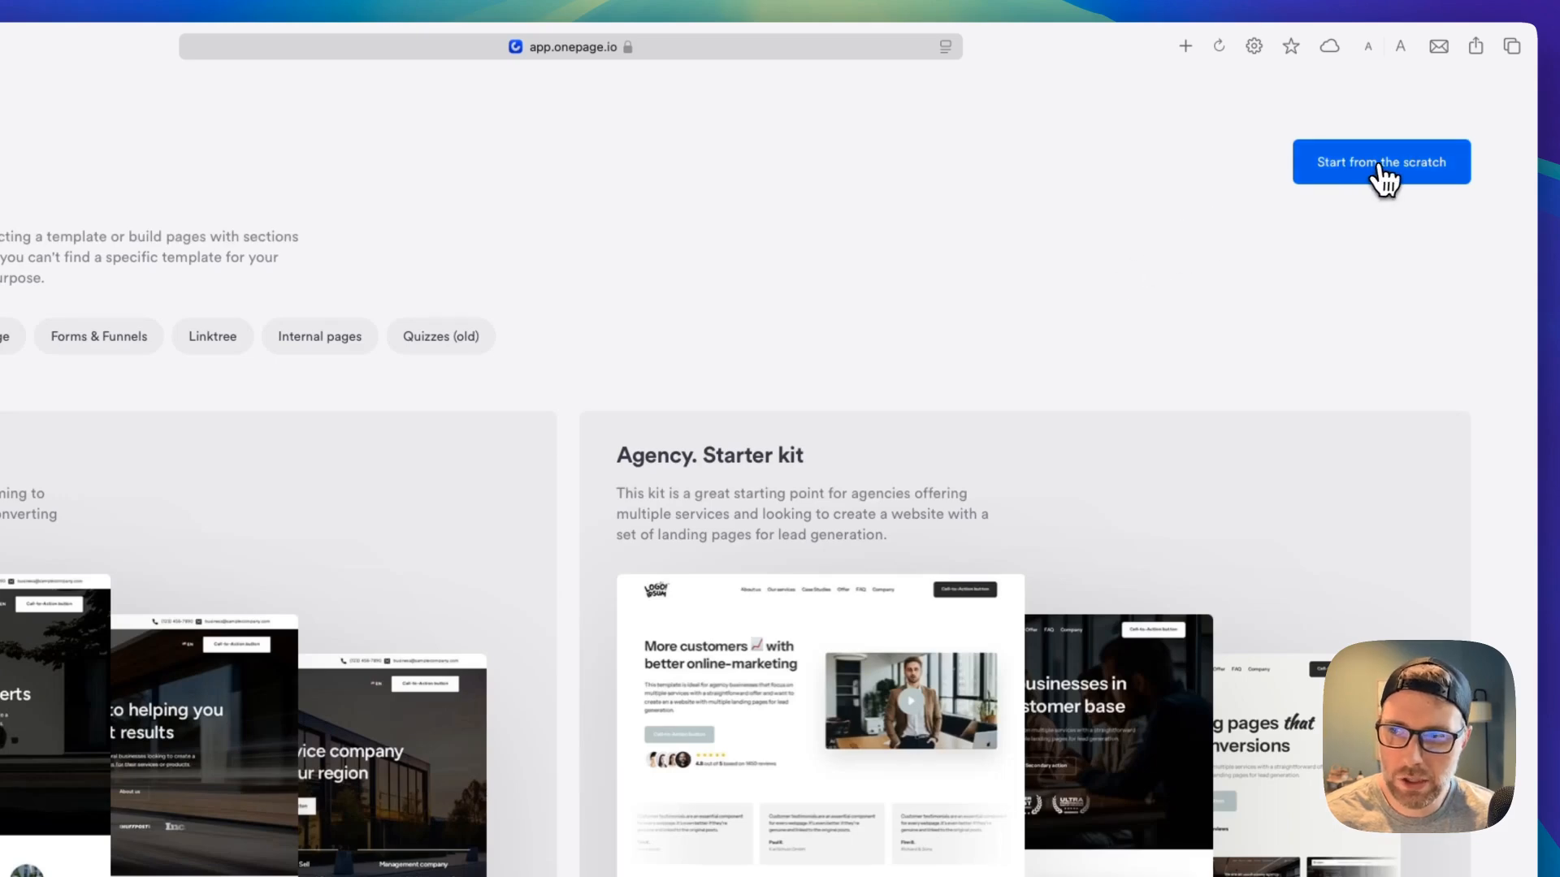
pyautogui.click(1383, 162)
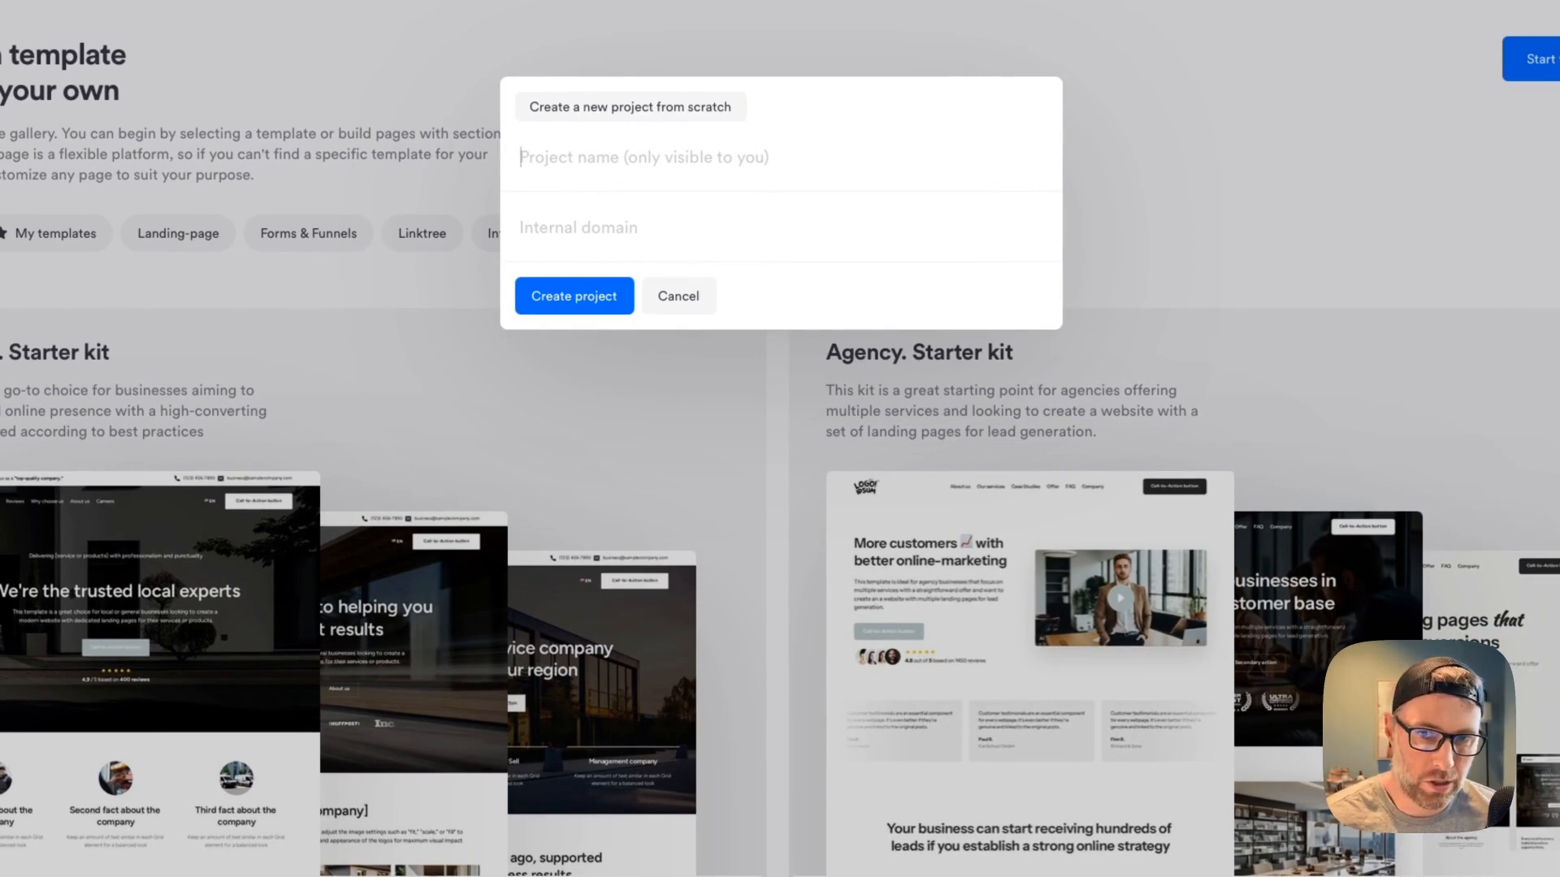
pyautogui.write('from')
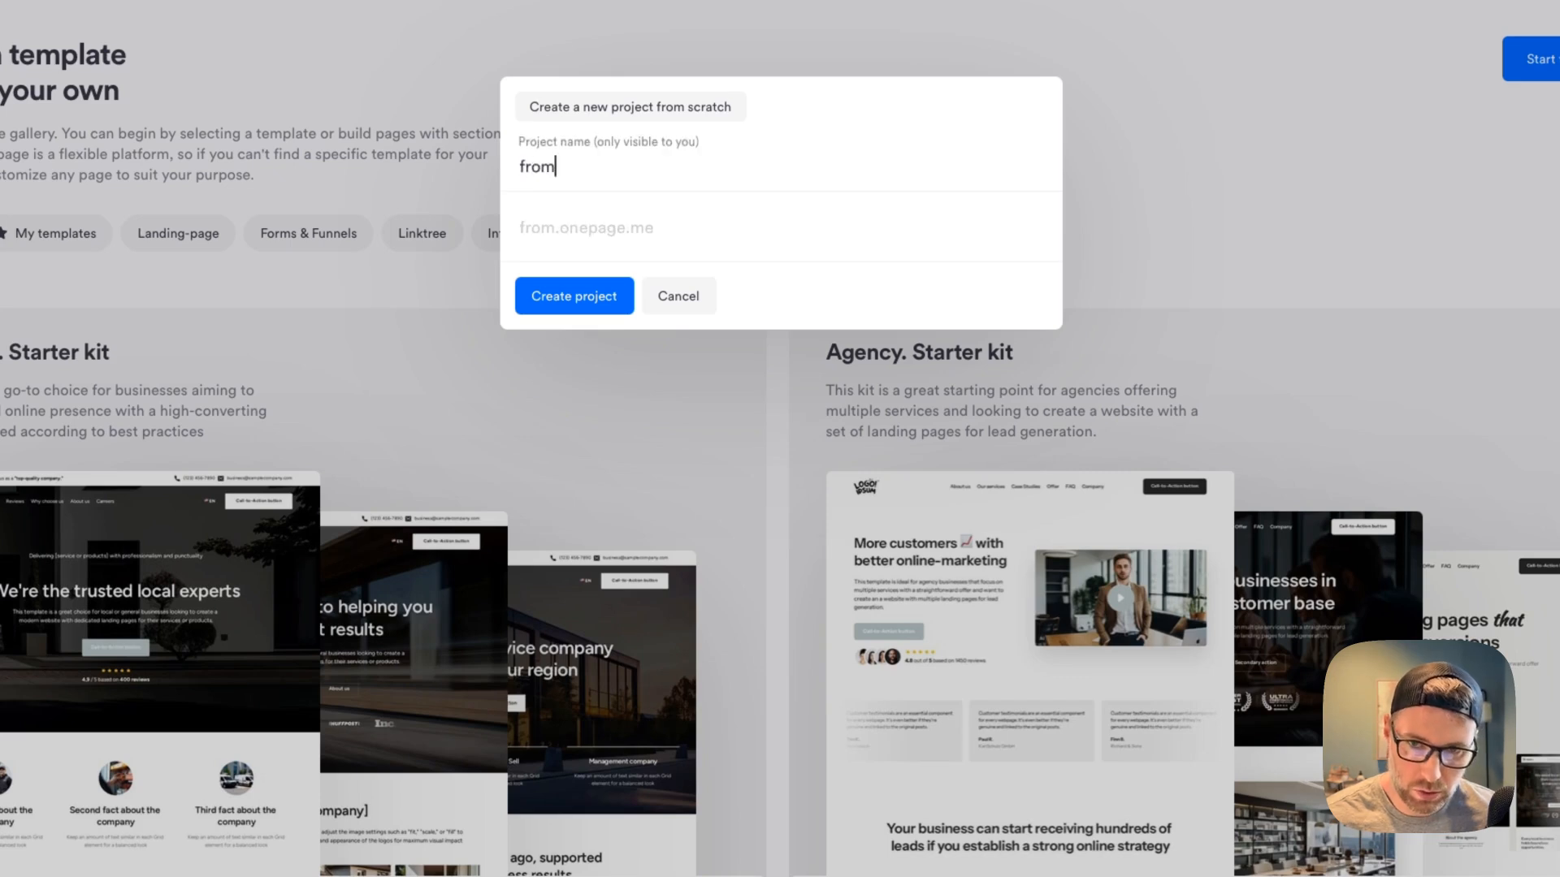
pyautogui.write('demo')
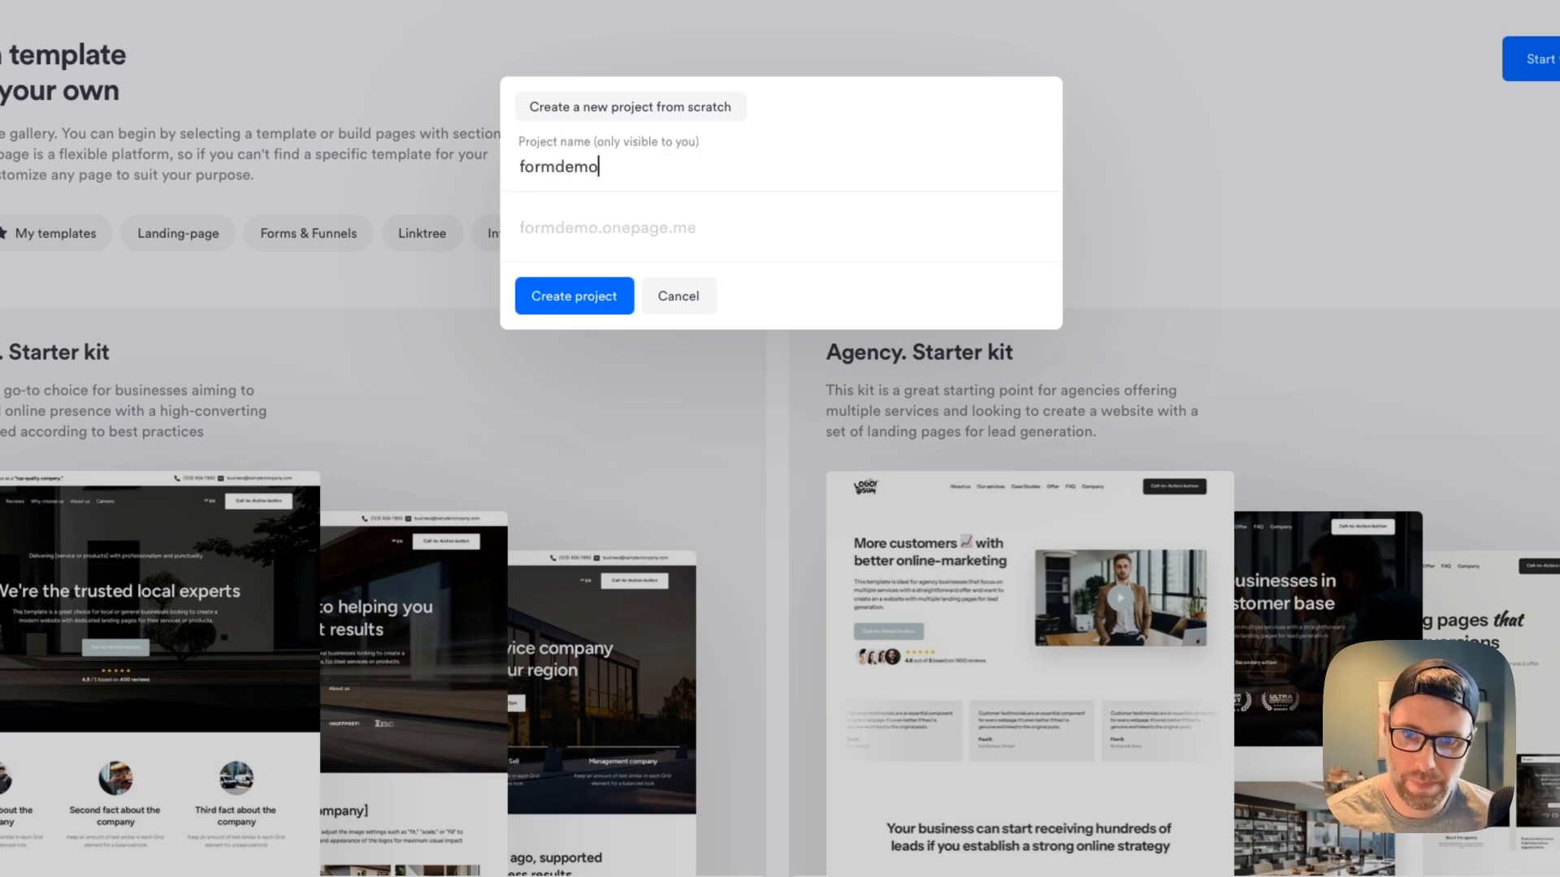
pyautogui.write('2')
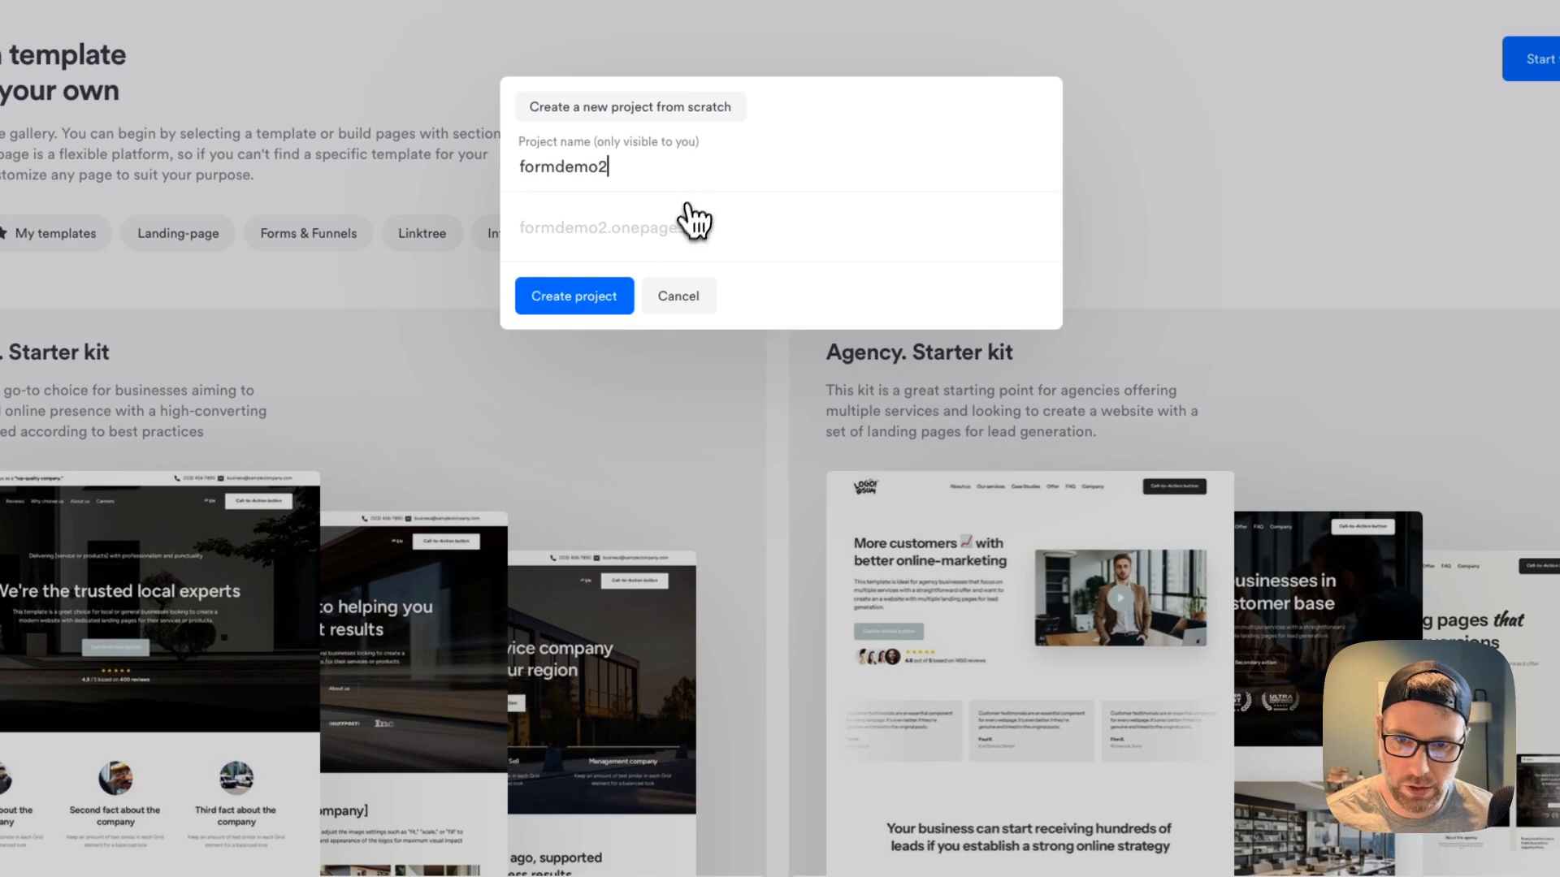
pyautogui.click(607, 285)
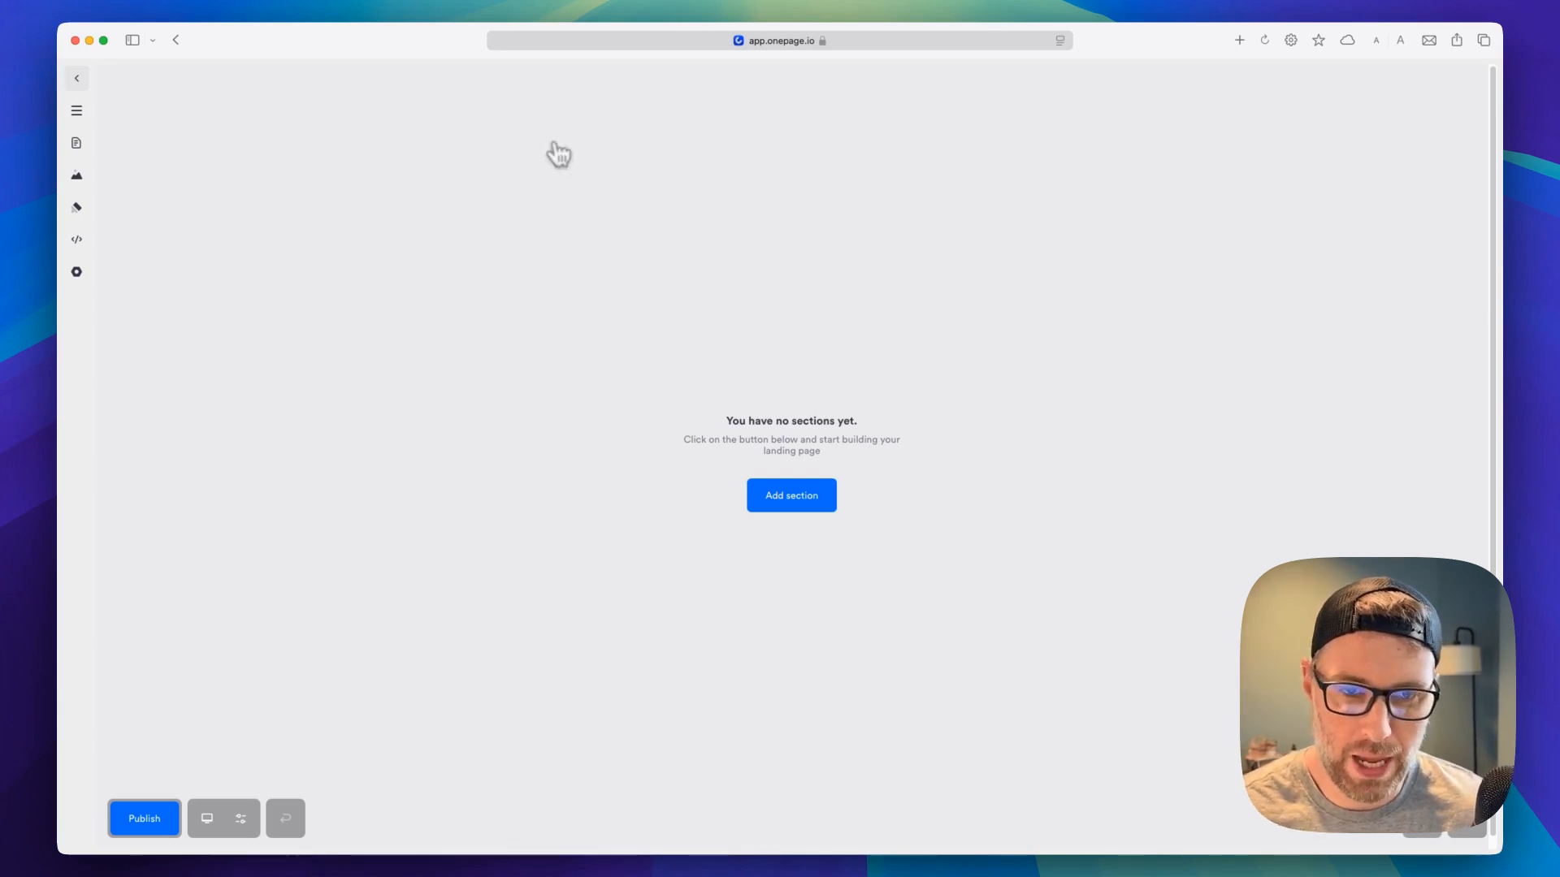
# Add a header section with a centred logo and menu links on both sides to the empty page
pyautogui.click(812, 499)
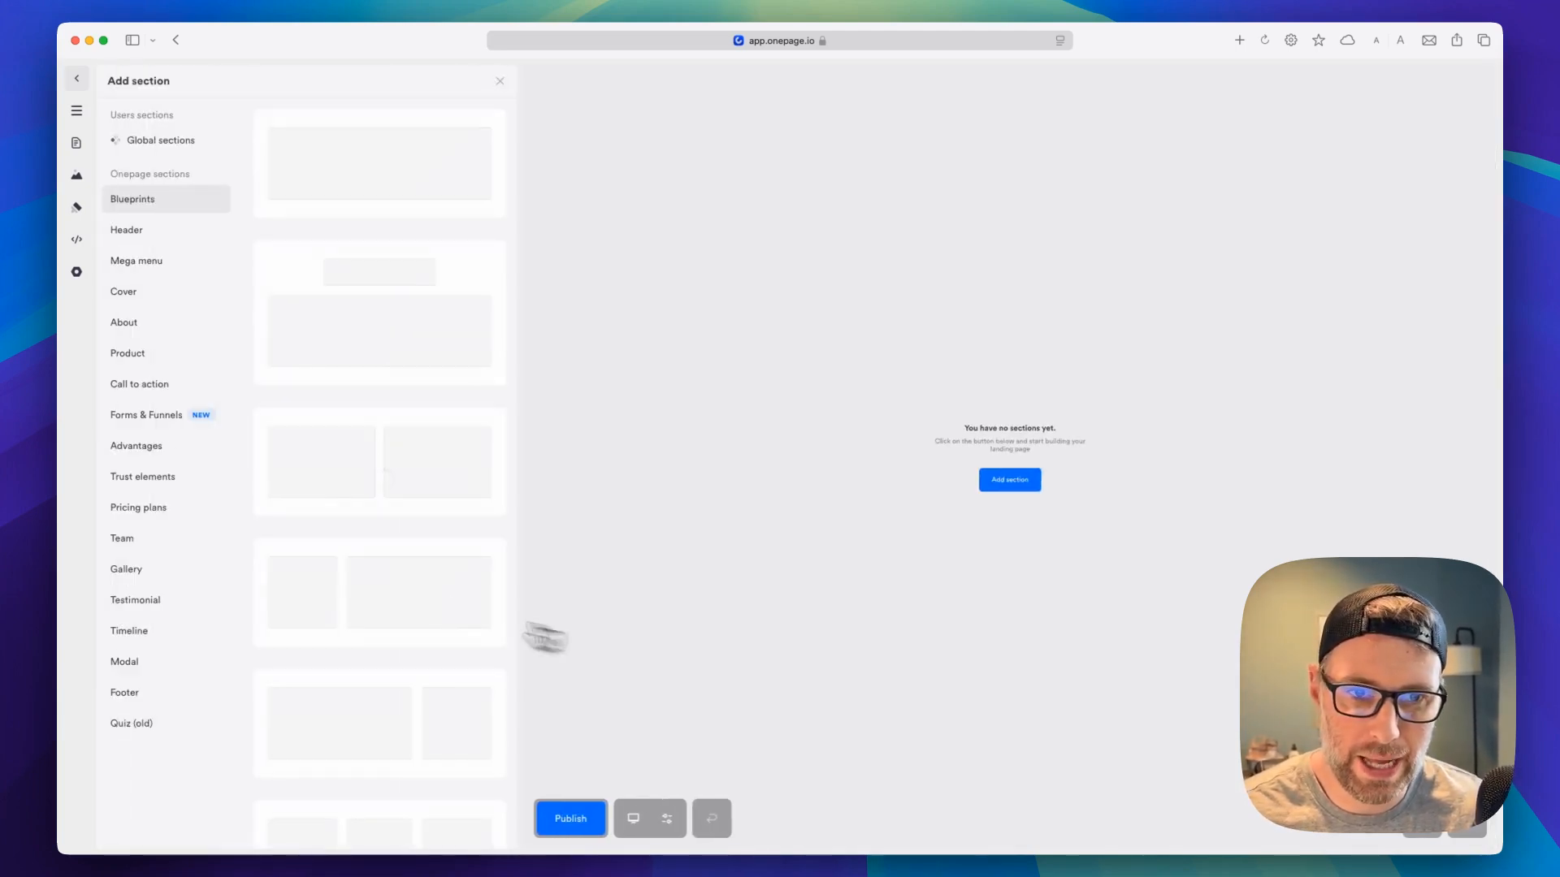
pyautogui.click(138, 233)
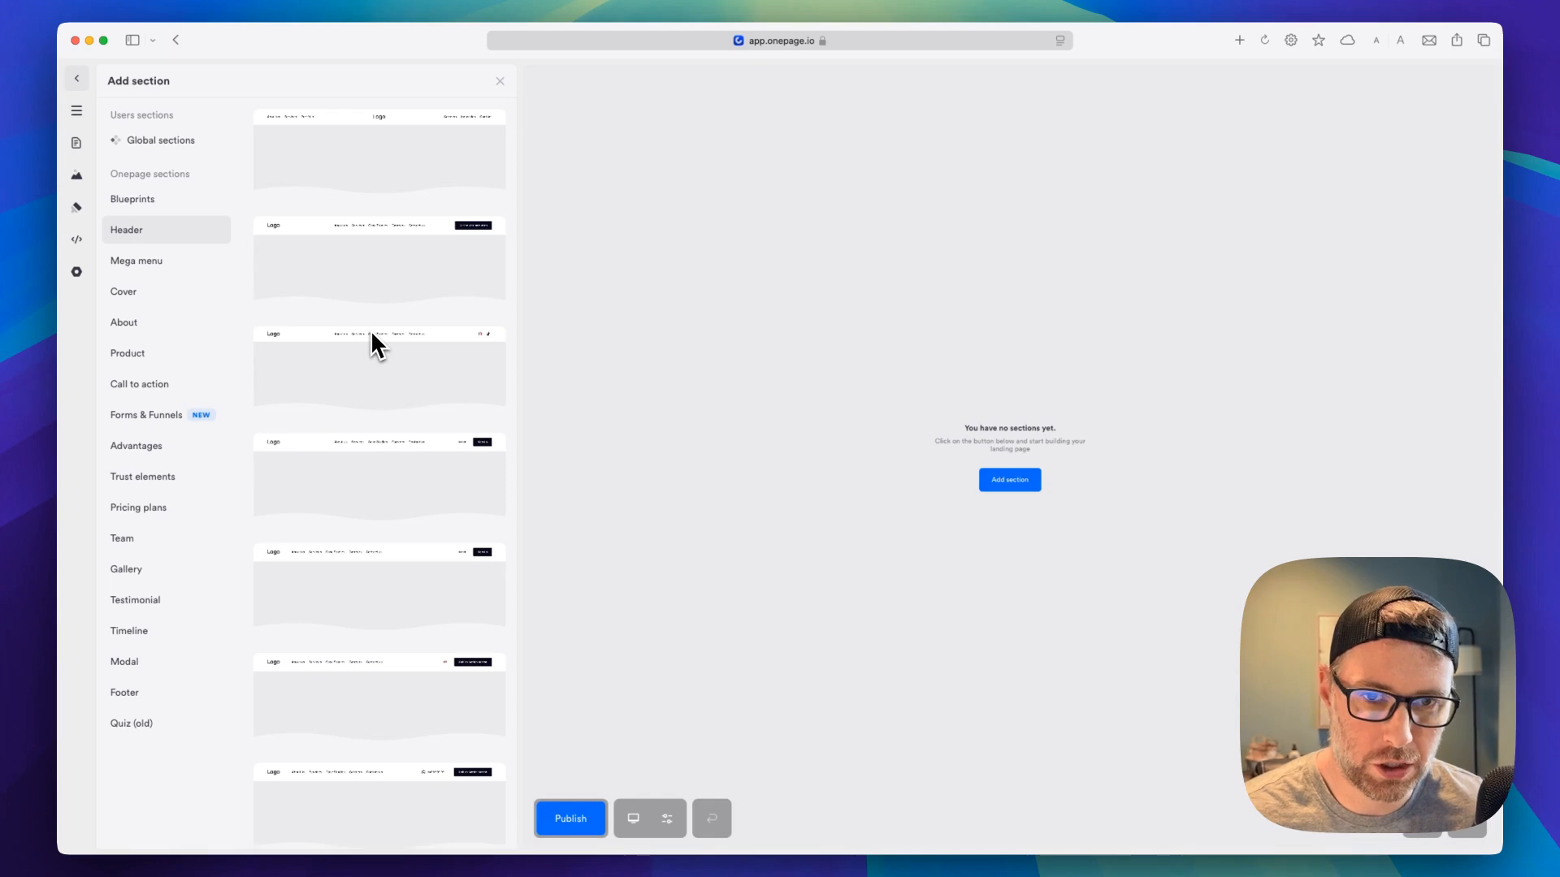
pyautogui.click(372, 164)
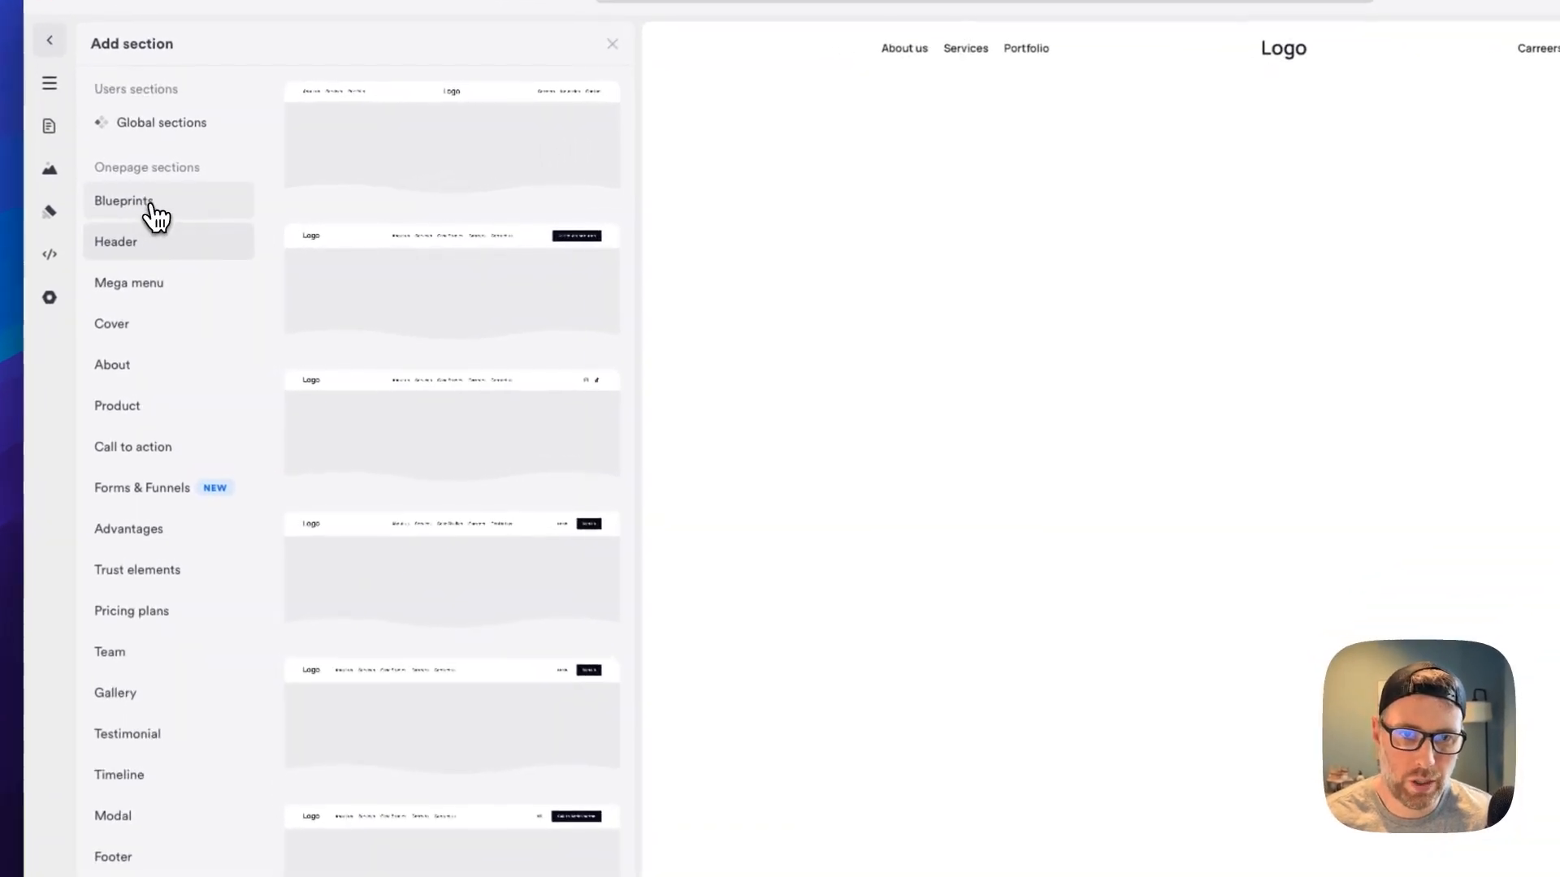
# Browse the blueprint sections and add the blank single-block blueprint below the header
pyautogui.click(129, 201)
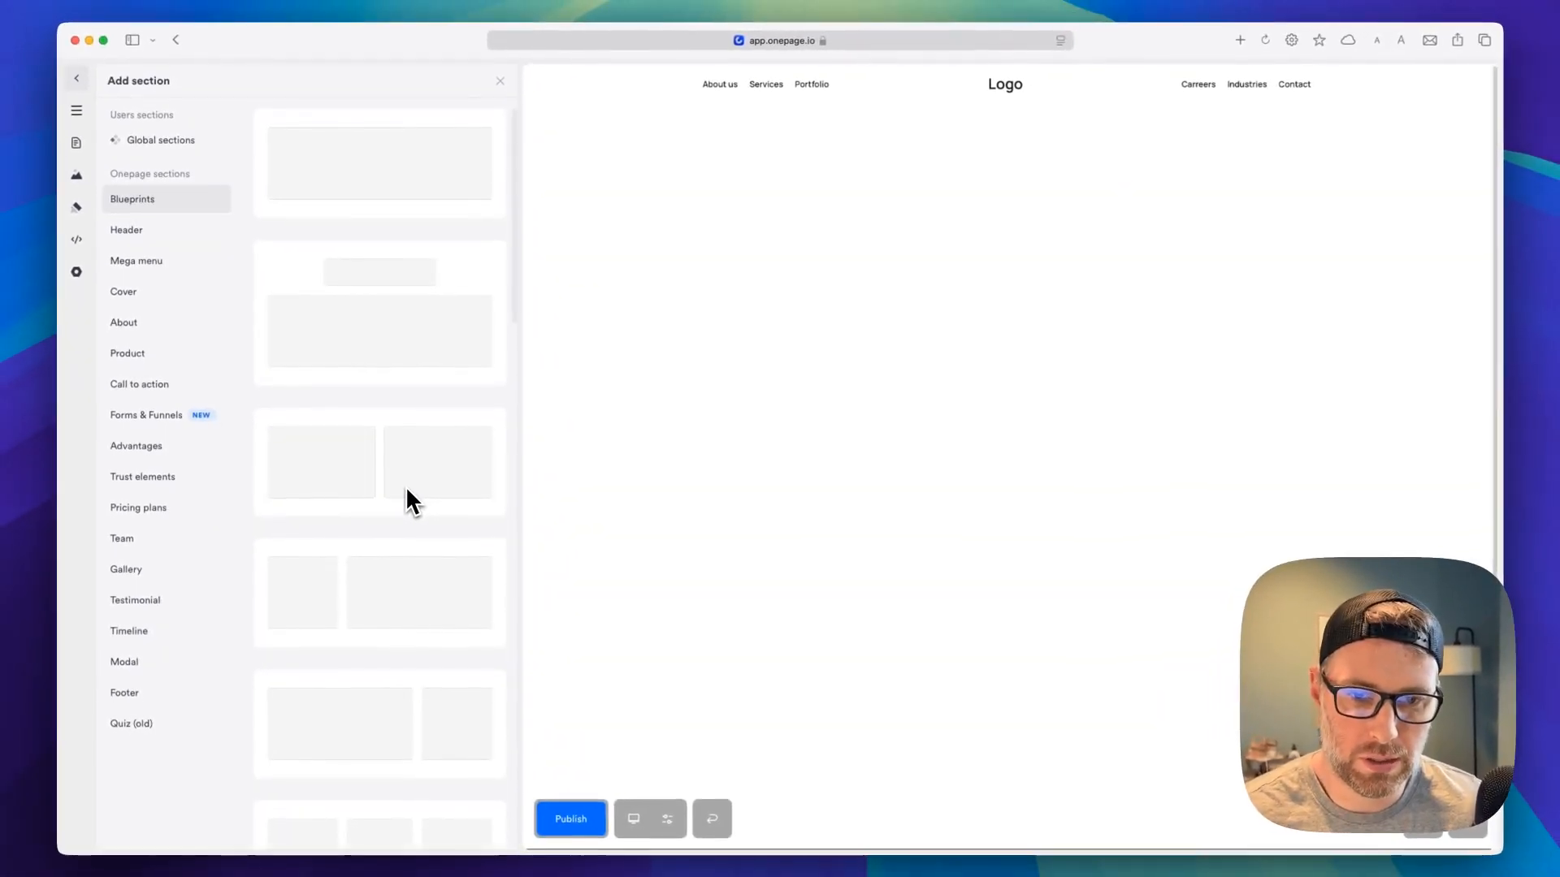
pyautogui.scroll(-7, 365, 395)
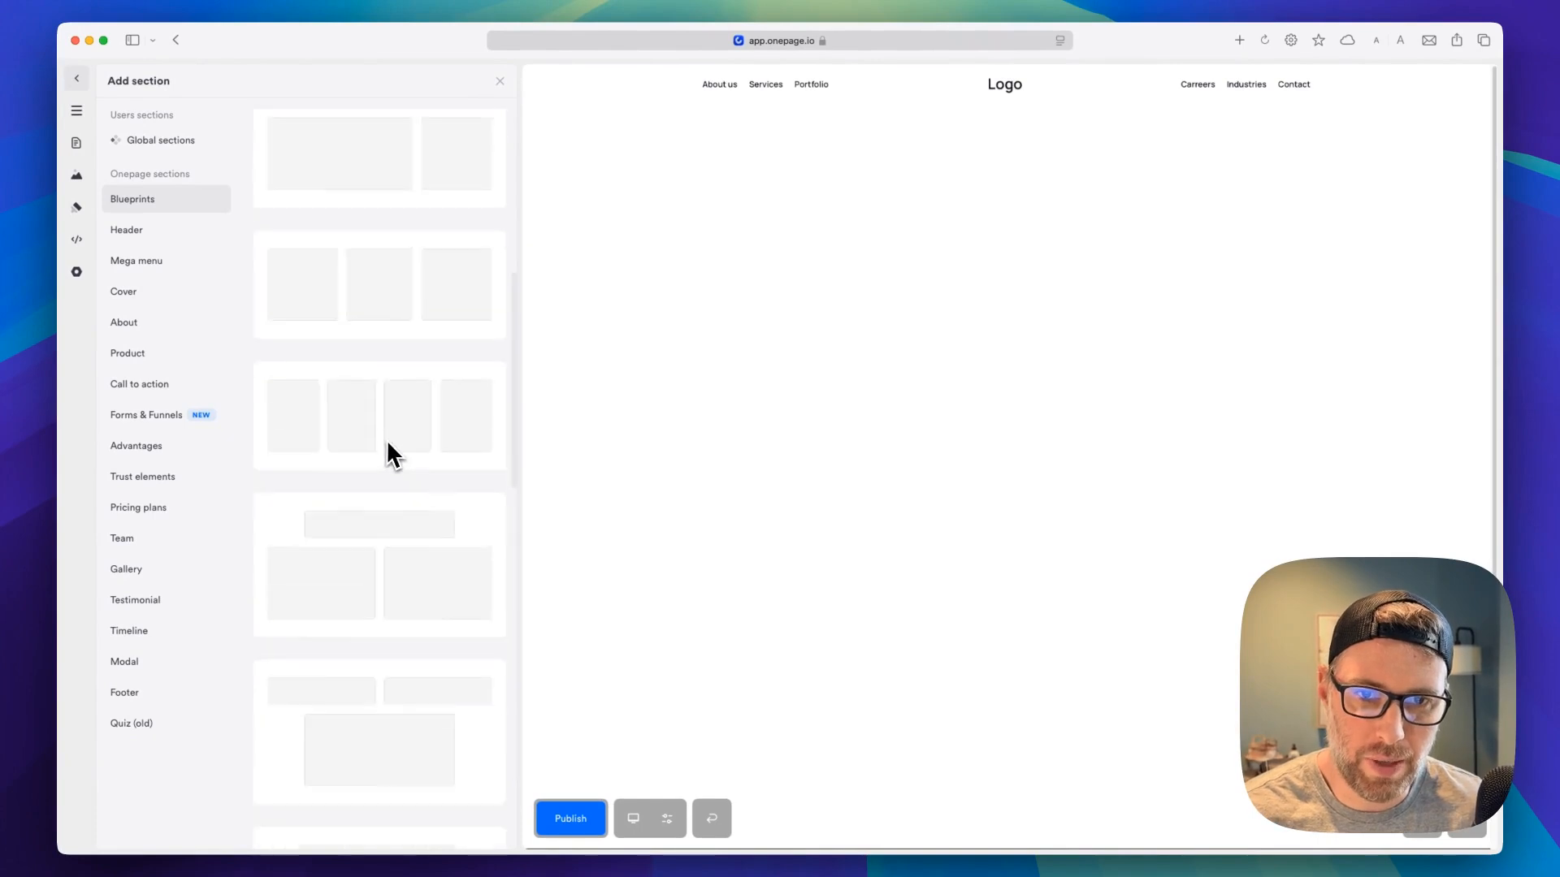
pyautogui.scroll(7, 387, 443)
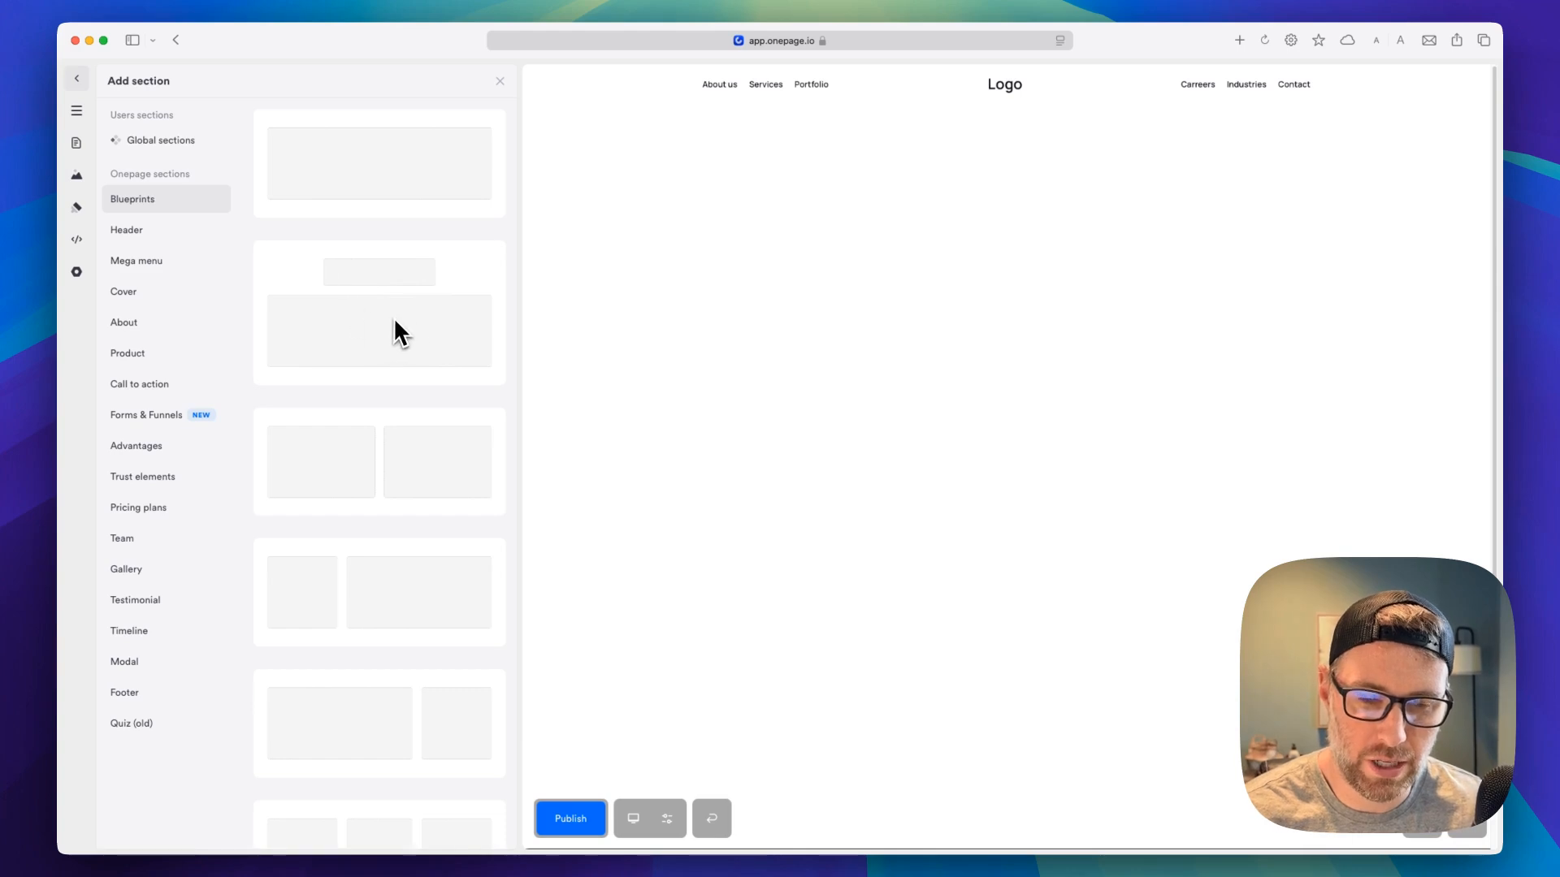
pyautogui.scroll(-5, 390, 325)
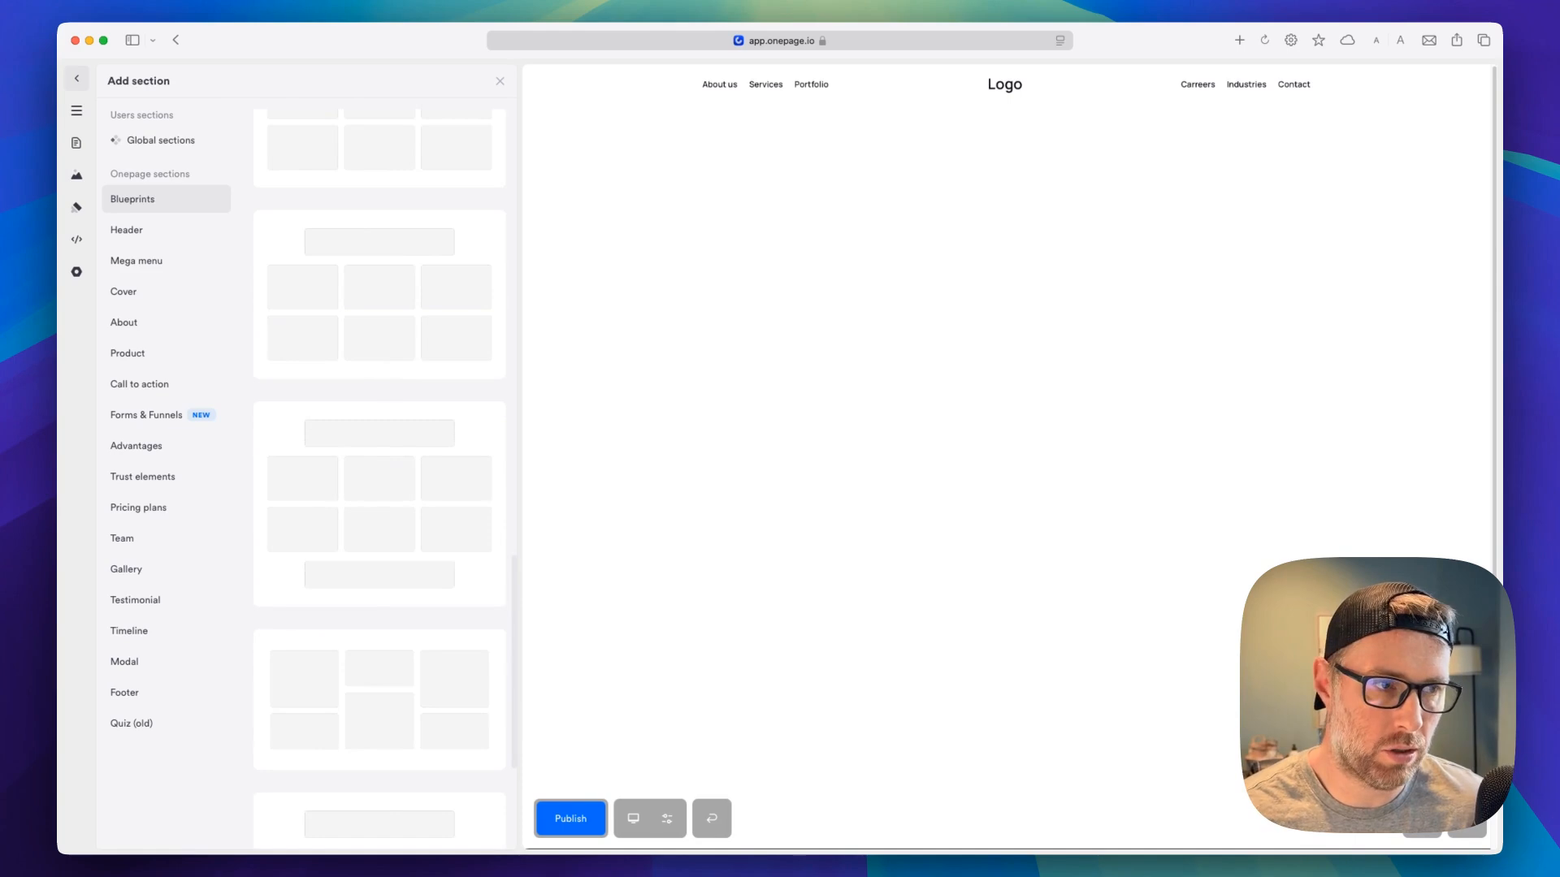
pyautogui.scroll(10, 405, 307)
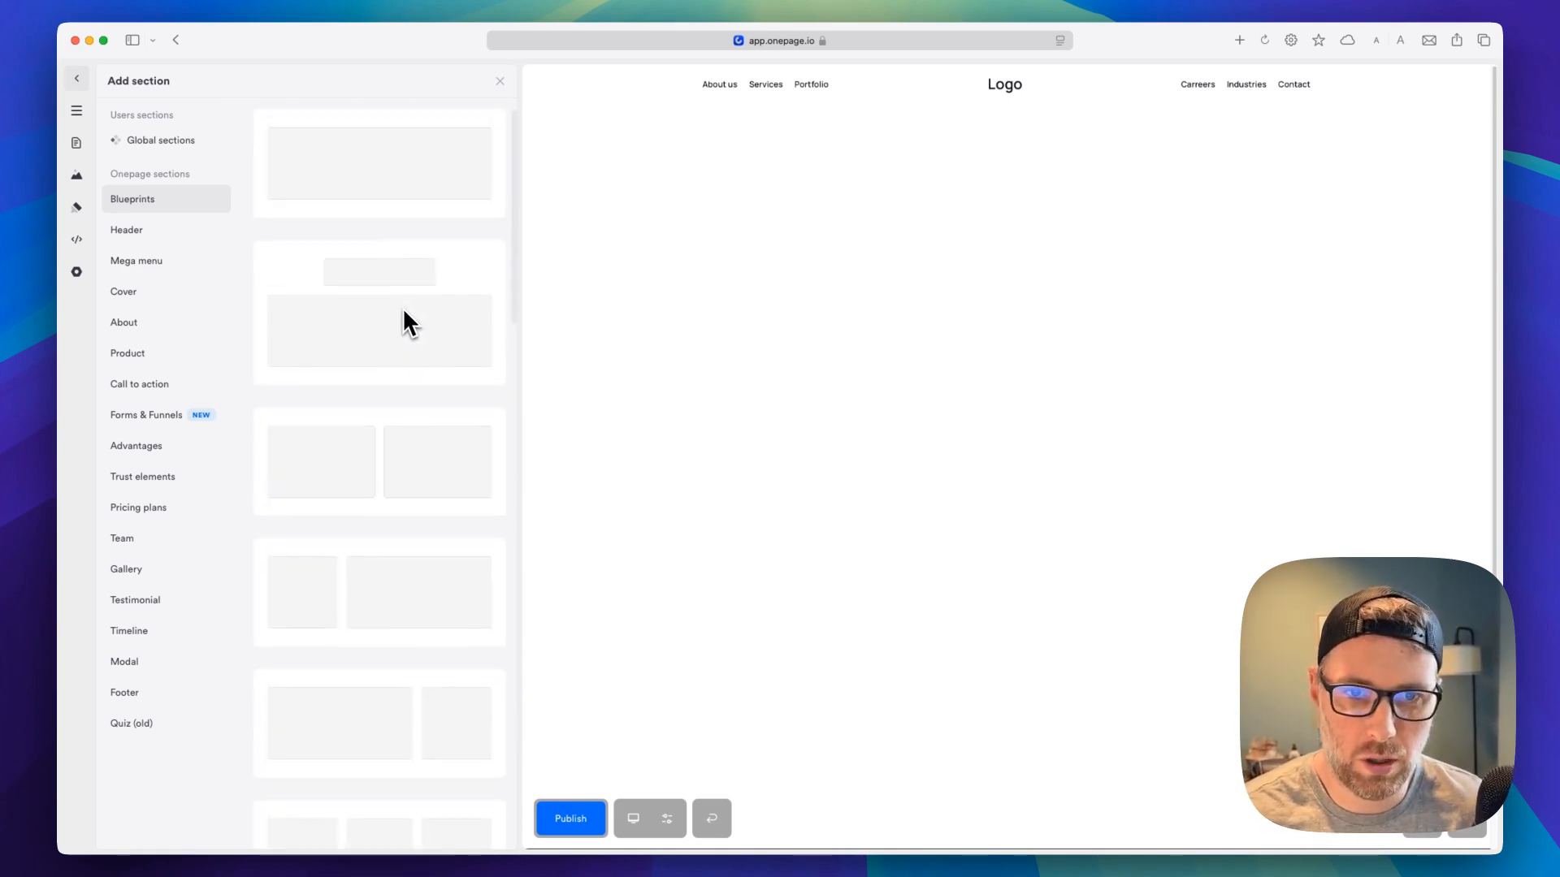
pyautogui.click(385, 187)
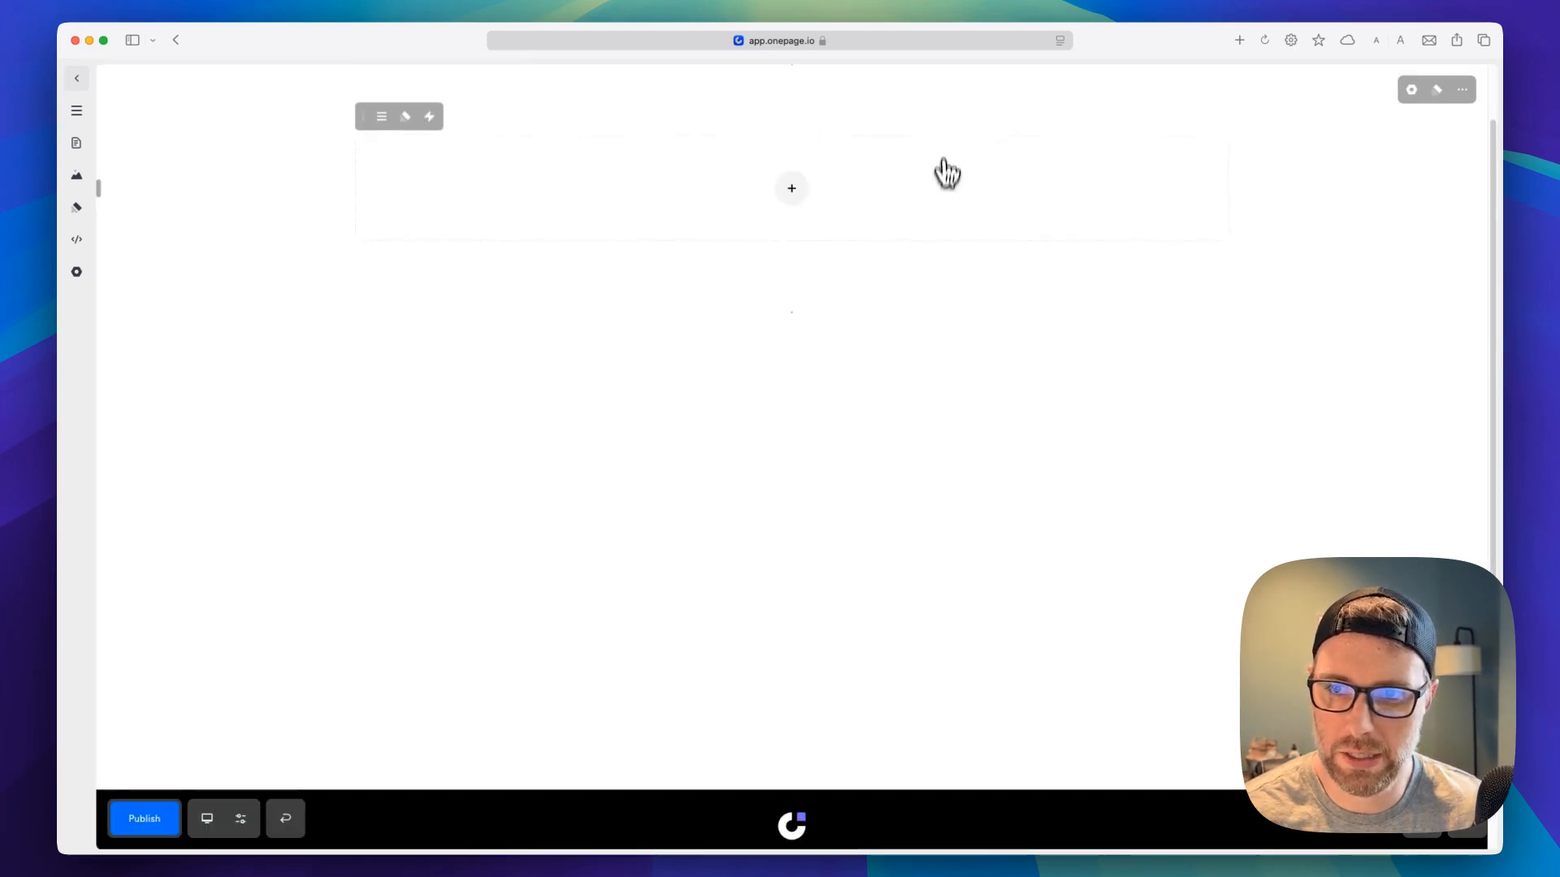
# Insert a Name form element into the blank section
pyautogui.click(809, 195)
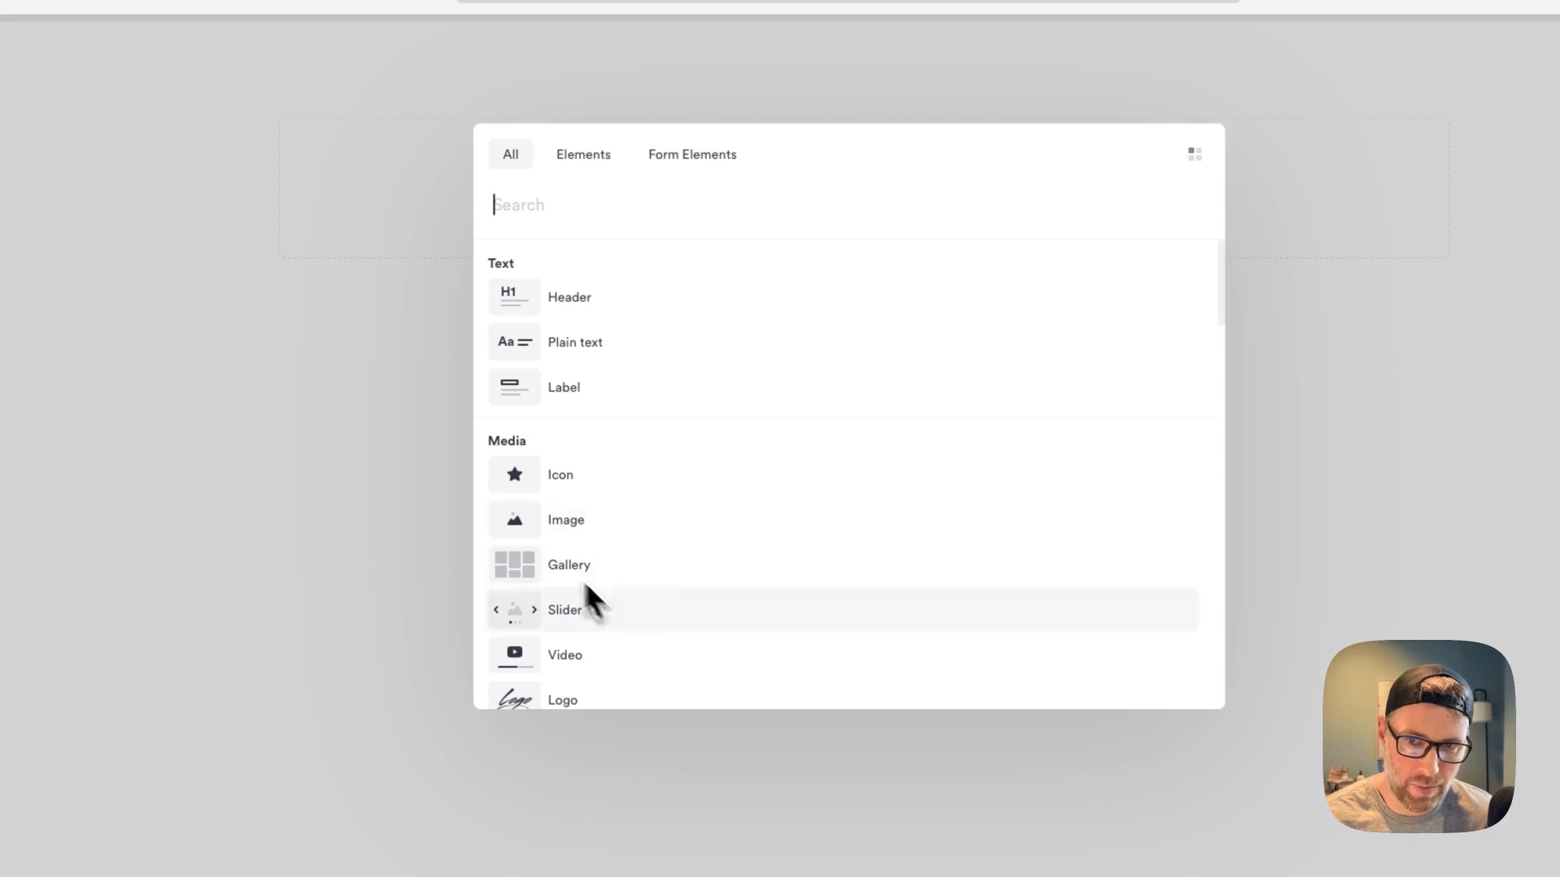
pyautogui.click(697, 143)
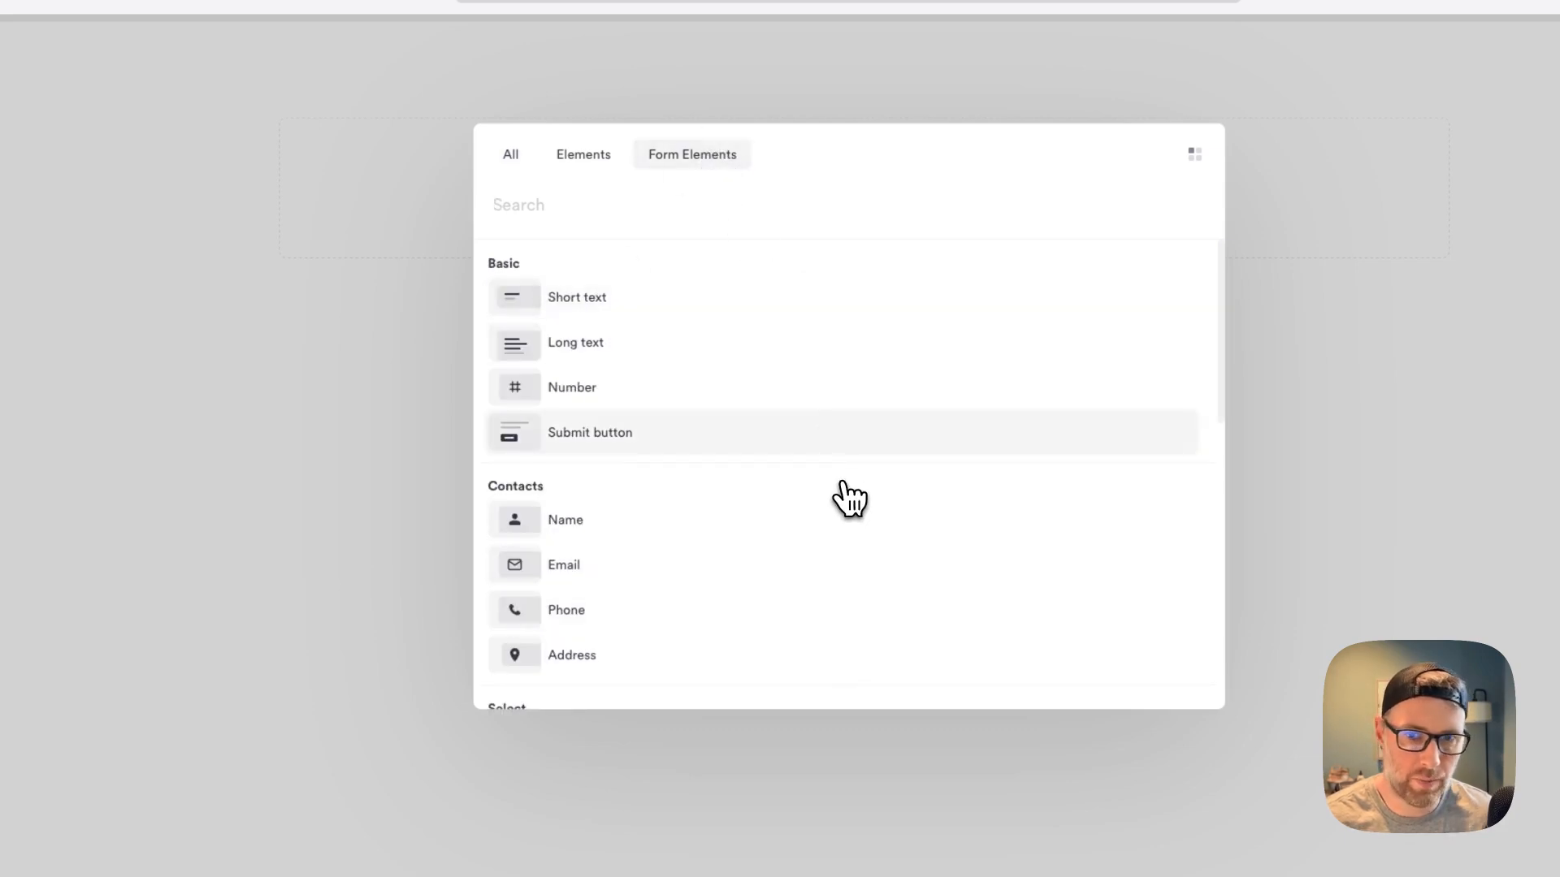
pyautogui.click(587, 526)
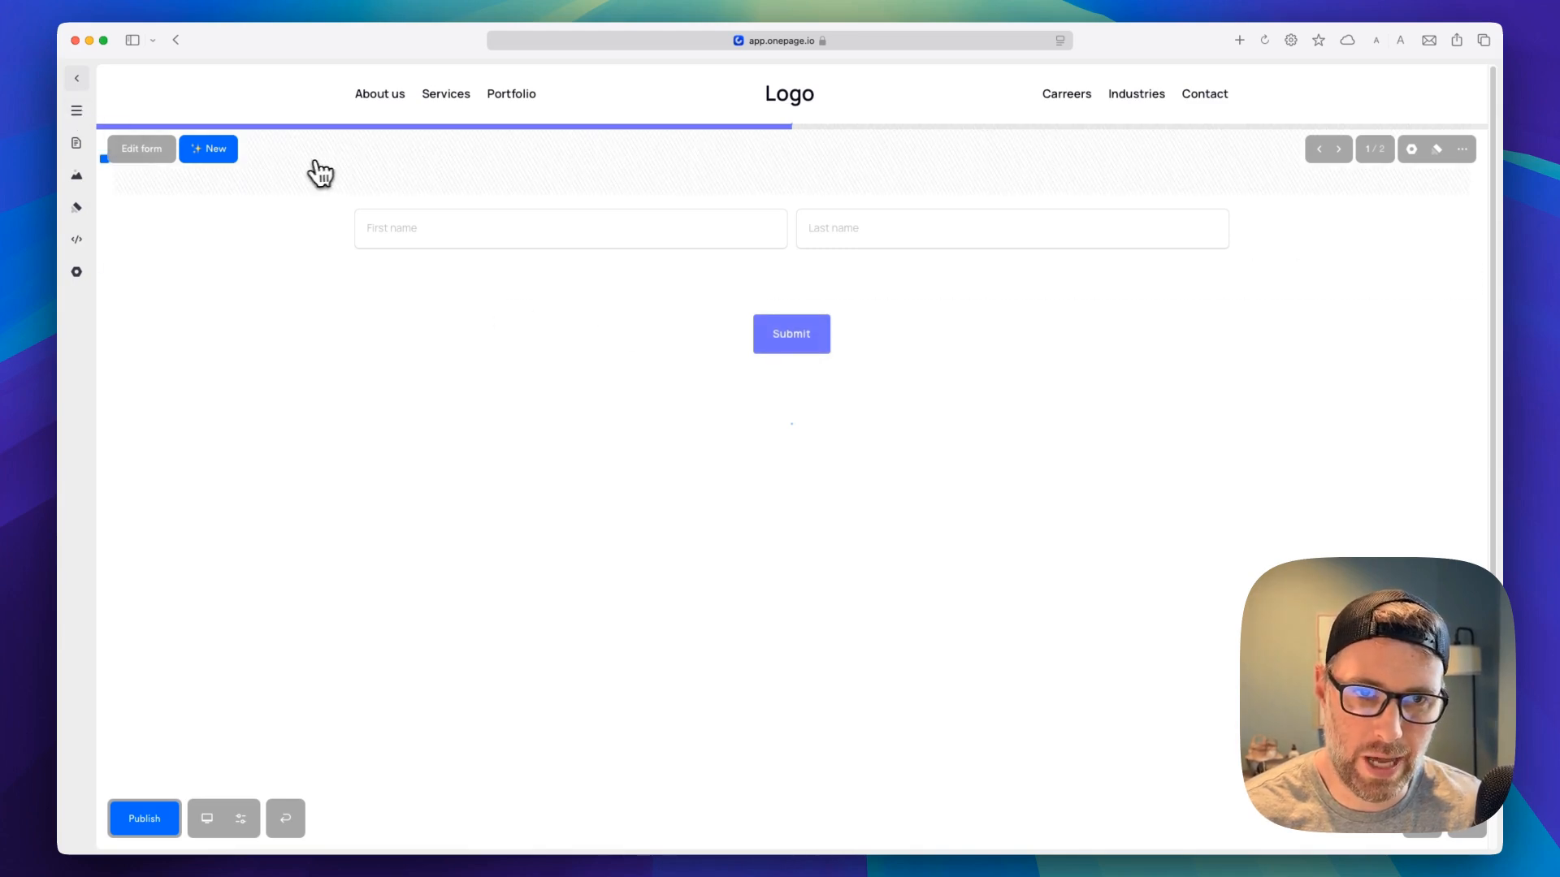
# Rename the form's first step from layout to "name" and check its settings and style options
pyautogui.click(134, 151)
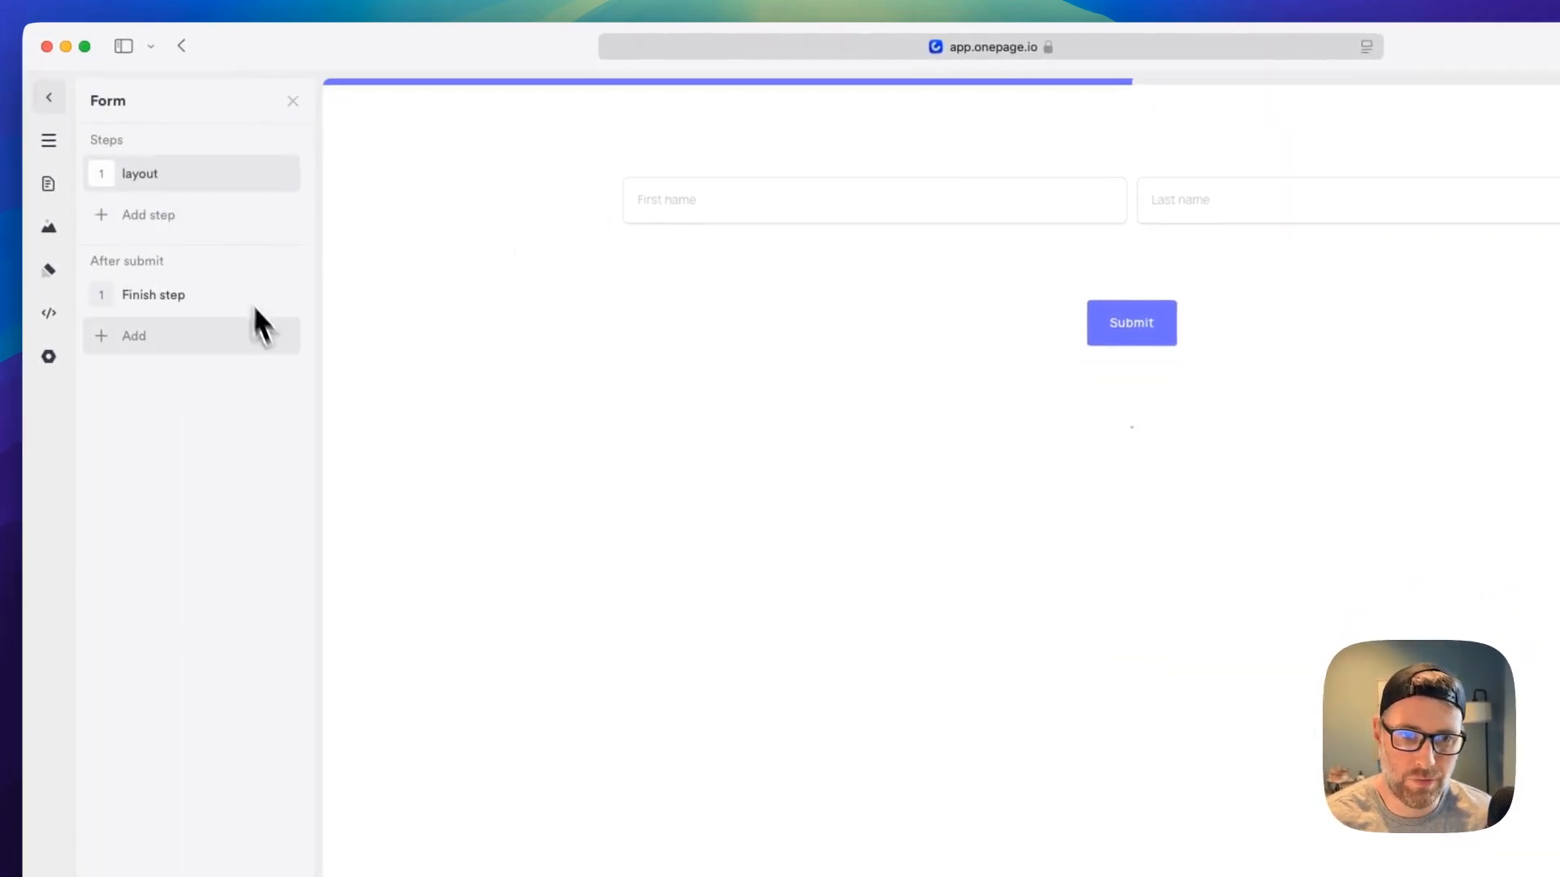
pyautogui.click(278, 173)
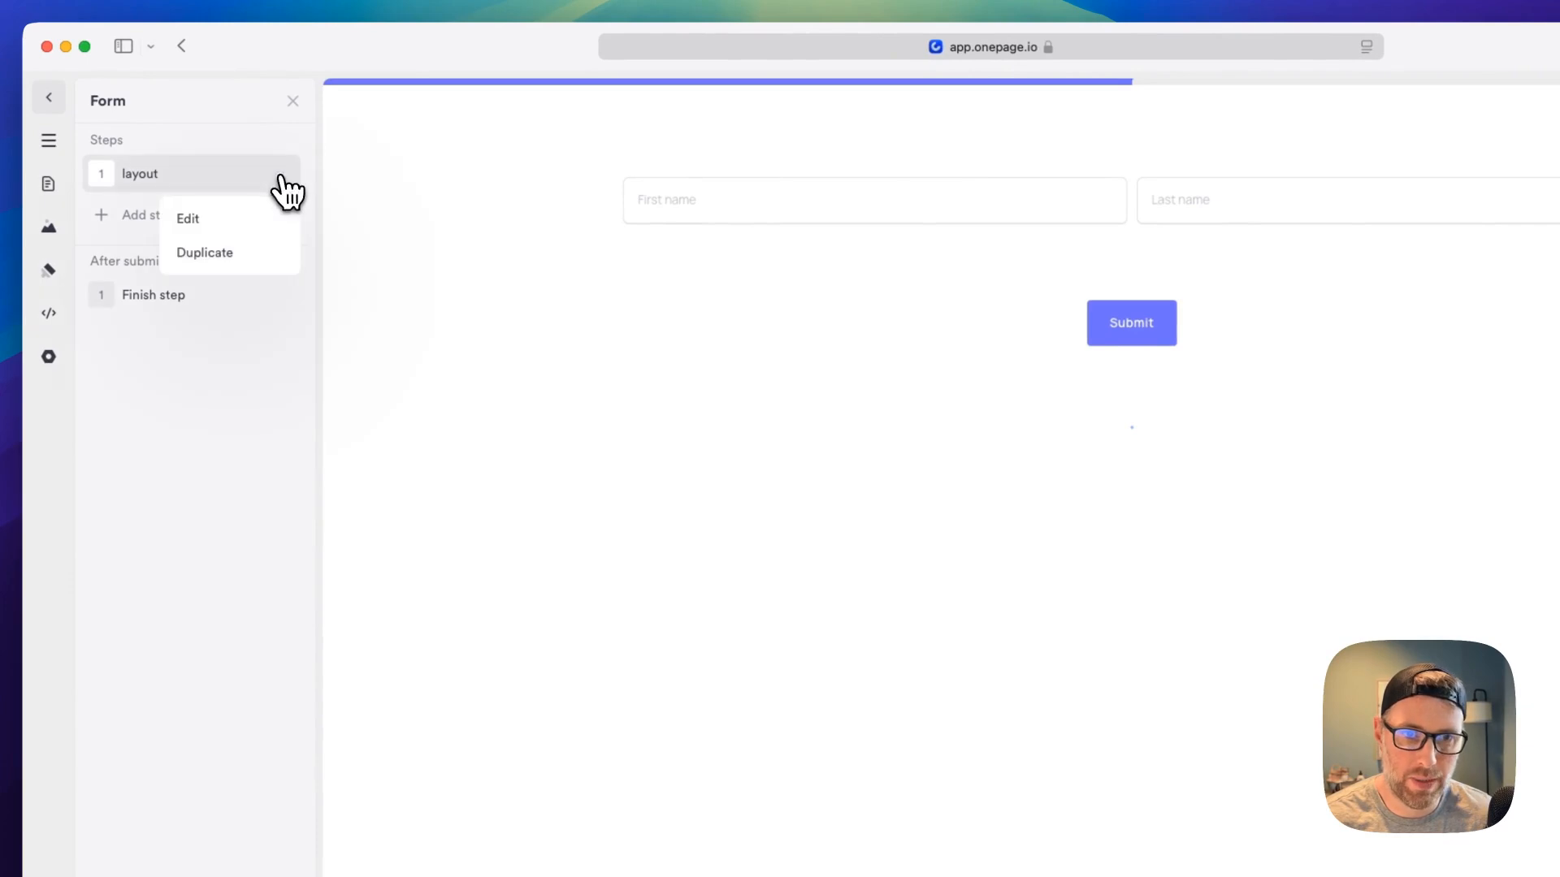
pyautogui.click(215, 223)
pyautogui.doubleClick(406, 286)
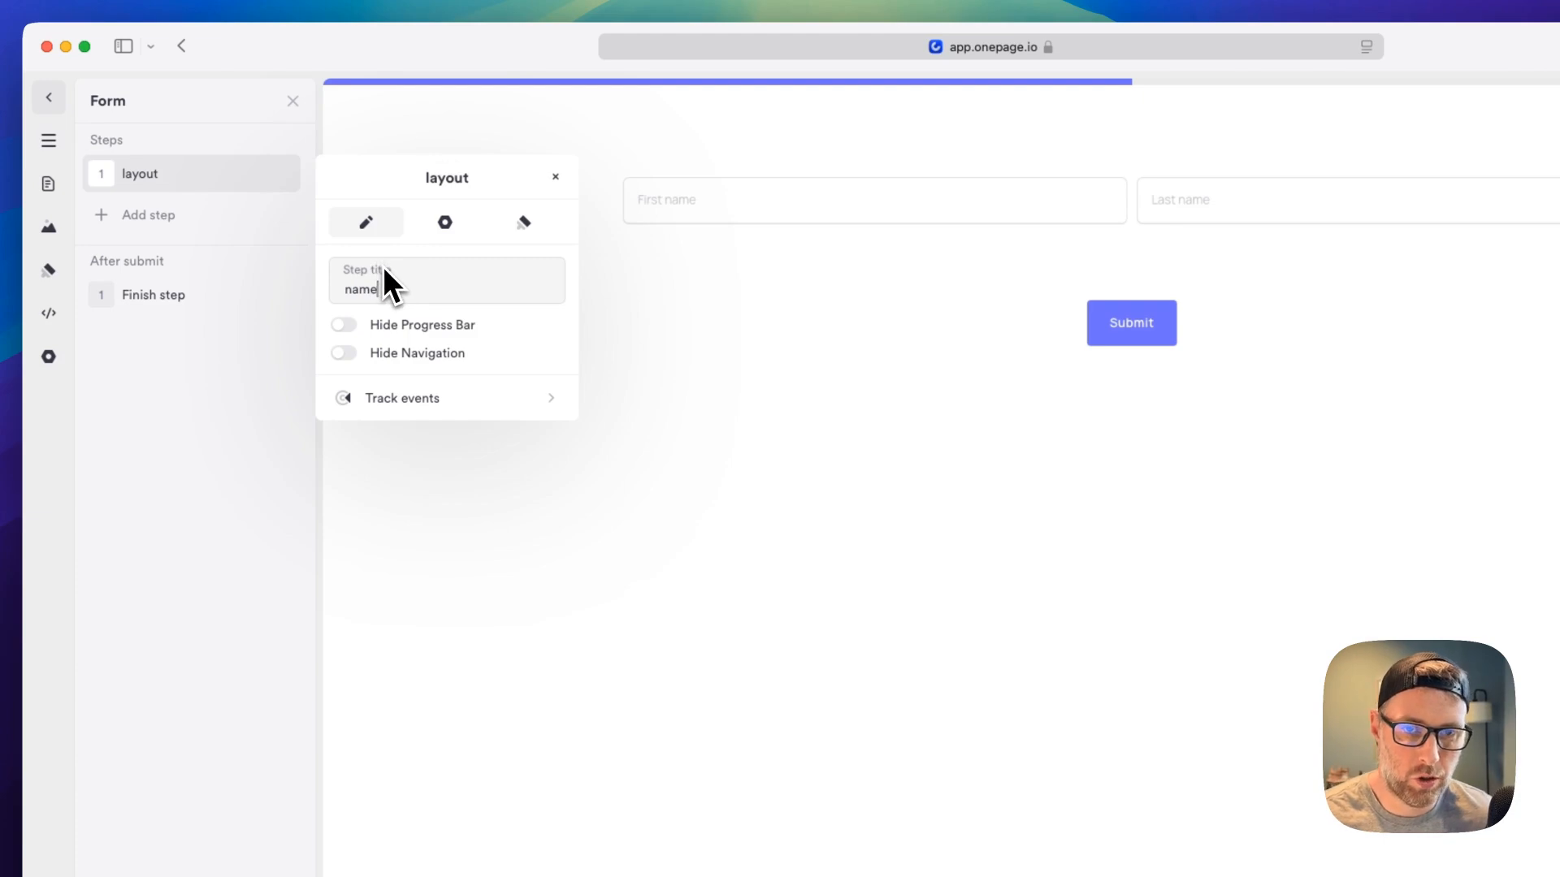
pyautogui.click(442, 228)
pyautogui.click(524, 226)
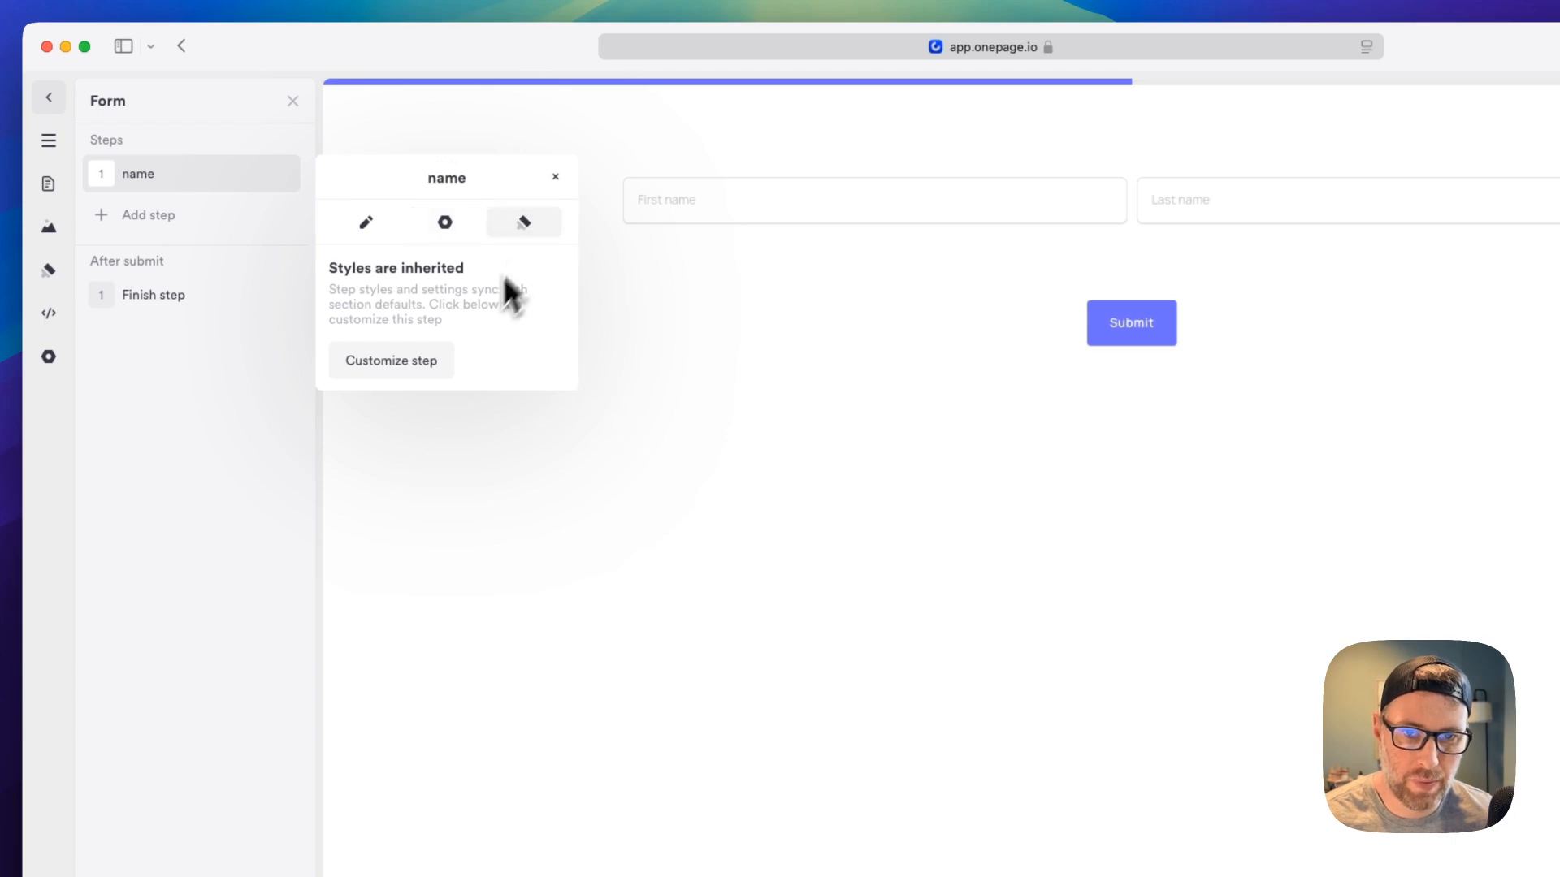
pyautogui.click(368, 226)
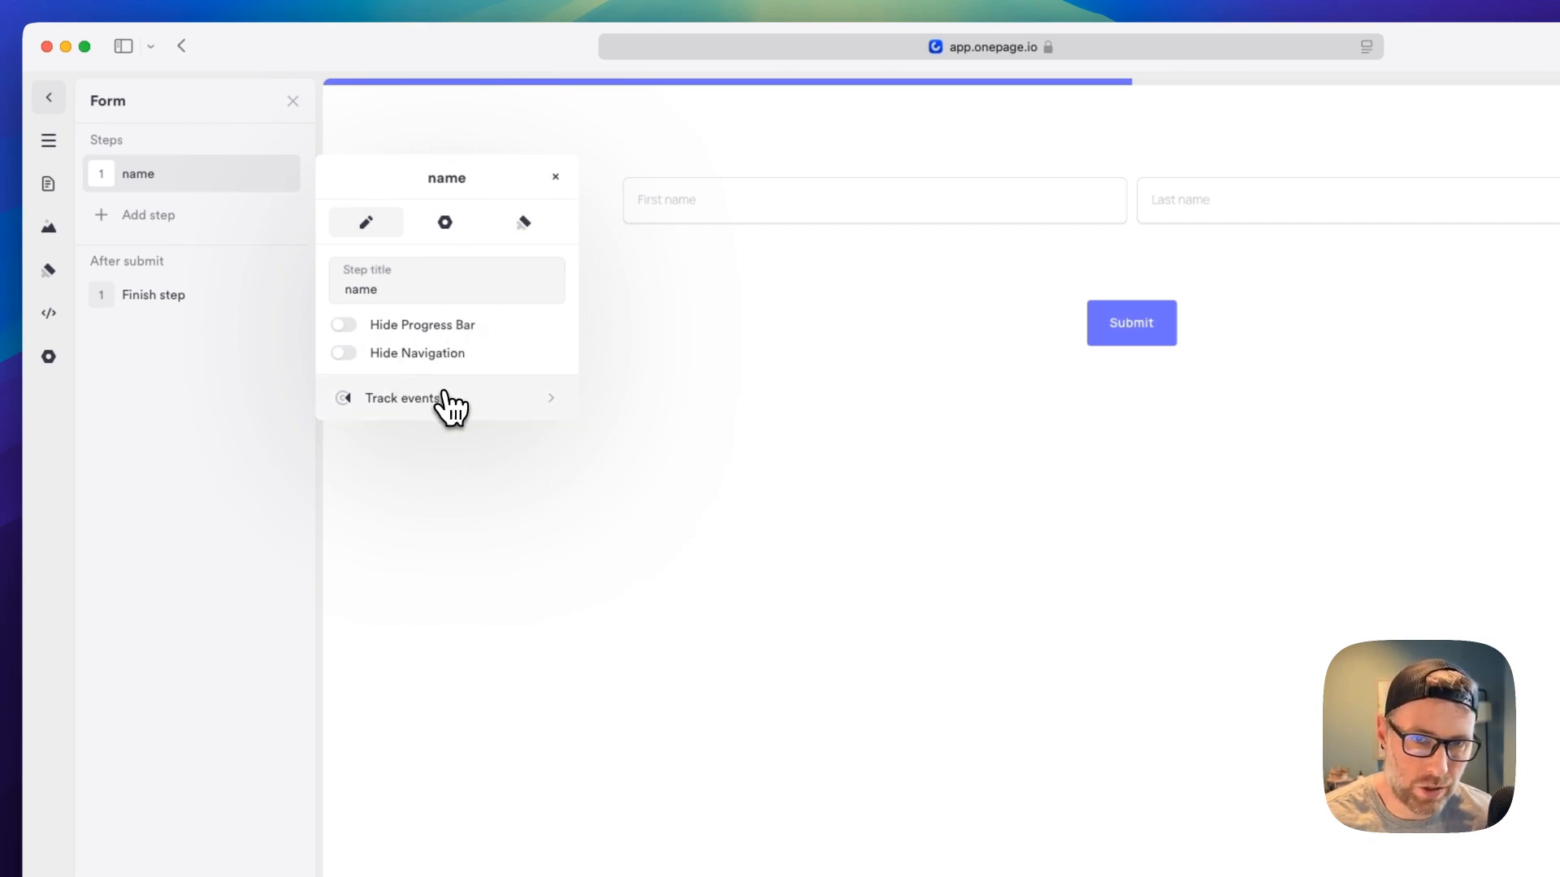
pyautogui.click(773, 333)
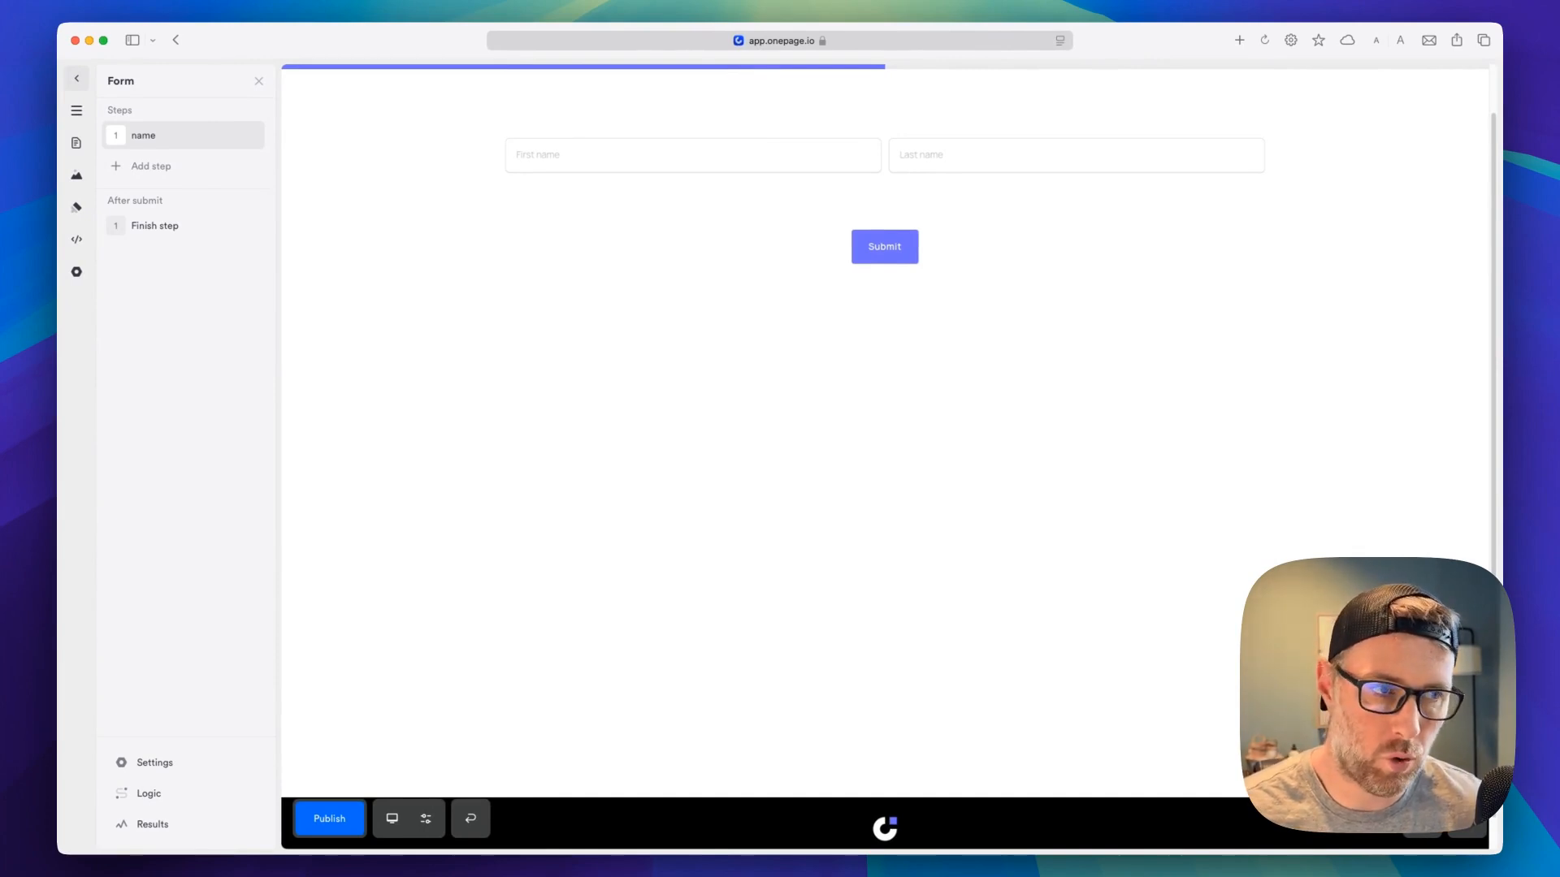
pyautogui.press('super+Tab')
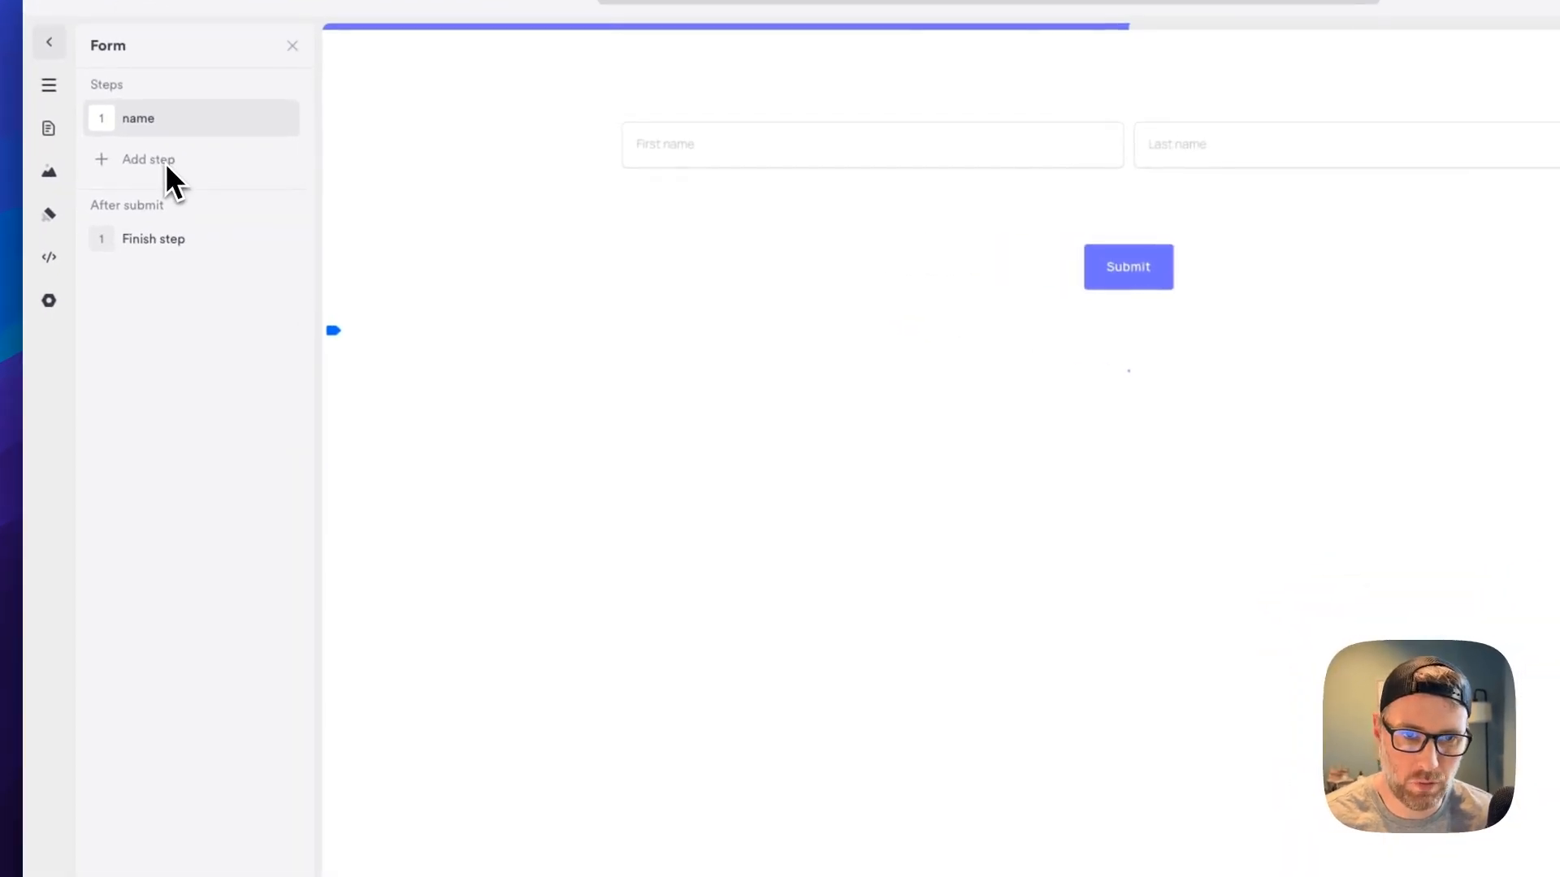
# Add a second form step using the "1 row. 3 columns" blueprint
pyautogui.click(162, 162)
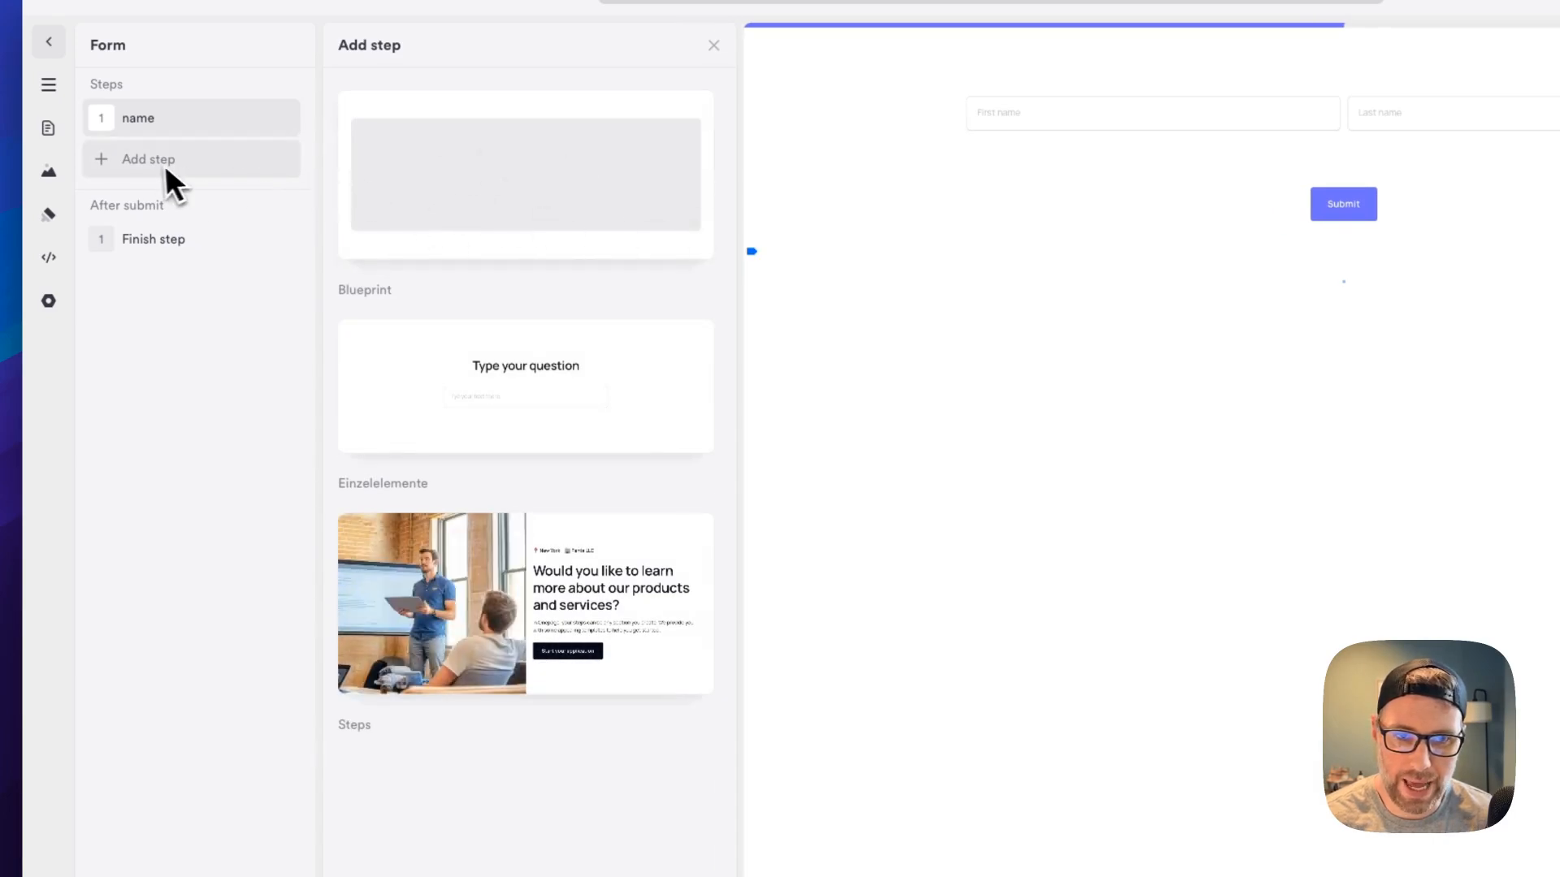
pyautogui.click(516, 213)
pyautogui.scroll(-6, 576, 504)
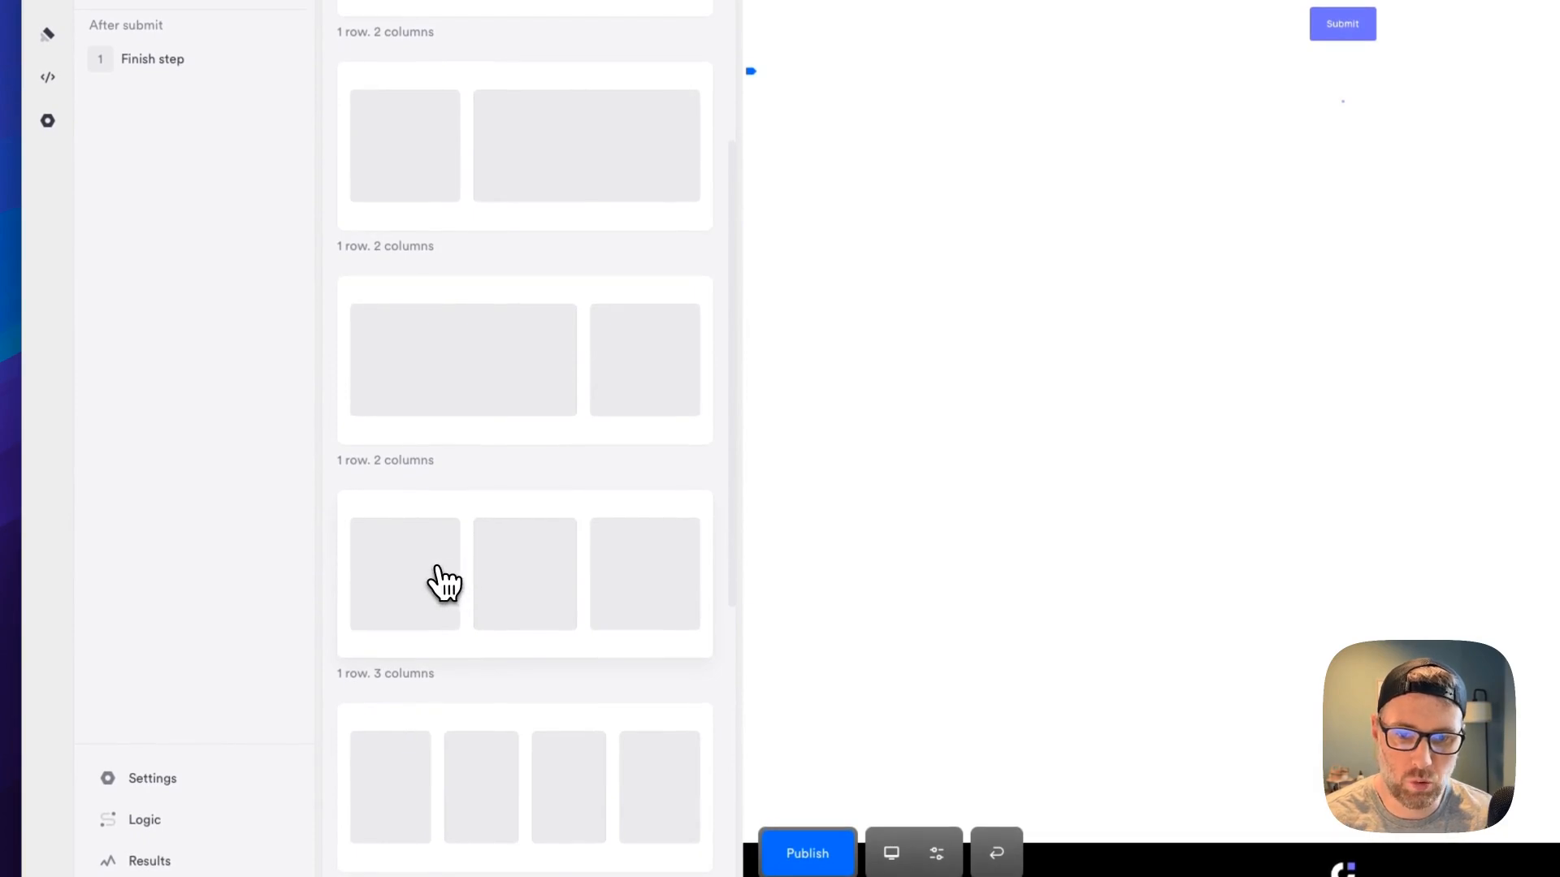
pyautogui.click(442, 584)
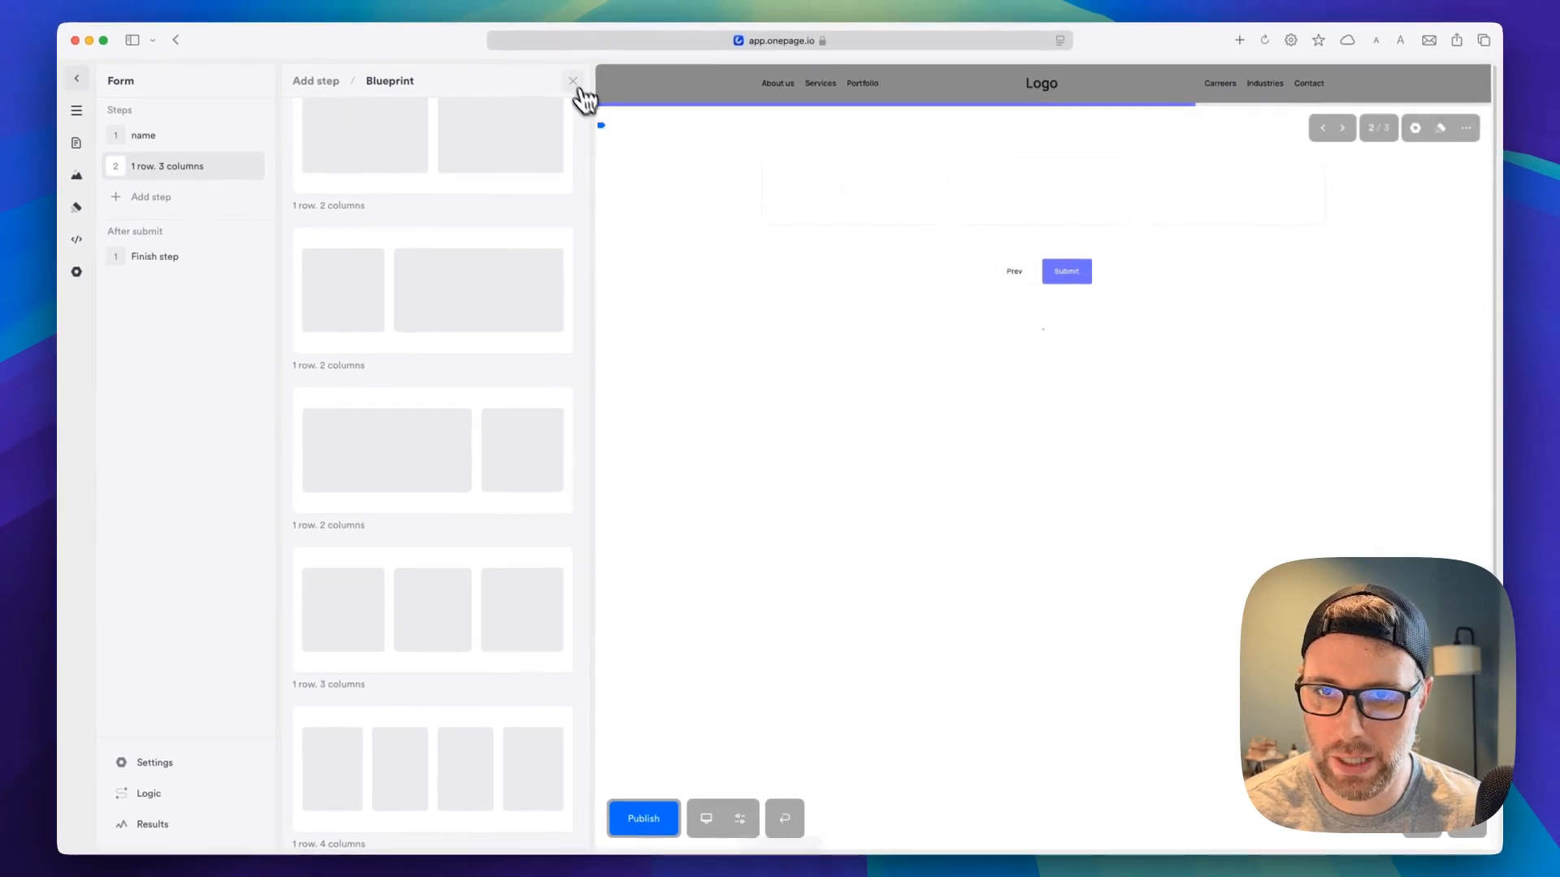
pyautogui.click(575, 78)
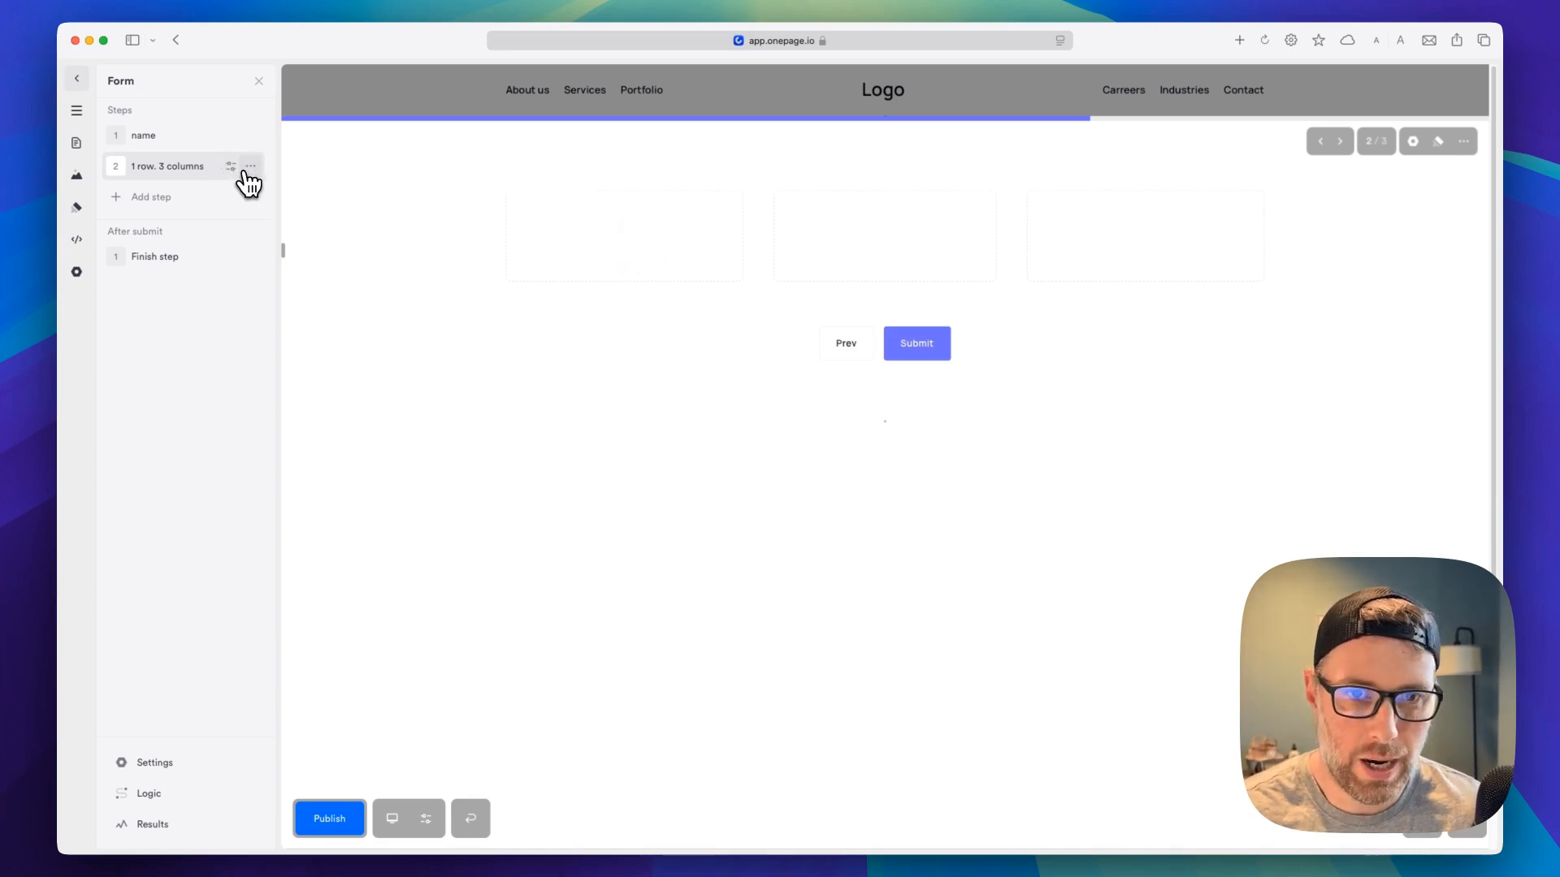
# Rename the form's second step to "choices"
pyautogui.click(250, 167)
pyautogui.click(202, 197)
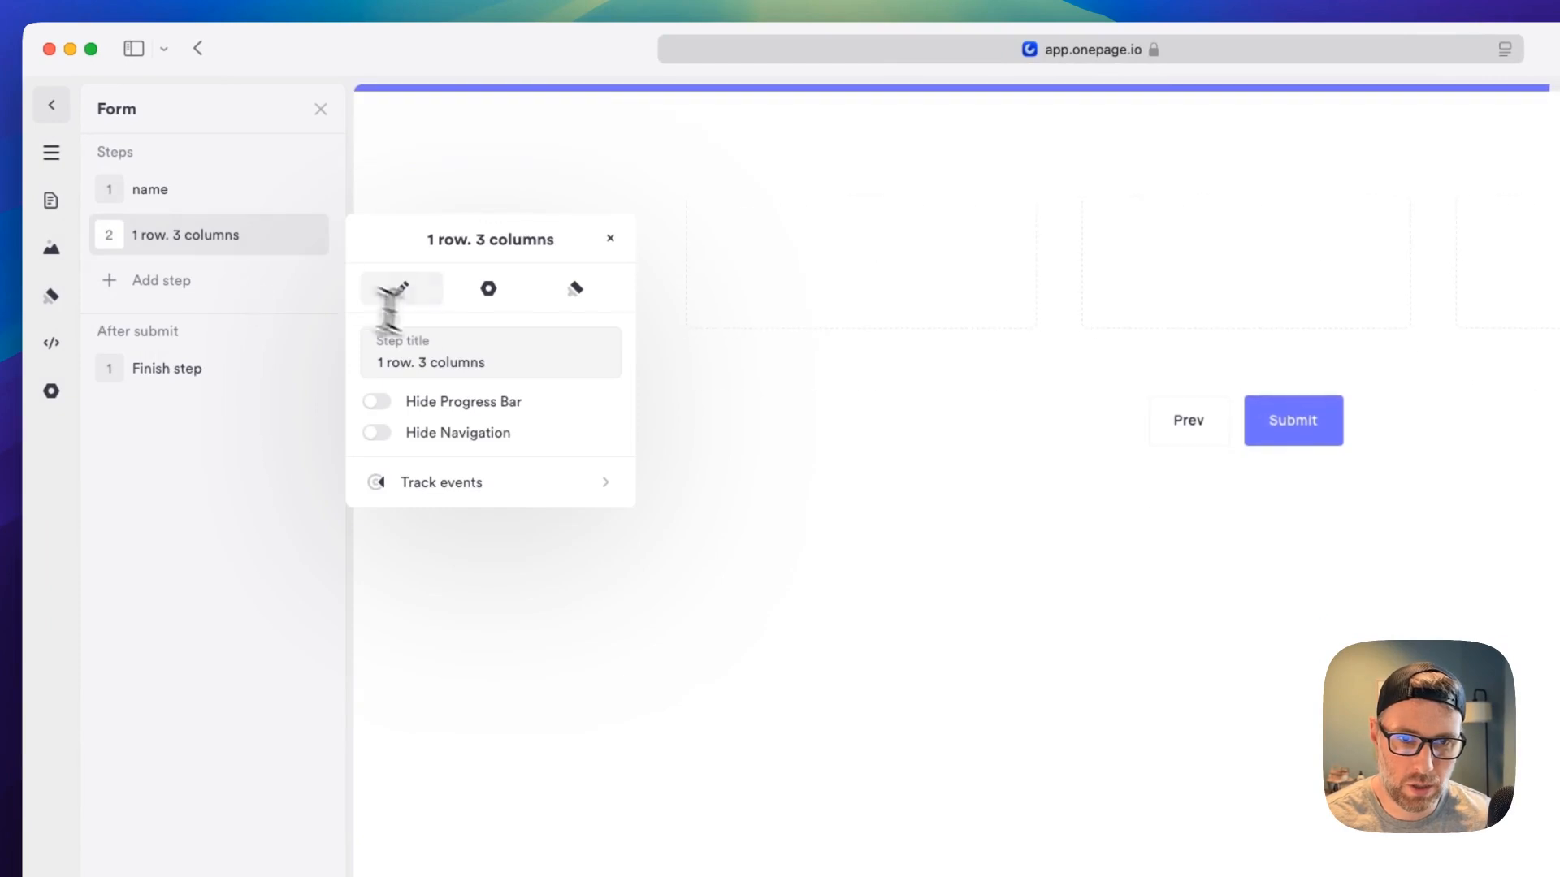
pyautogui.tripleClick(504, 362)
pyautogui.write('choices')
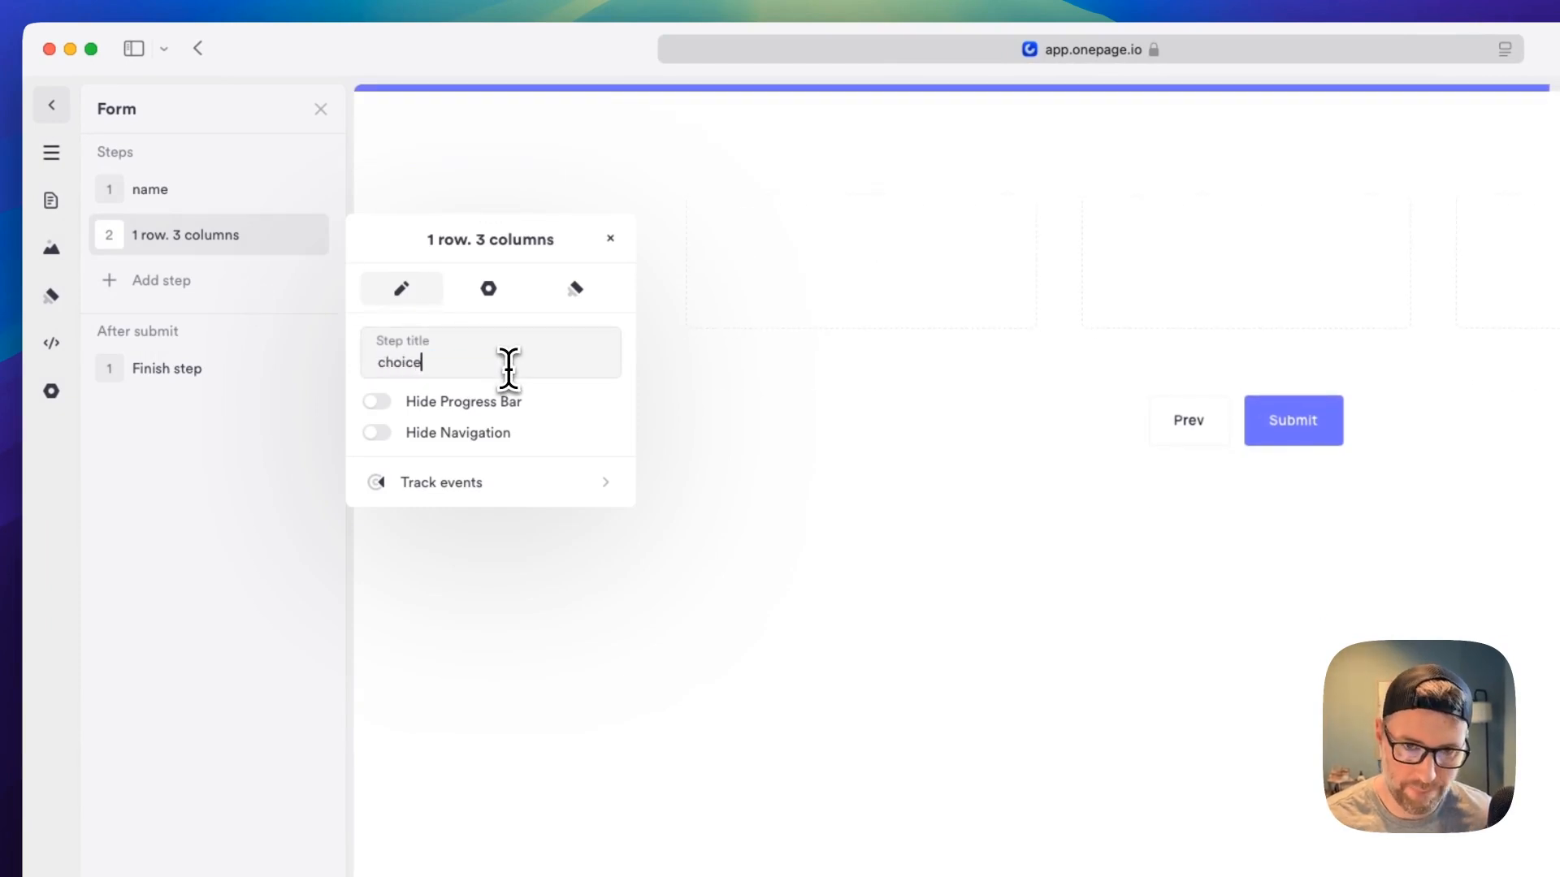
pyautogui.click(809, 448)
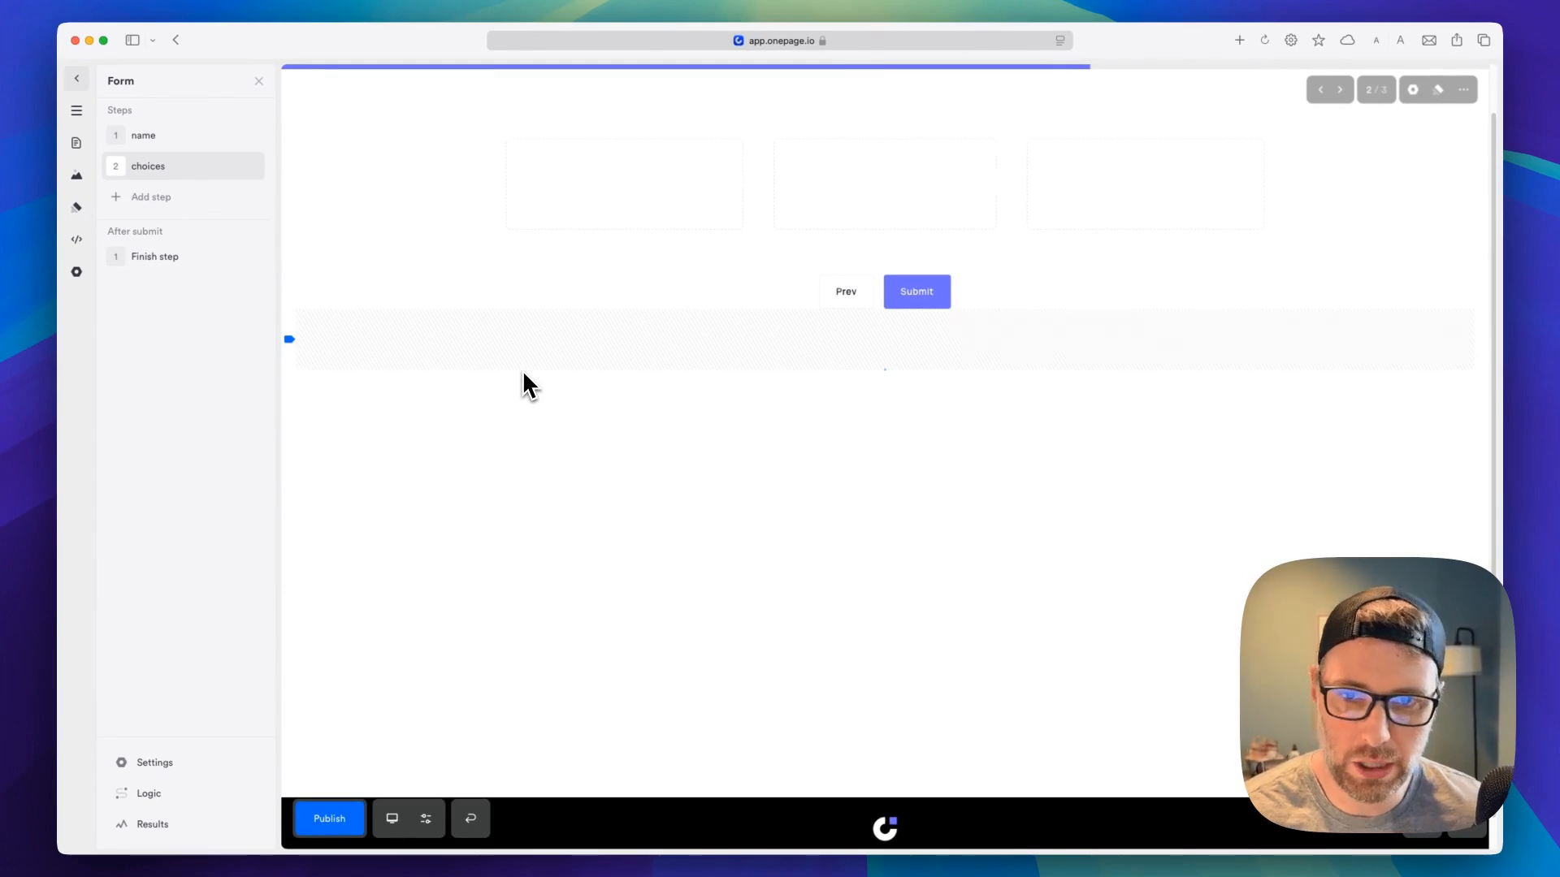
# Insert a Select form element into the first column of the choices step
pyautogui.click(626, 188)
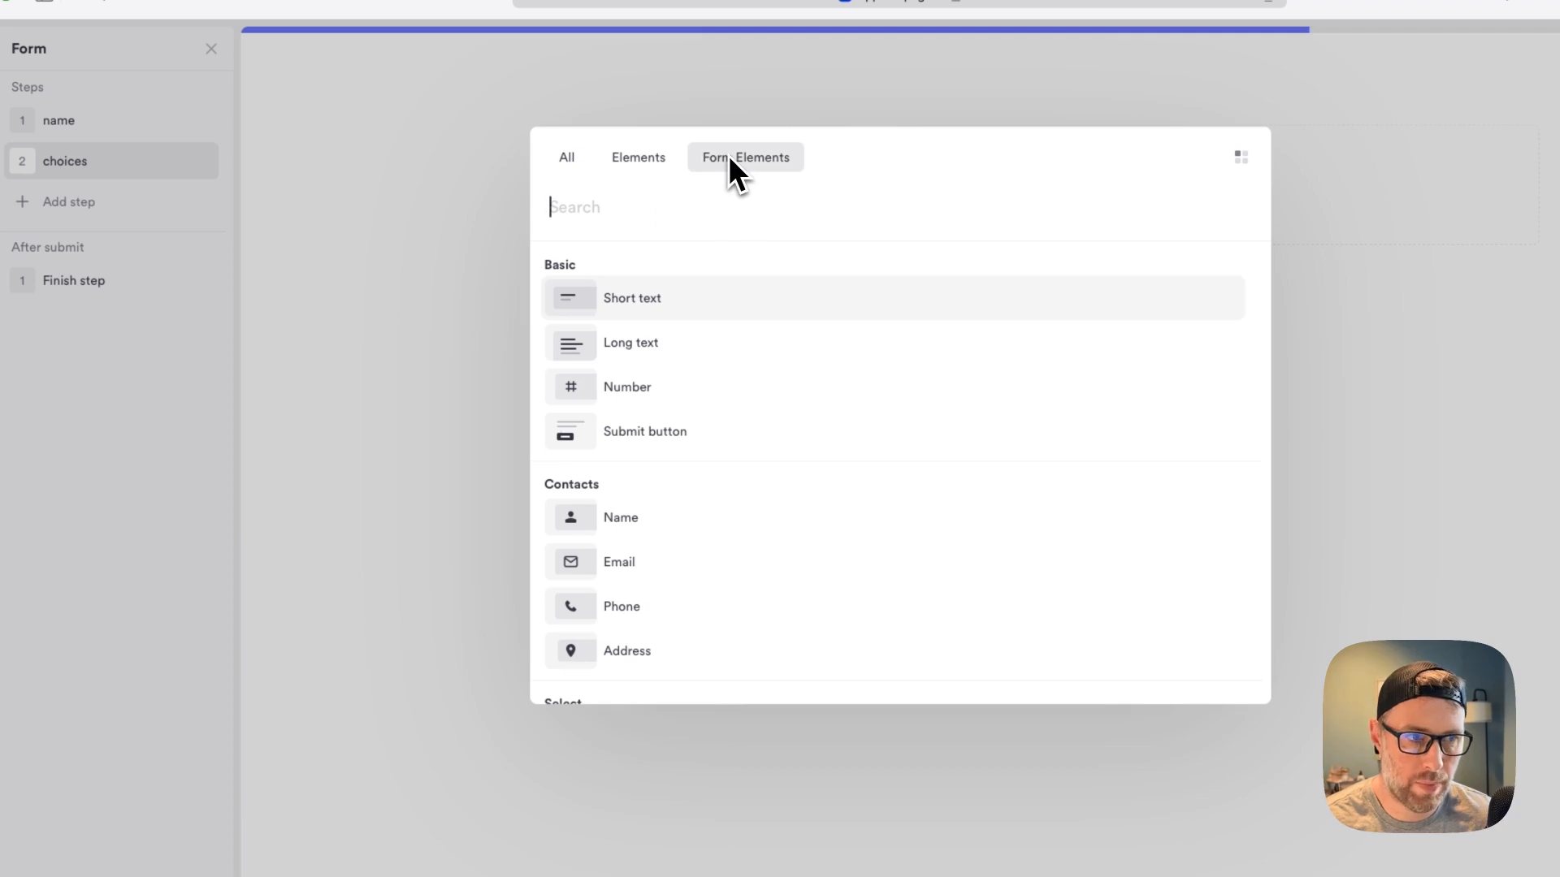
pyautogui.scroll(-2, 751, 376)
pyautogui.scroll(-5, 749, 376)
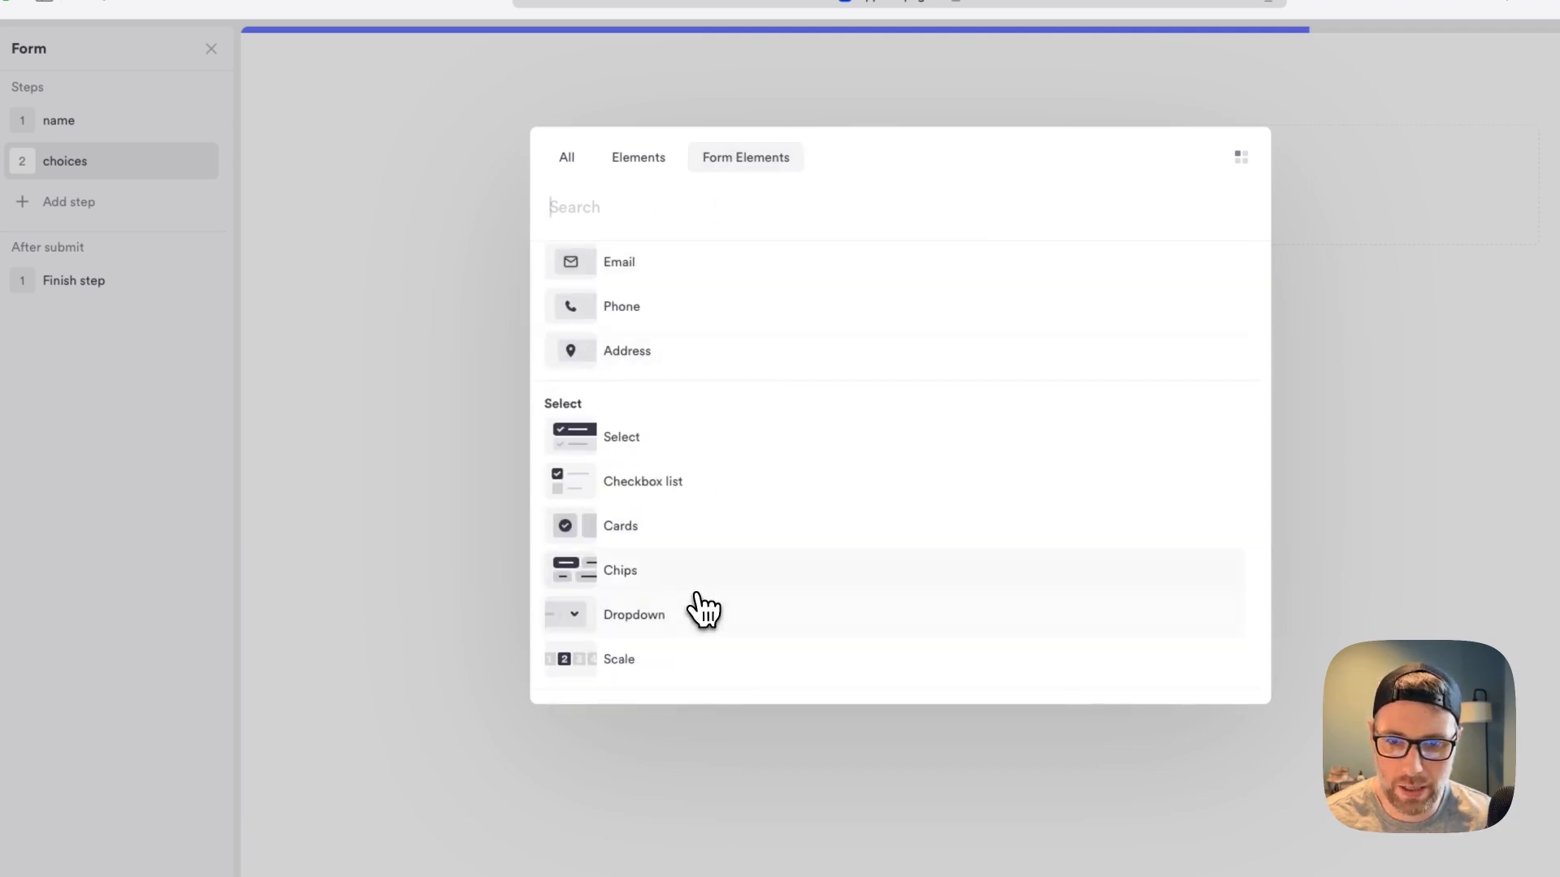
pyautogui.click(676, 448)
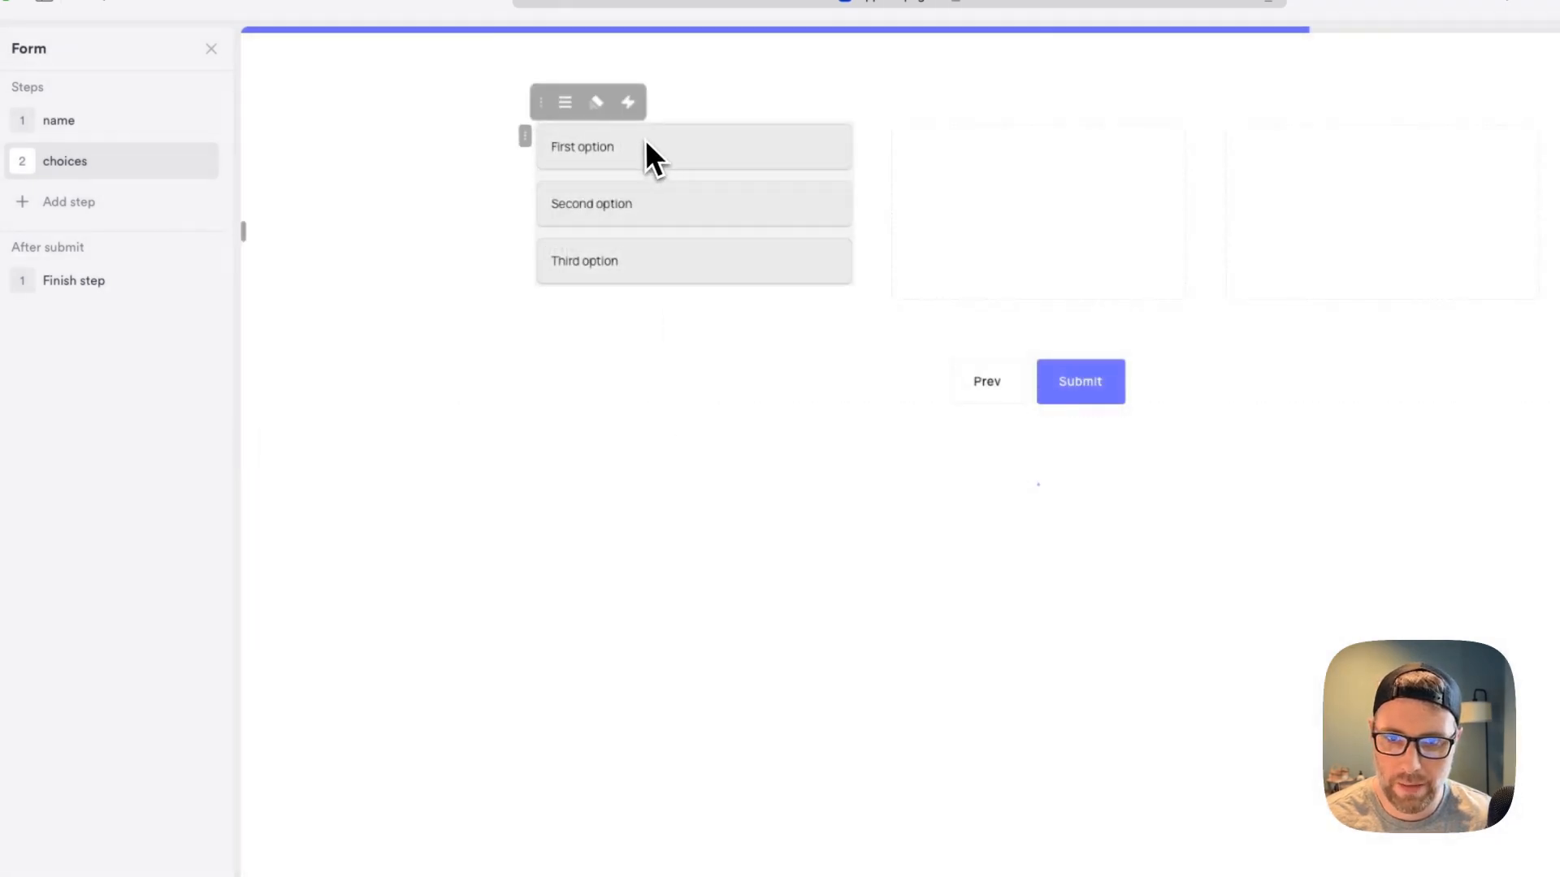
# Rename the three options of the Select element in the first column to Marketing, Design and Development
pyautogui.click(599, 155)
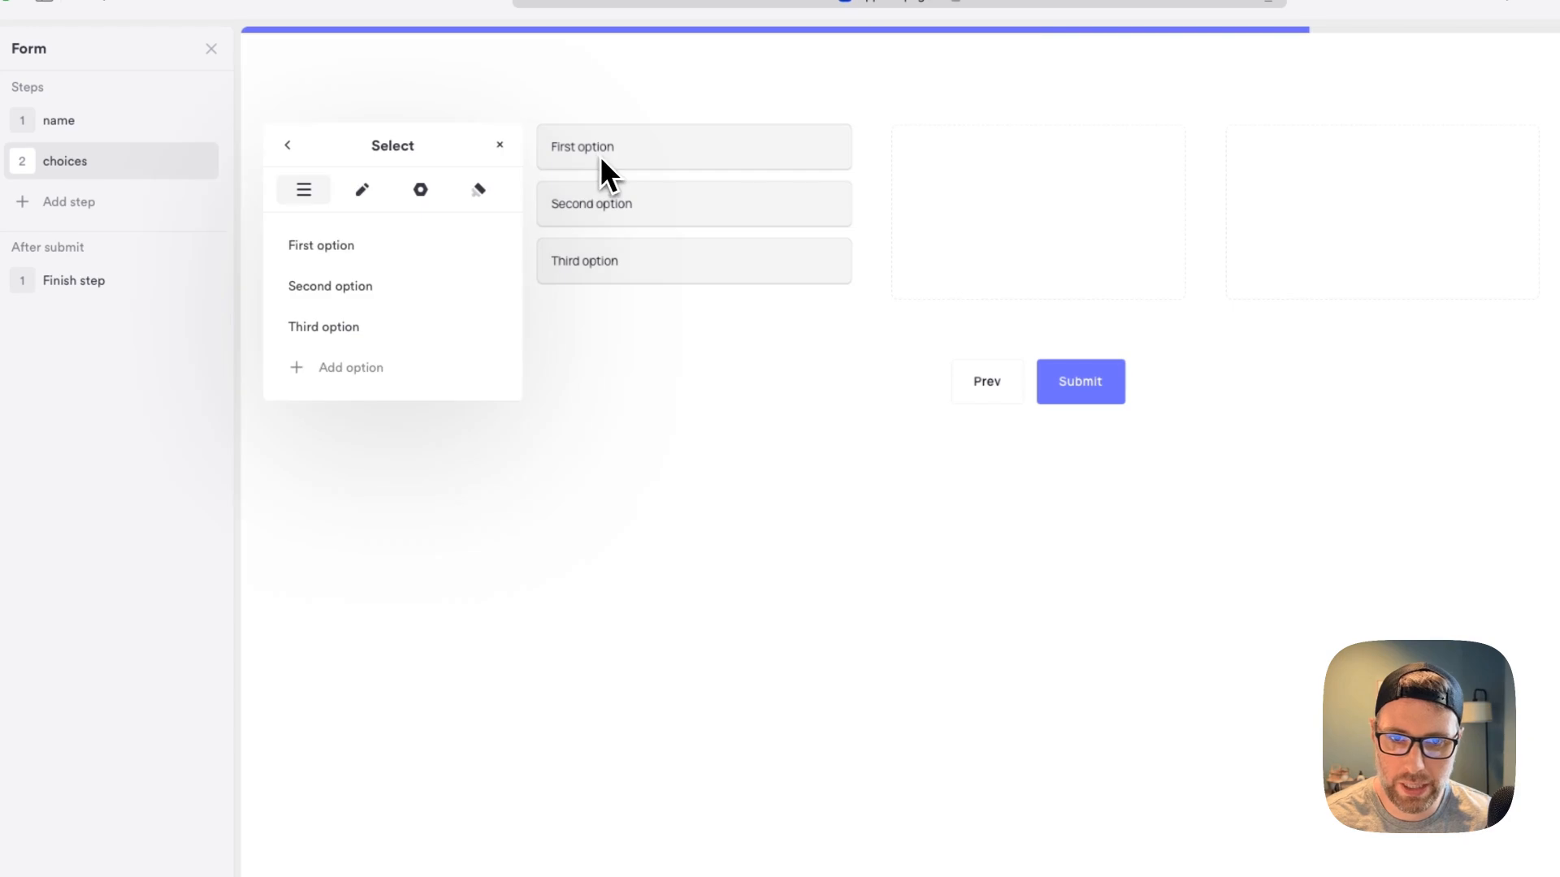
pyautogui.click(376, 247)
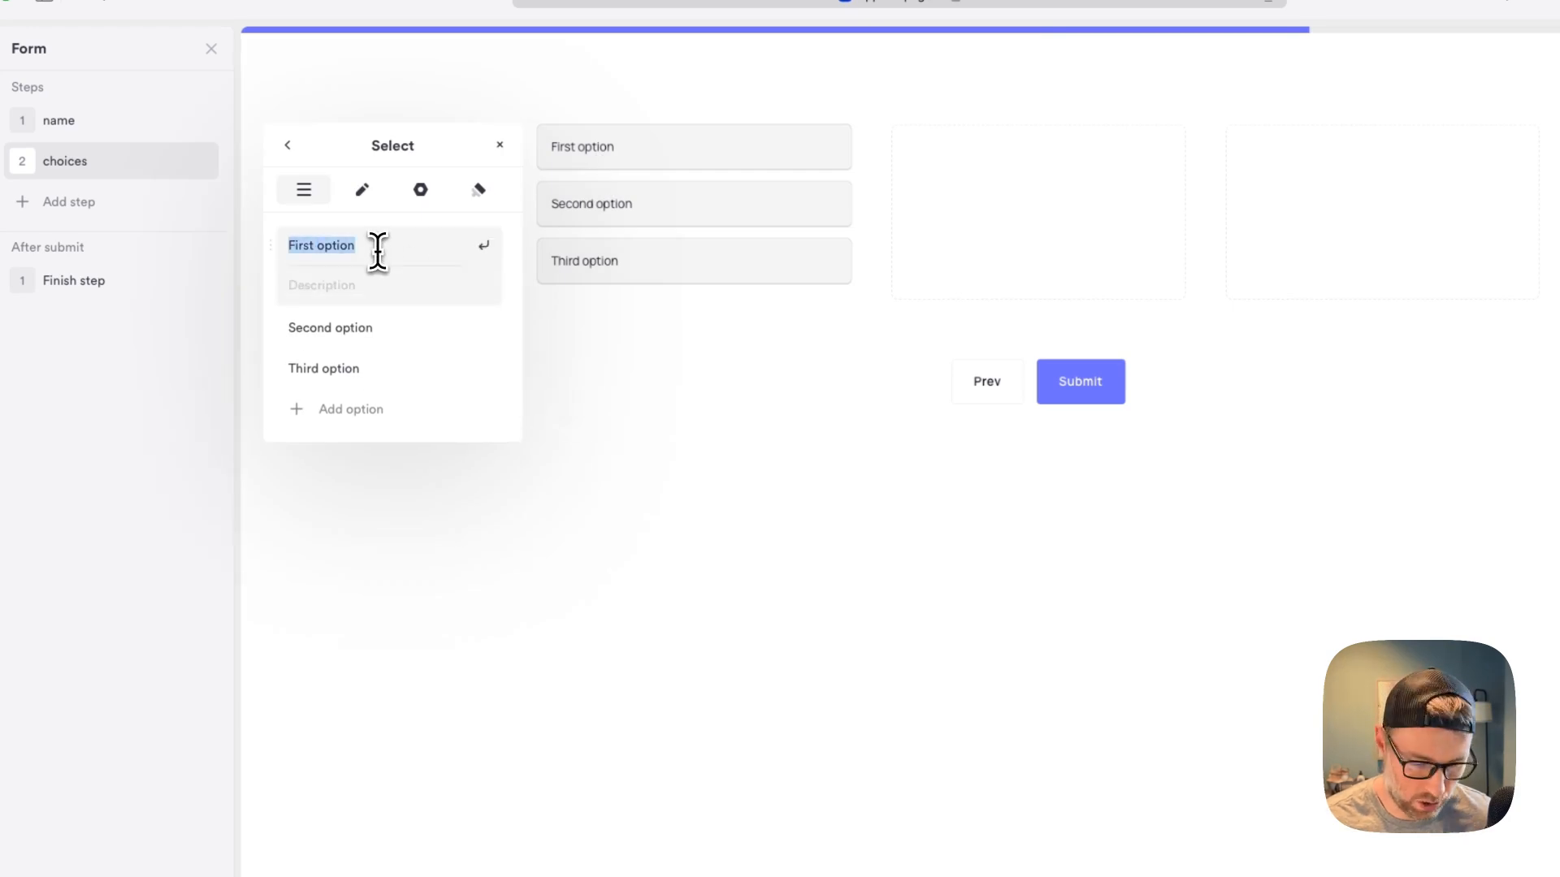
pyautogui.write('Marketing')
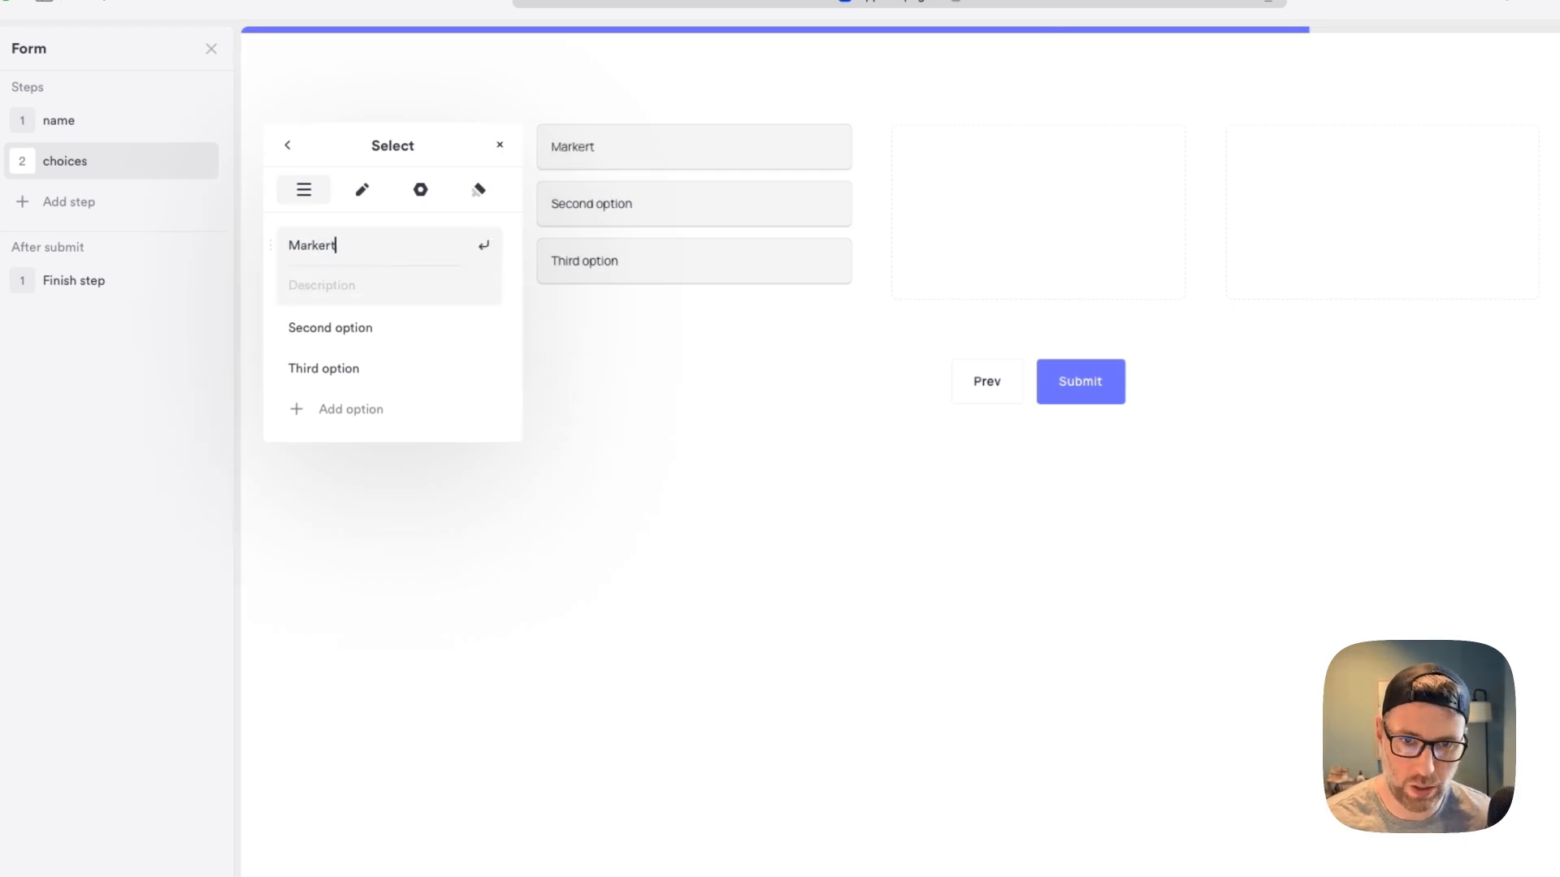
pyautogui.click(336, 325)
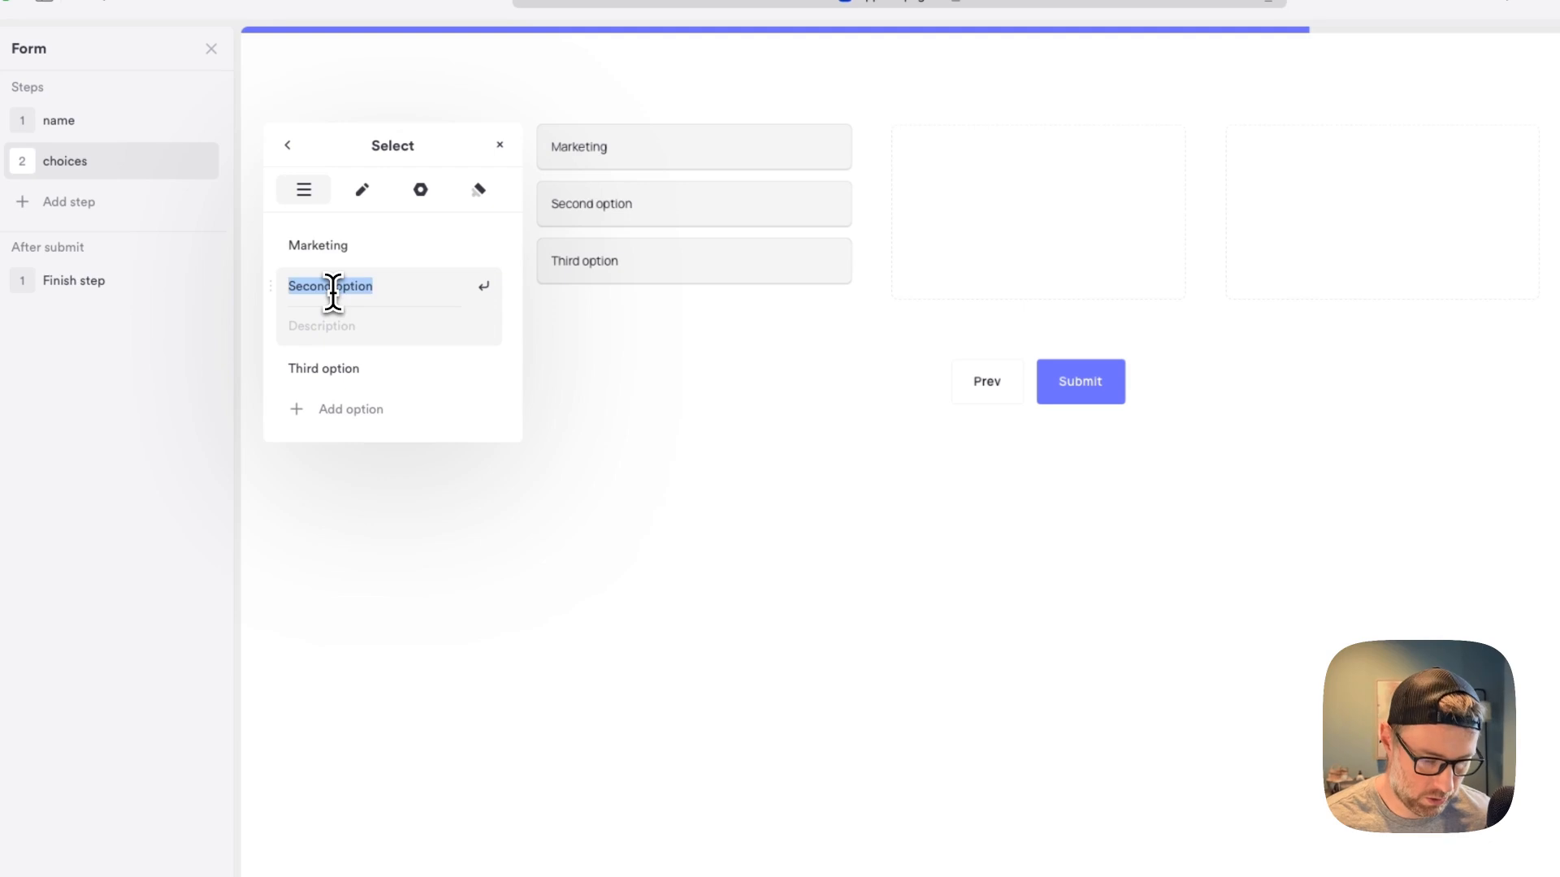
pyautogui.write('Design')
pyautogui.press('Return')
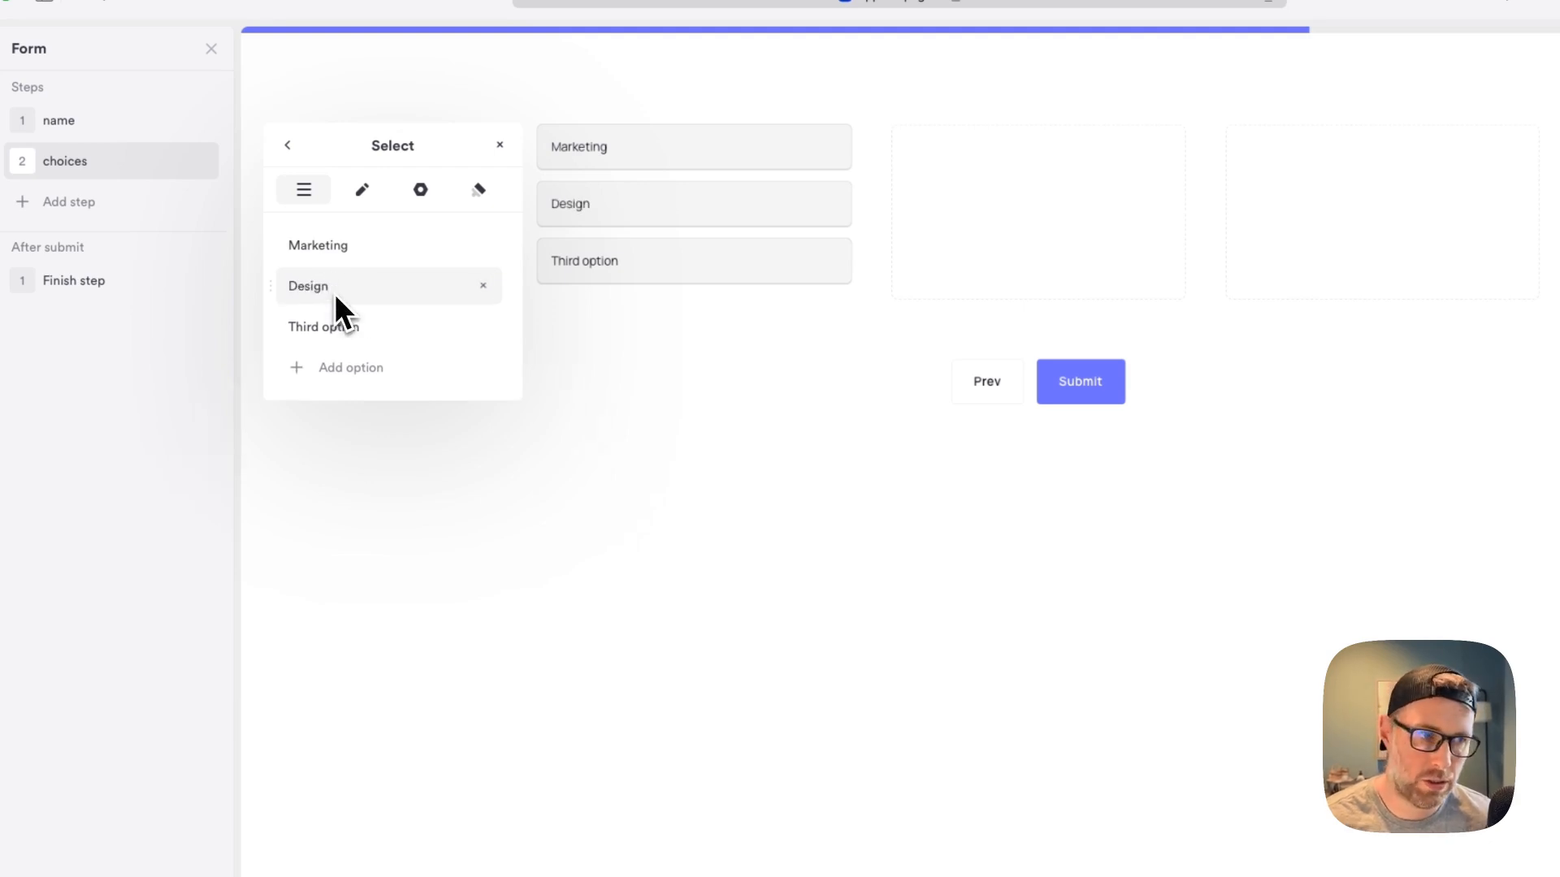
pyautogui.click(313, 317)
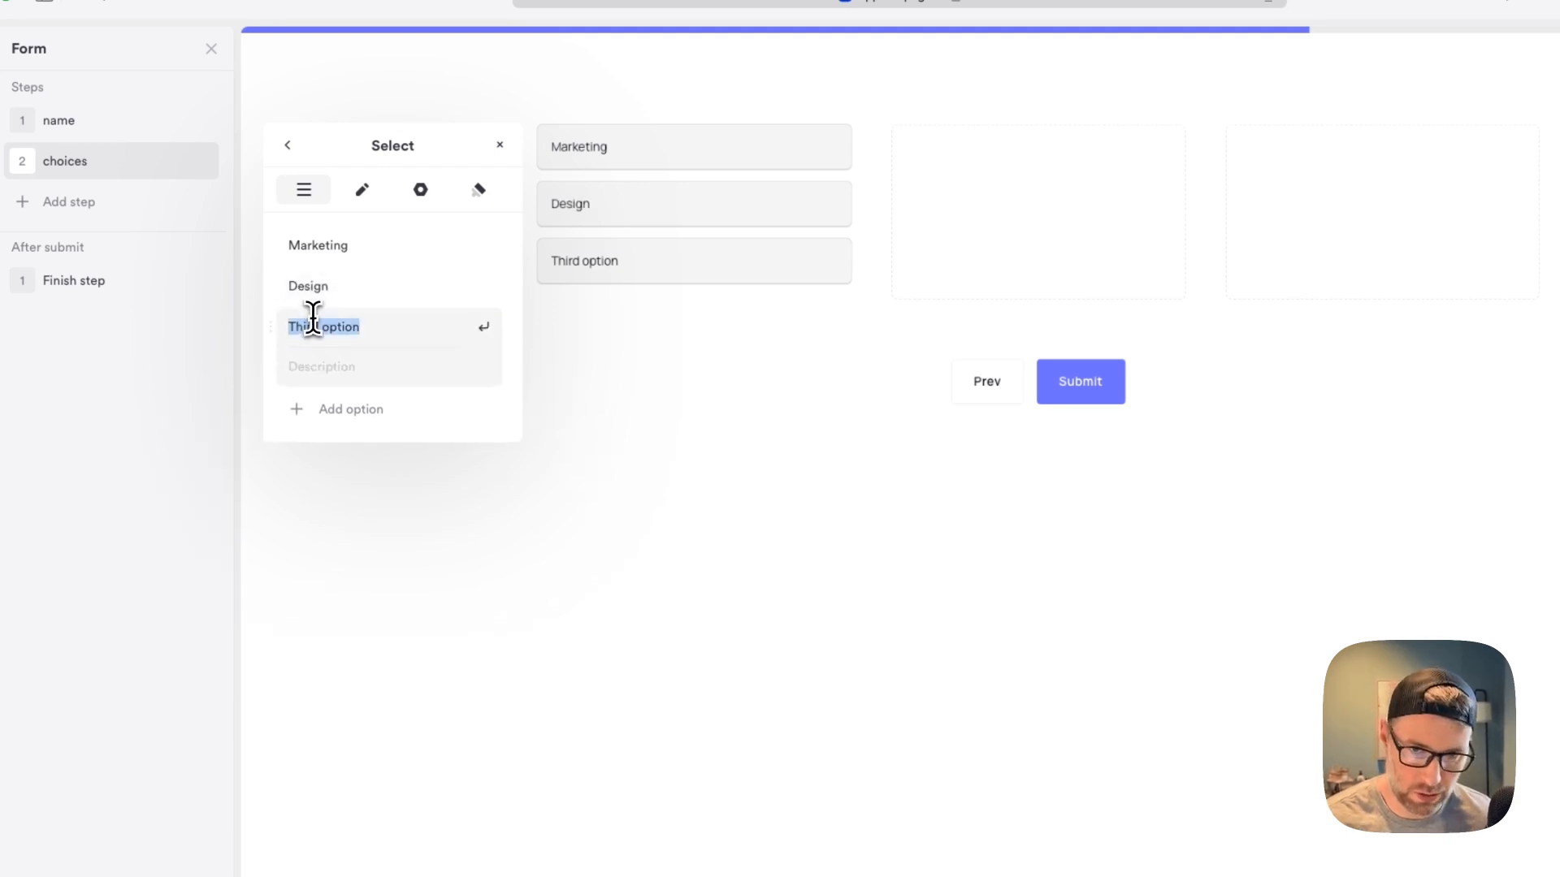
pyautogui.write('Development')
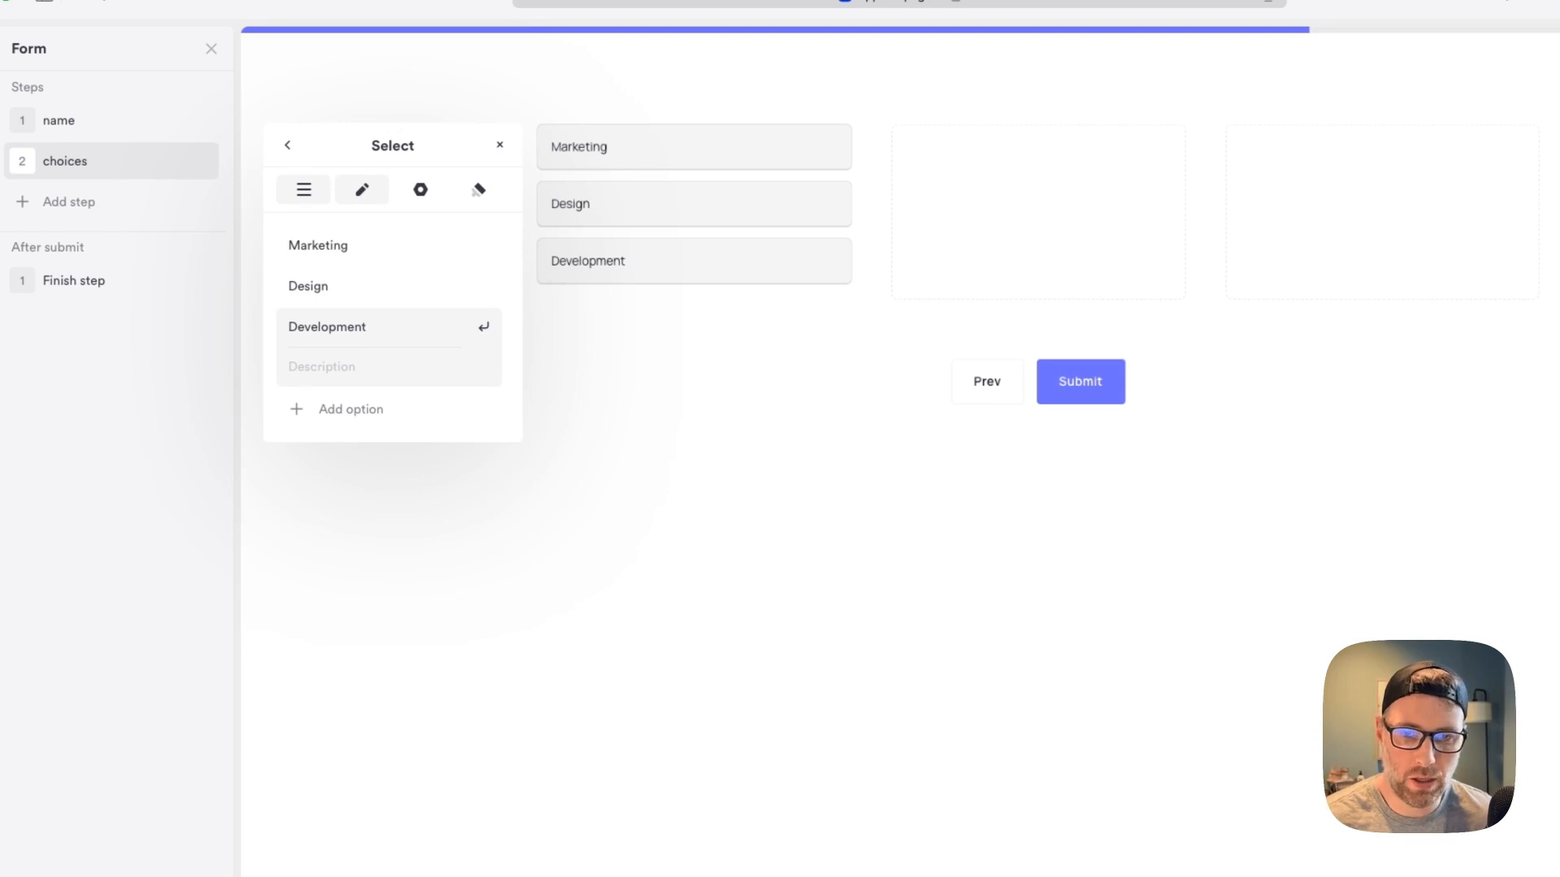
# Label the first Select element "what are you interested in?" and close its settings
pyautogui.click(367, 194)
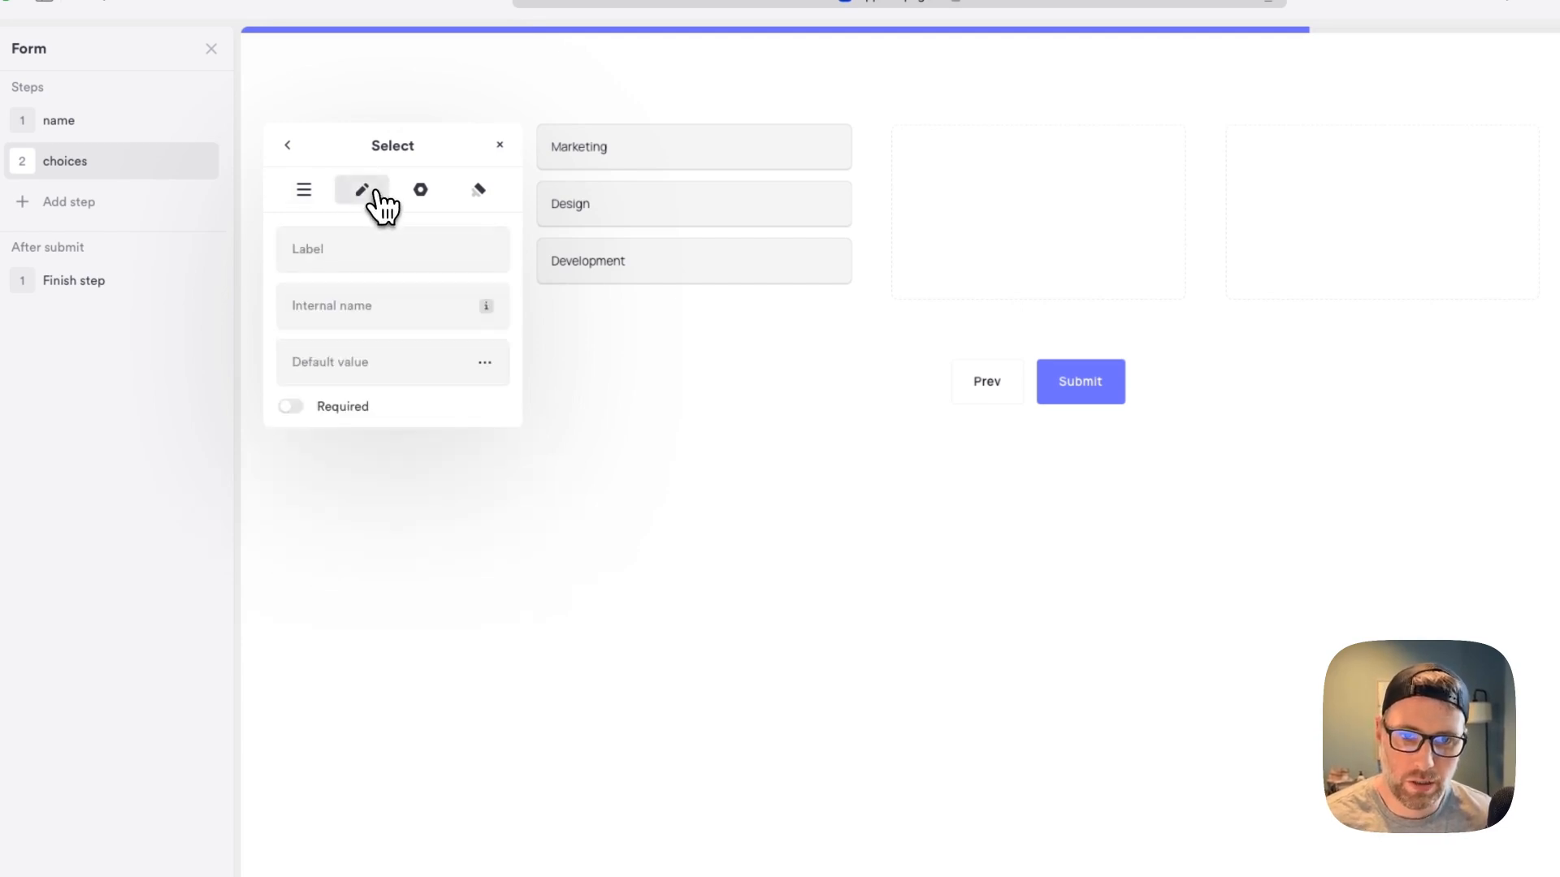
pyautogui.write('w')
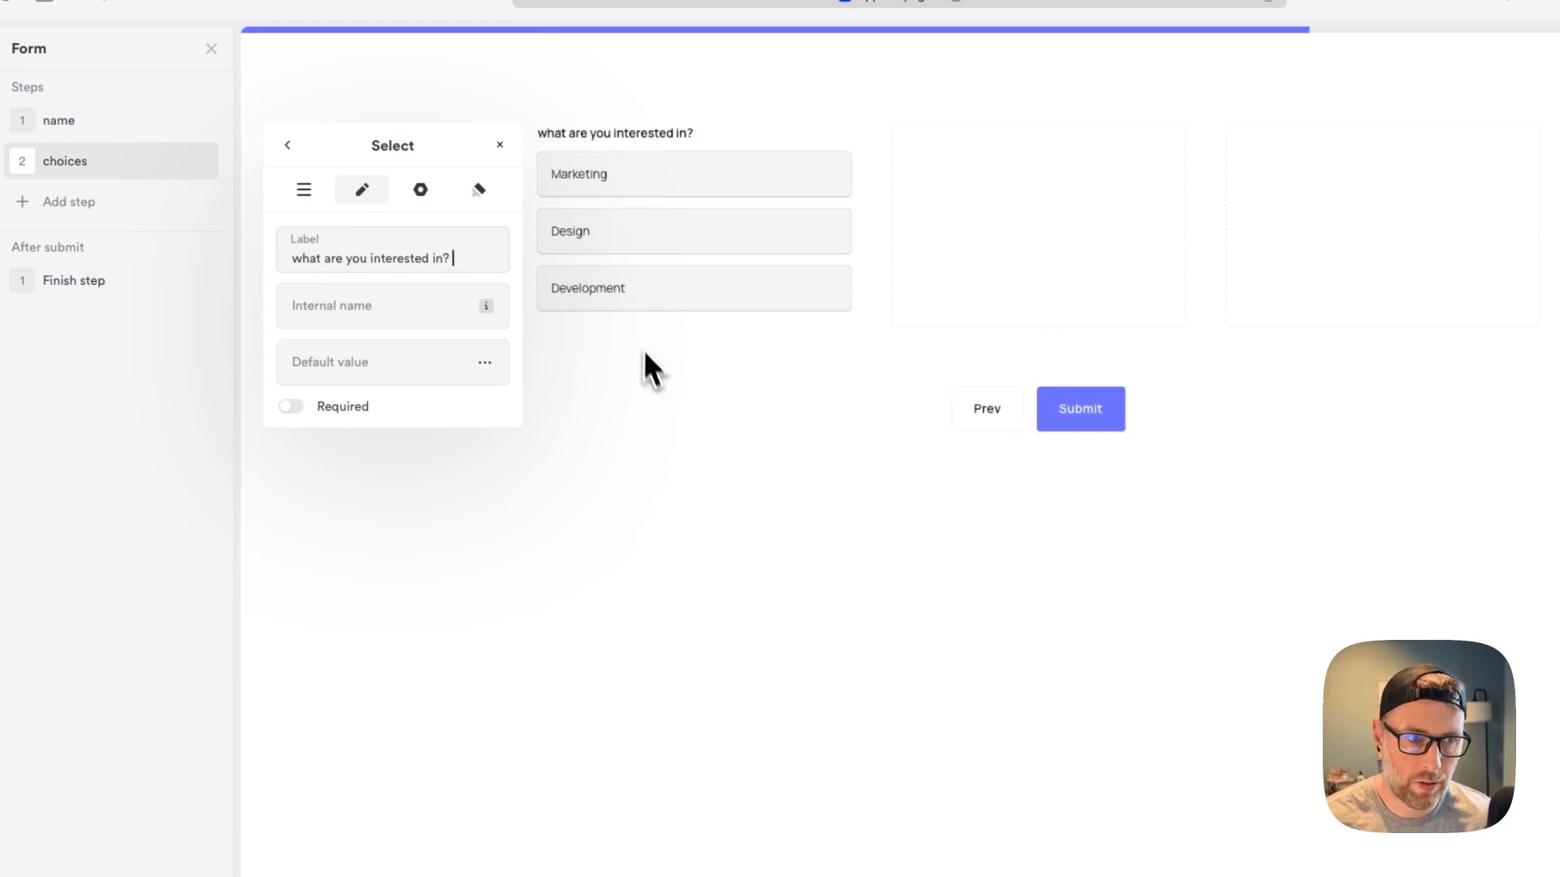
pyautogui.click(967, 202)
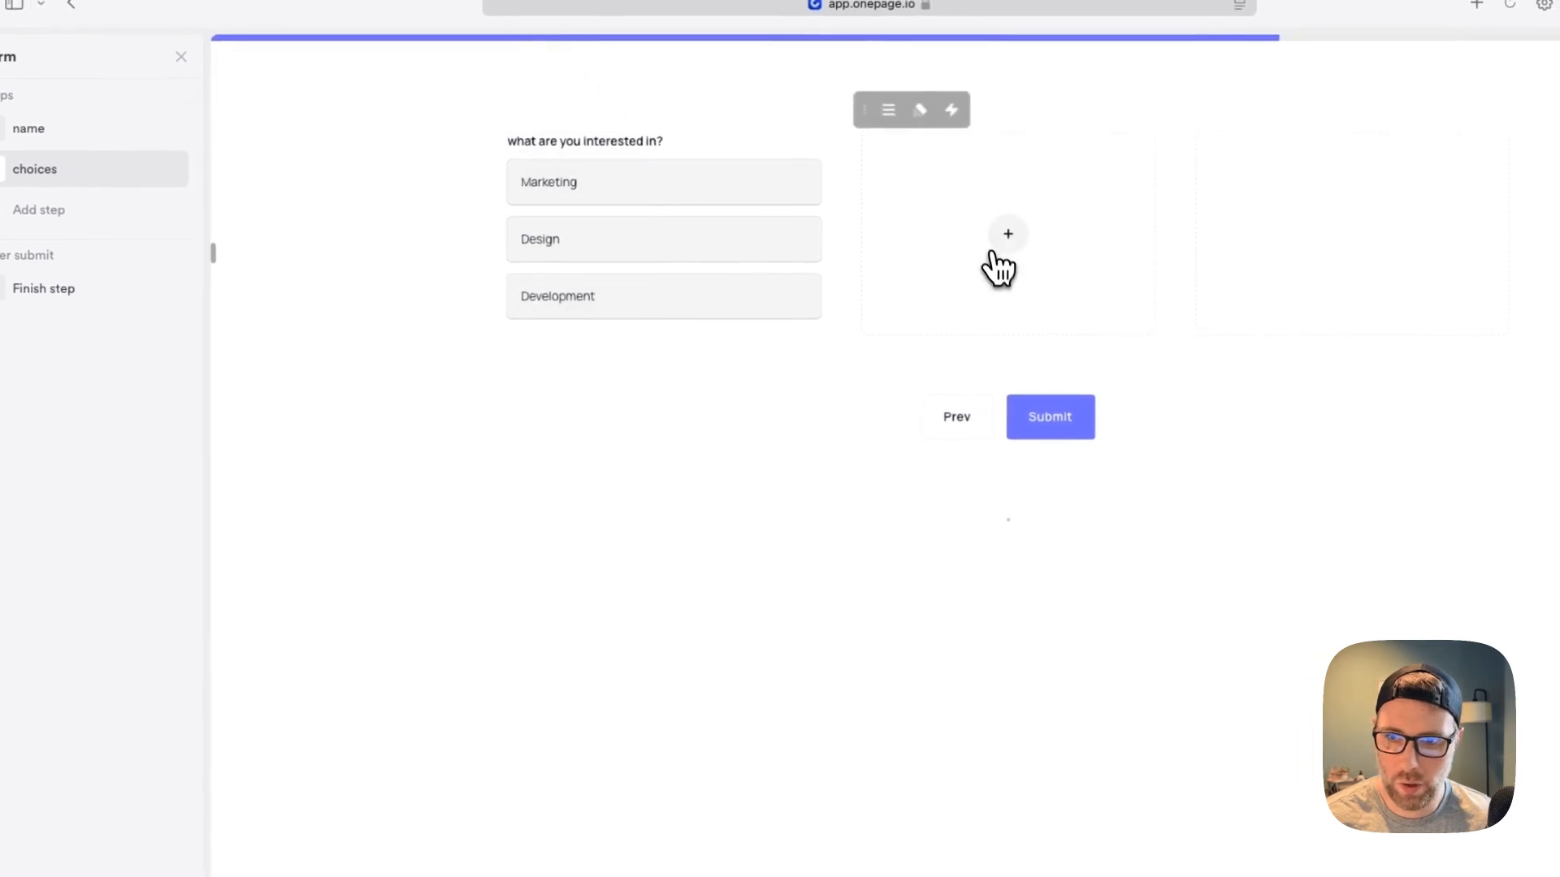
# Insert a Select form element into the second column of the choices step
pyautogui.click(1008, 237)
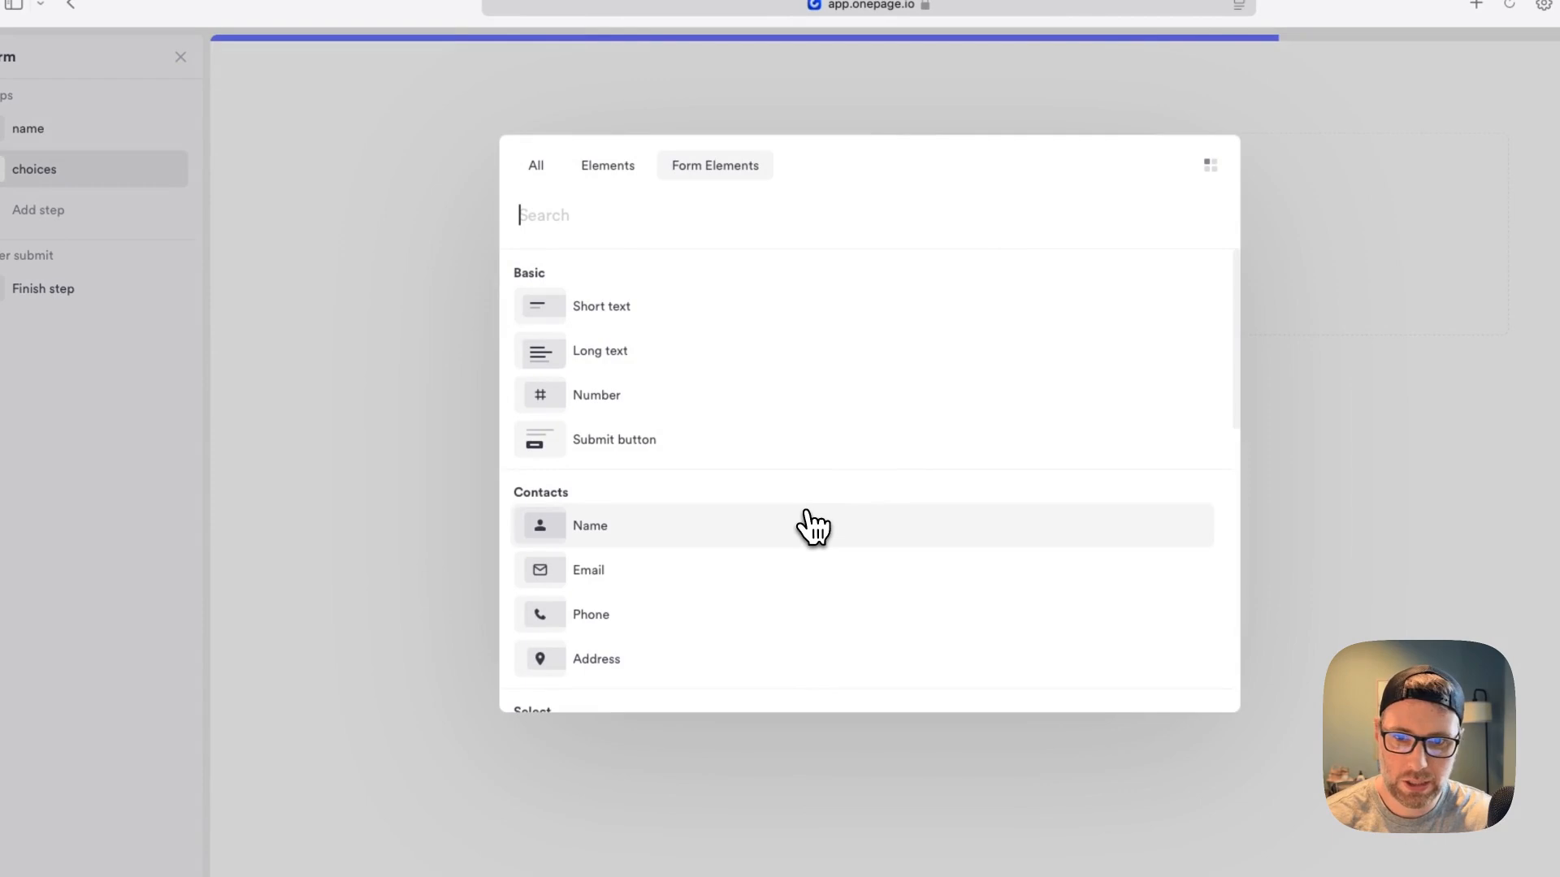
pyautogui.scroll(-3, 812, 528)
pyautogui.click(690, 542)
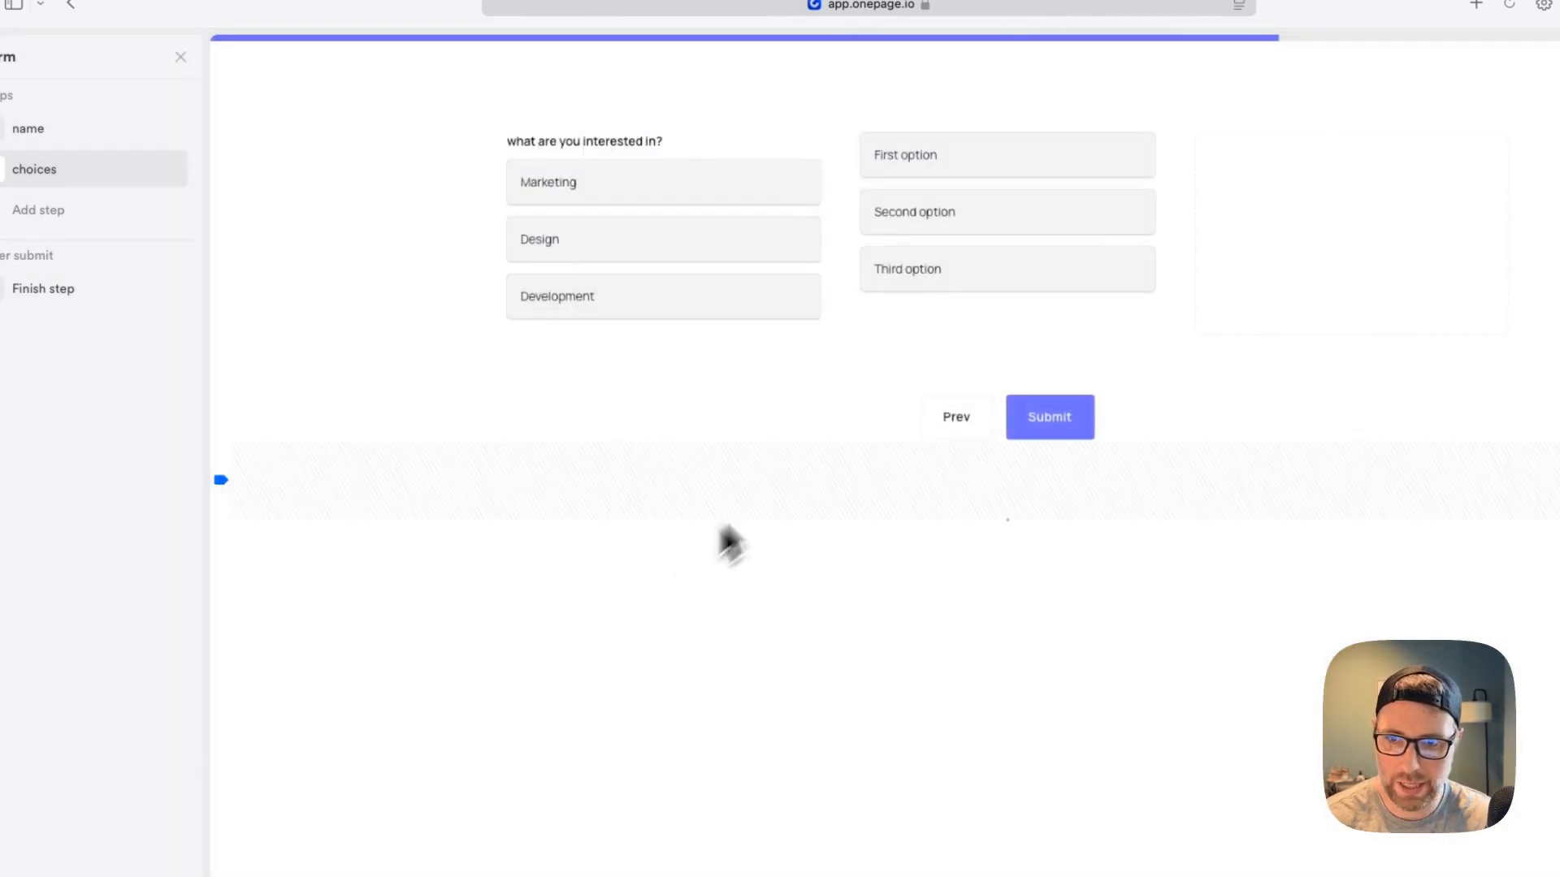
# Rename the second Select element's options to $0-$2,500, $2,500-$5,000 and $5,000+
pyautogui.click(905, 162)
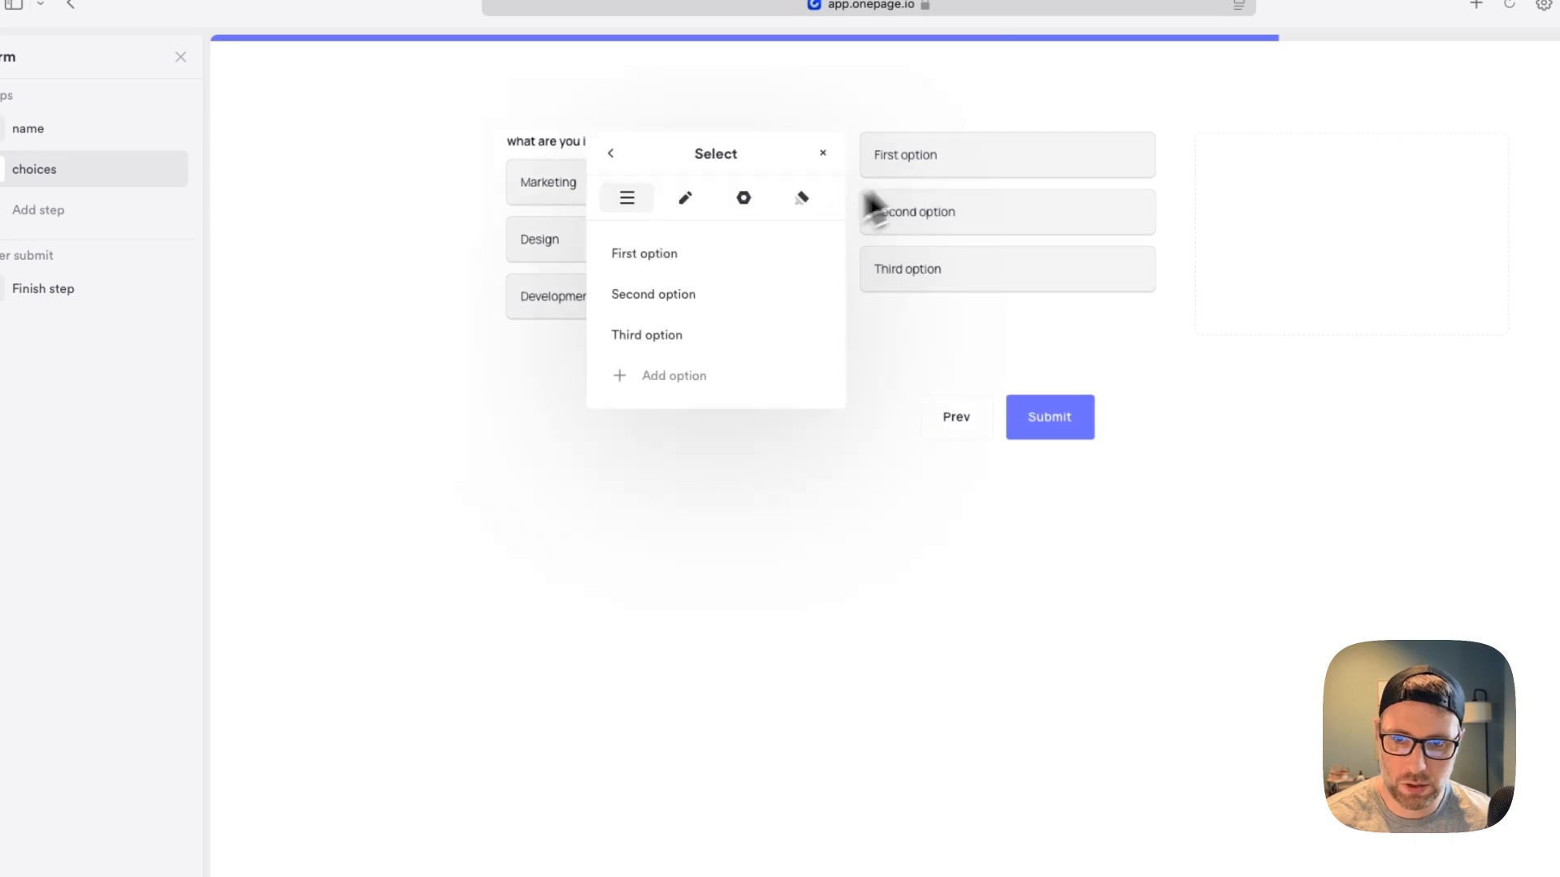
pyautogui.doubleClick(651, 254)
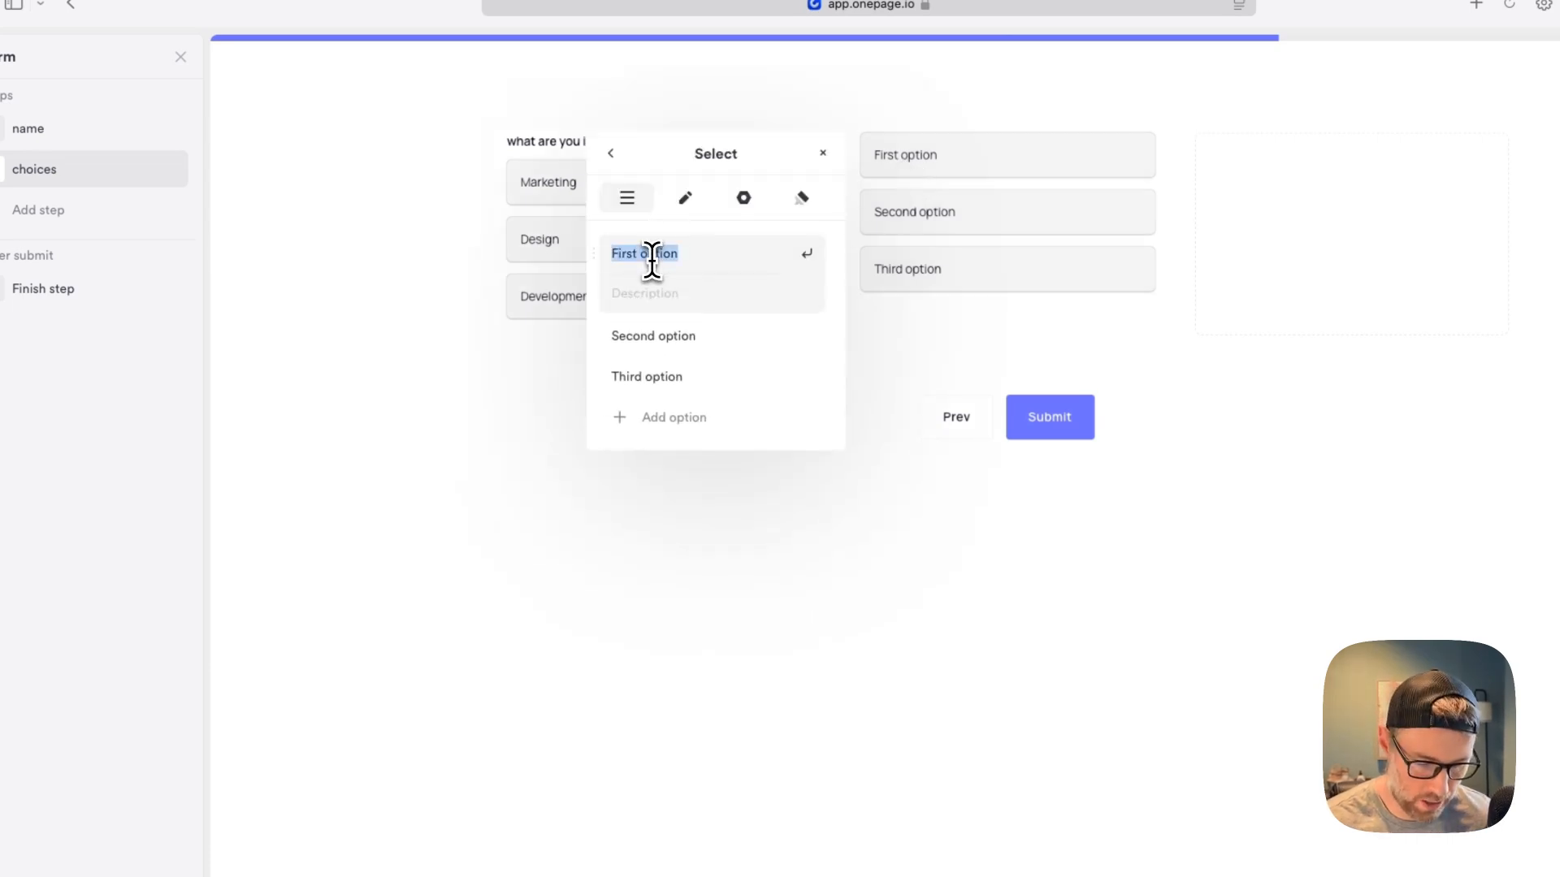
pyautogui.write('$0-$2,500')
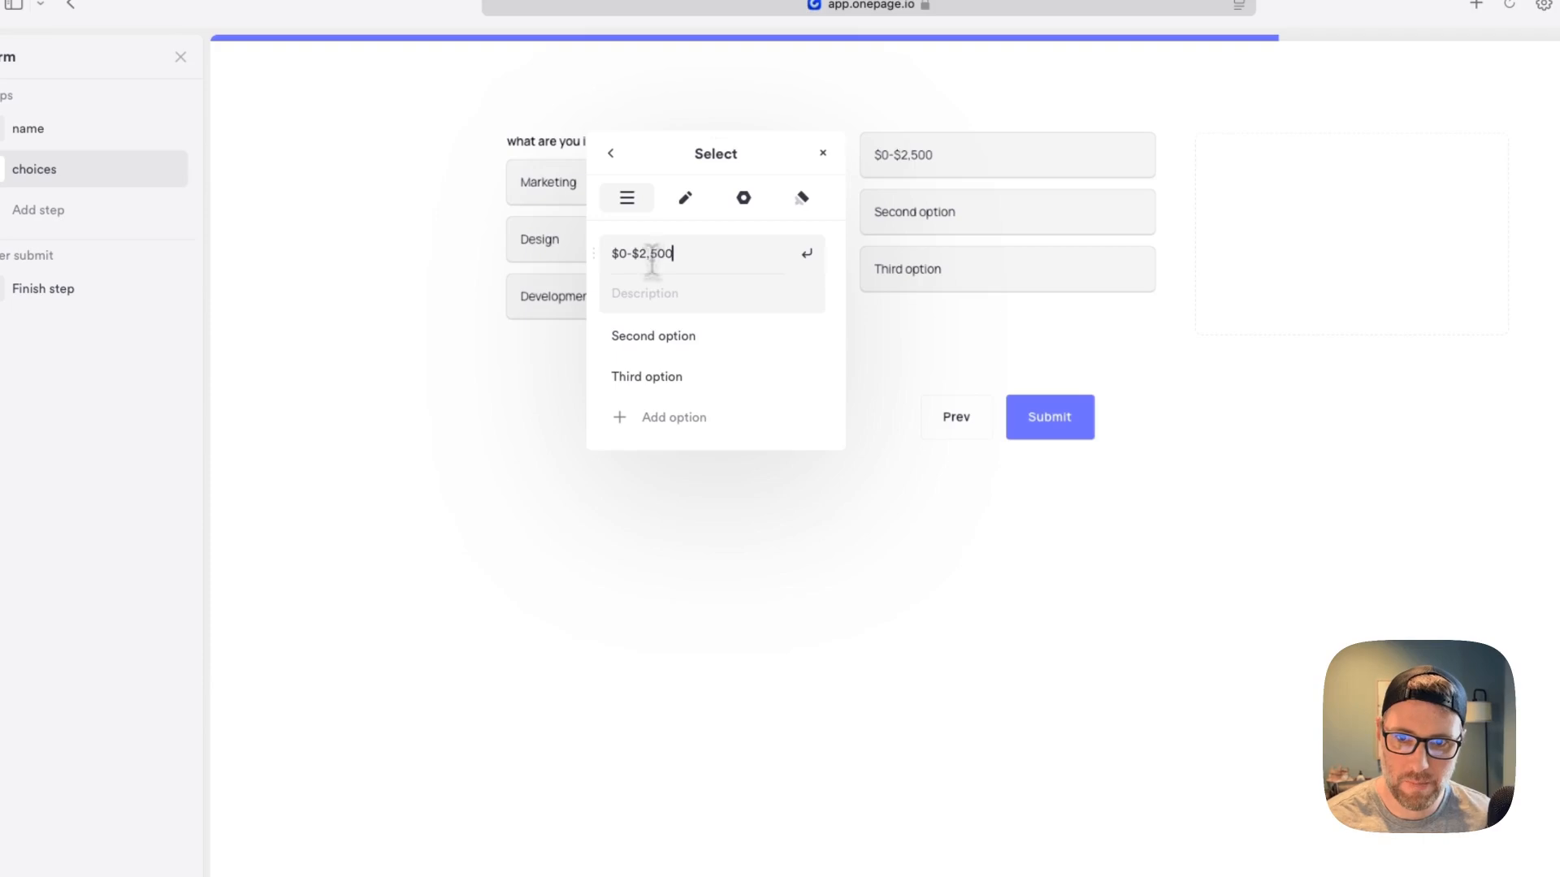
pyautogui.click(628, 335)
pyautogui.tripleClick(638, 298)
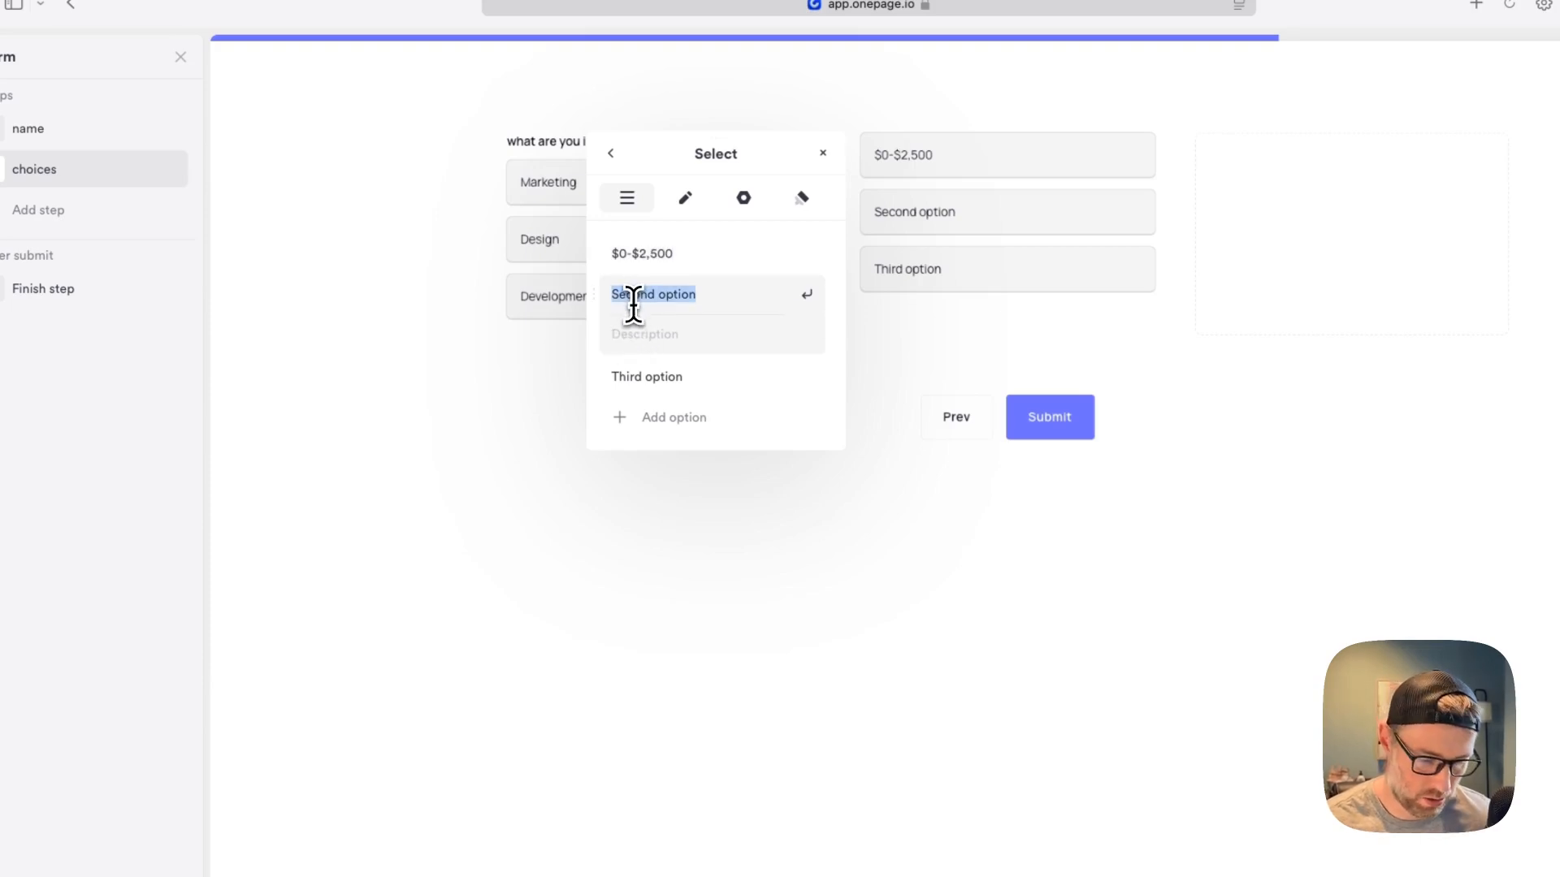
pyautogui.write('$2,500-$5,000')
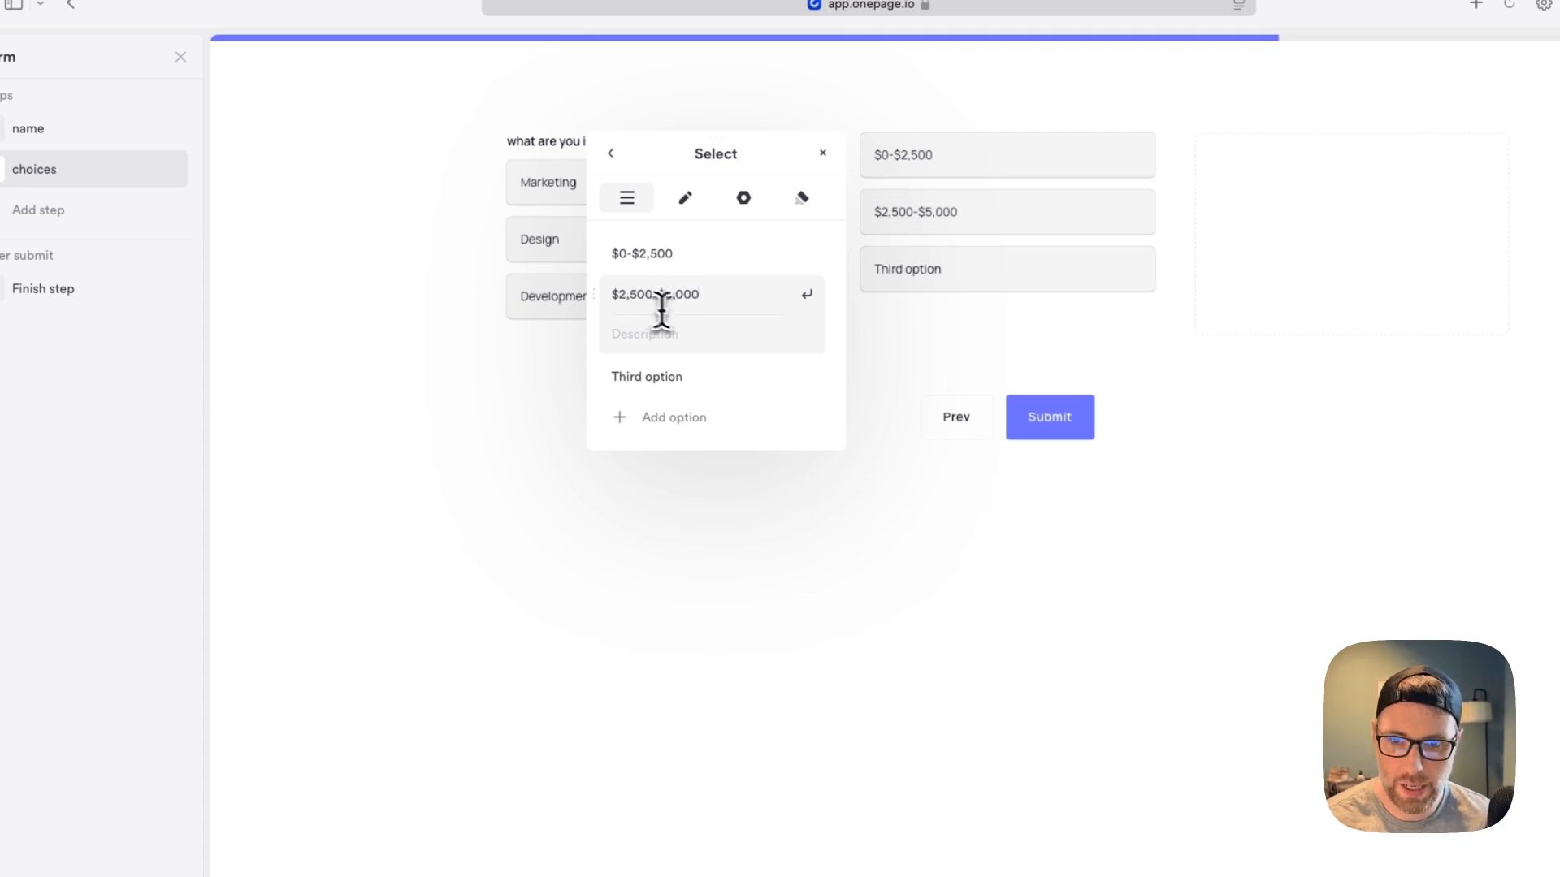
pyautogui.click(642, 375)
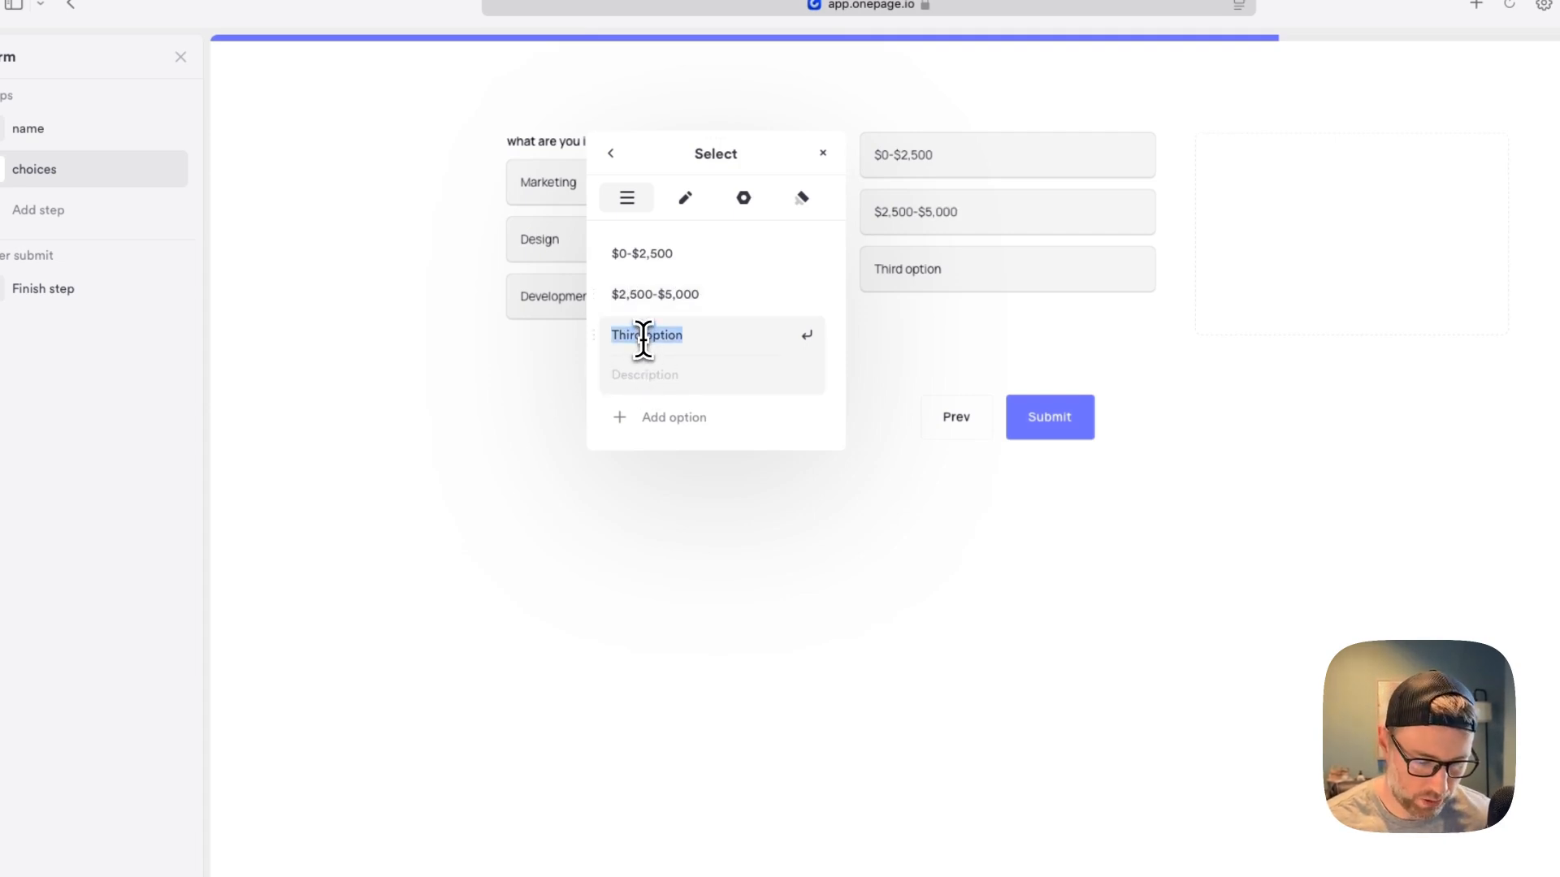
pyautogui.write('$5,000+')
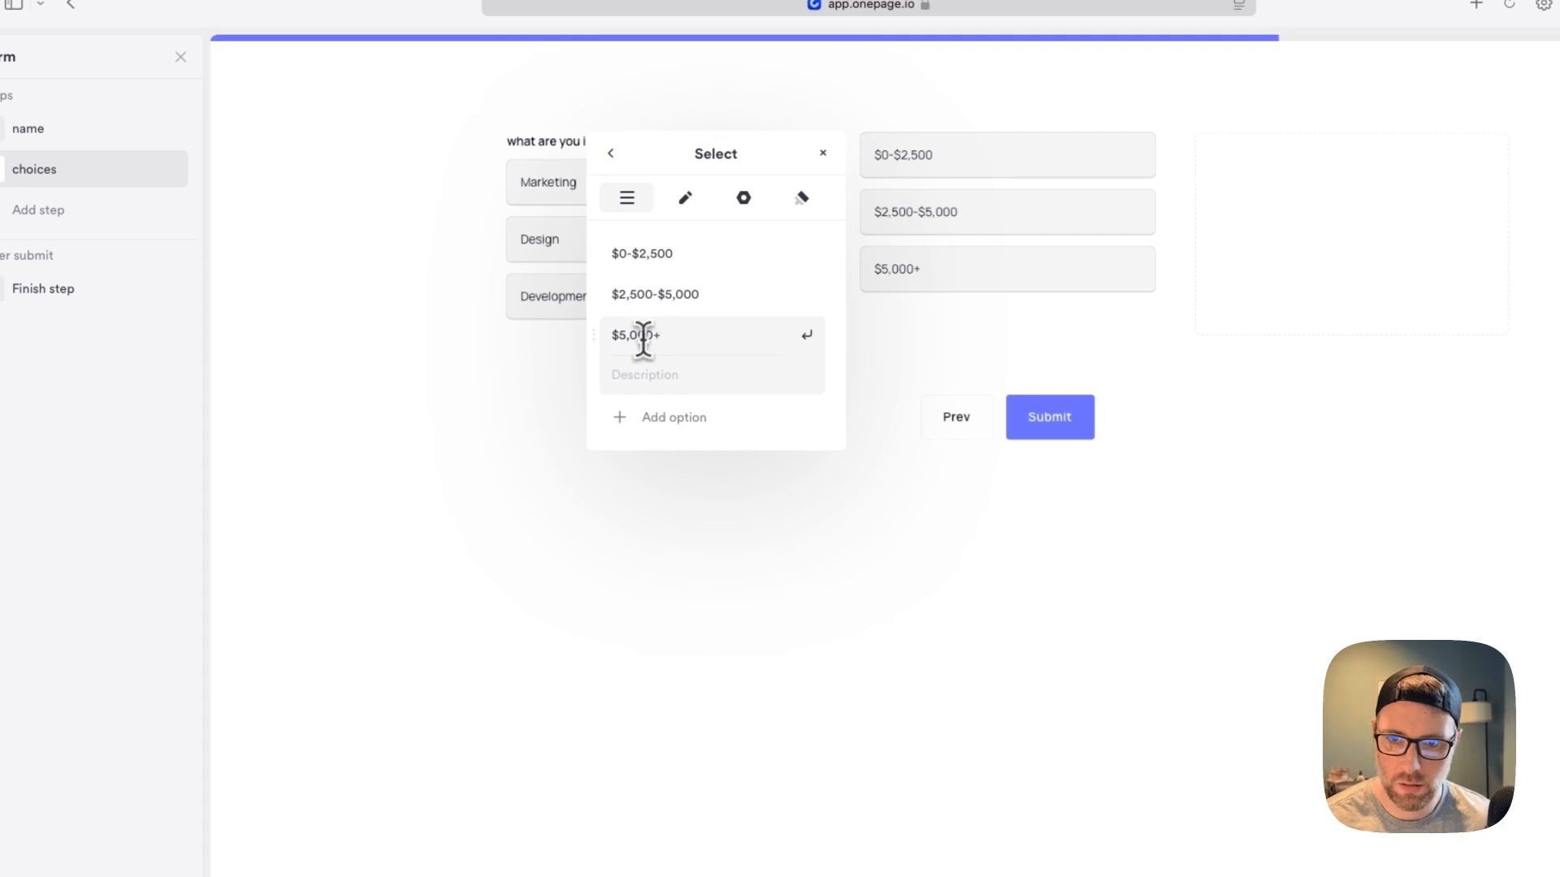
# Label the second Select element "what is your budget?" and make it required
pyautogui.click(684, 203)
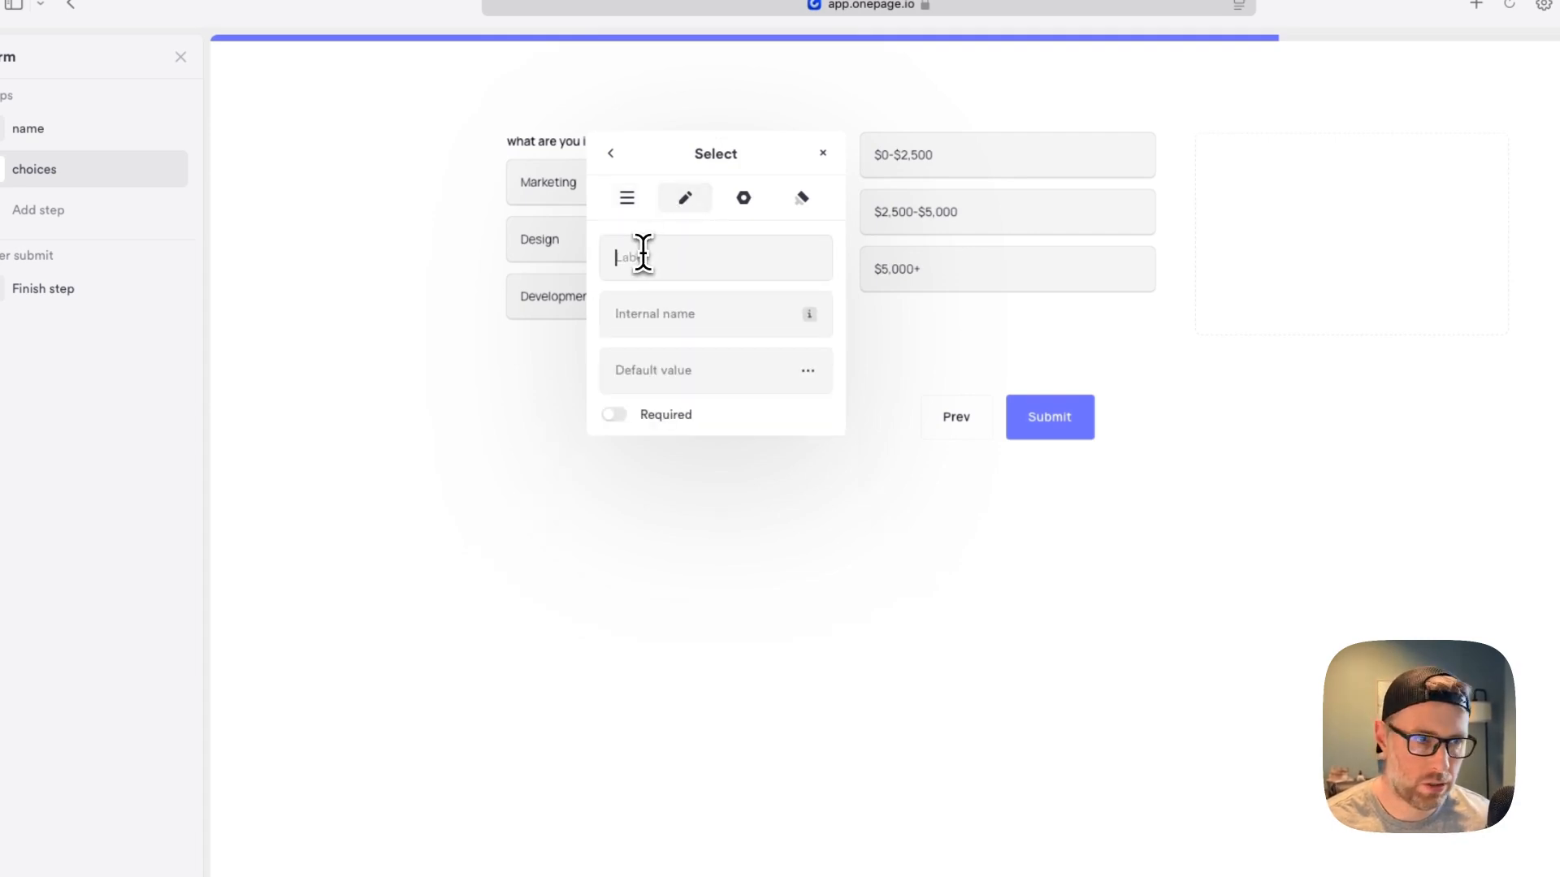
pyautogui.write('w')
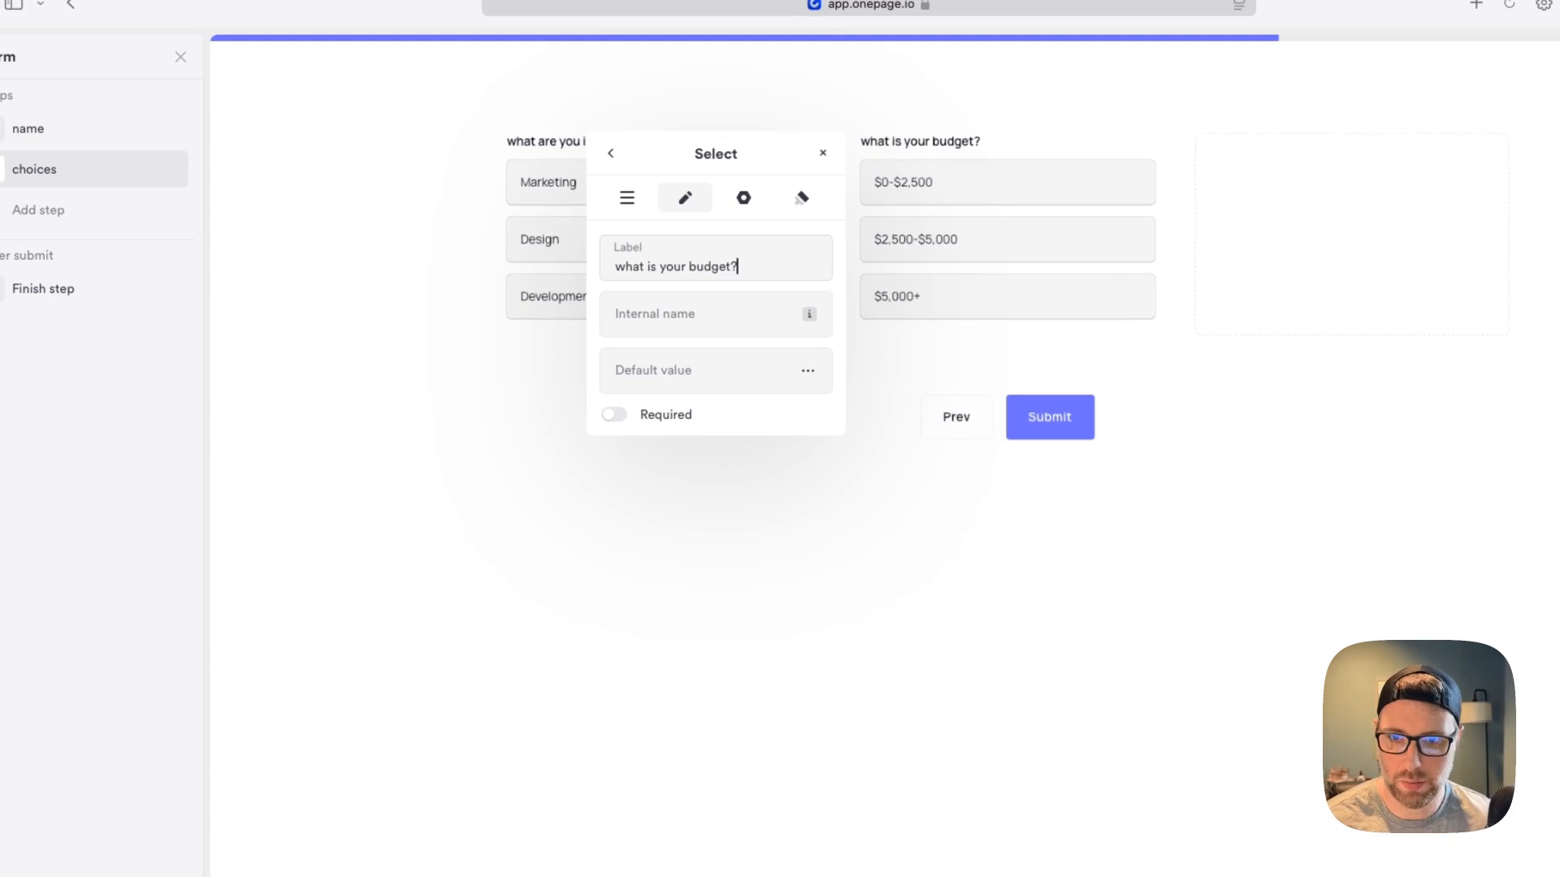
pyautogui.click(614, 414)
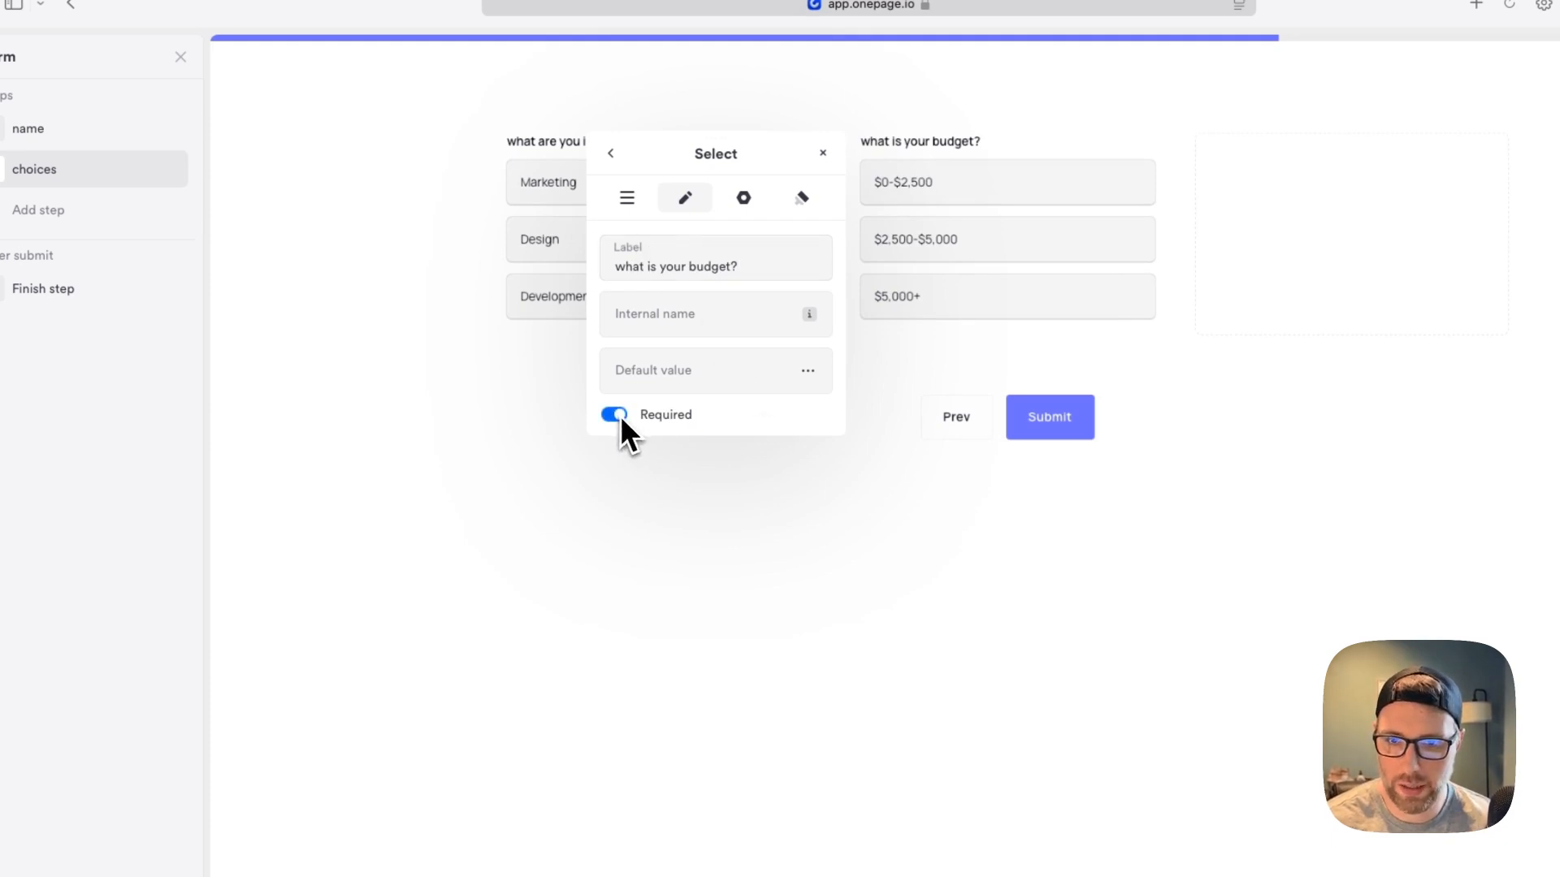
pyautogui.click(776, 471)
# Make the "what are you interested in?" Select element required and close its settings
pyautogui.click(546, 177)
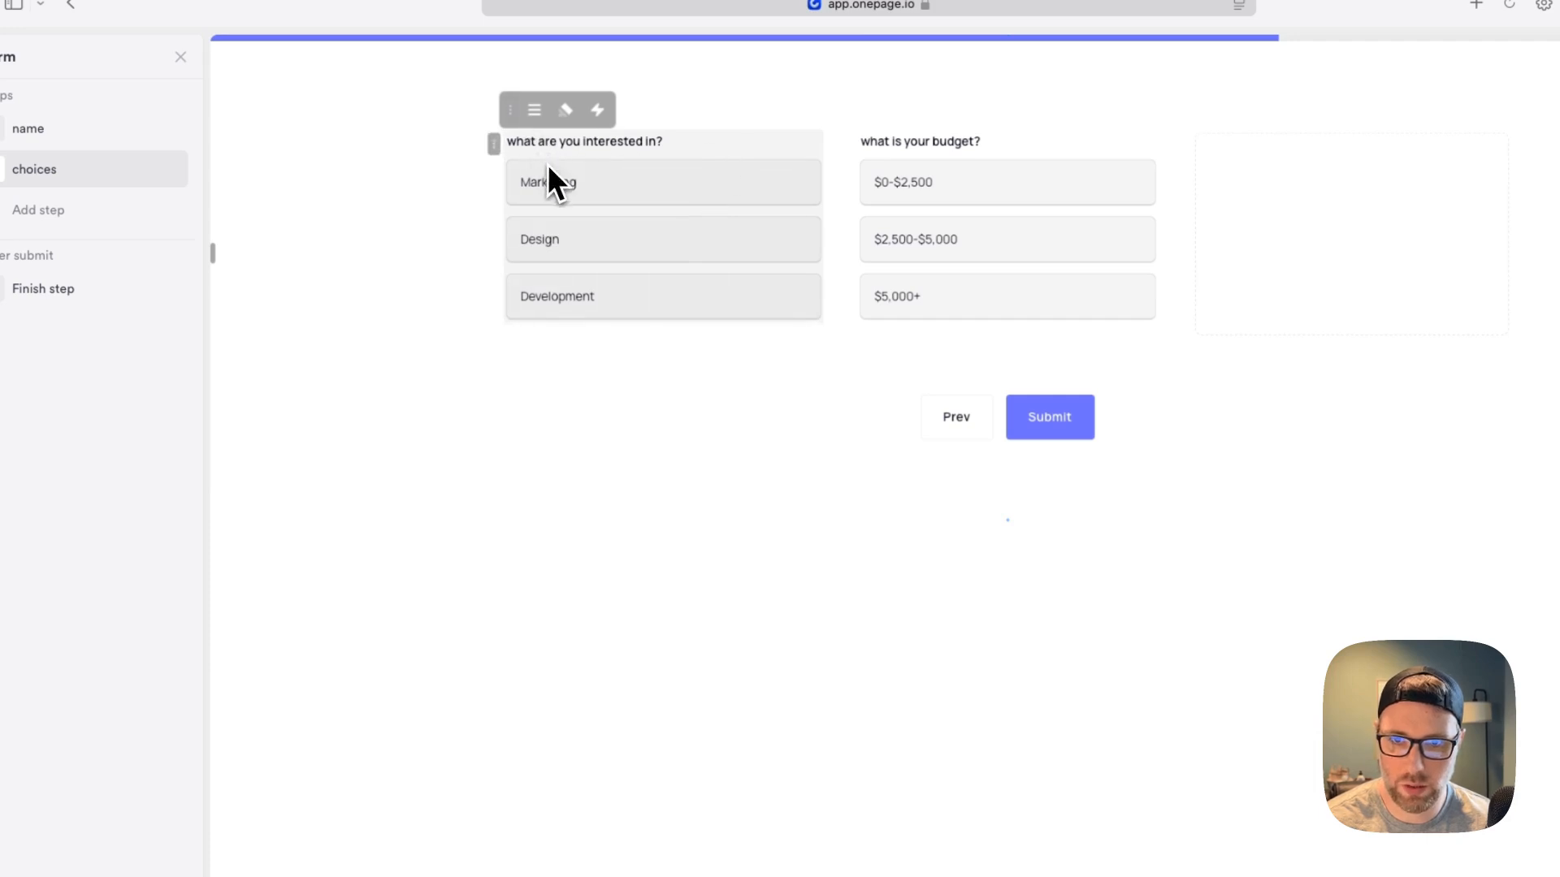
pyautogui.click(332, 203)
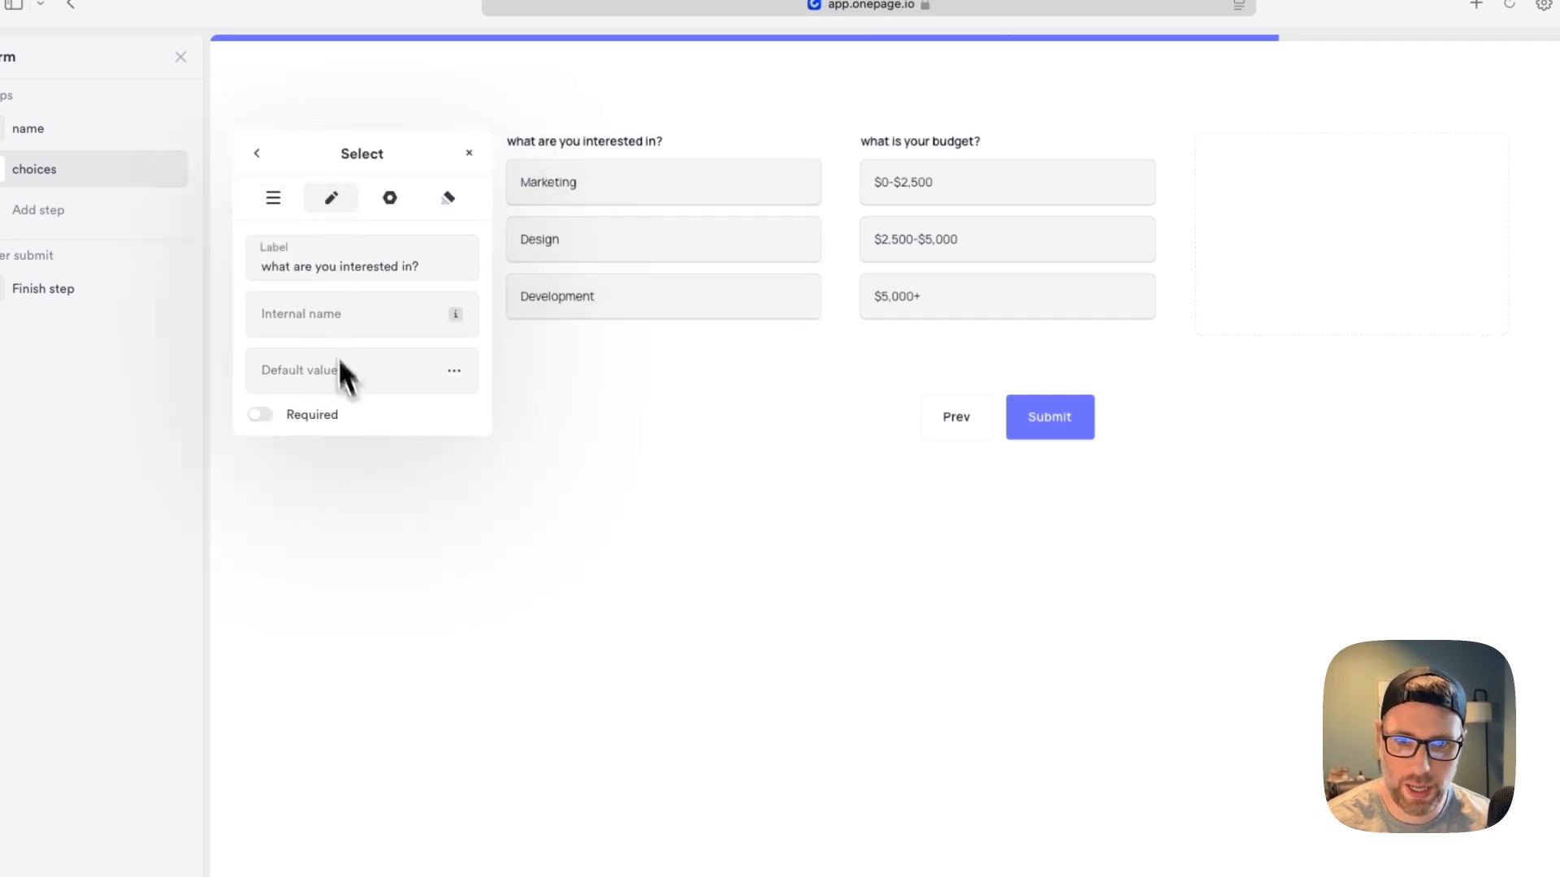
pyautogui.click(315, 421)
pyautogui.click(552, 533)
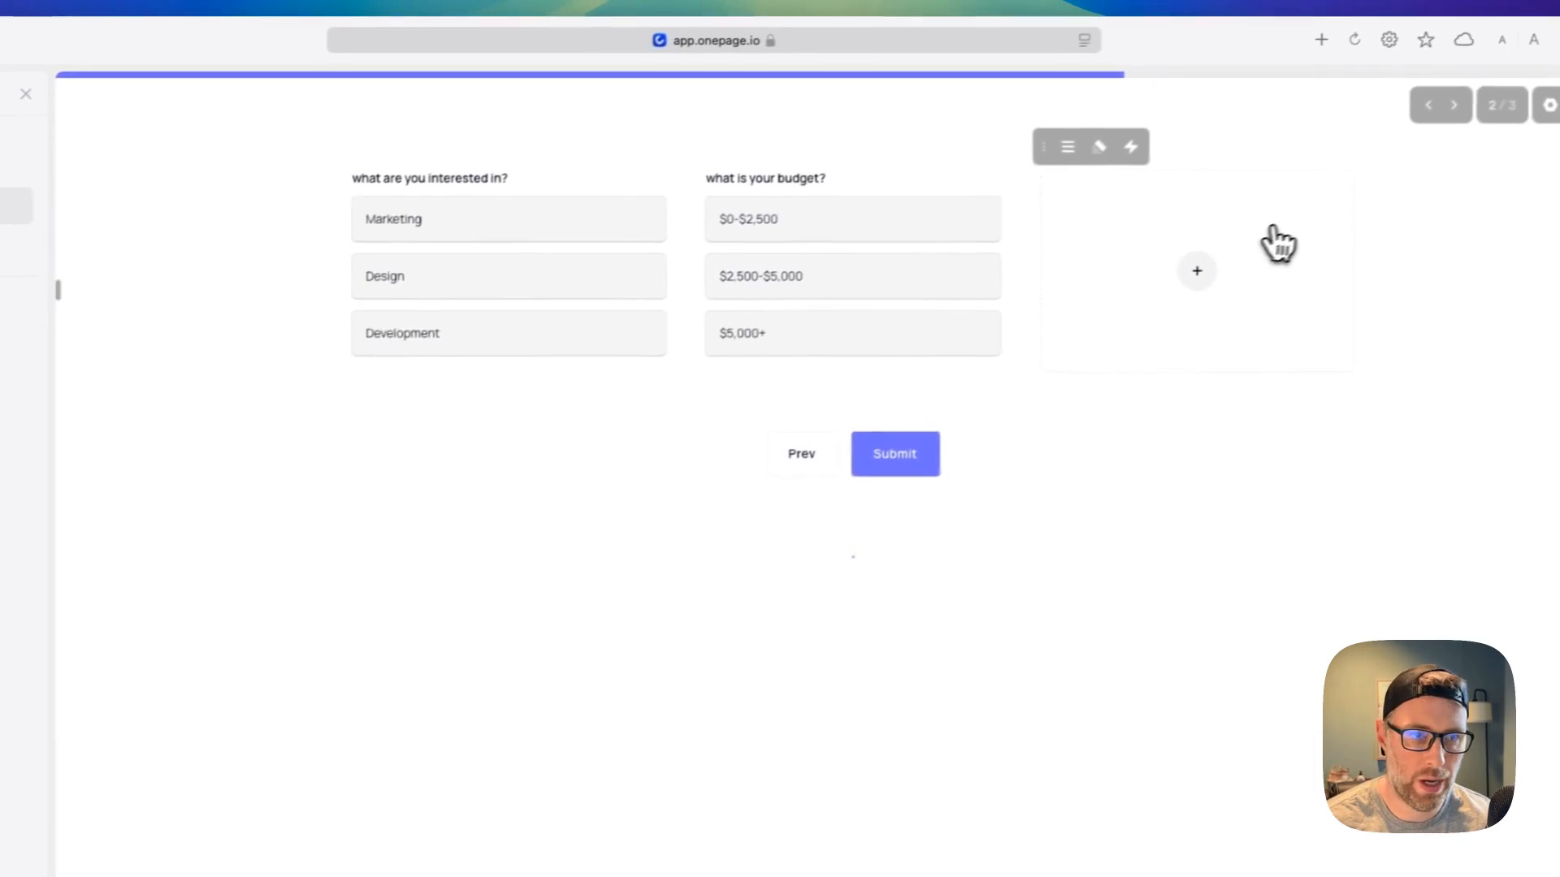
# Insert a Short text element into the third column and label it "Where are you located?"
pyautogui.click(1174, 278)
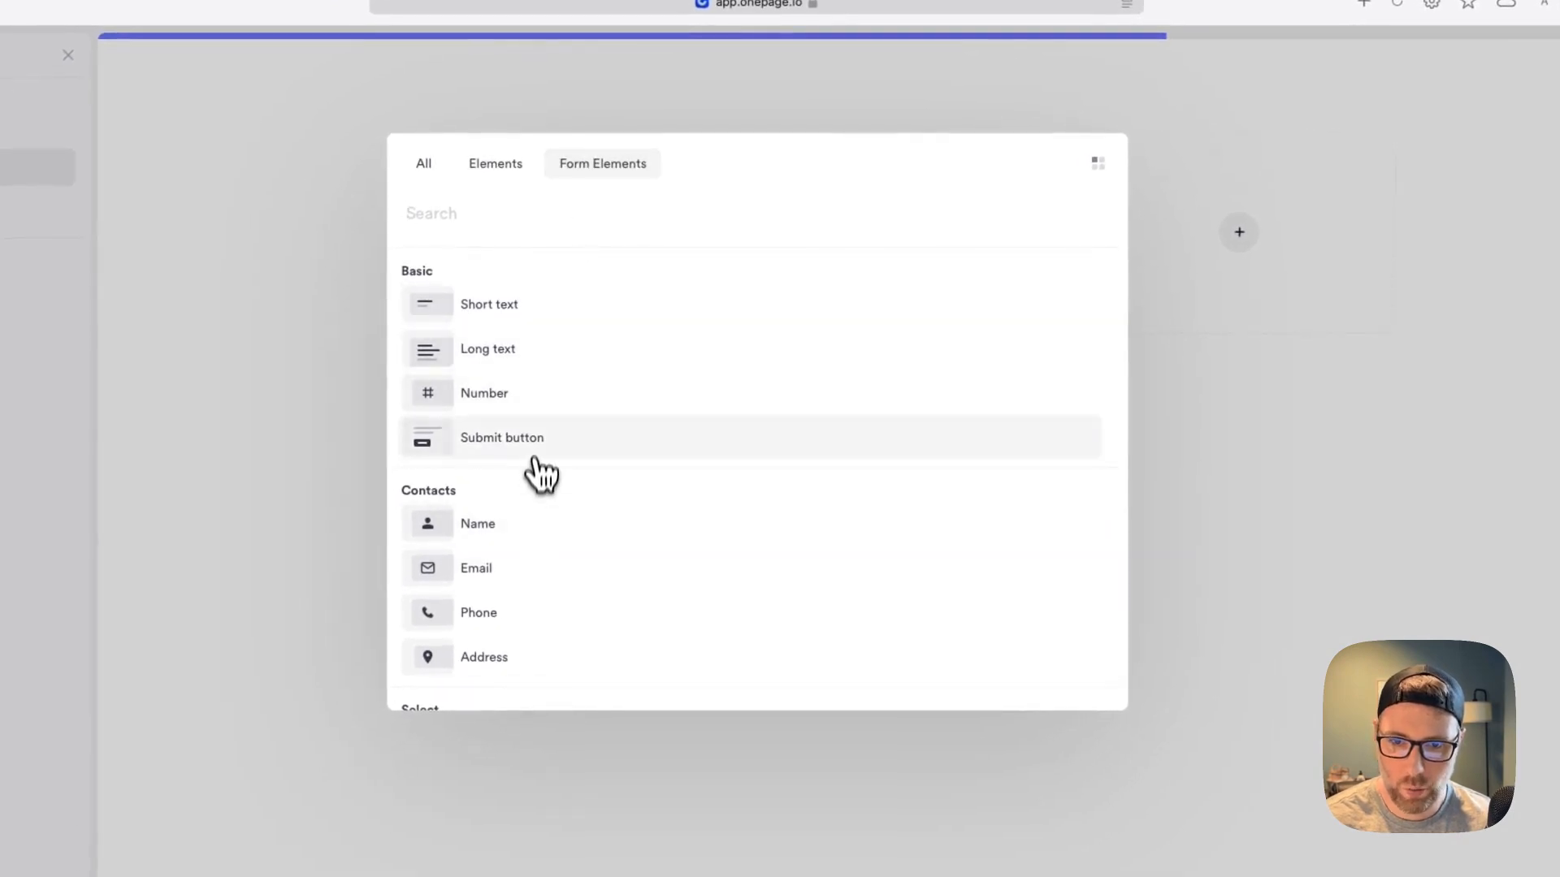
pyautogui.click(523, 309)
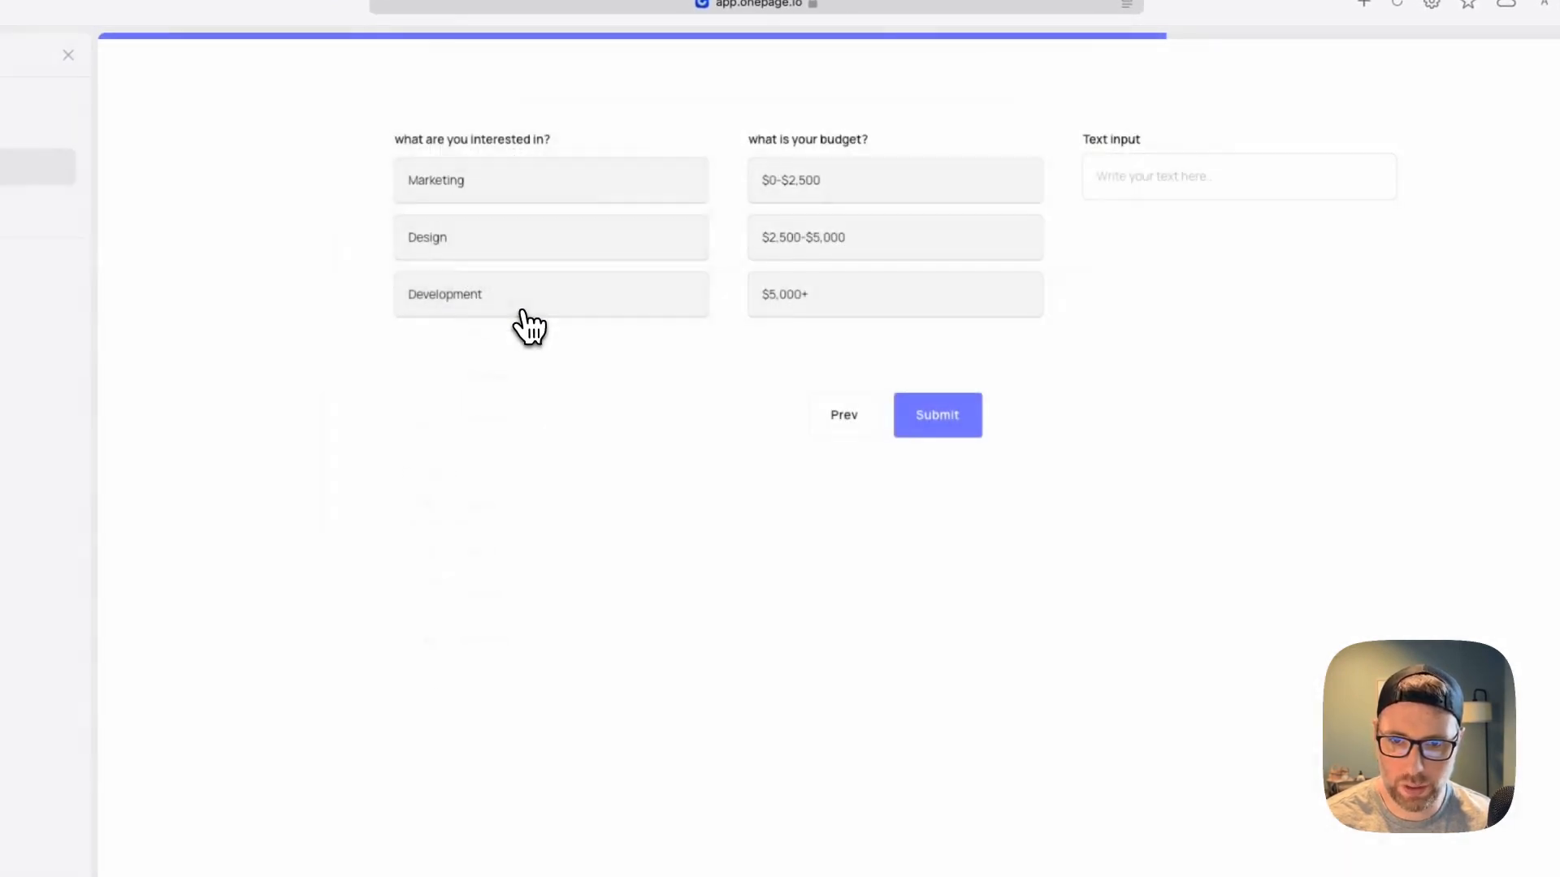
pyautogui.click(1110, 147)
pyautogui.tripleClick(866, 264)
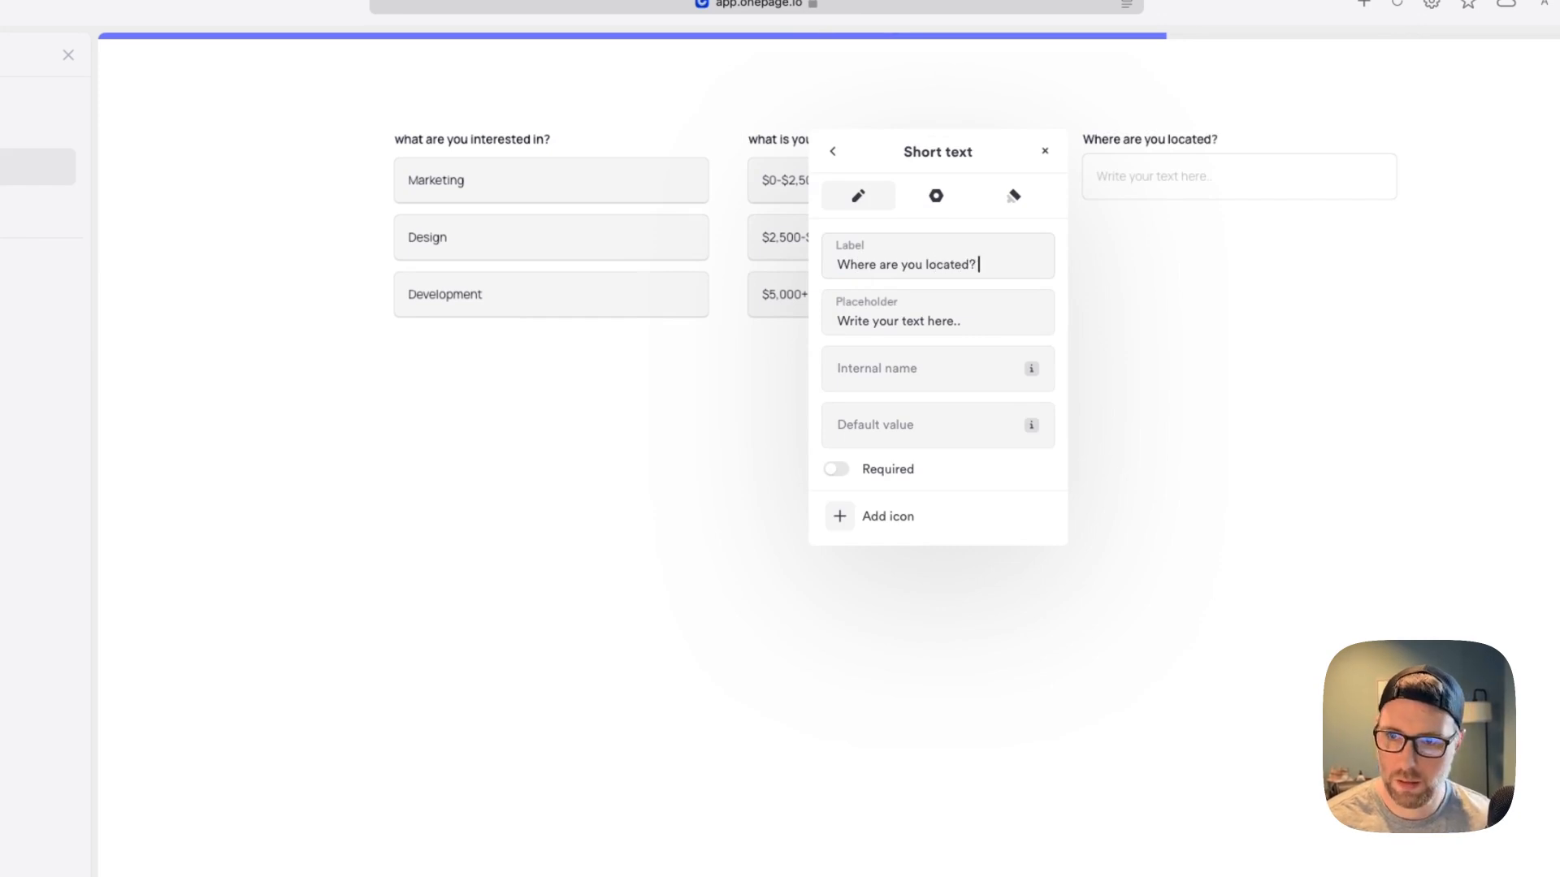
pyautogui.click(1309, 349)
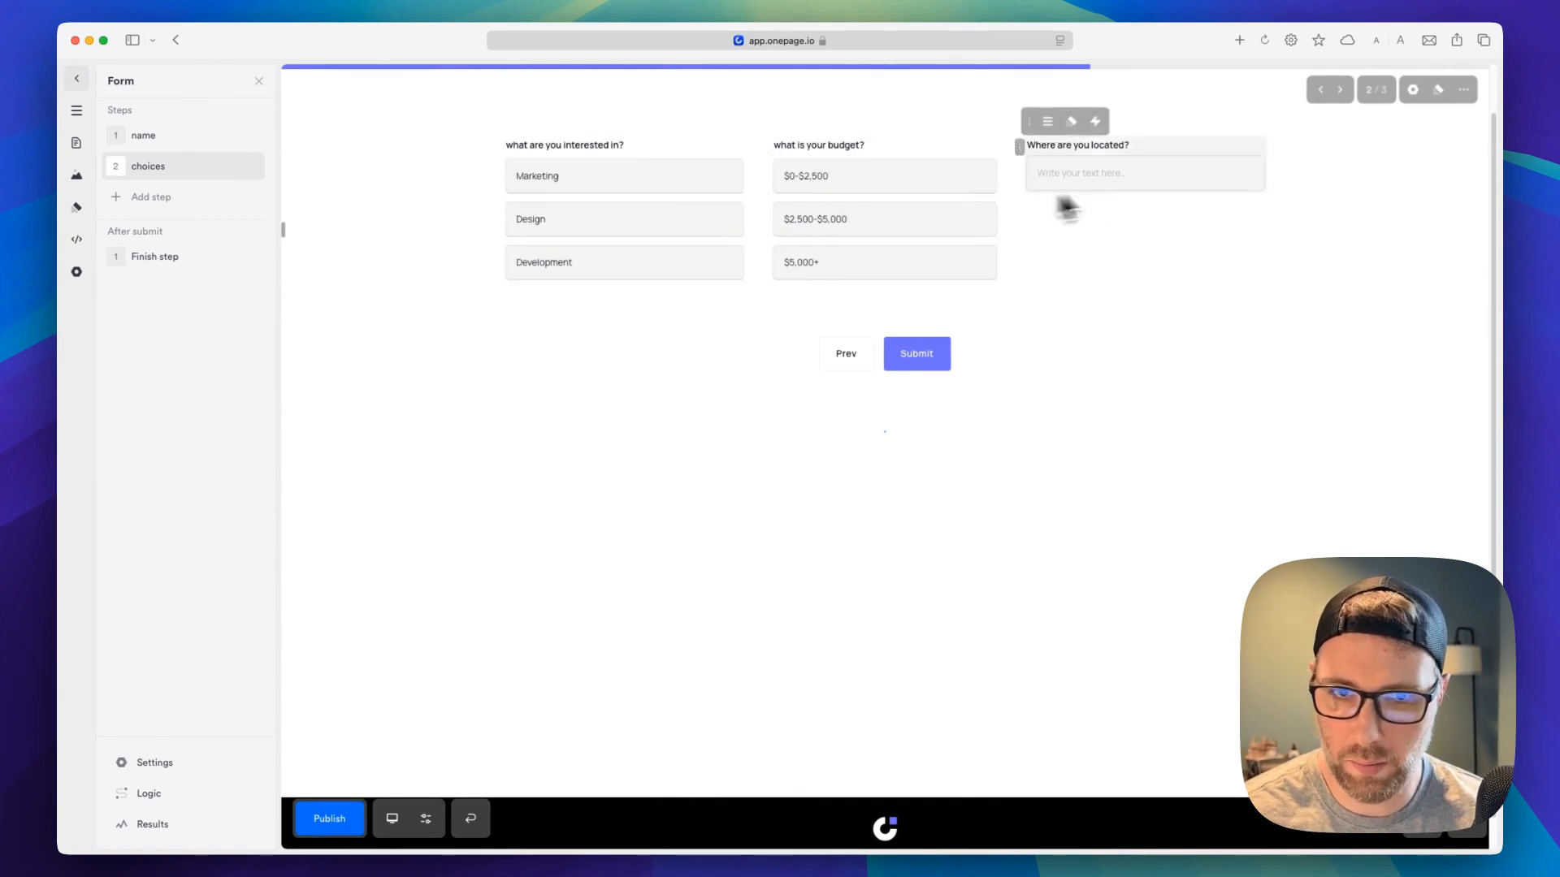
# Review the name and choices steps, and add a third form step using the equal-width "1 row. 2 columns" blueprint
pyautogui.click(175, 136)
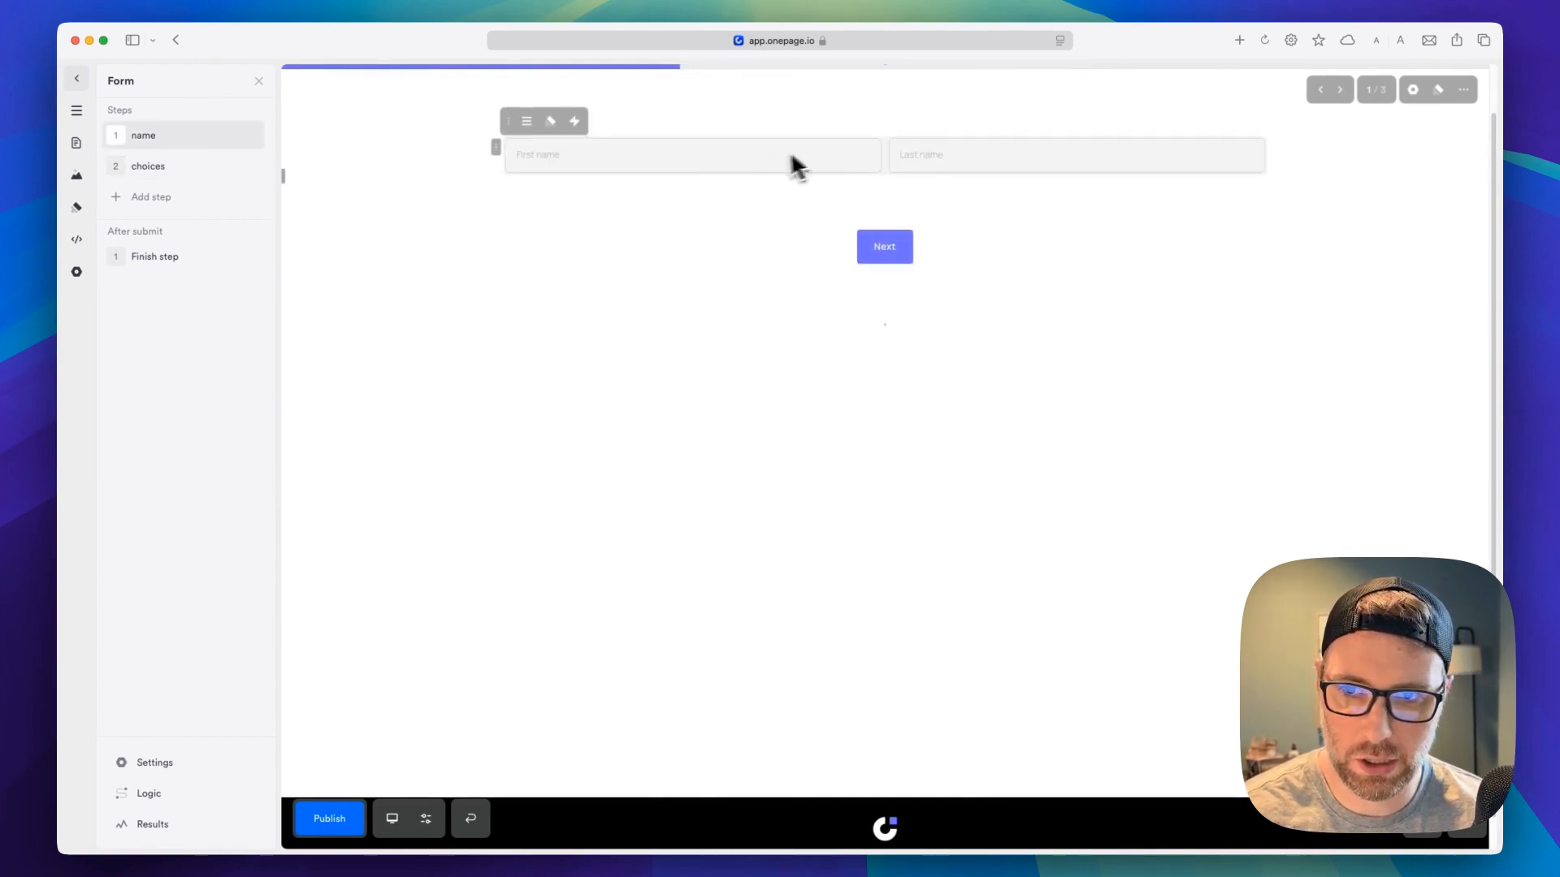
pyautogui.click(177, 168)
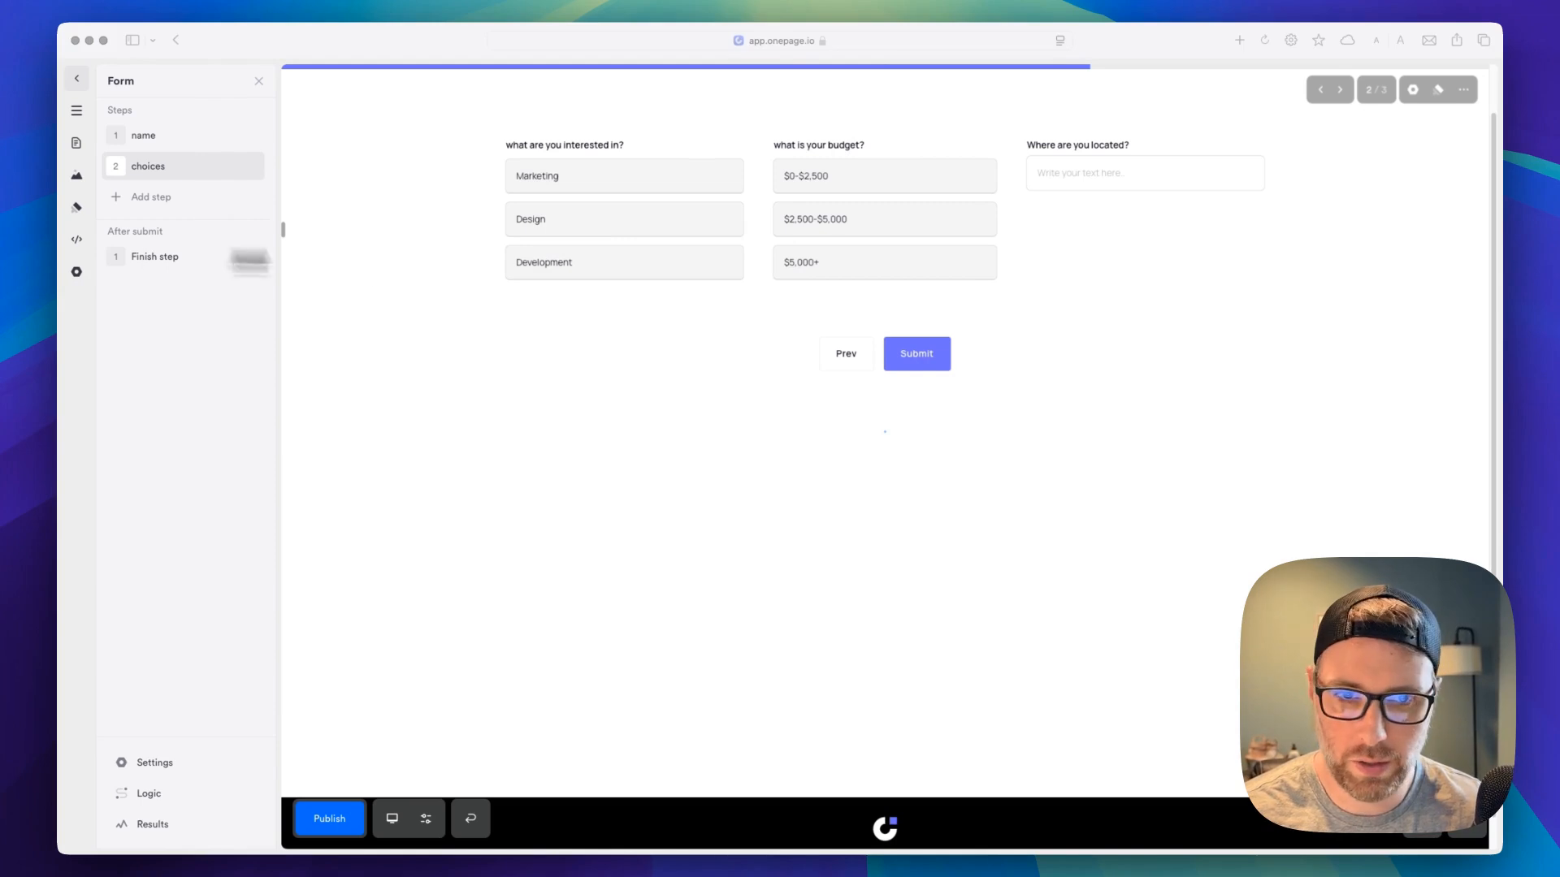
pyautogui.click(140, 199)
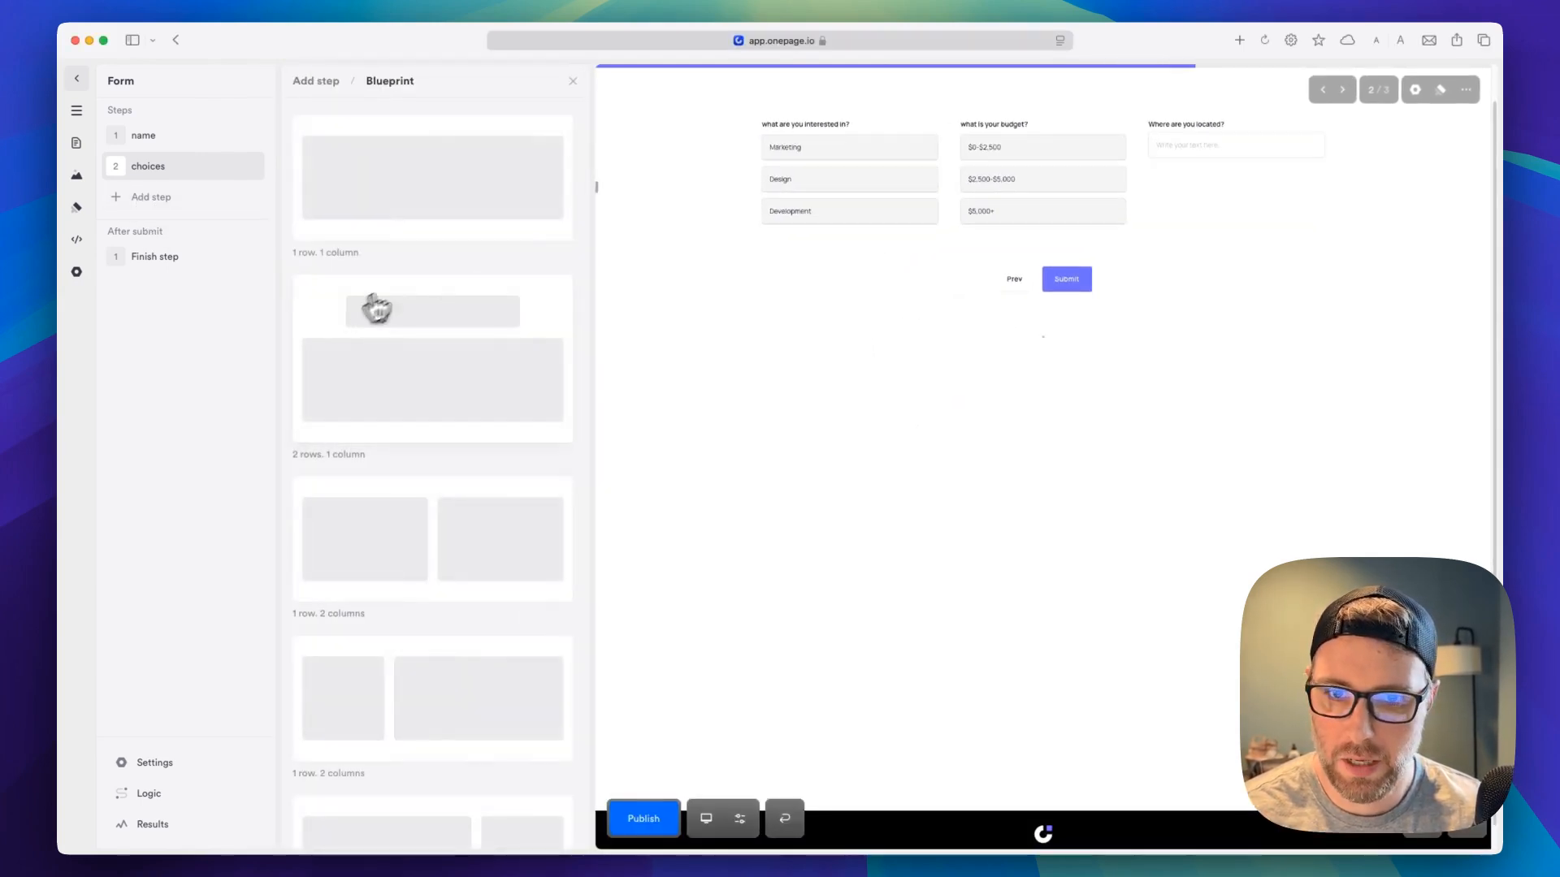
pyautogui.click(410, 526)
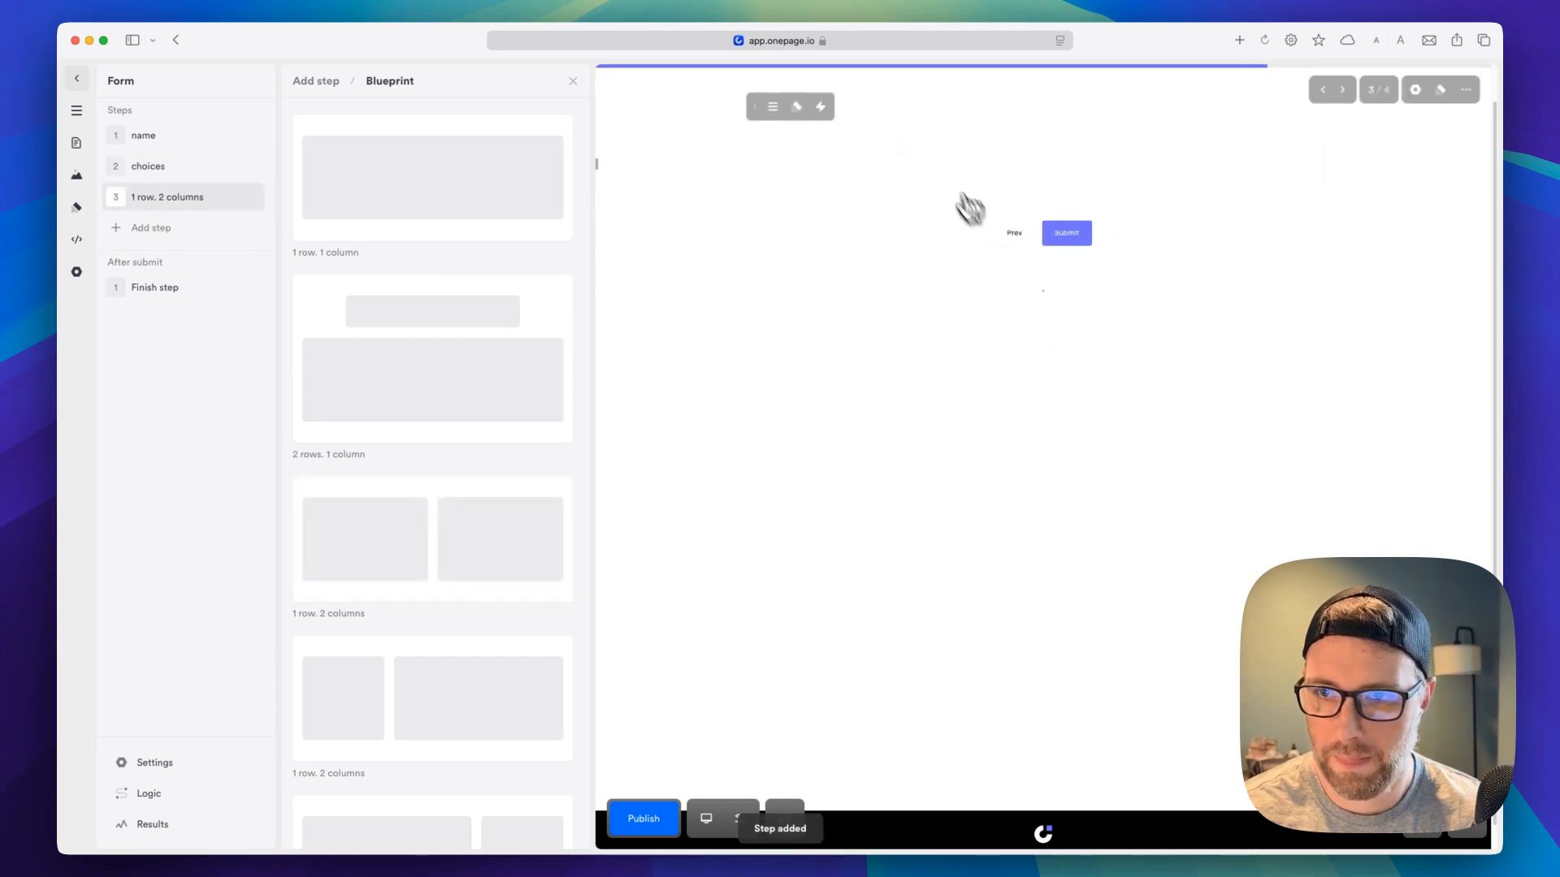
# Browse the available form elements and insert a Datepicker into the first column of the third form step
pyautogui.click(904, 163)
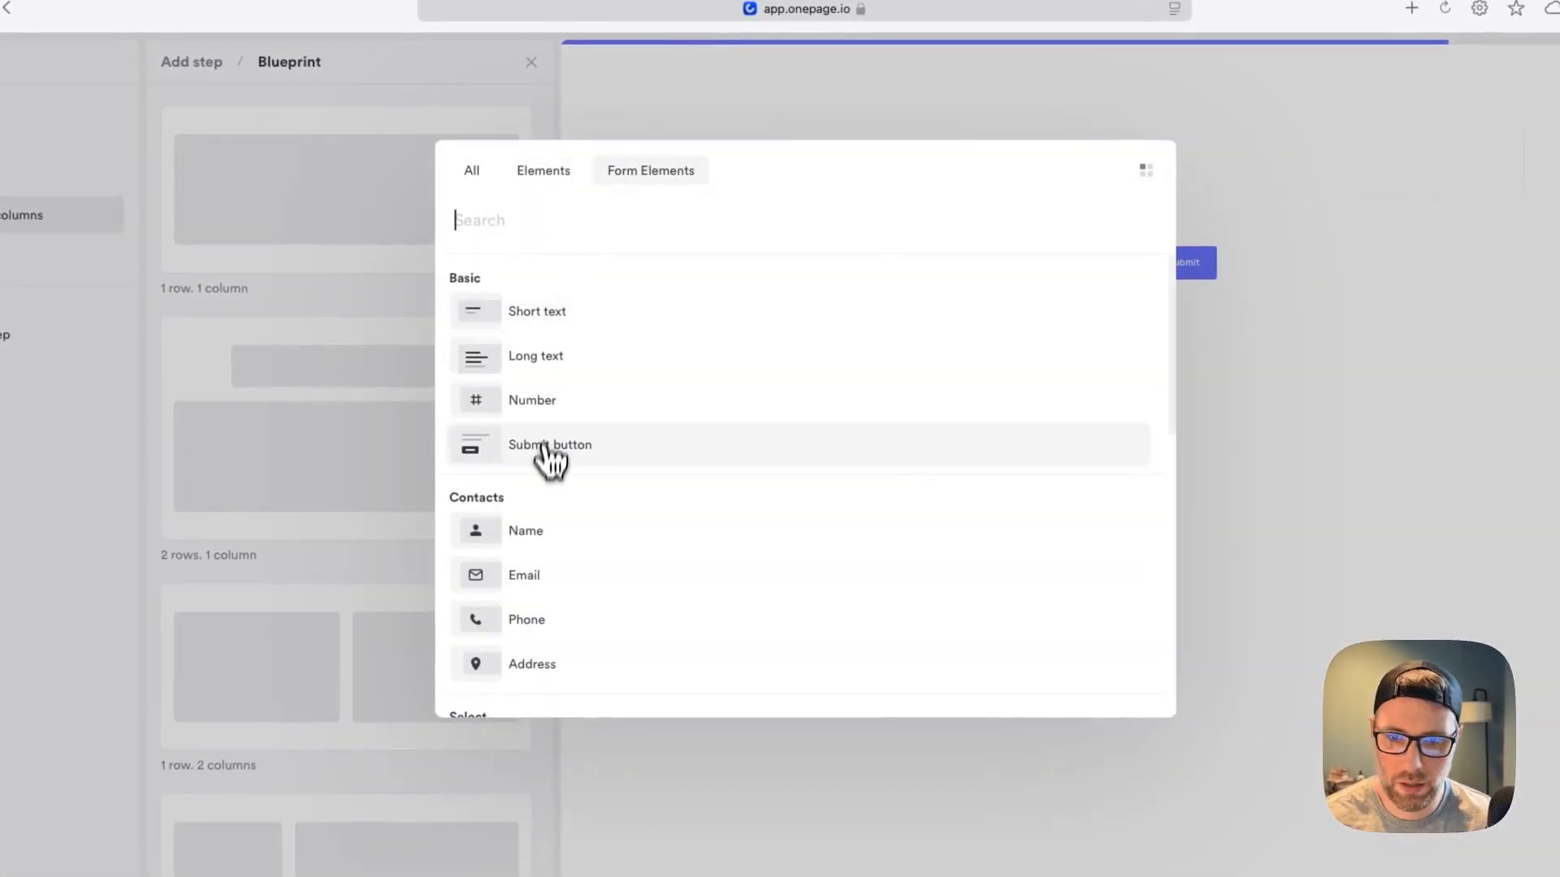
pyautogui.scroll(-5, 551, 475)
pyautogui.scroll(-5, 560, 520)
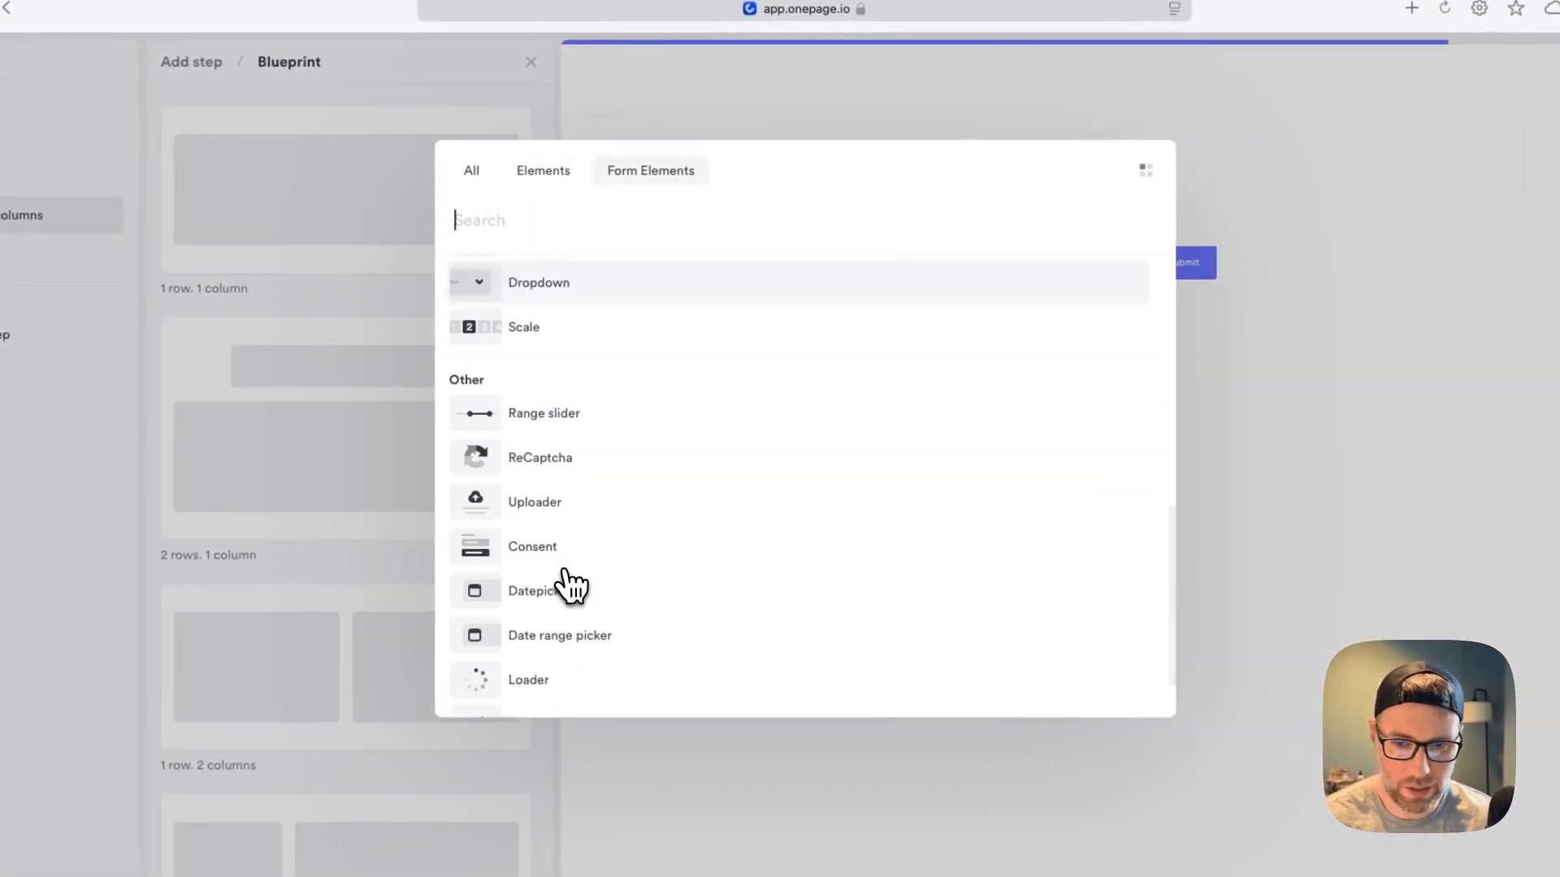
pyautogui.scroll(-2, 609, 519)
pyautogui.scroll(5, 605, 641)
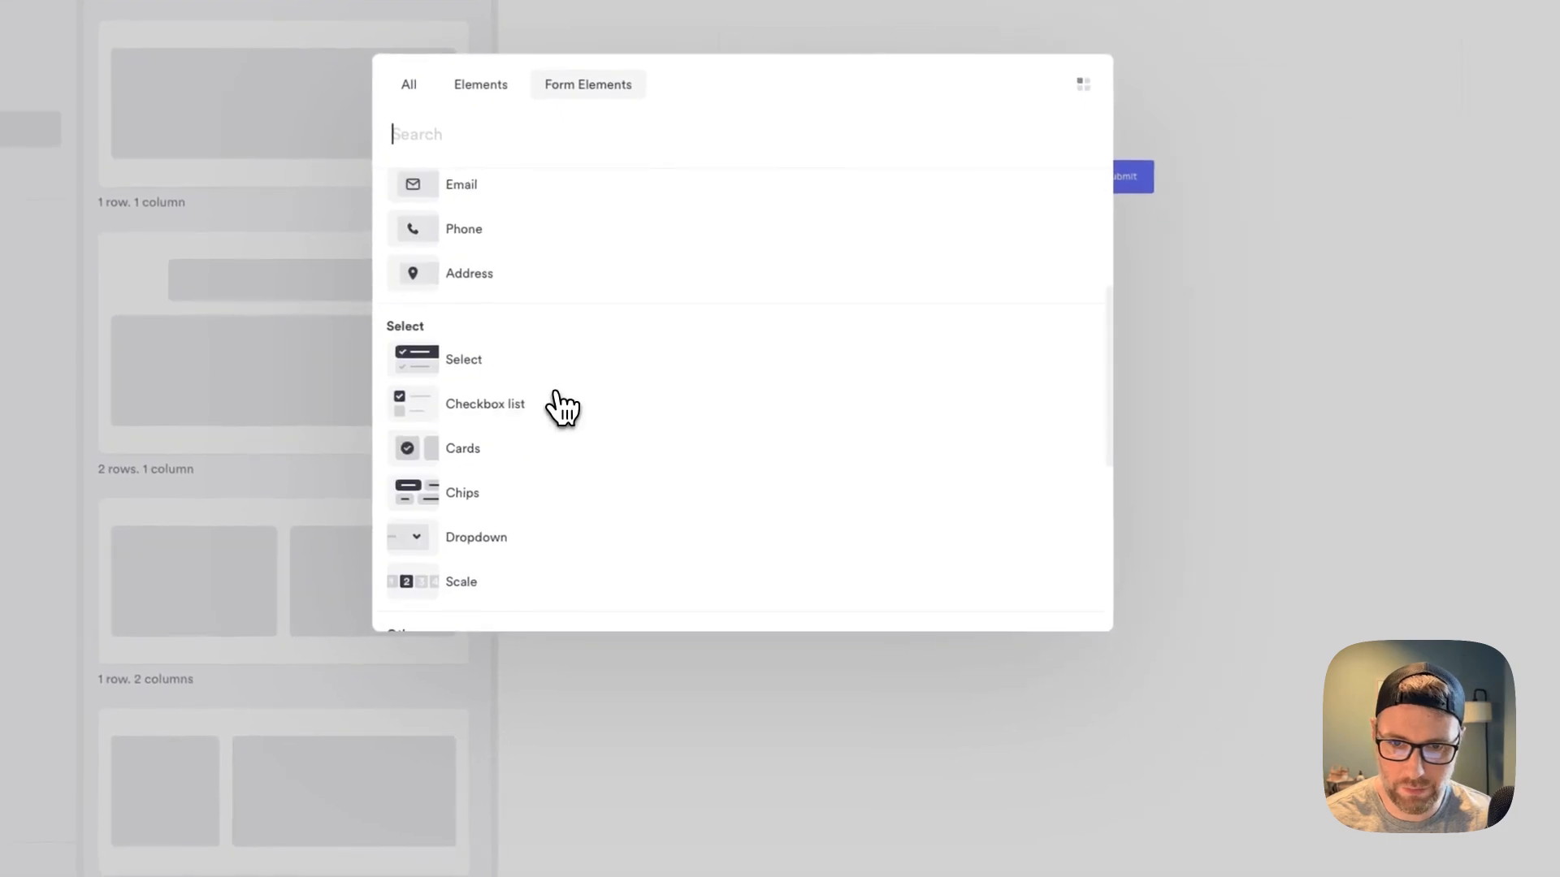
pyautogui.scroll(4, 560, 406)
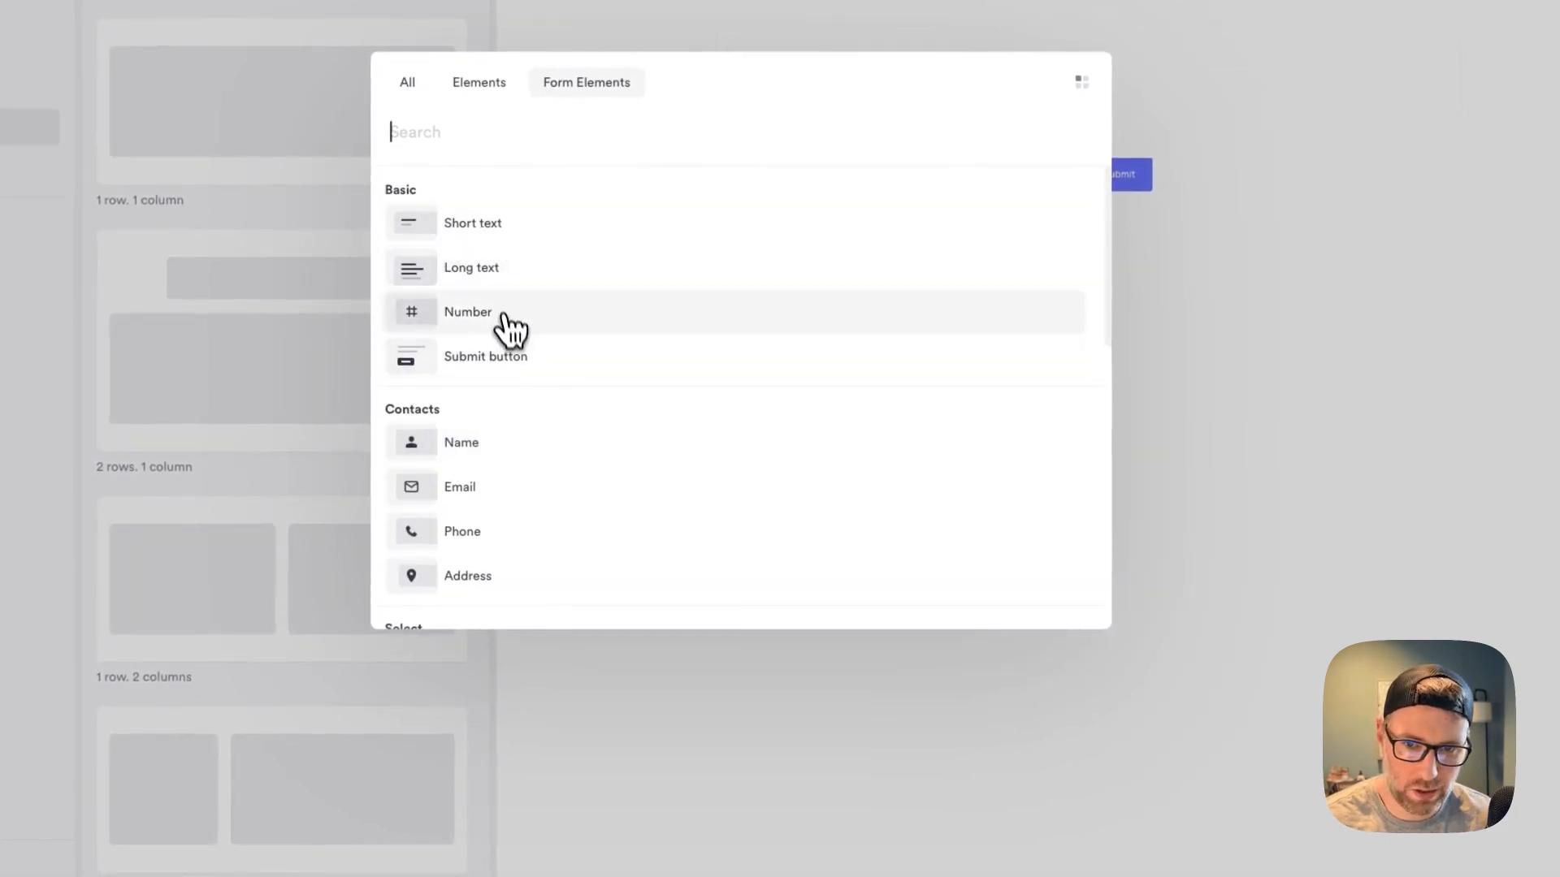
pyautogui.scroll(-6, 522, 341)
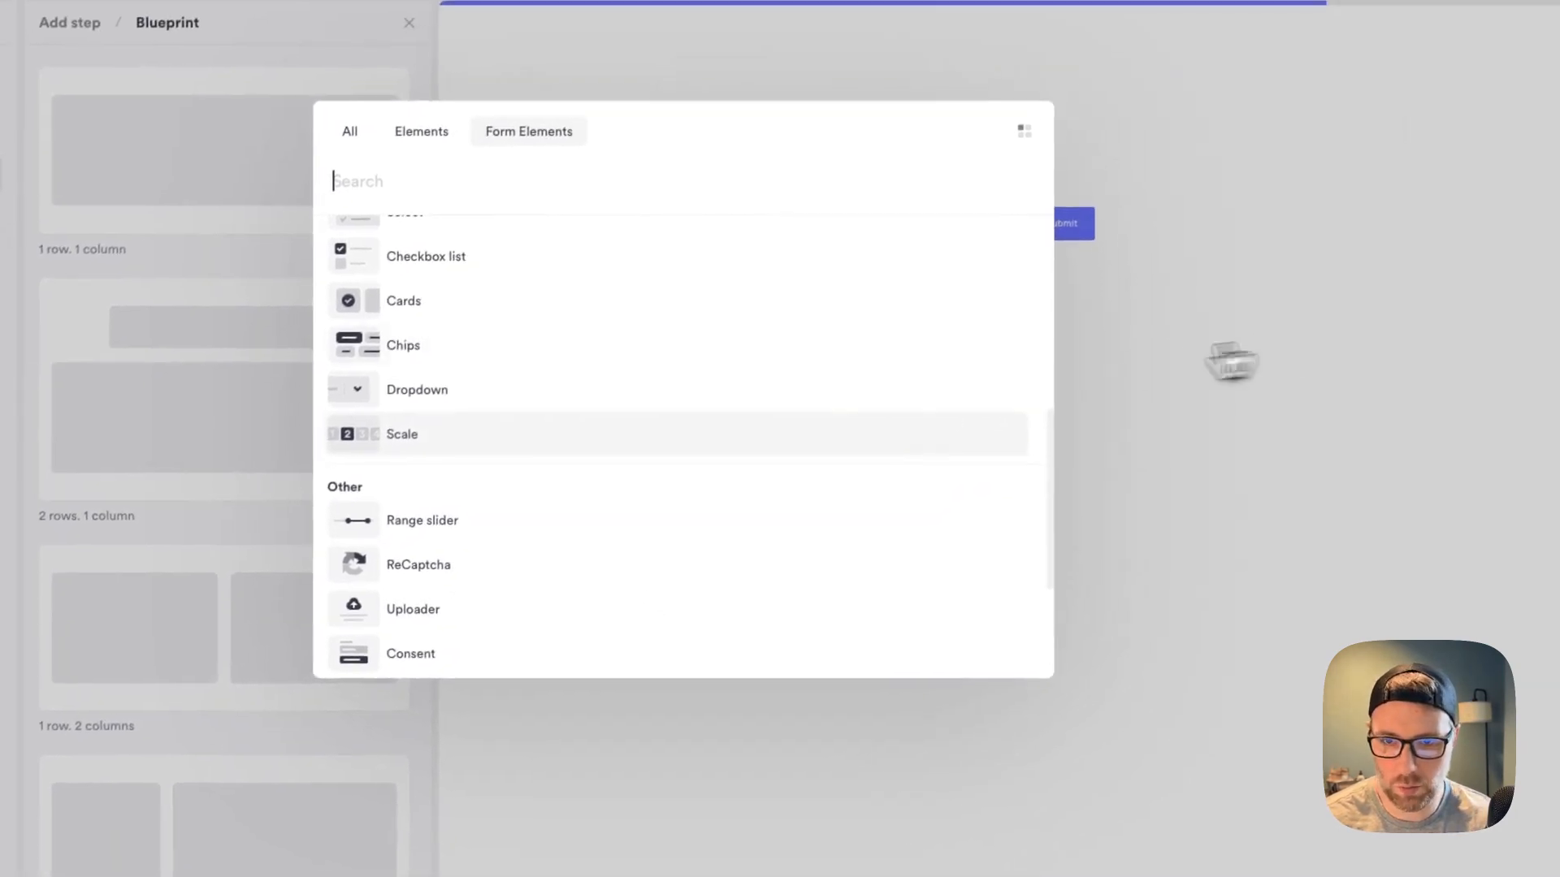
pyautogui.scroll(6, 539, 491)
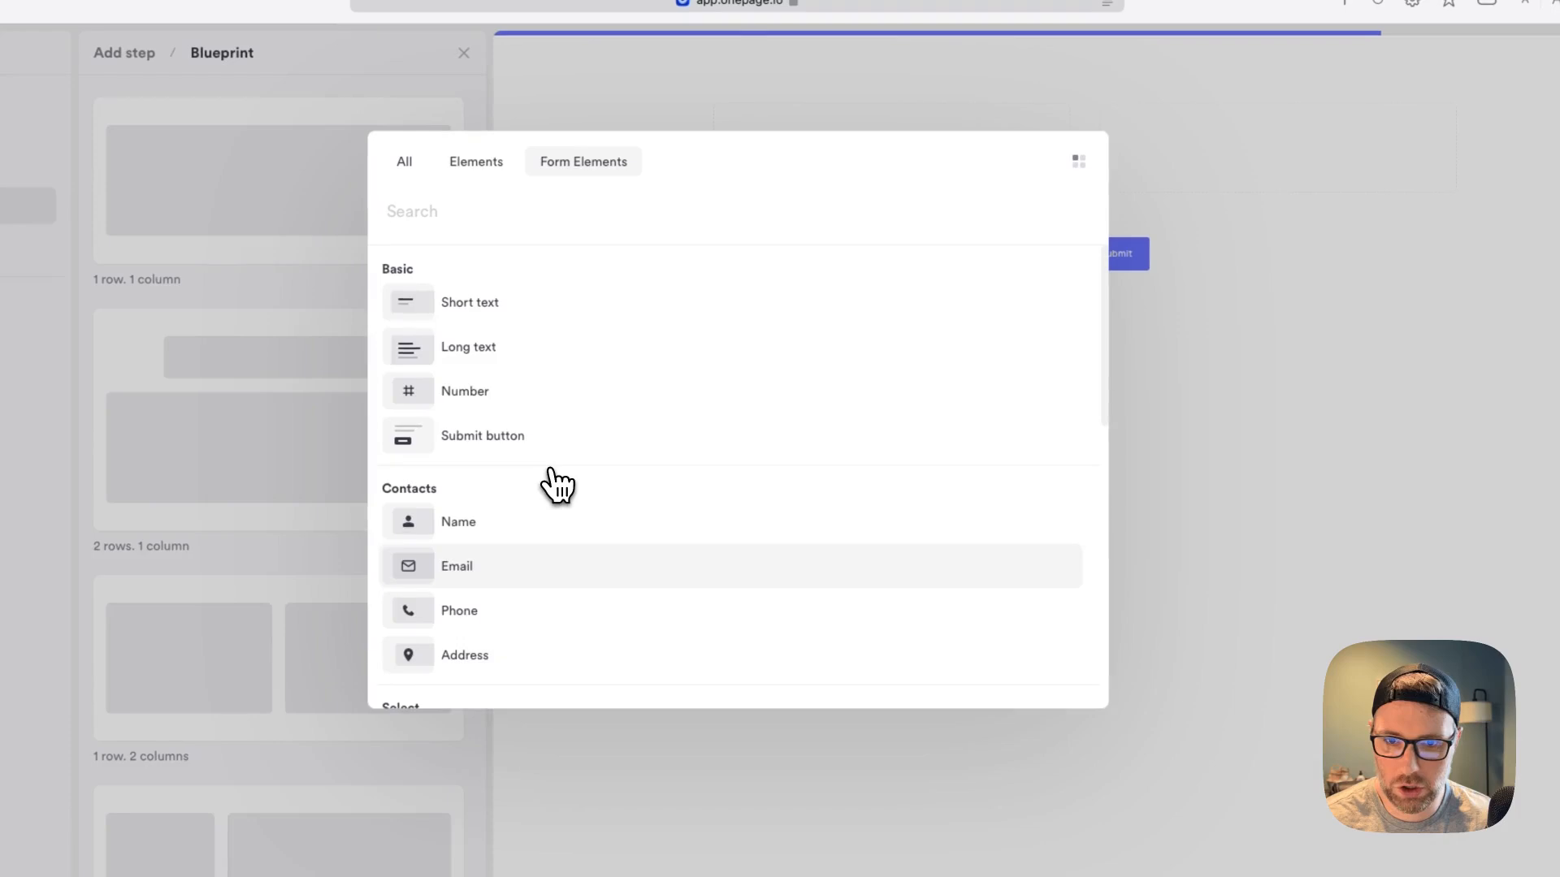
pyautogui.scroll(-8, 553, 487)
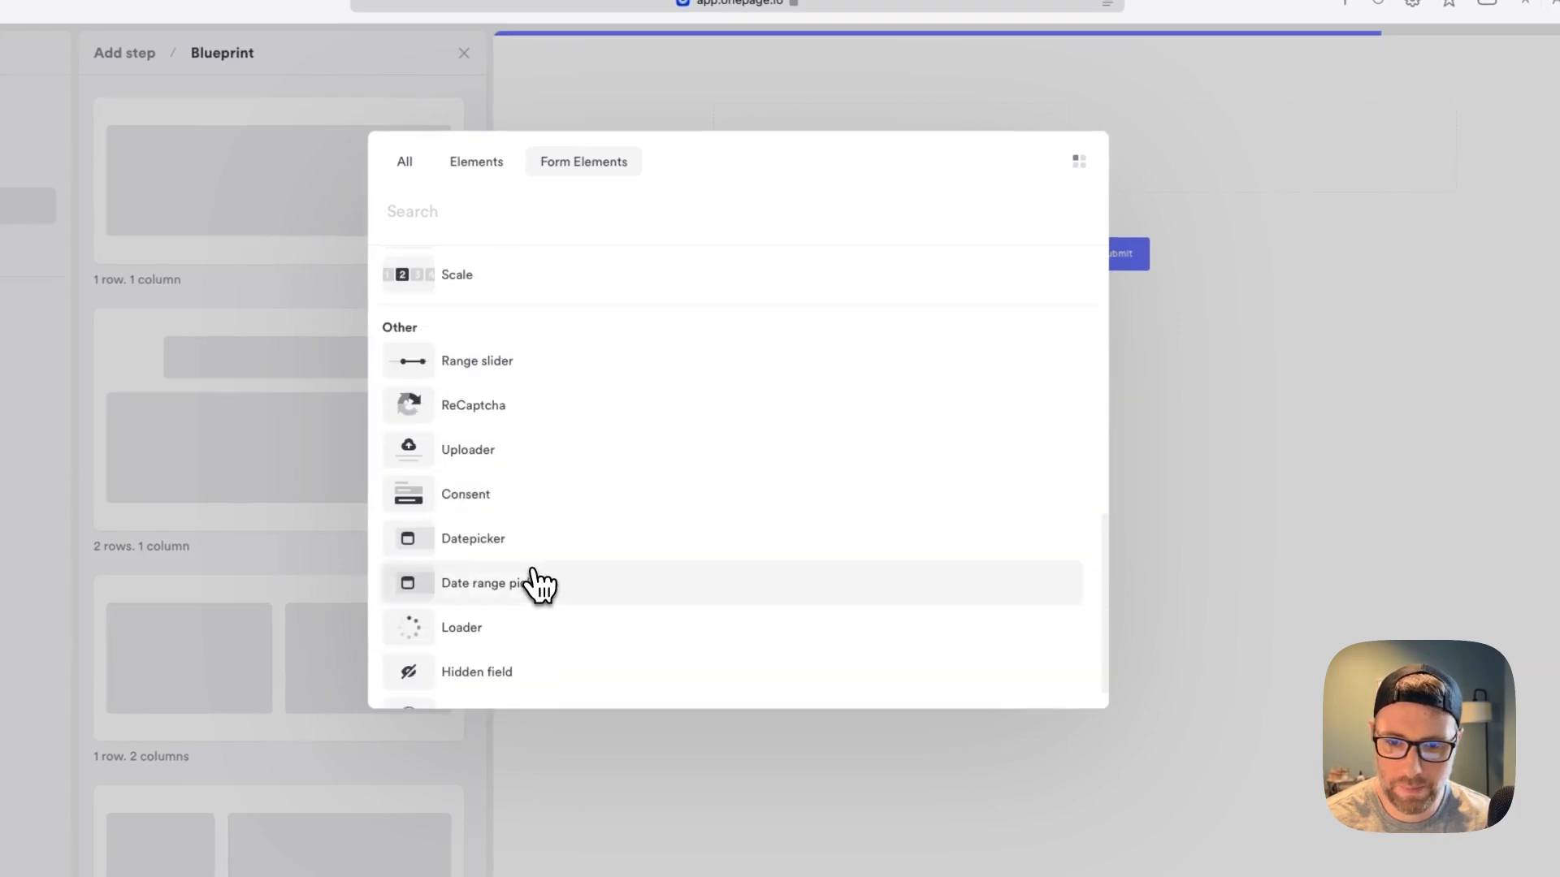
pyautogui.click(510, 554)
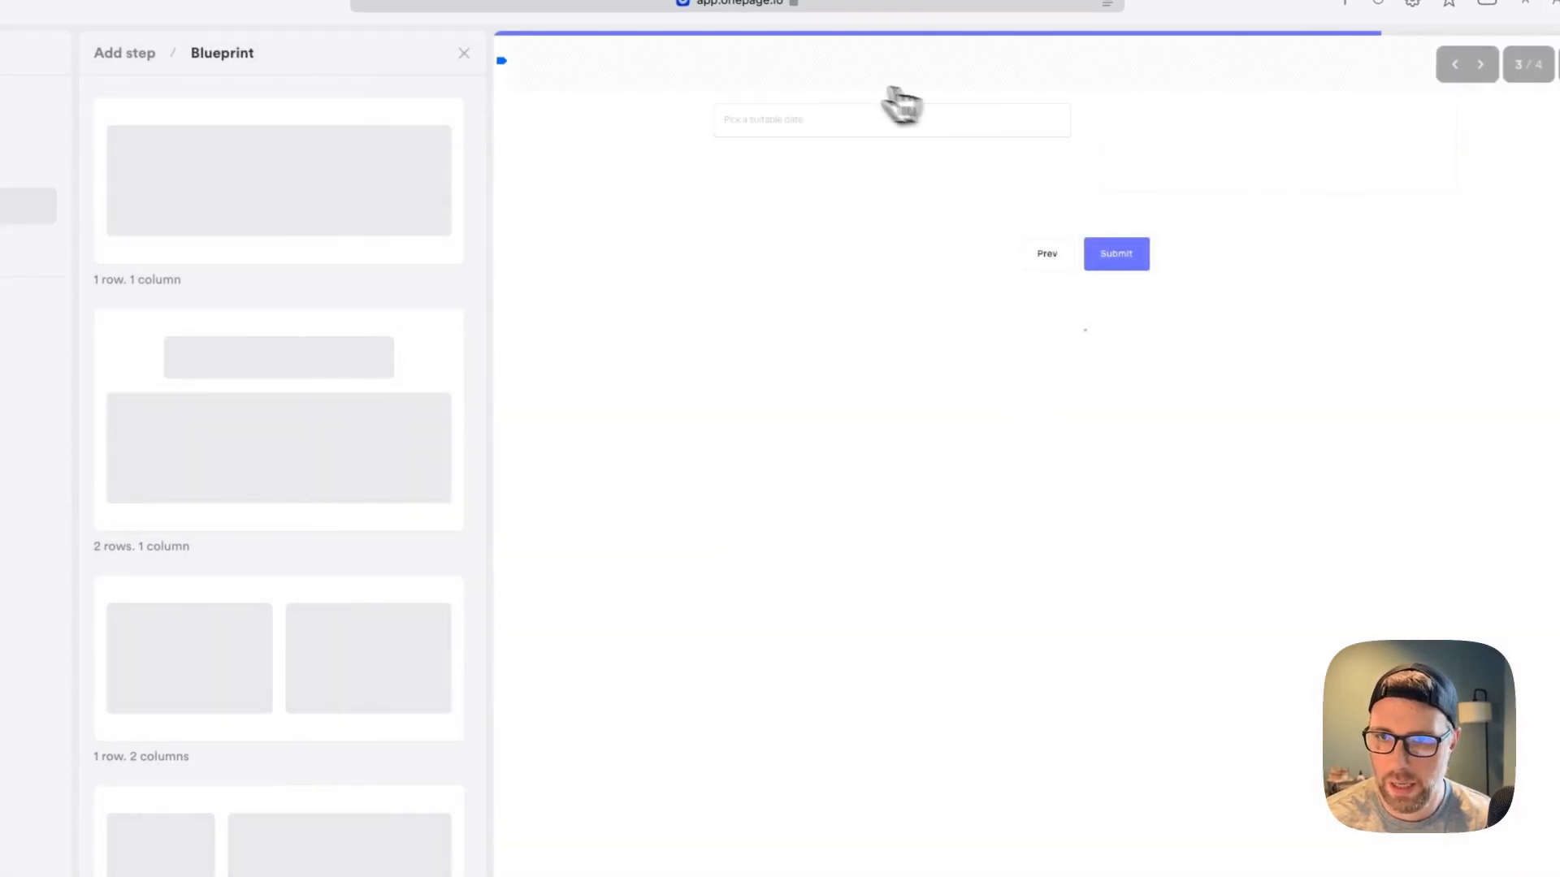
# Label the Datepicker "schedule a call with design", make it required and close its settings
pyautogui.moveTo(759, 118)
pyautogui.click(725, 86)
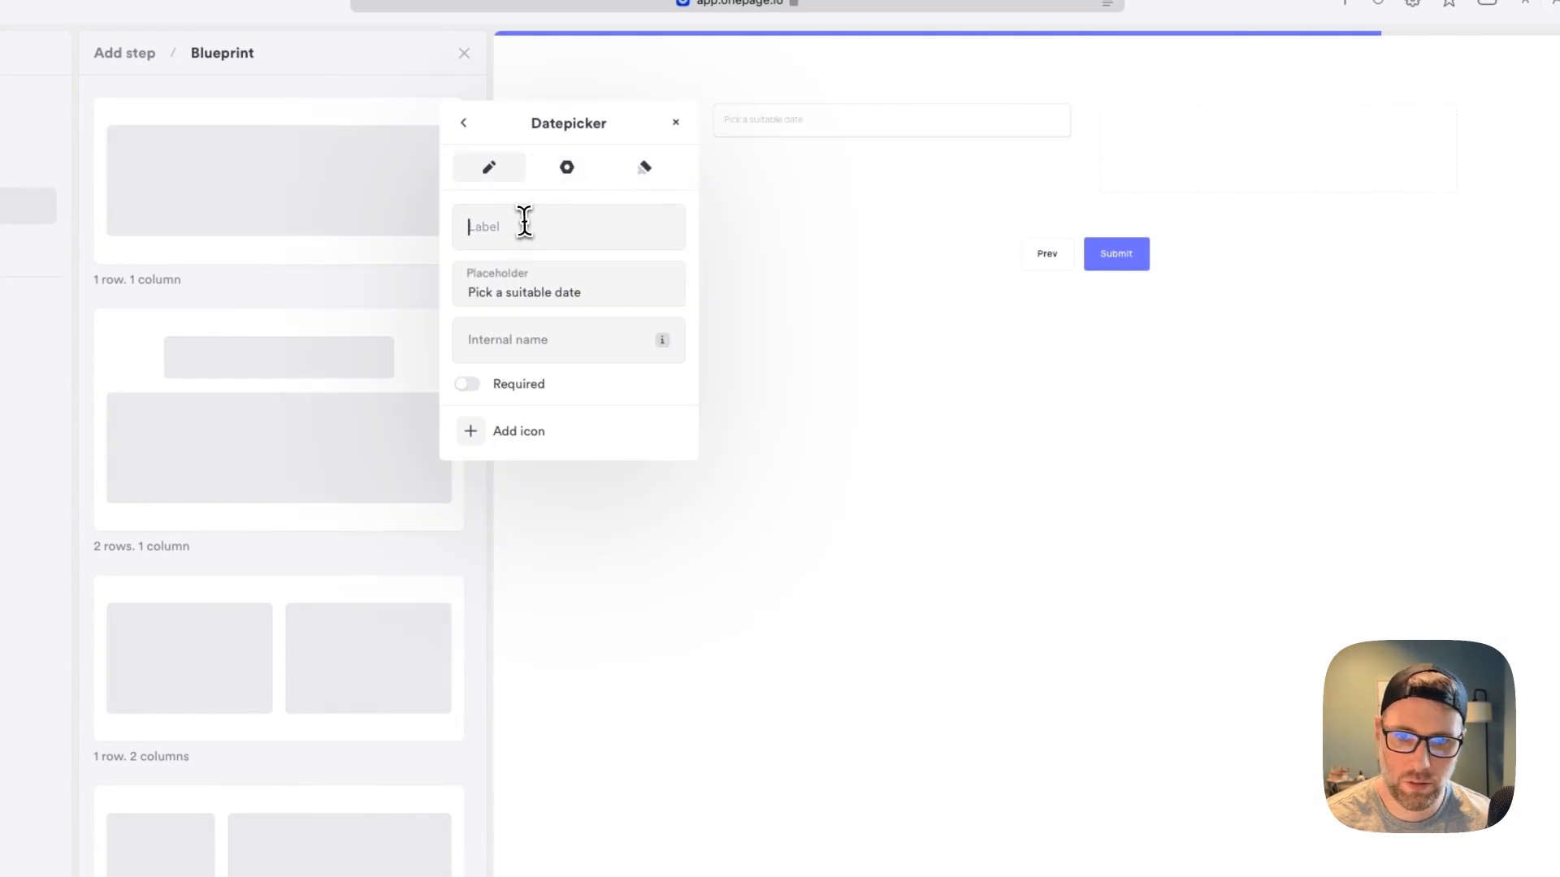
pyautogui.write('schedule a call with design')
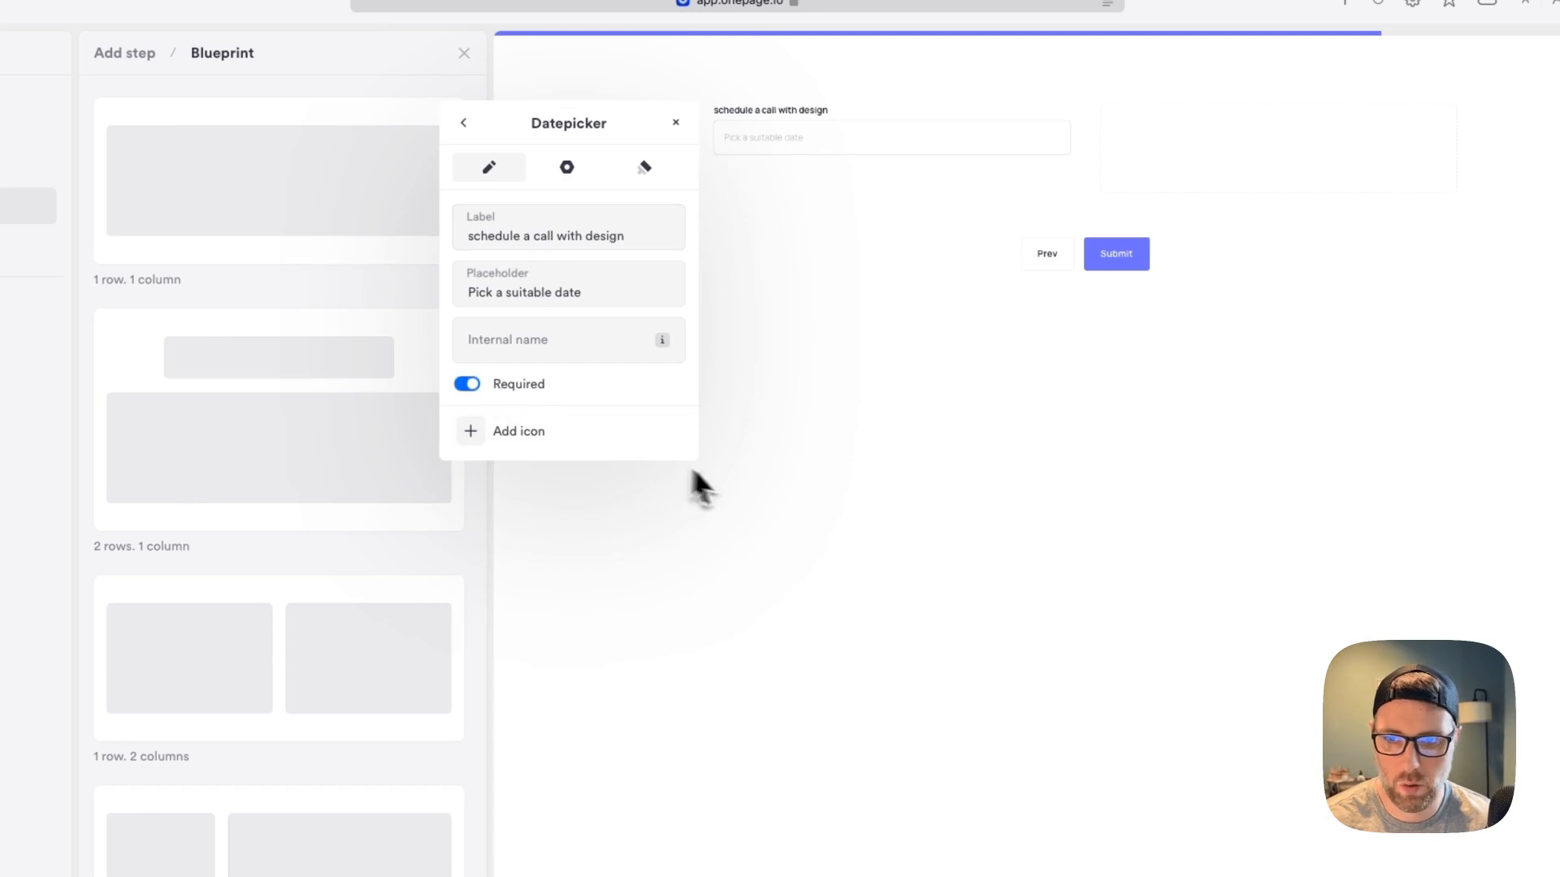
pyautogui.click(845, 393)
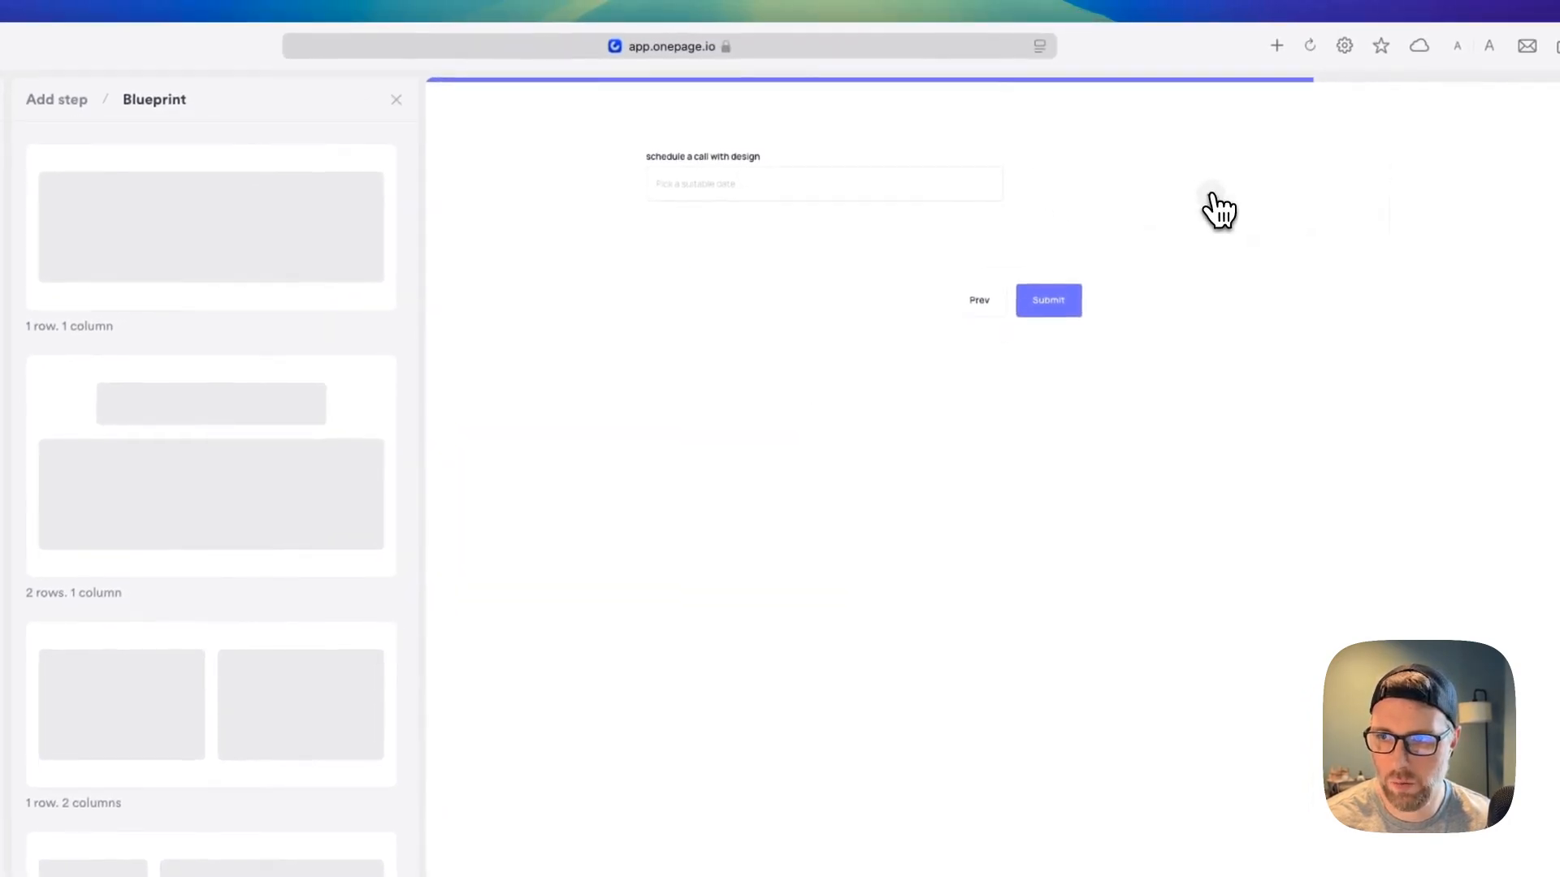
# Insert an Image element into the empty second column of the third form step
pyautogui.click(1277, 148)
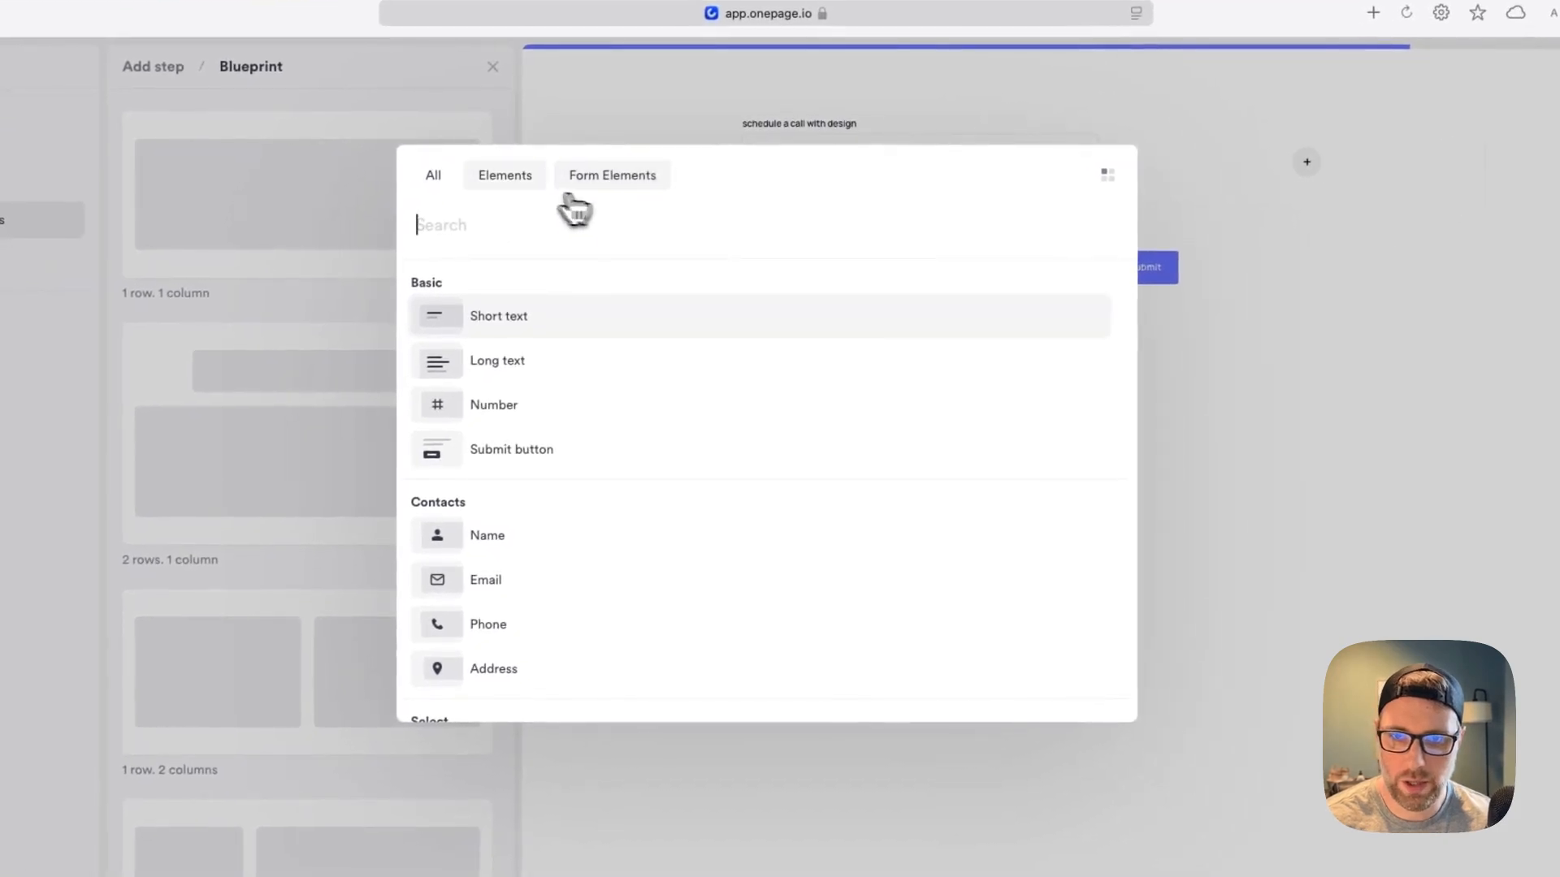
pyautogui.click(421, 213)
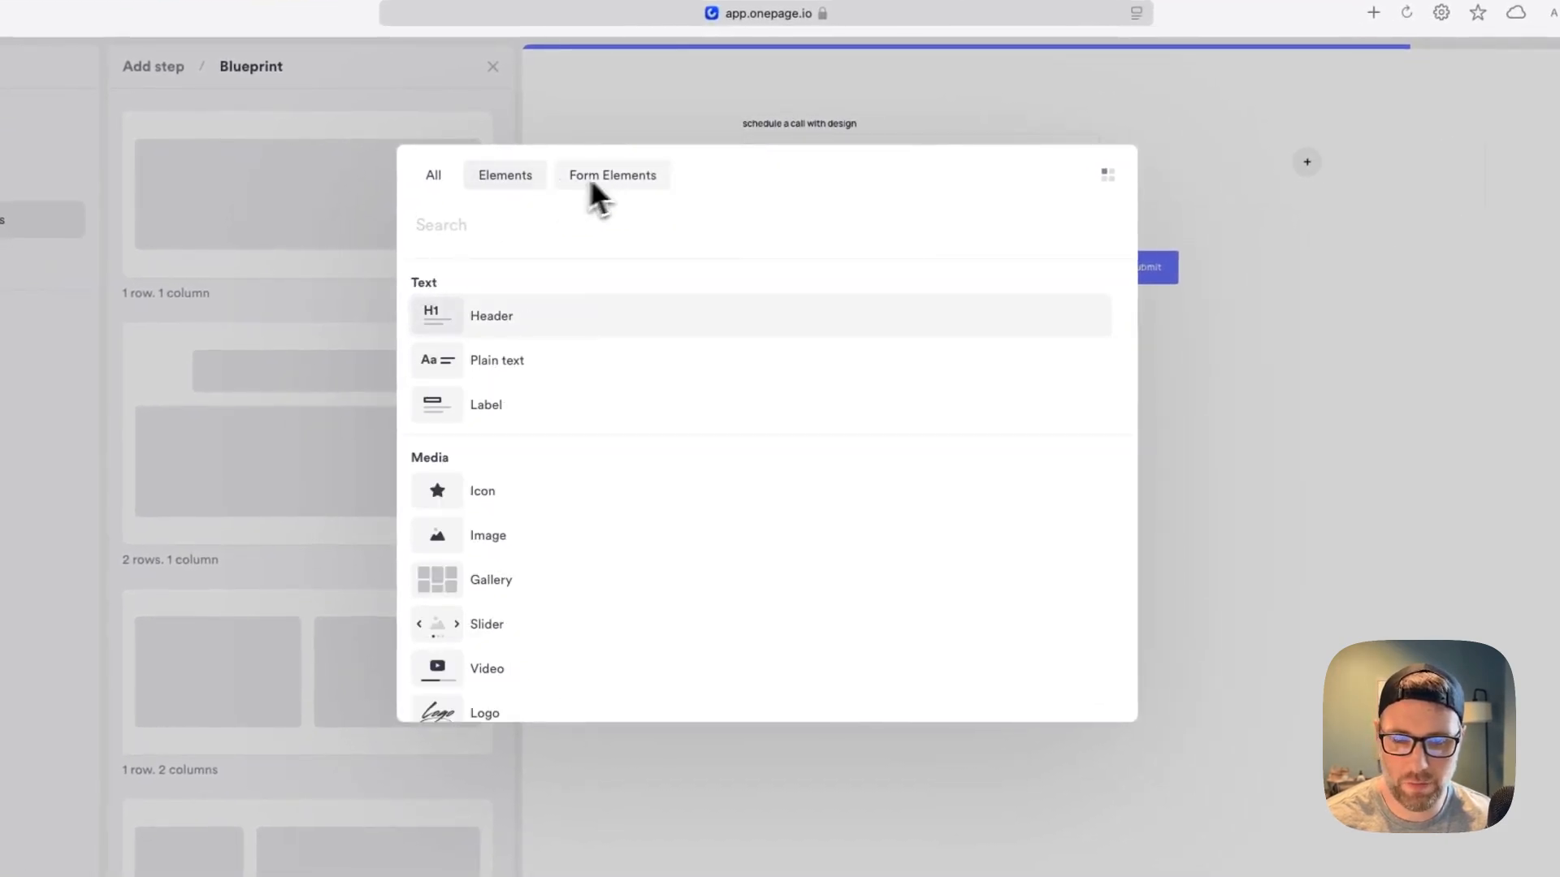
pyautogui.scroll(-1, 577, 377)
pyautogui.click(516, 512)
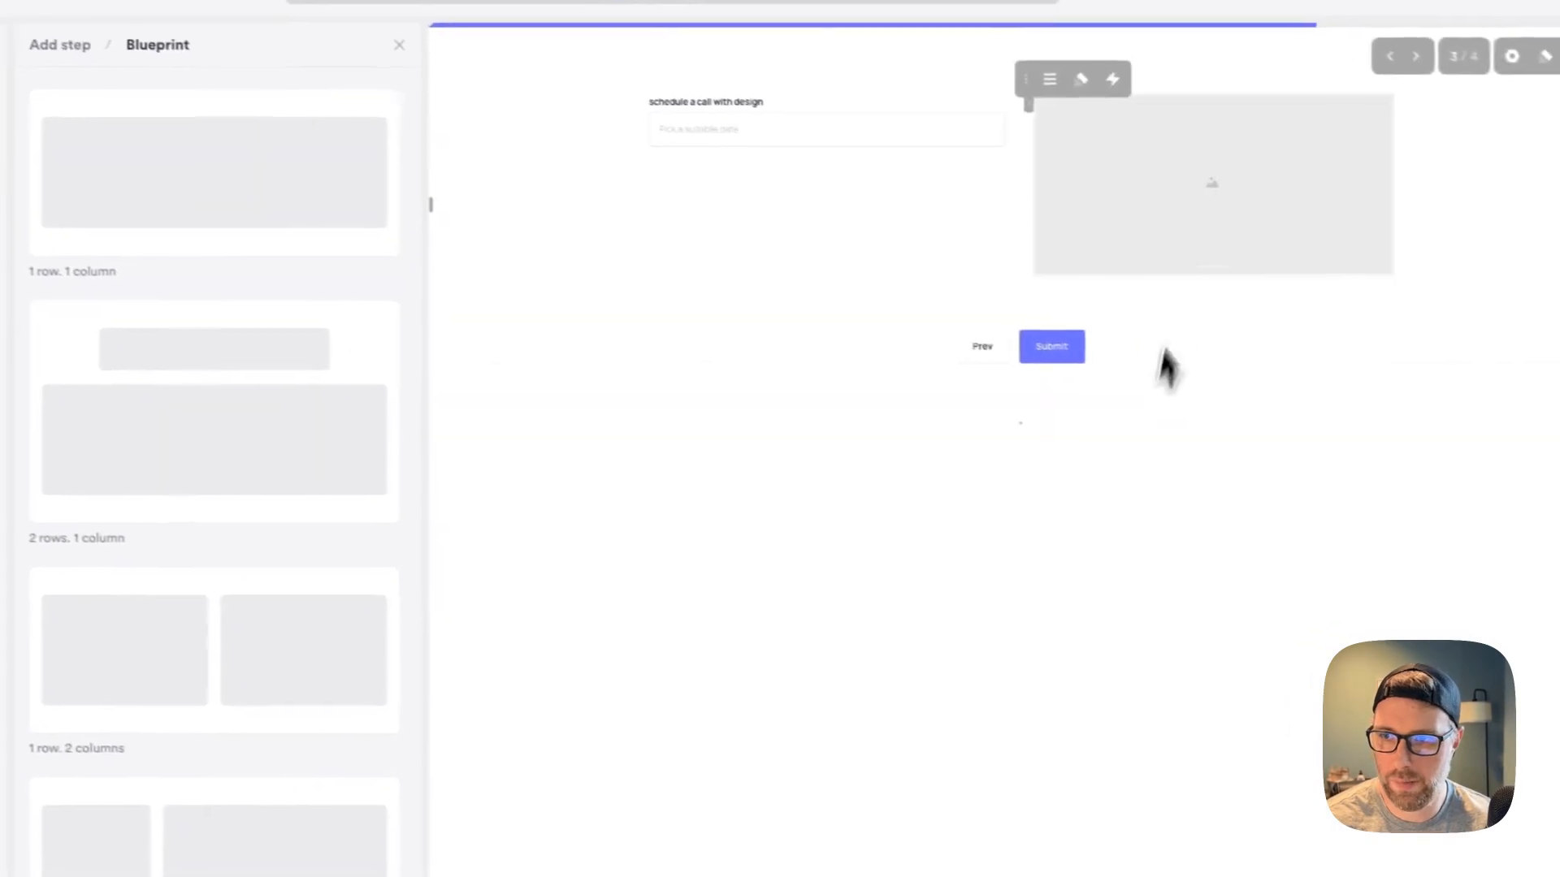
# Fill the image element with the free stock photo of people around a laptop from the Marketing category
pyautogui.click(1318, 244)
pyautogui.click(900, 340)
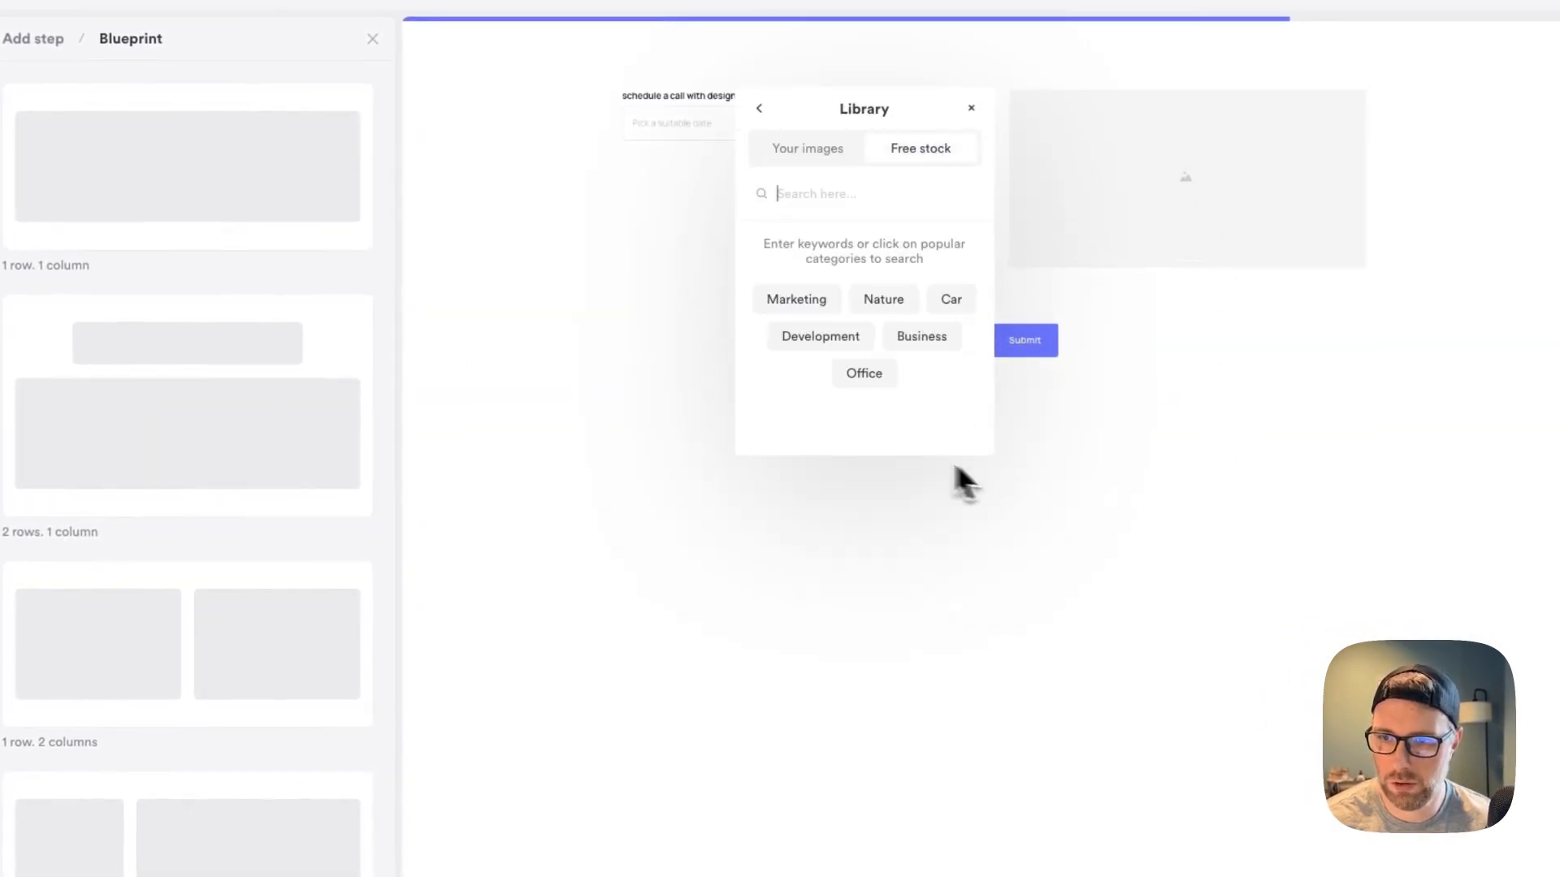
pyautogui.click(796, 299)
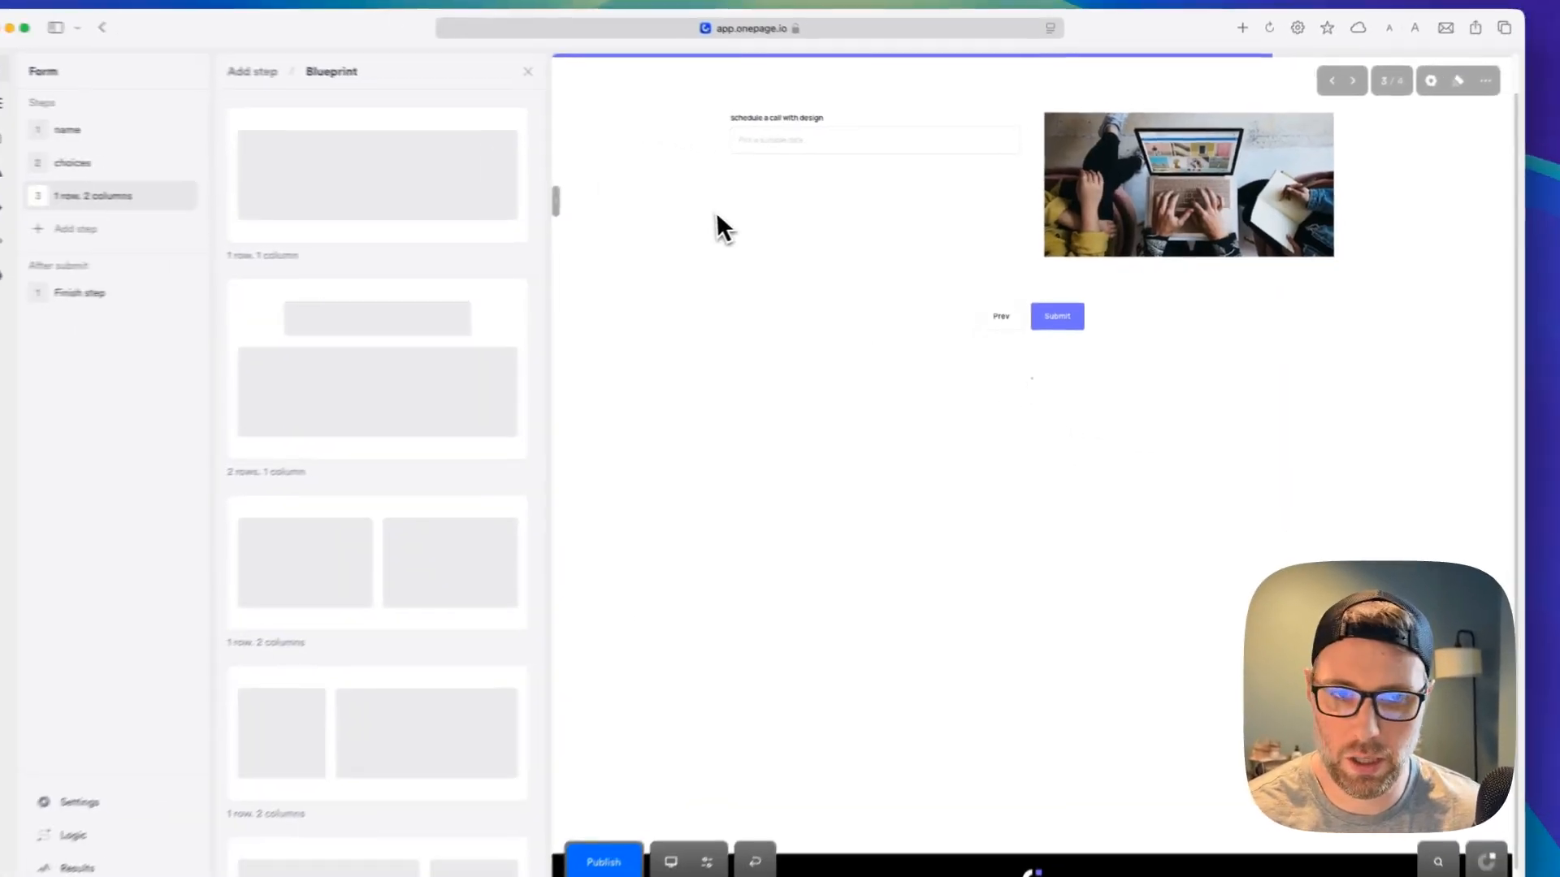
# Rename the "1 row. 2 columns" form step as "design"
pyautogui.moveTo(228, 199)
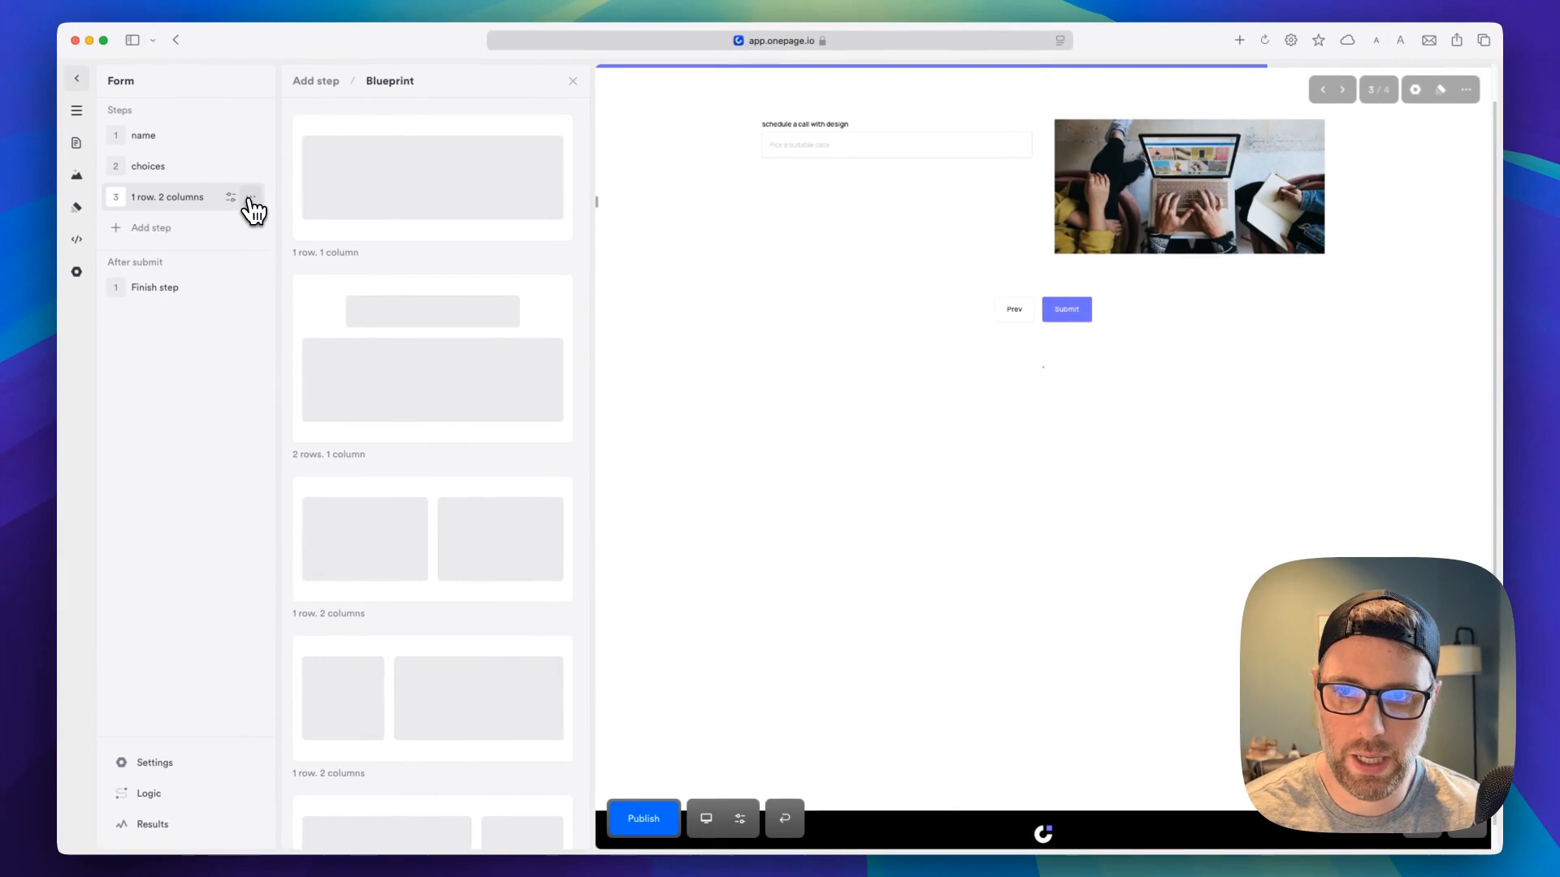
pyautogui.click(250, 203)
pyautogui.click(218, 232)
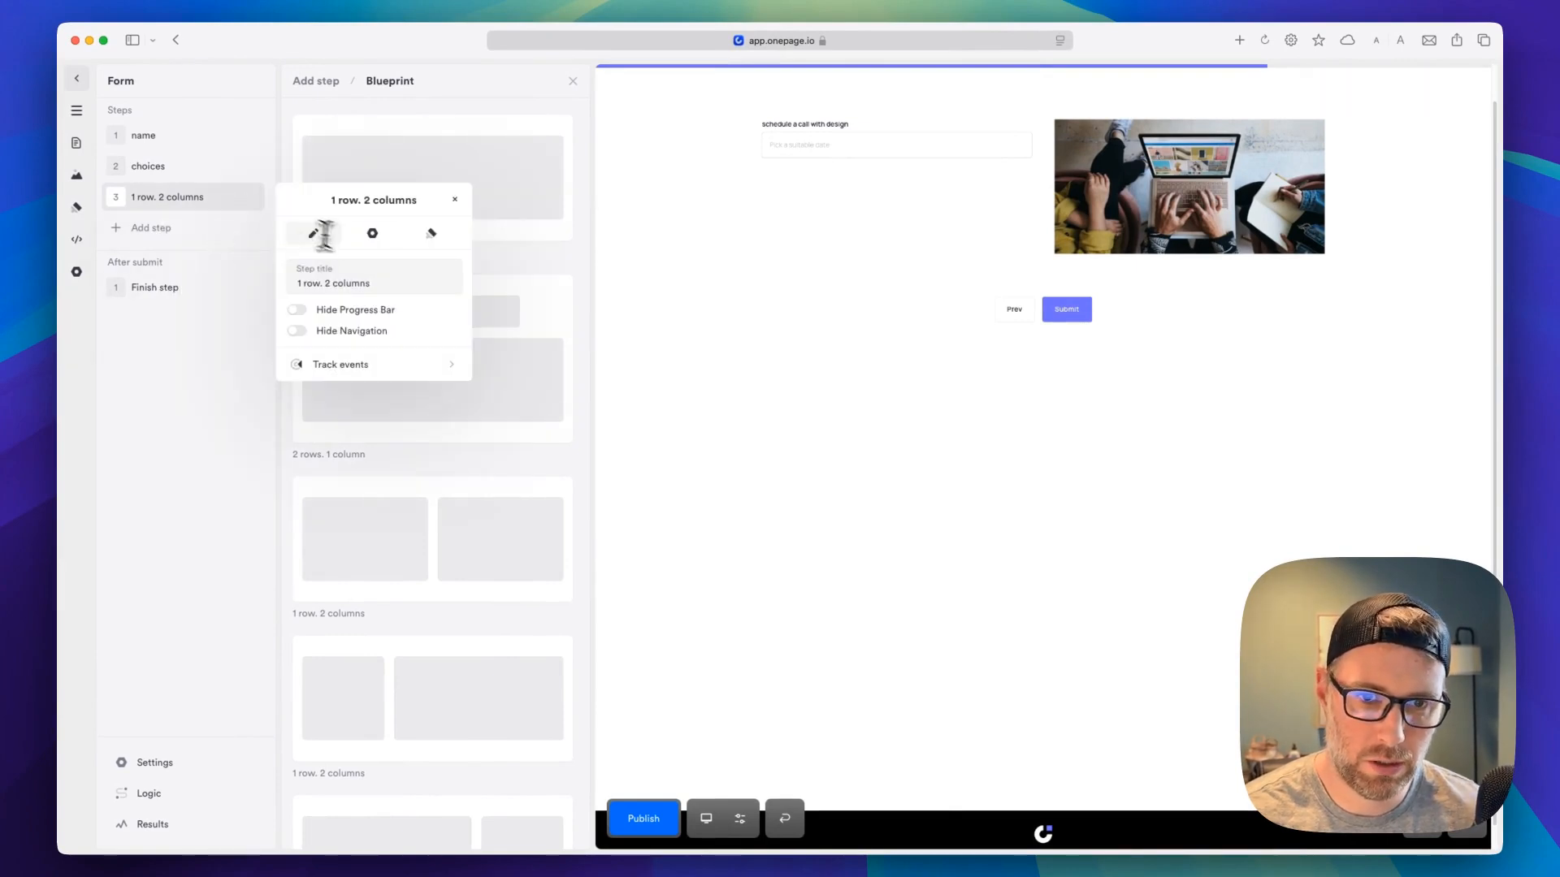
pyautogui.tripleClick(360, 280)
pyautogui.write('design')
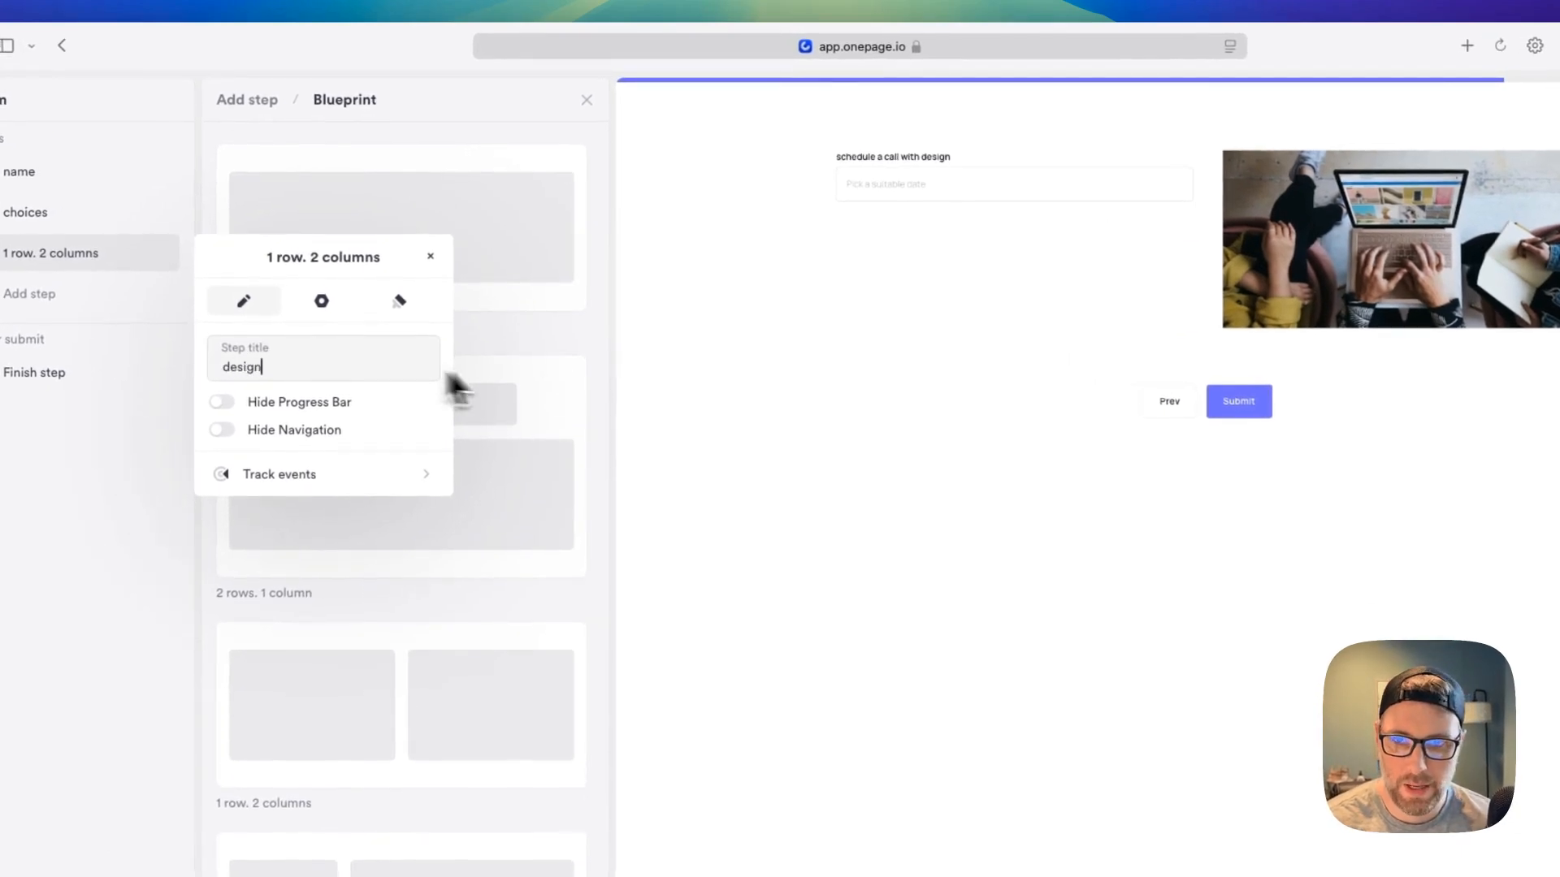
pyautogui.click(853, 352)
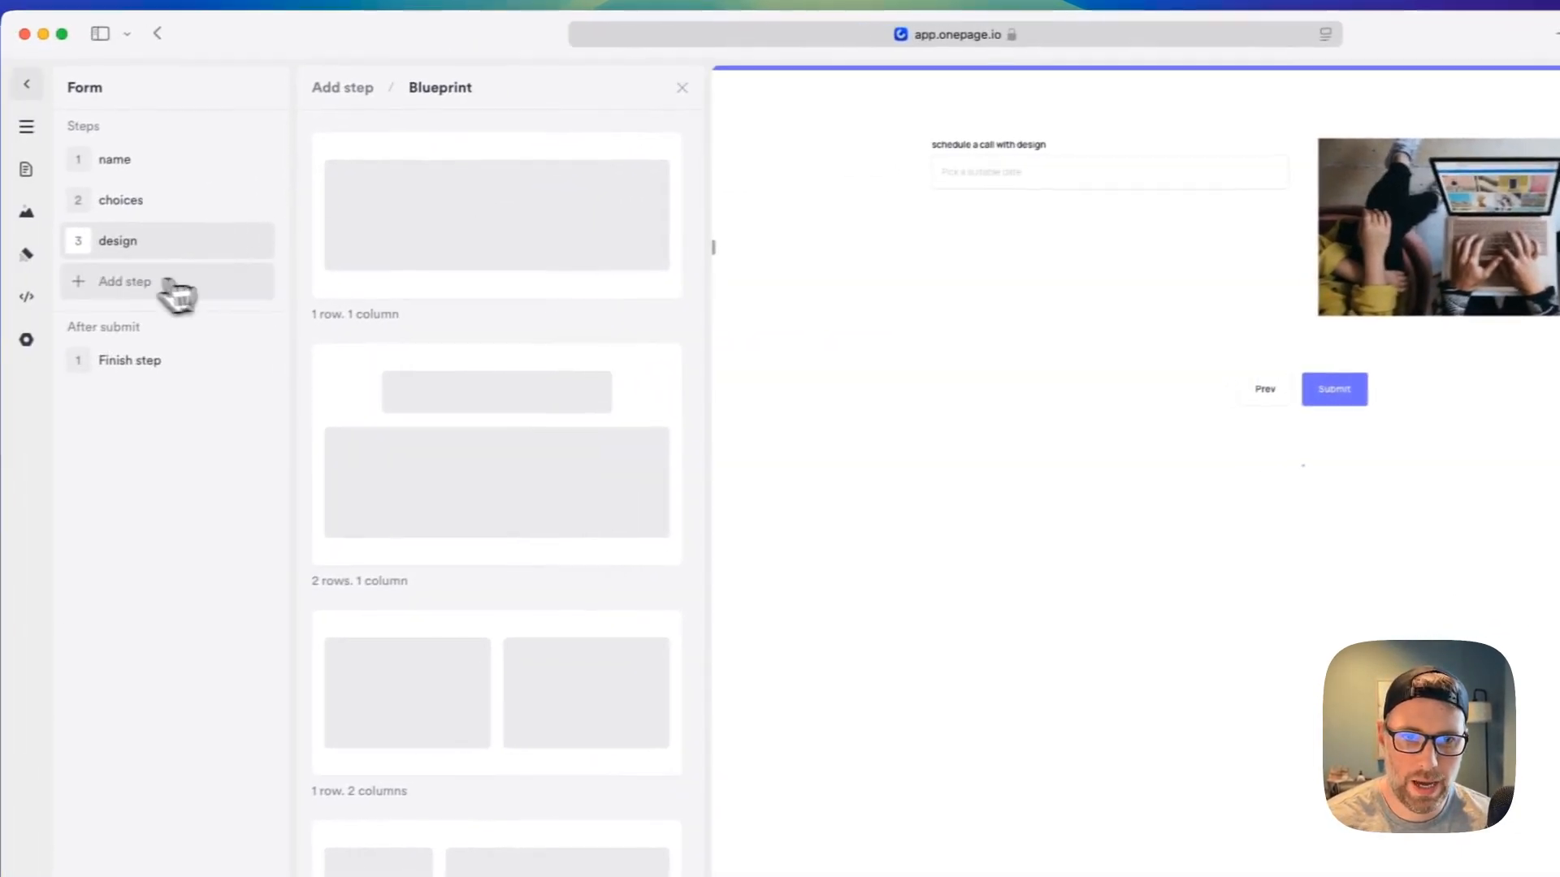
# Duplicate the design step, then duplicate its copy so there are two extra copies
pyautogui.click(126, 253)
pyautogui.click(235, 324)
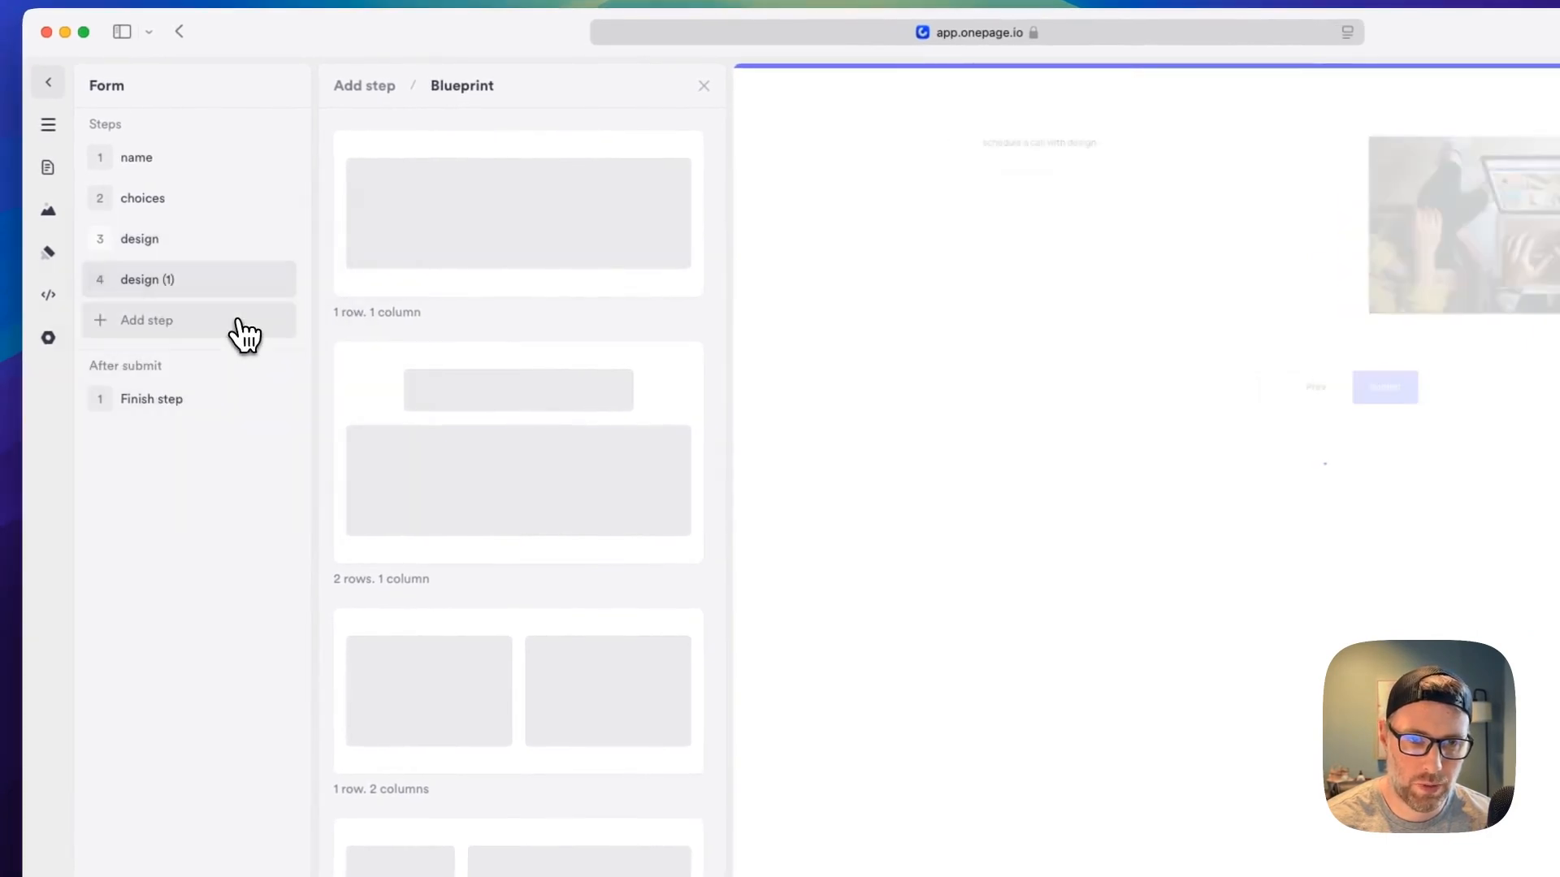
pyautogui.click(280, 294)
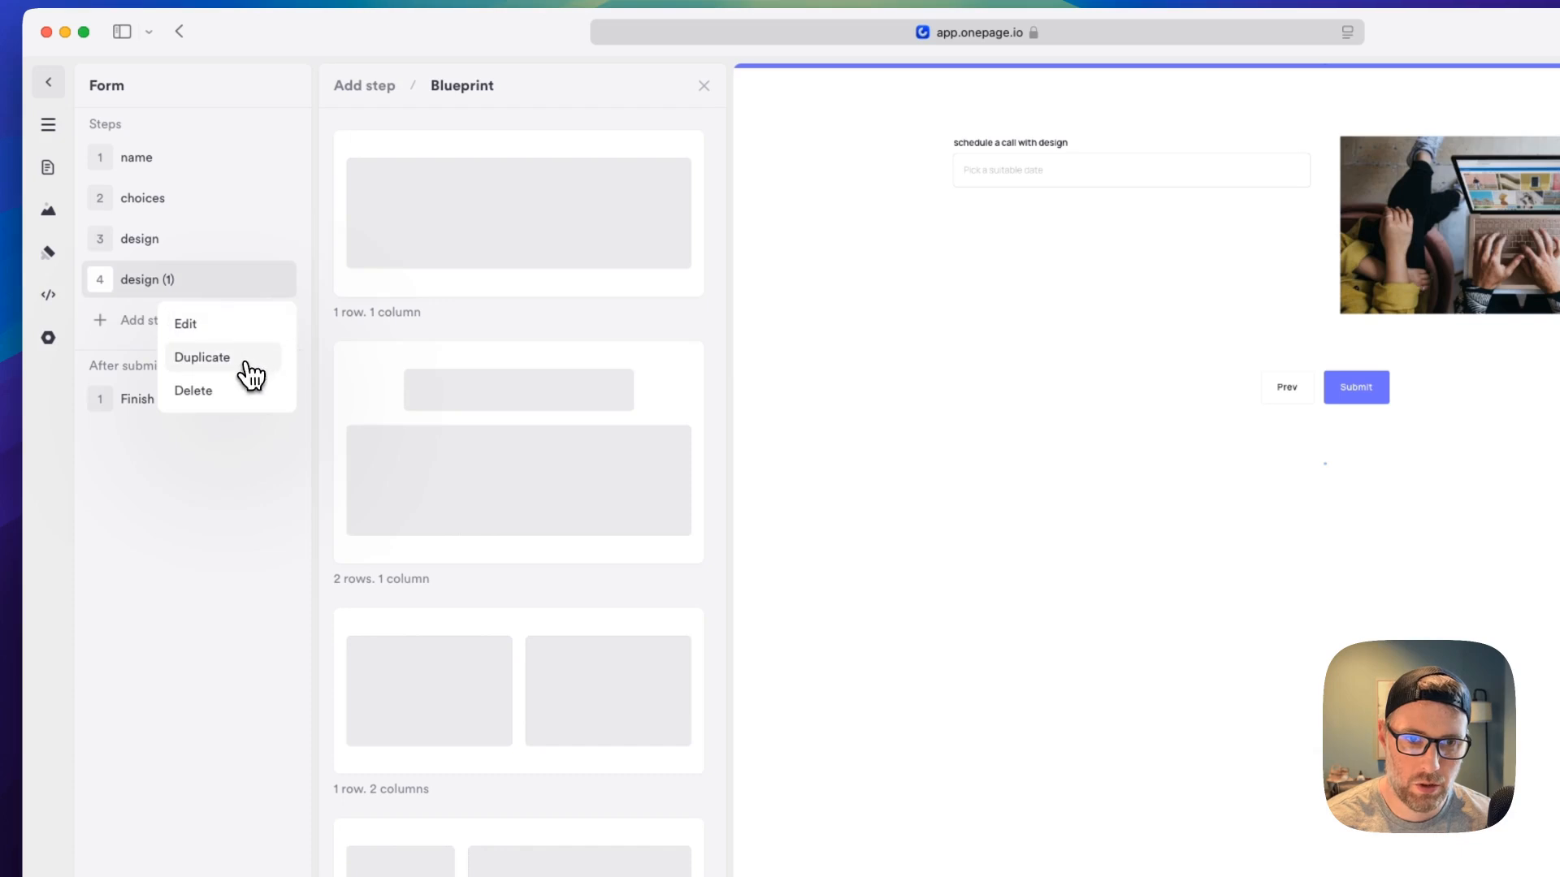
pyautogui.click(244, 357)
# In the design (1) step, change the Datepicker's label to "schedule a call with marketing"
pyautogui.click(154, 281)
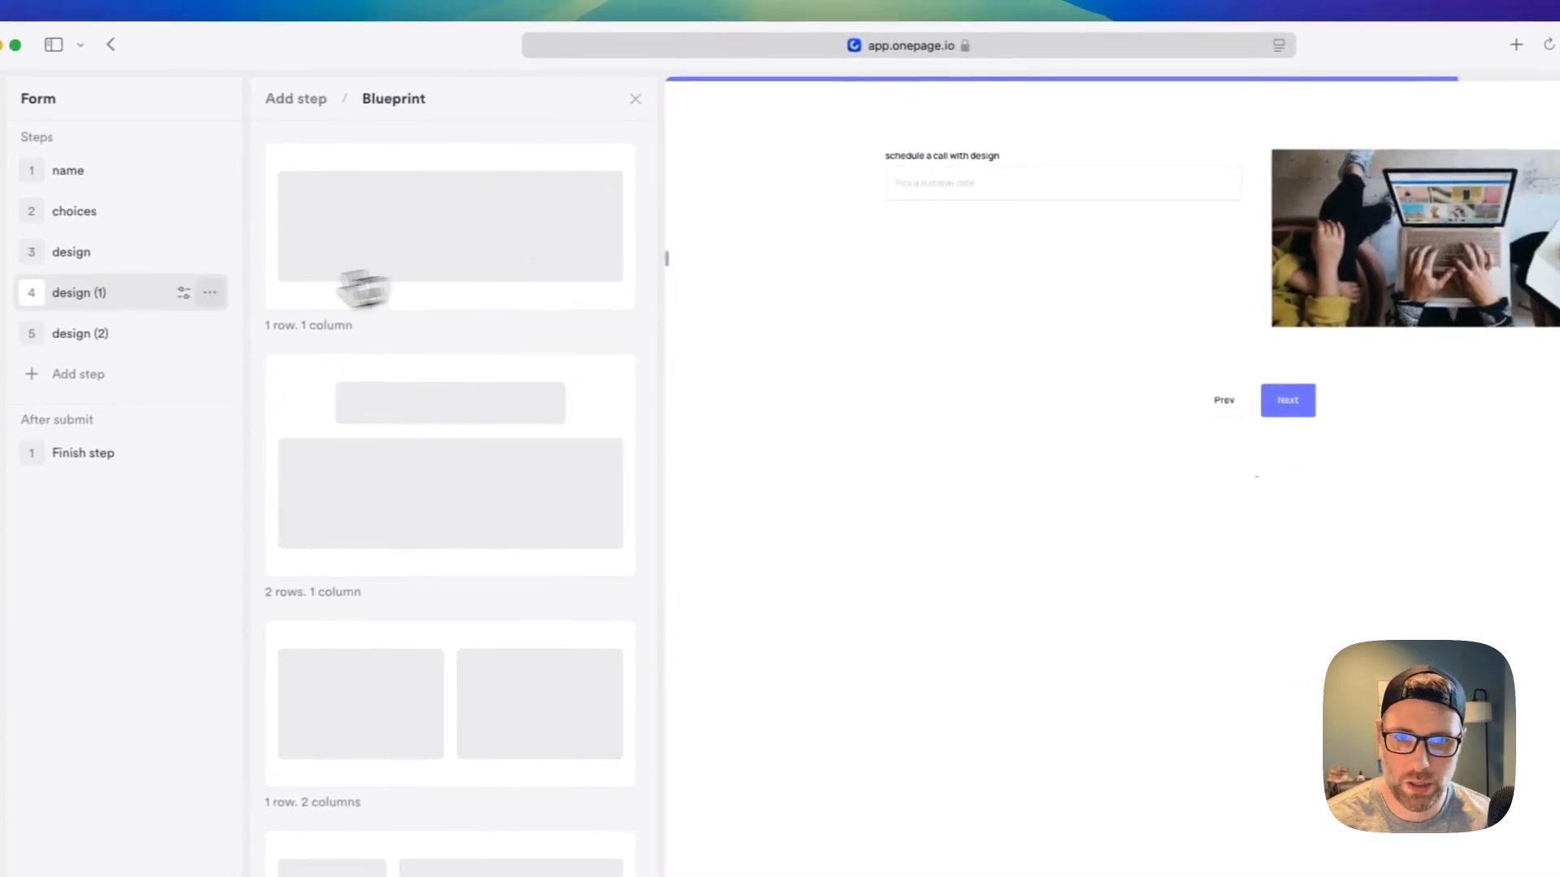
pyautogui.click(911, 128)
pyautogui.click(977, 148)
pyautogui.click(976, 148)
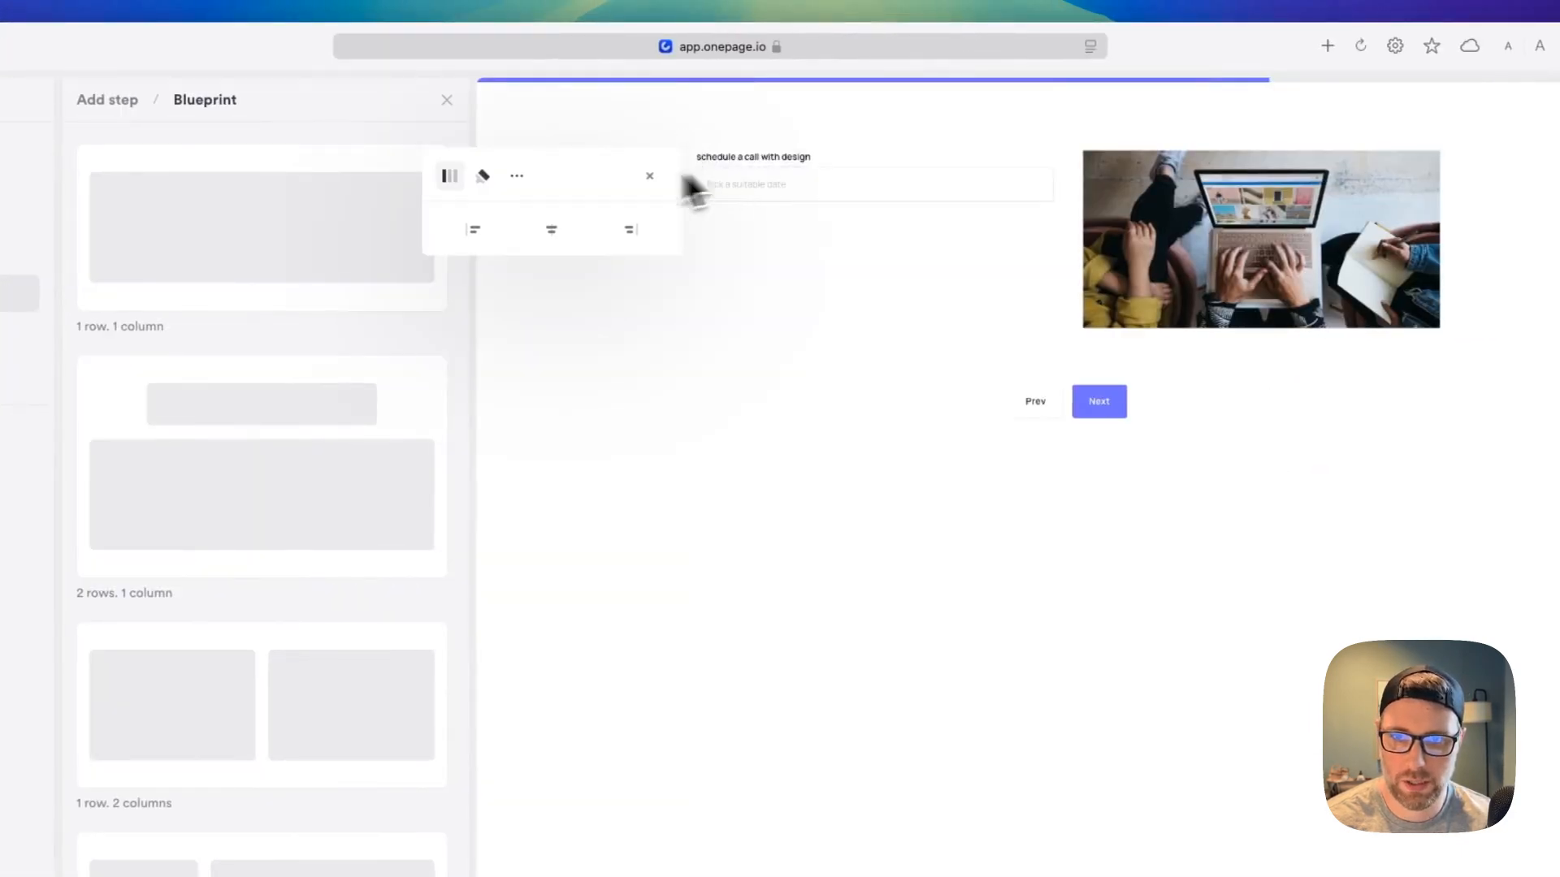
pyautogui.click(517, 176)
pyautogui.click(855, 205)
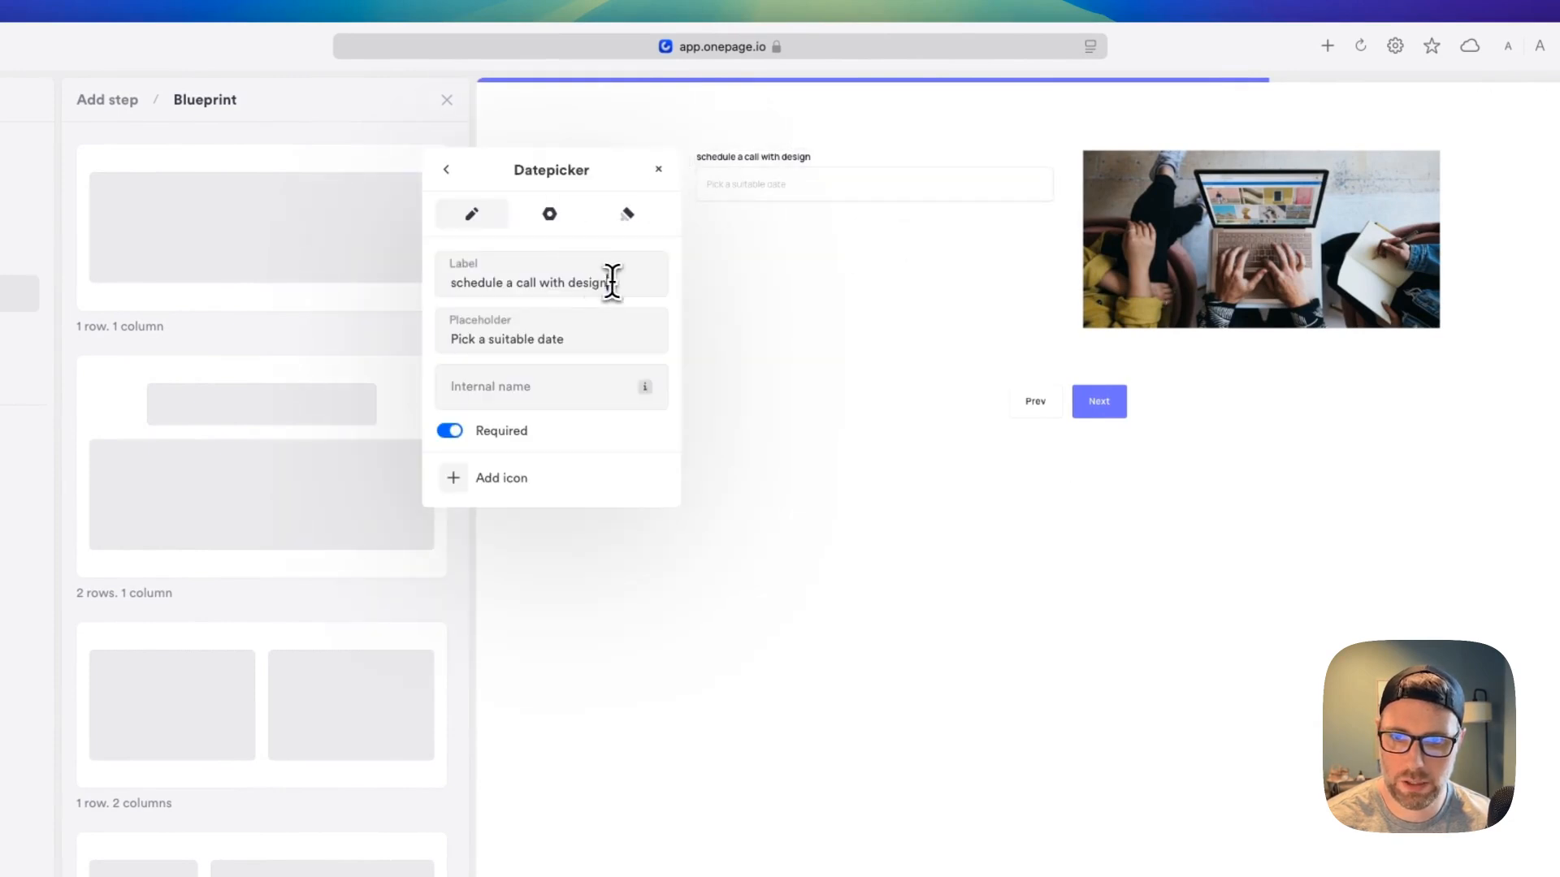
pyautogui.moveTo(609, 284); pyautogui.dragTo(570, 280)
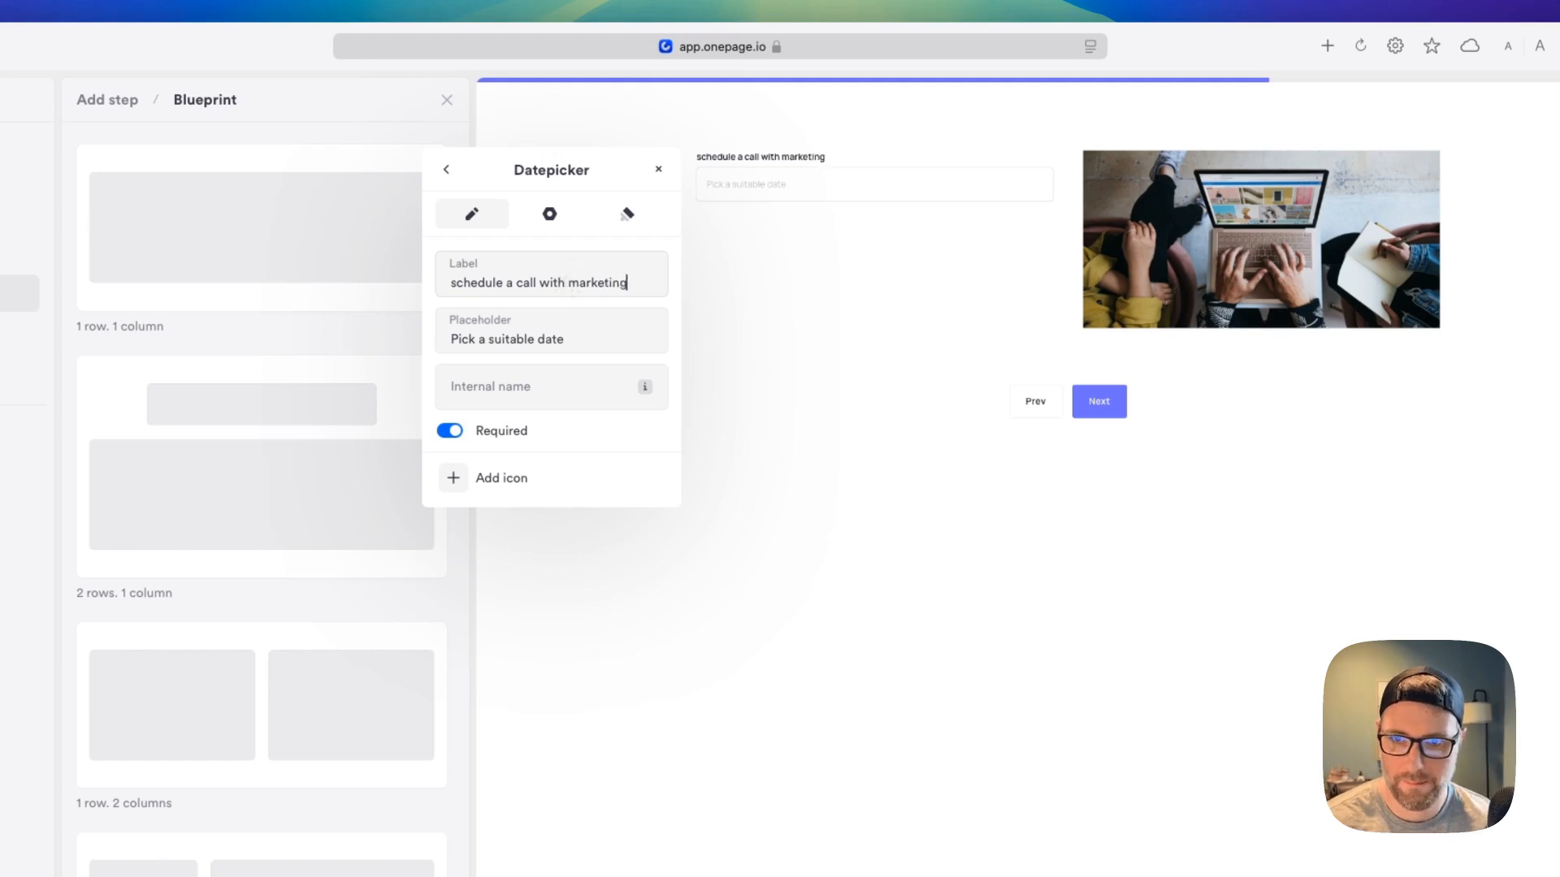
pyautogui.click(934, 313)
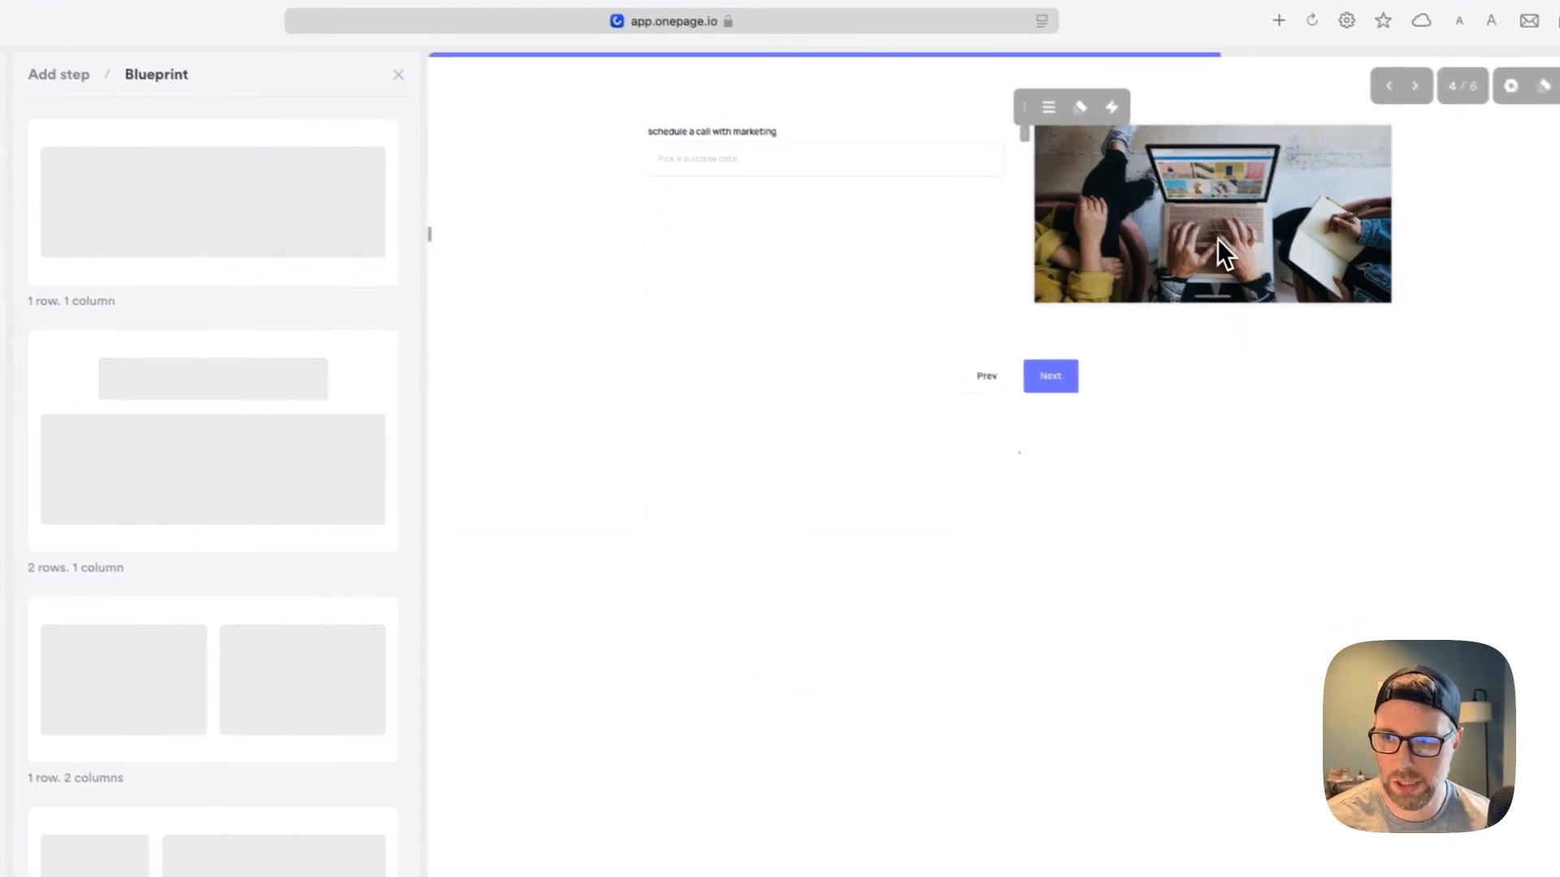
# Replace the image in the design (1) step with the Marketing stock photo of a hand over papers and a phone
pyautogui.click(1217, 237)
pyautogui.click(971, 434)
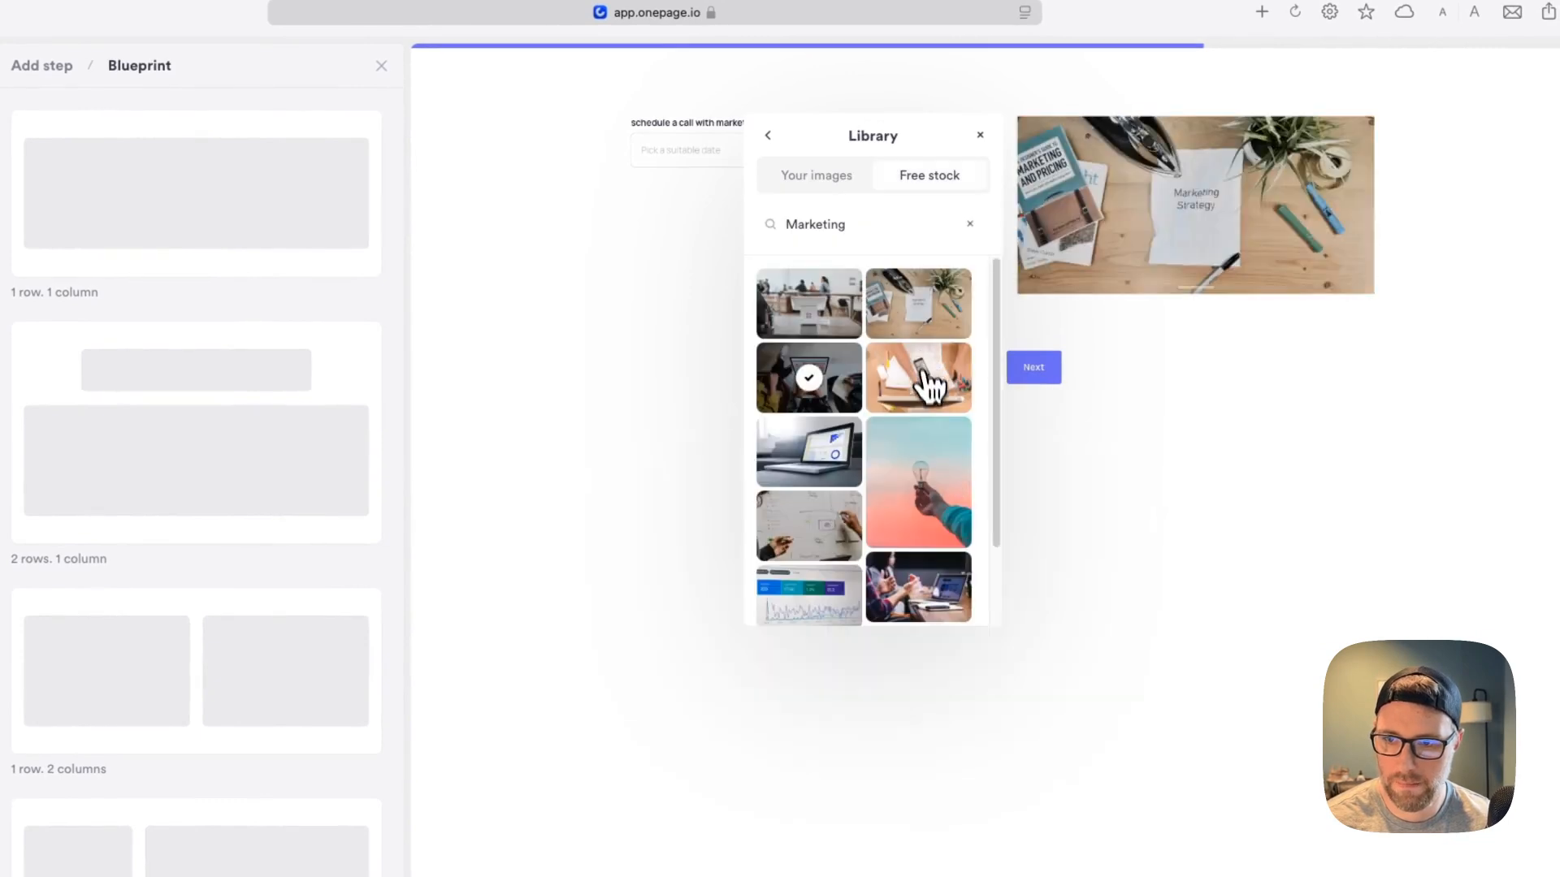
pyautogui.click(927, 390)
pyautogui.click(1260, 415)
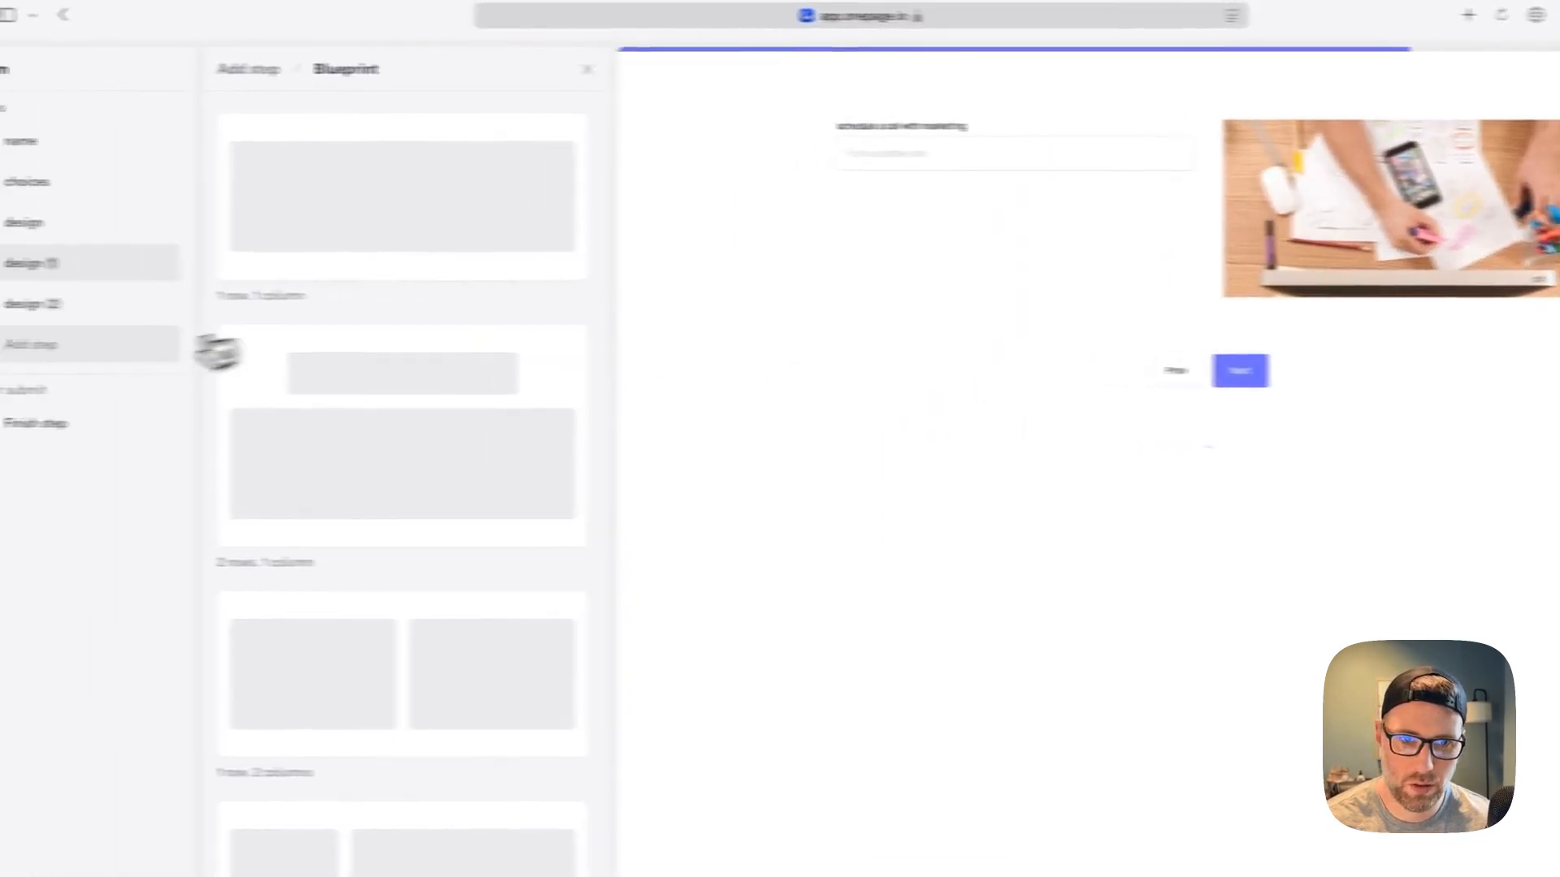
# Rename the design (1) step as "marketing"
pyautogui.click(147, 268)
pyautogui.click(106, 313)
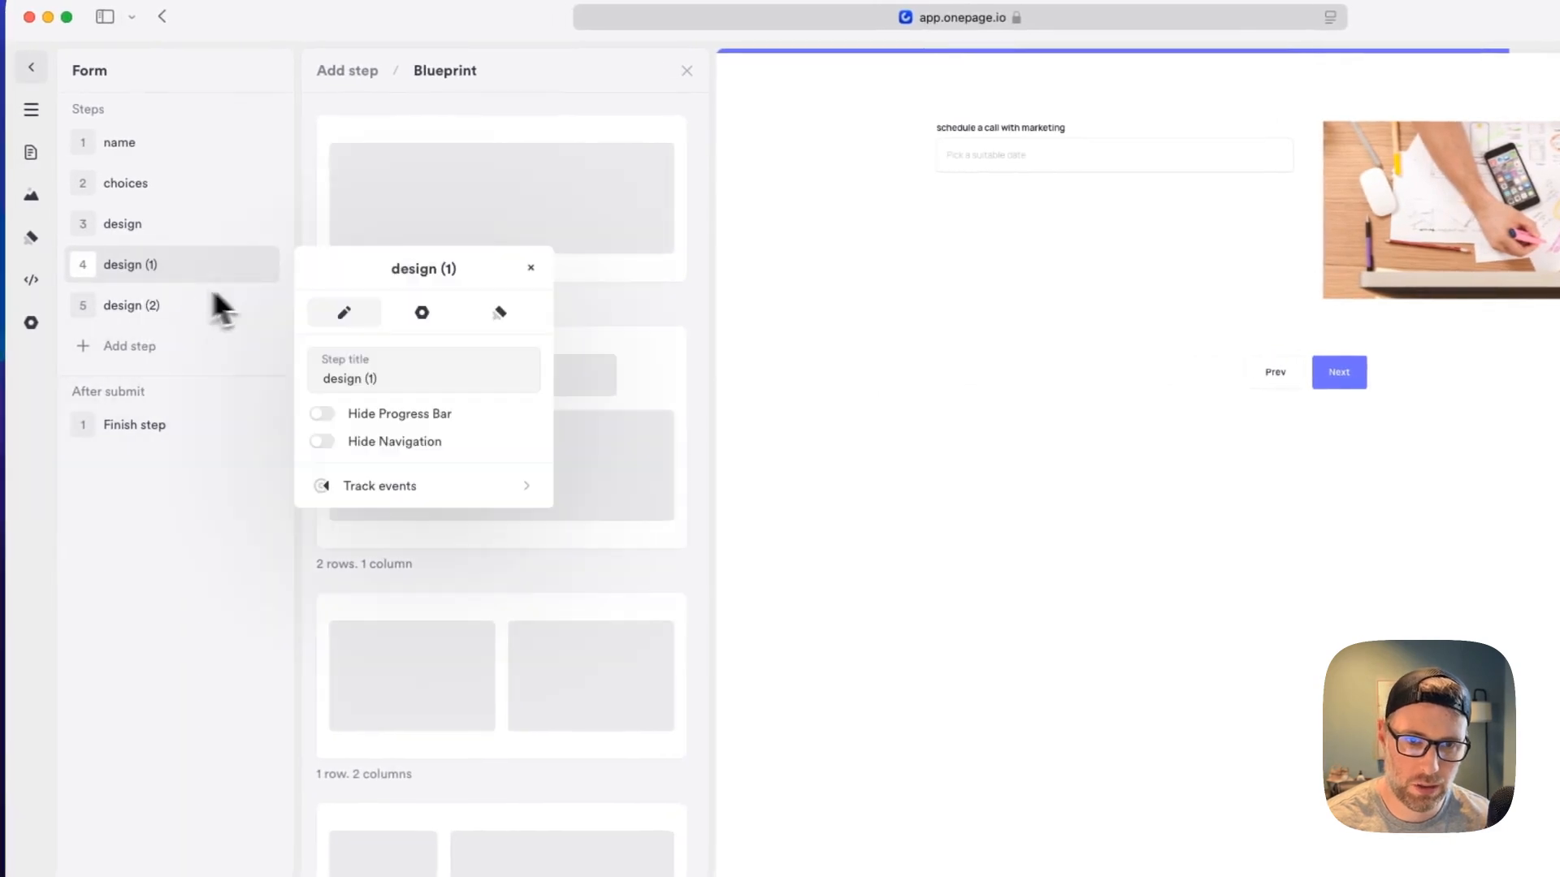
pyautogui.write('maretke')
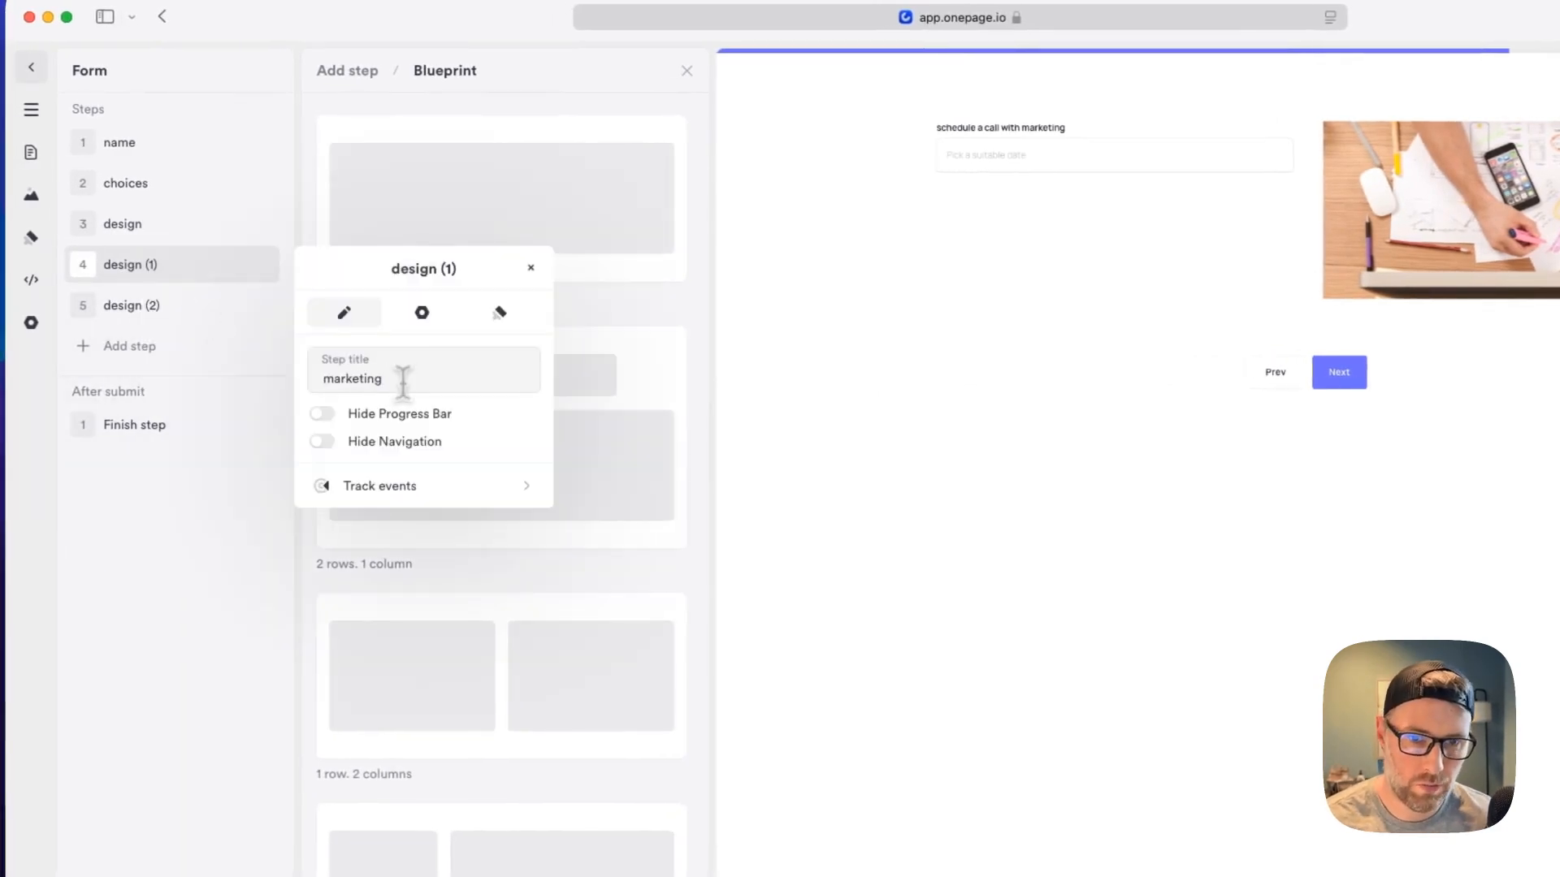
pyautogui.click(1071, 389)
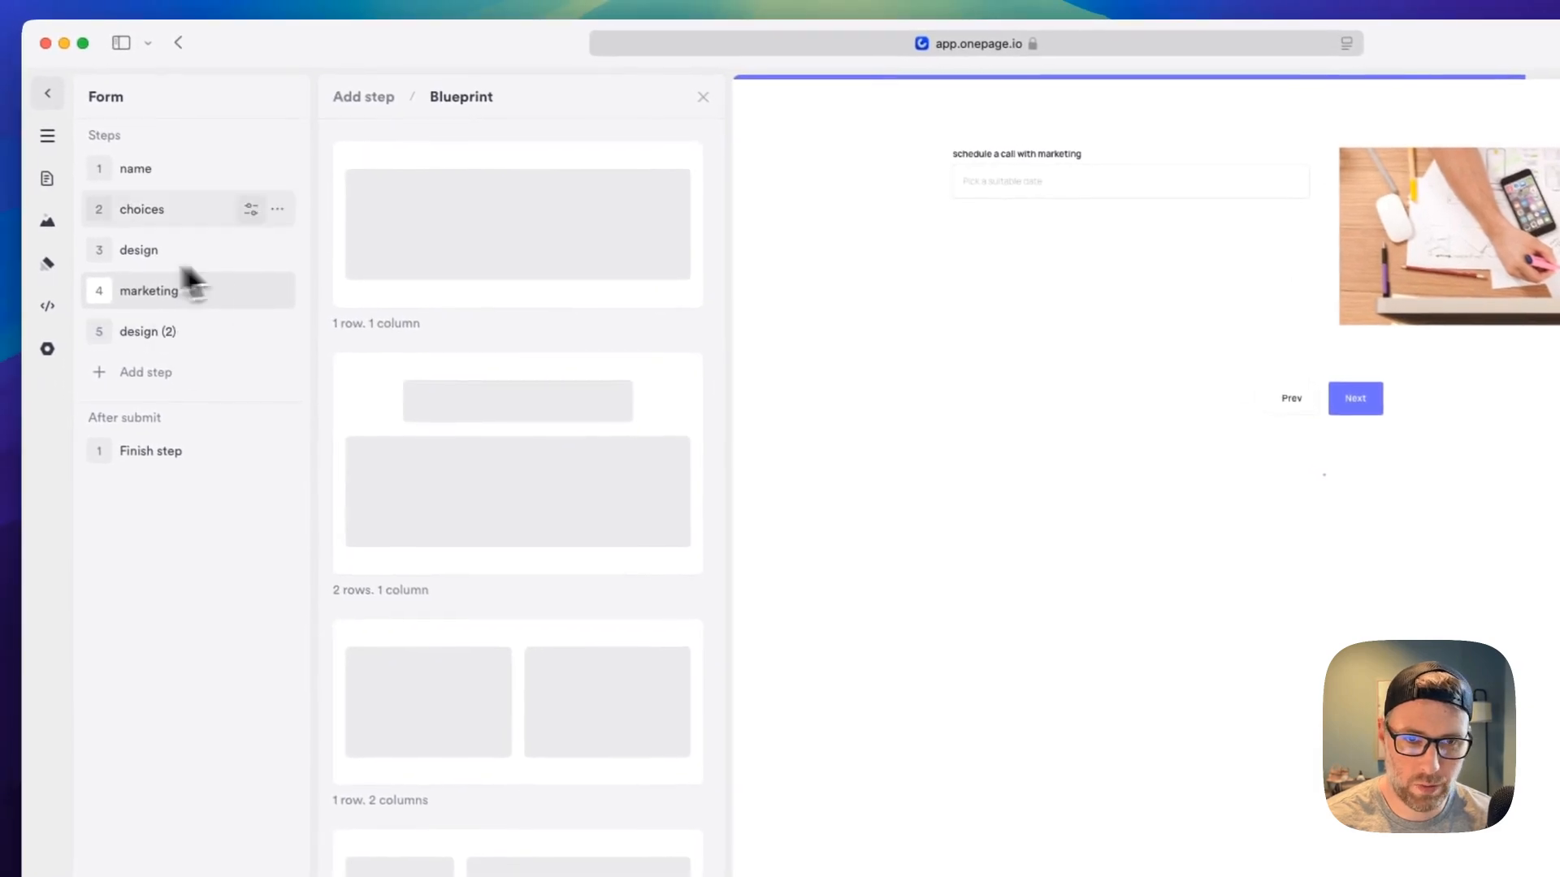
# In the design (2) step, change the Datepicker's label to "schedule a call with devs"
pyautogui.click(188, 333)
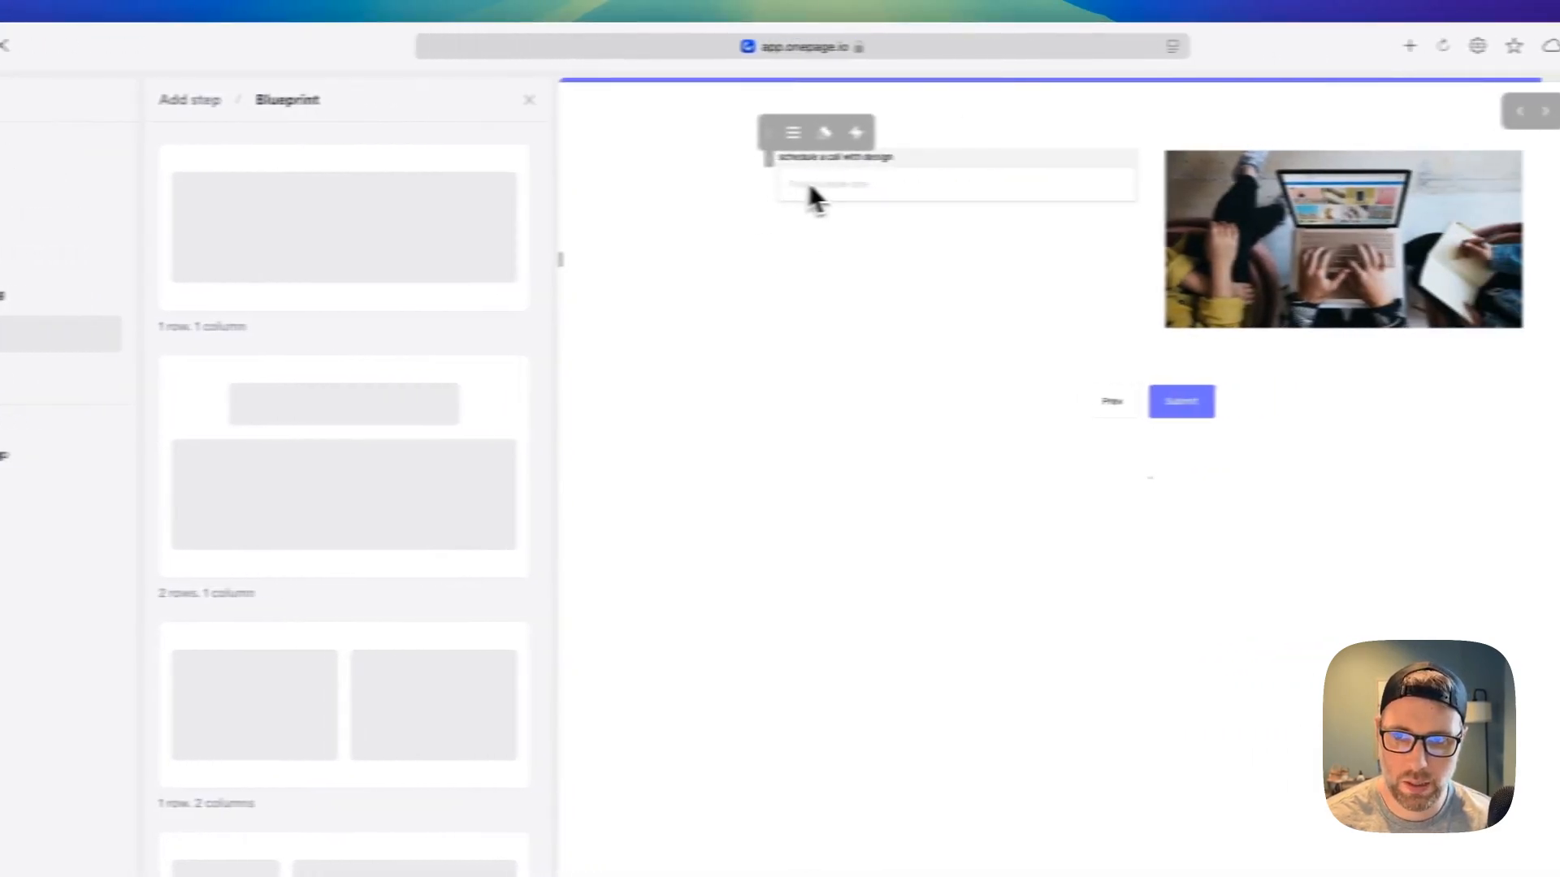
pyautogui.click(979, 185)
pyautogui.moveTo(631, 285); pyautogui.dragTo(591, 286)
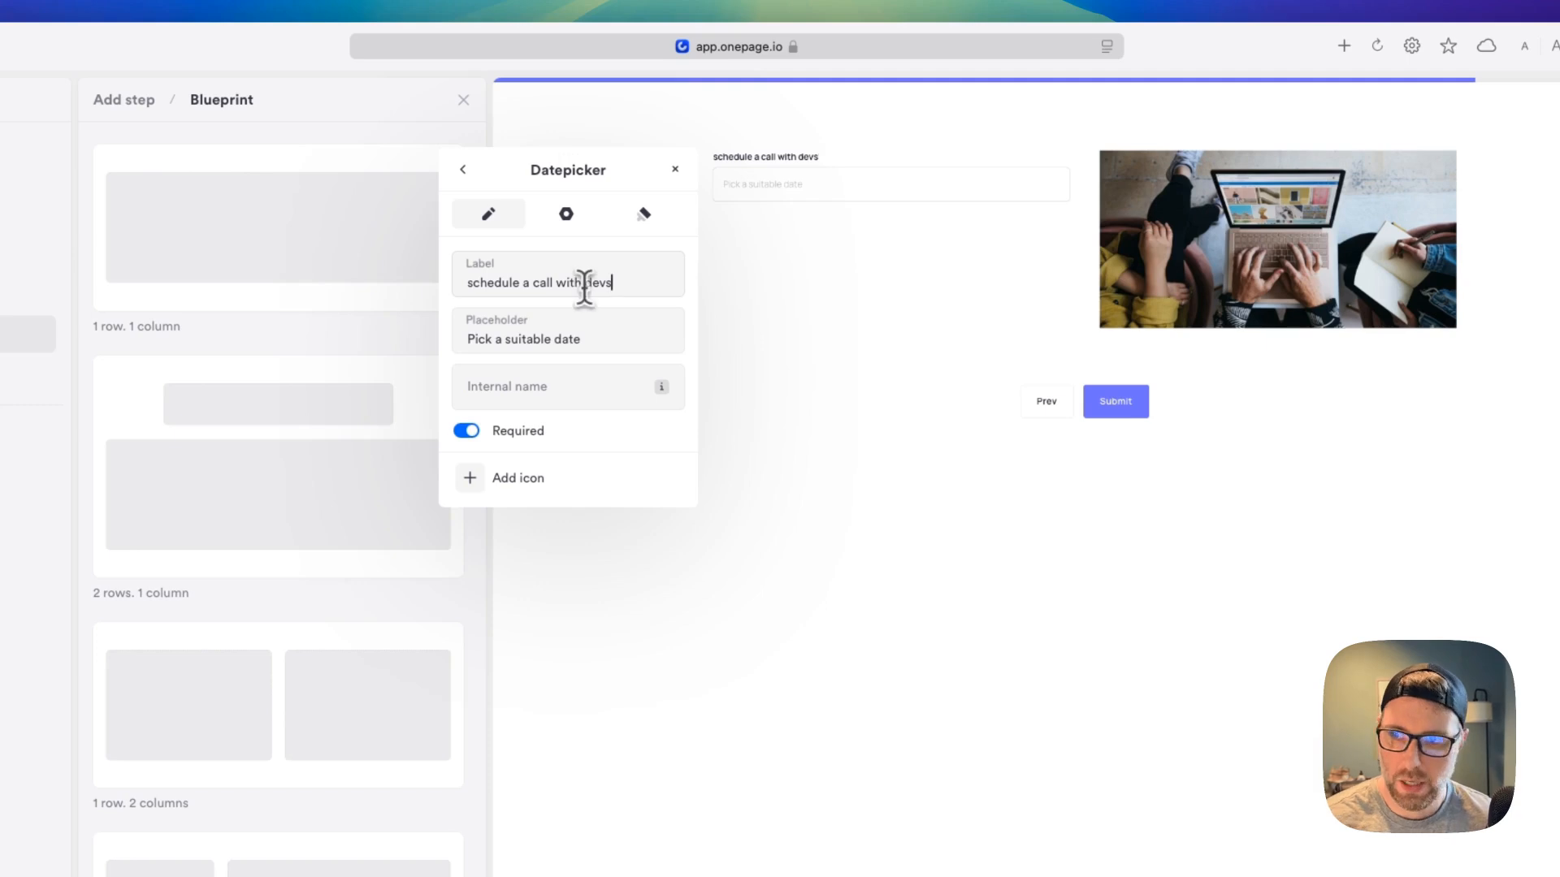
pyautogui.click(821, 312)
# Replace the image in the design (2) step with the Development stock photo of a dark keyboard and code on glowing screens
pyautogui.click(1246, 248)
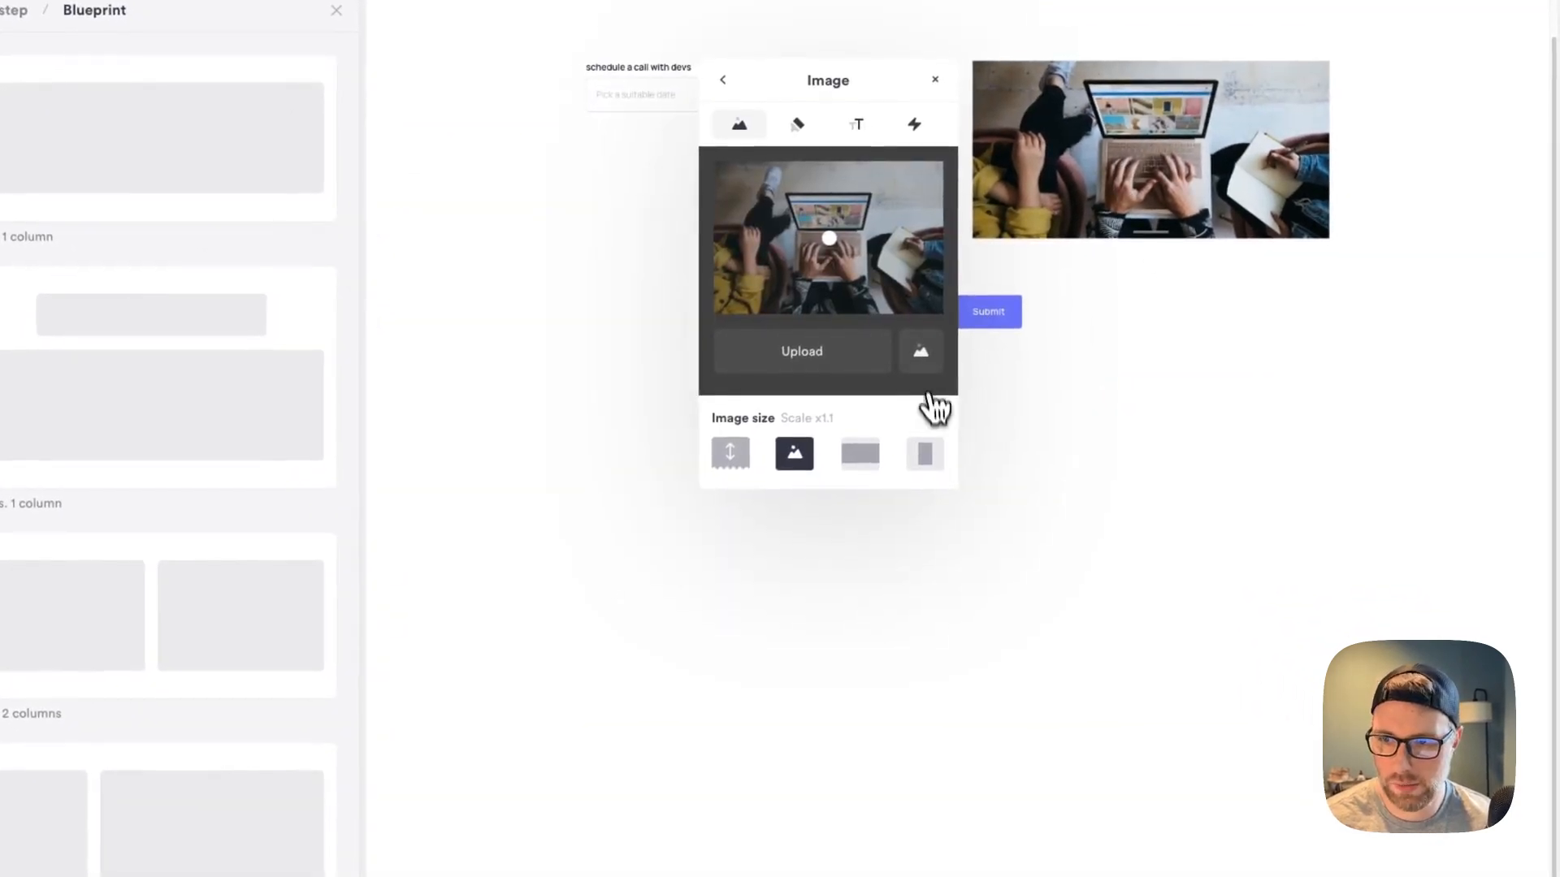
pyautogui.click(921, 351)
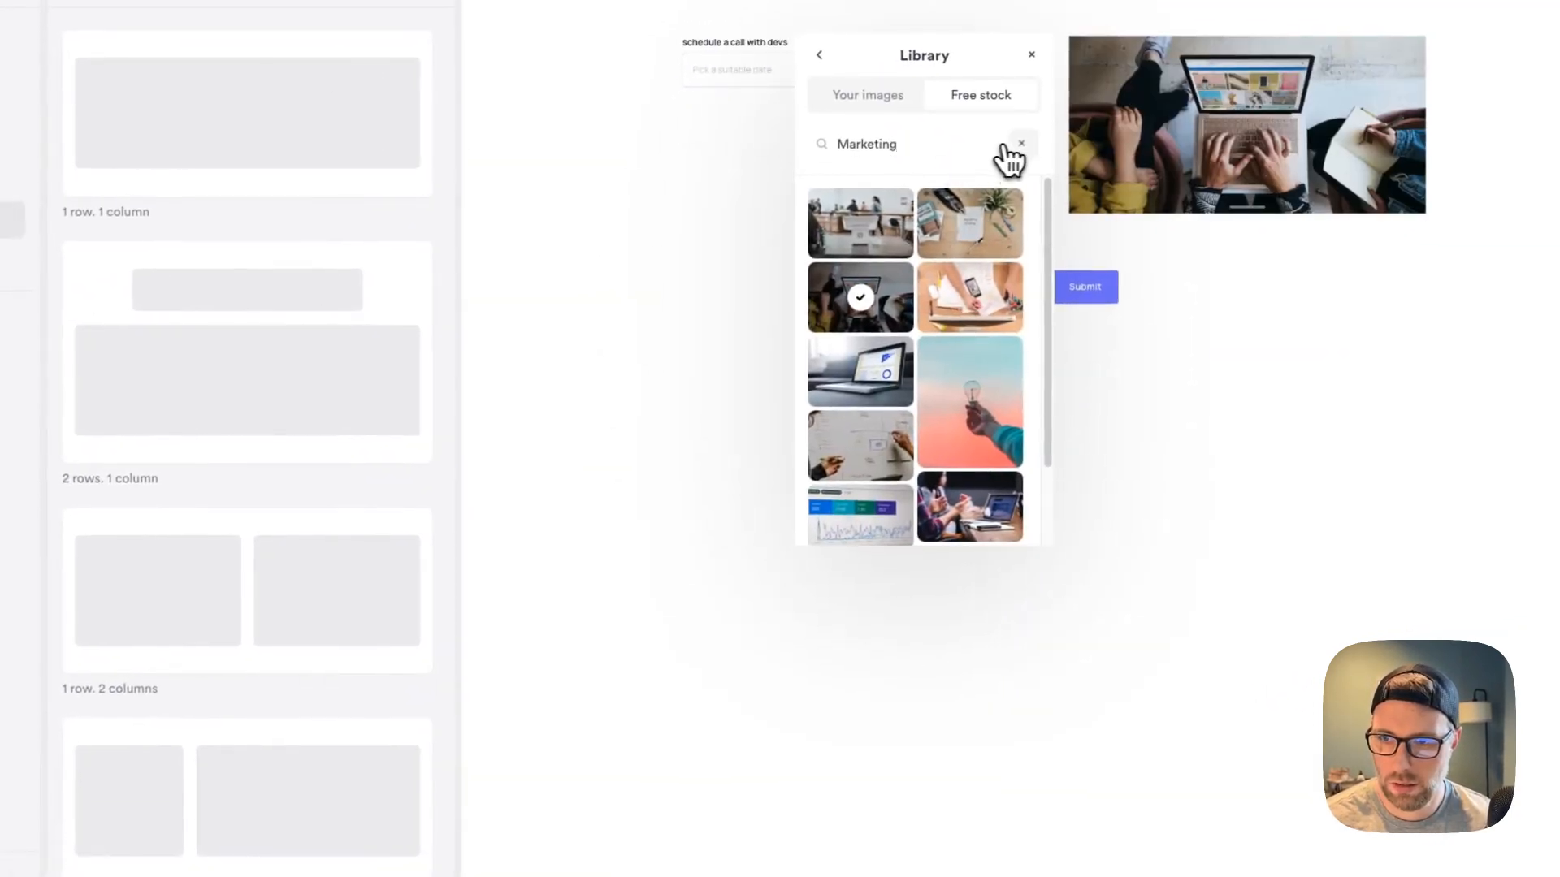
pyautogui.click(1021, 144)
pyautogui.click(905, 294)
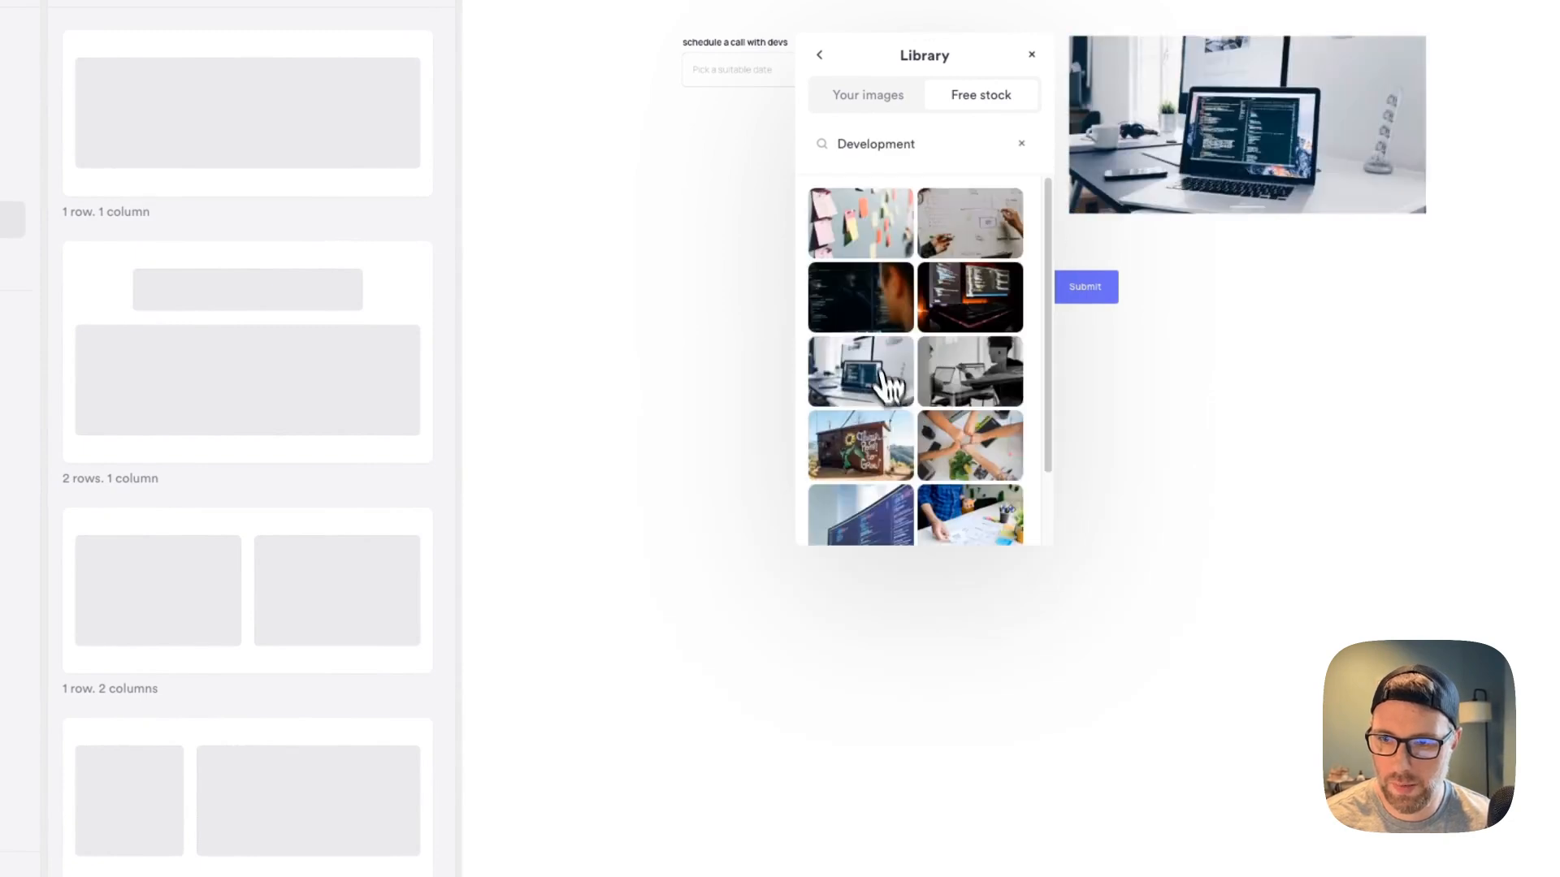
pyautogui.click(972, 297)
pyautogui.click(1241, 470)
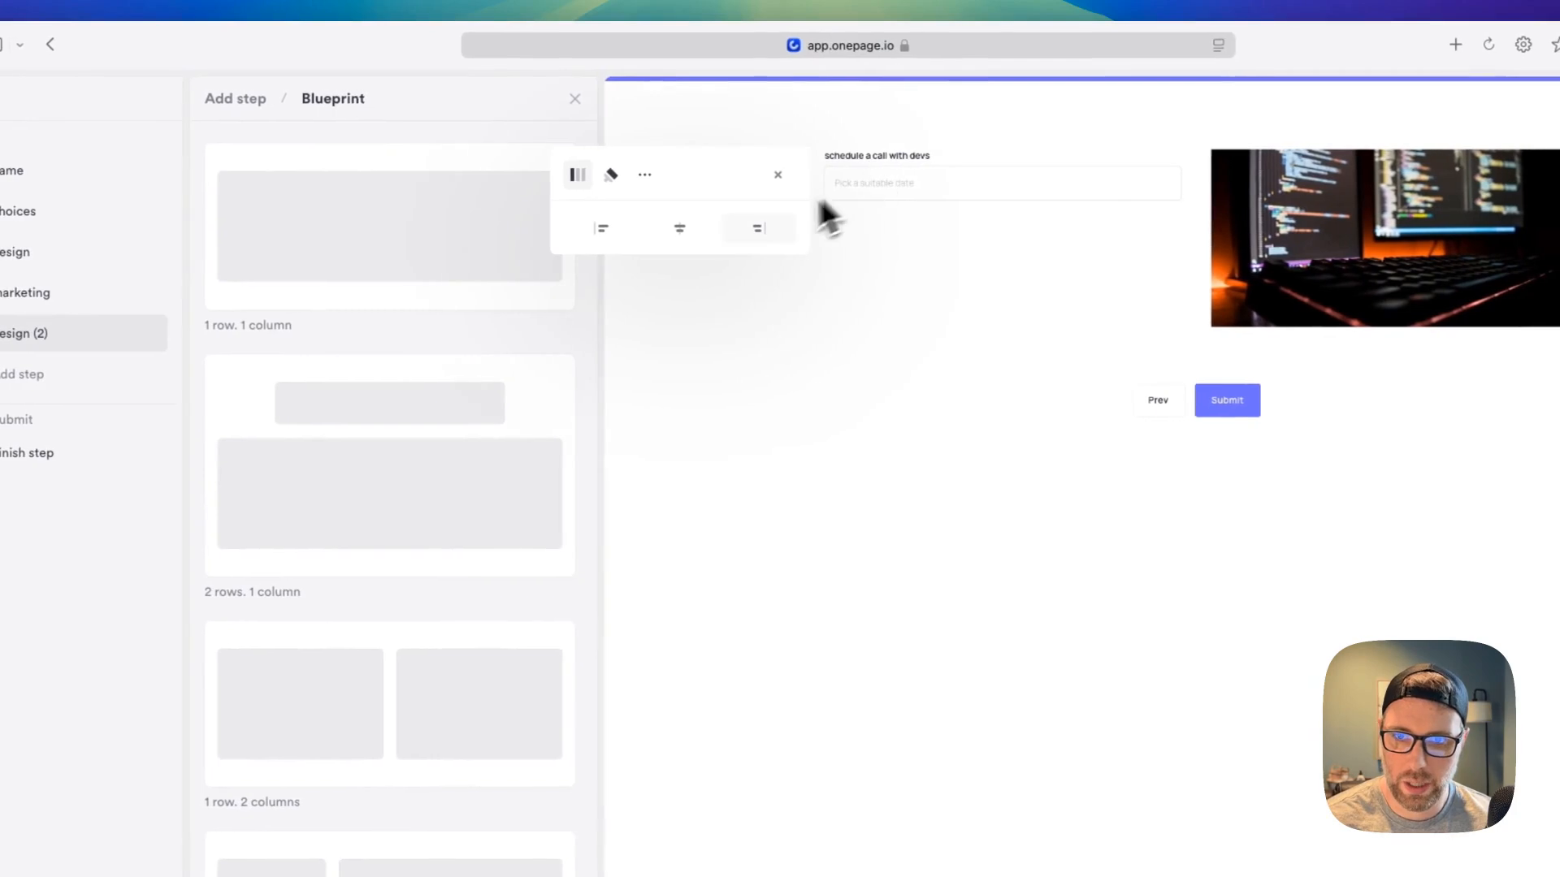
# Rename the design (2) step as "dev"
pyautogui.click(903, 187)
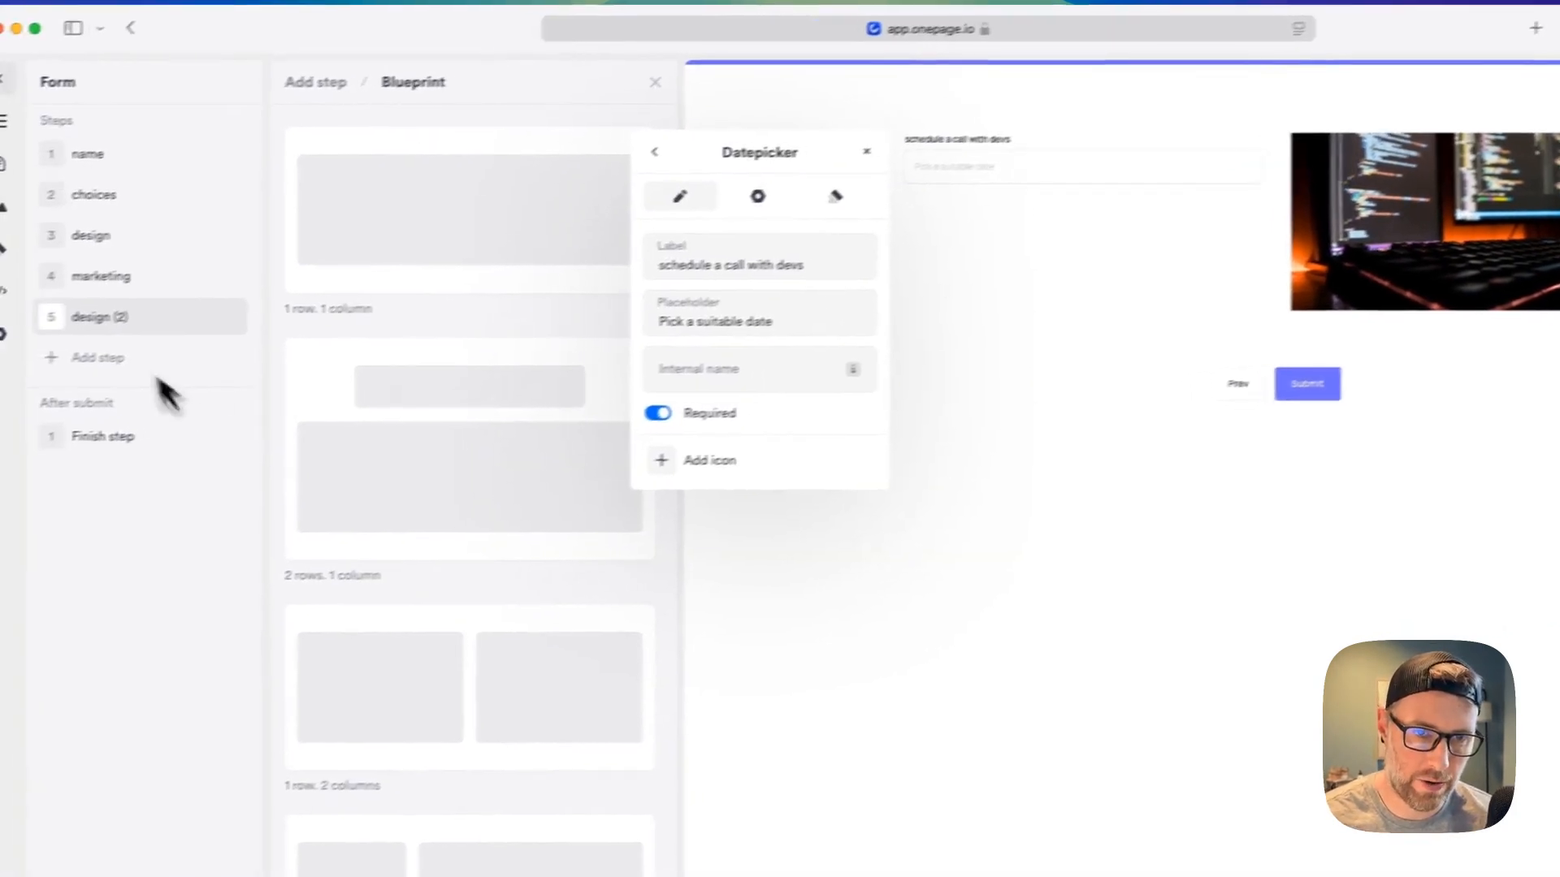
pyautogui.click(34, 331)
pyautogui.click(278, 306)
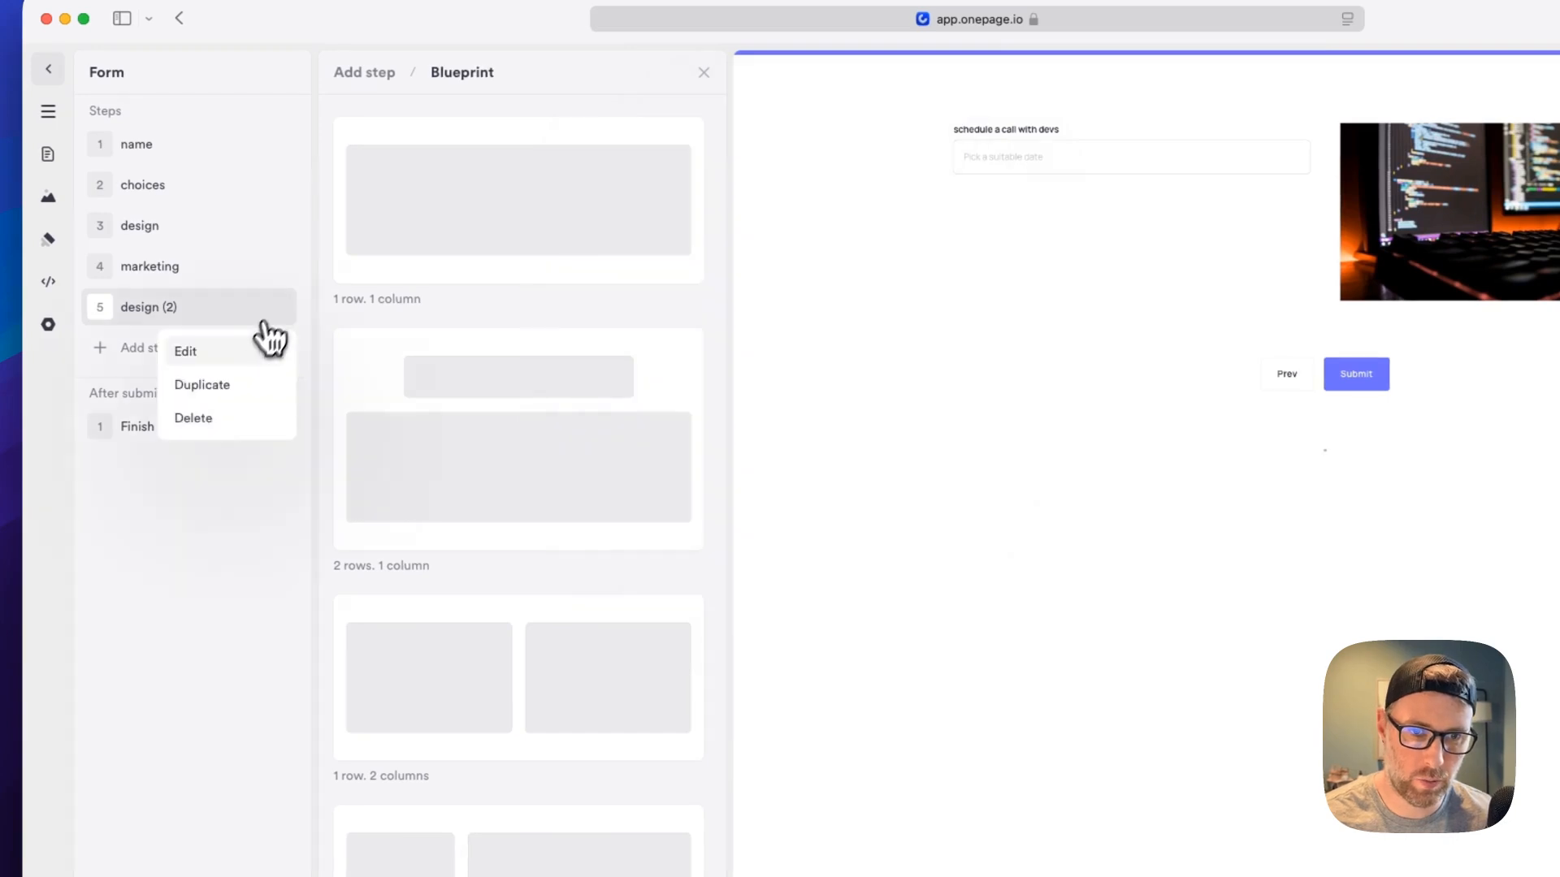
pyautogui.click(210, 351)
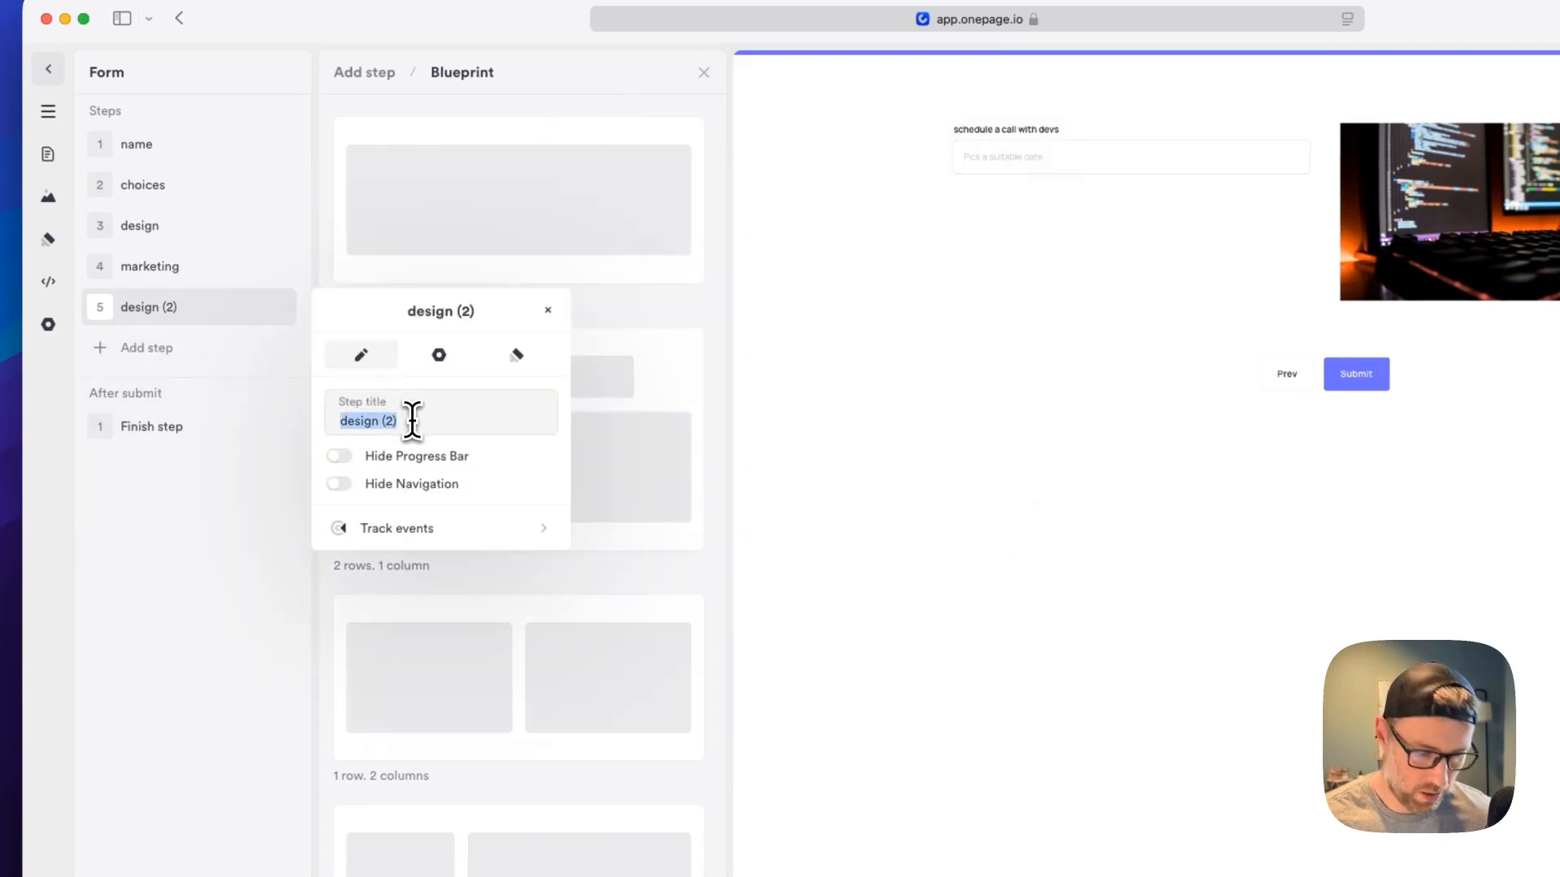
pyautogui.click(1113, 432)
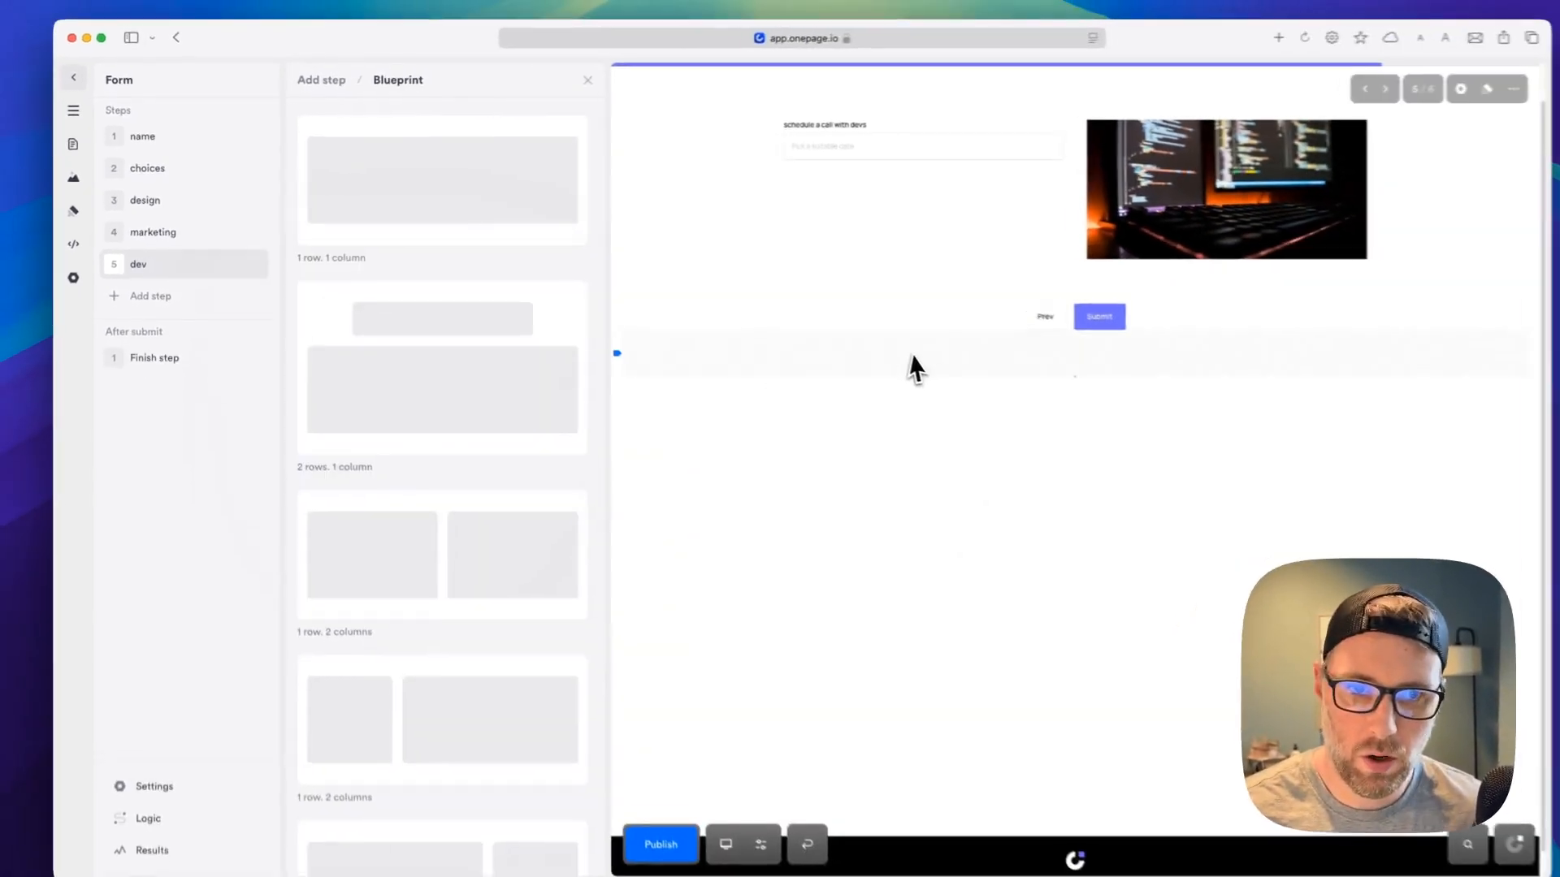
# Review the contents of the name, choices, design, marketing and dev steps in order
pyautogui.click(149, 137)
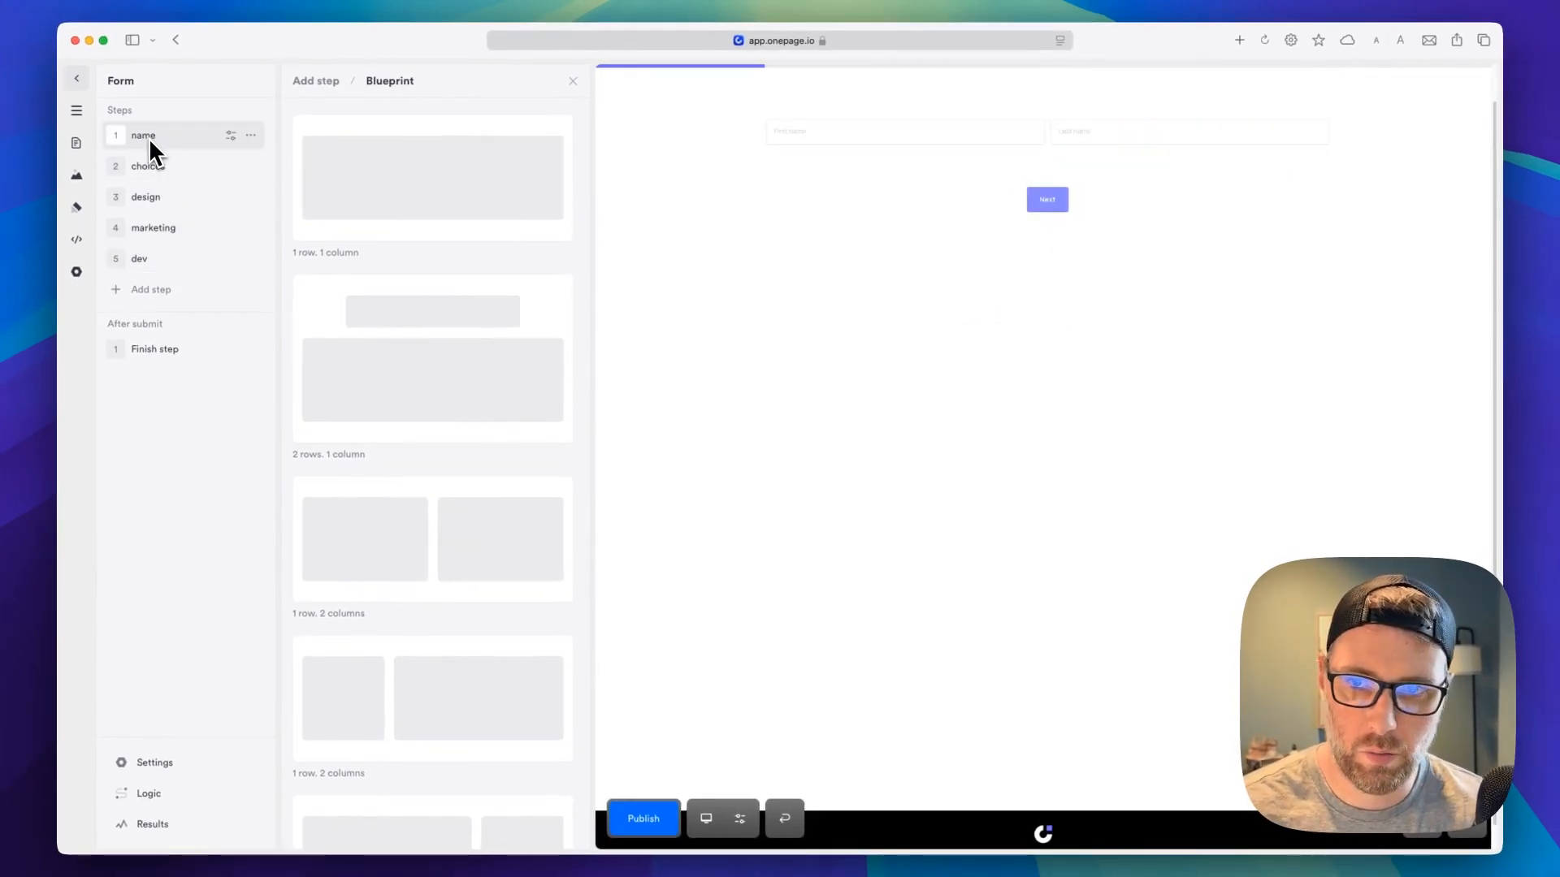
pyautogui.click(185, 174)
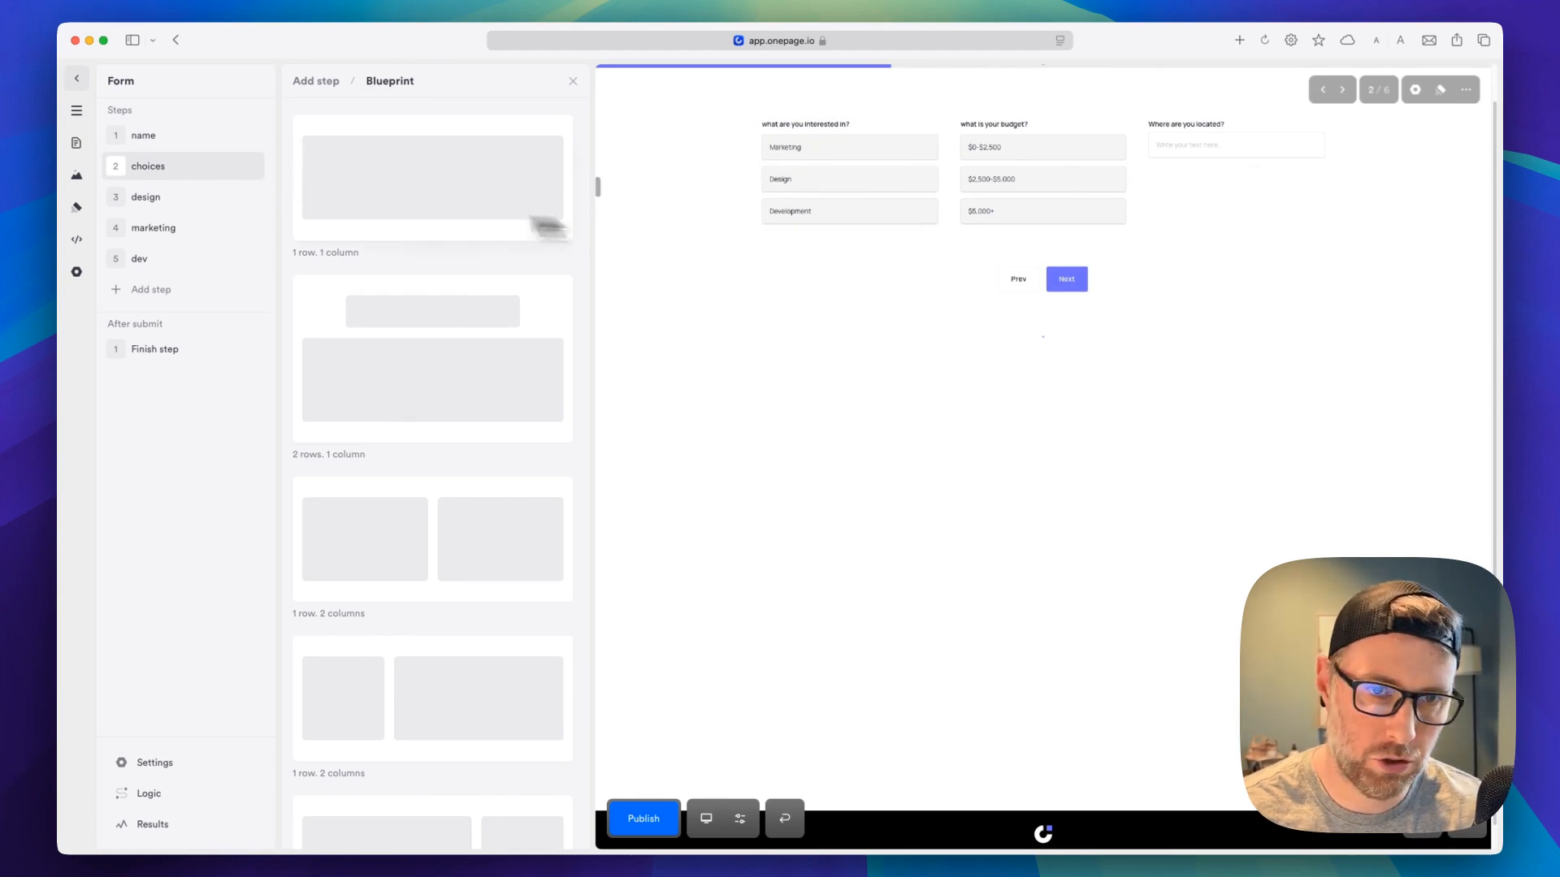
pyautogui.click(199, 198)
pyautogui.click(166, 229)
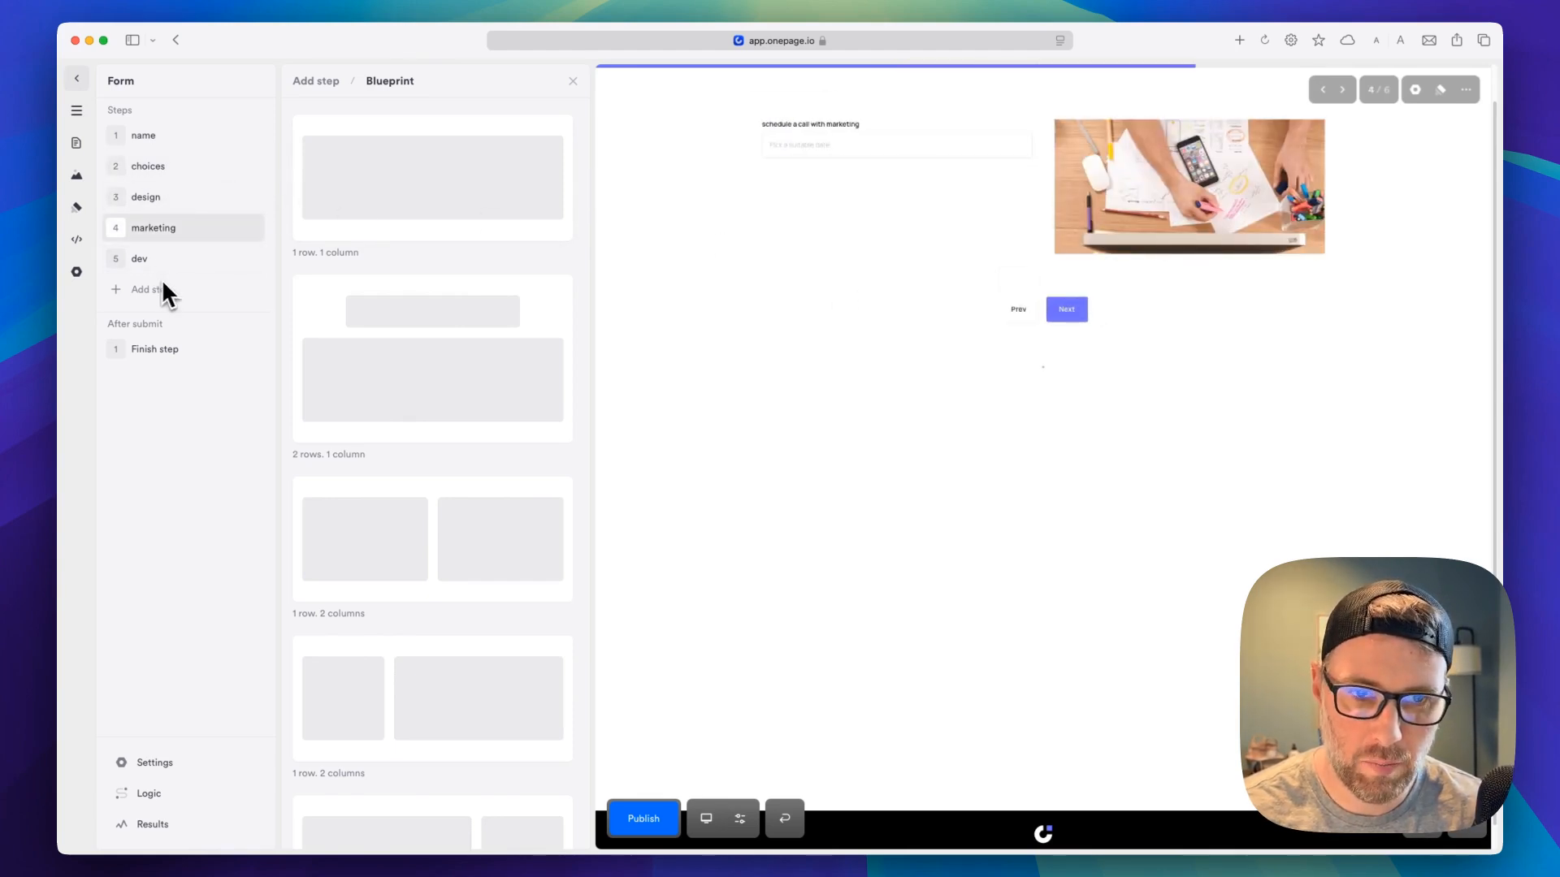
pyautogui.click(165, 264)
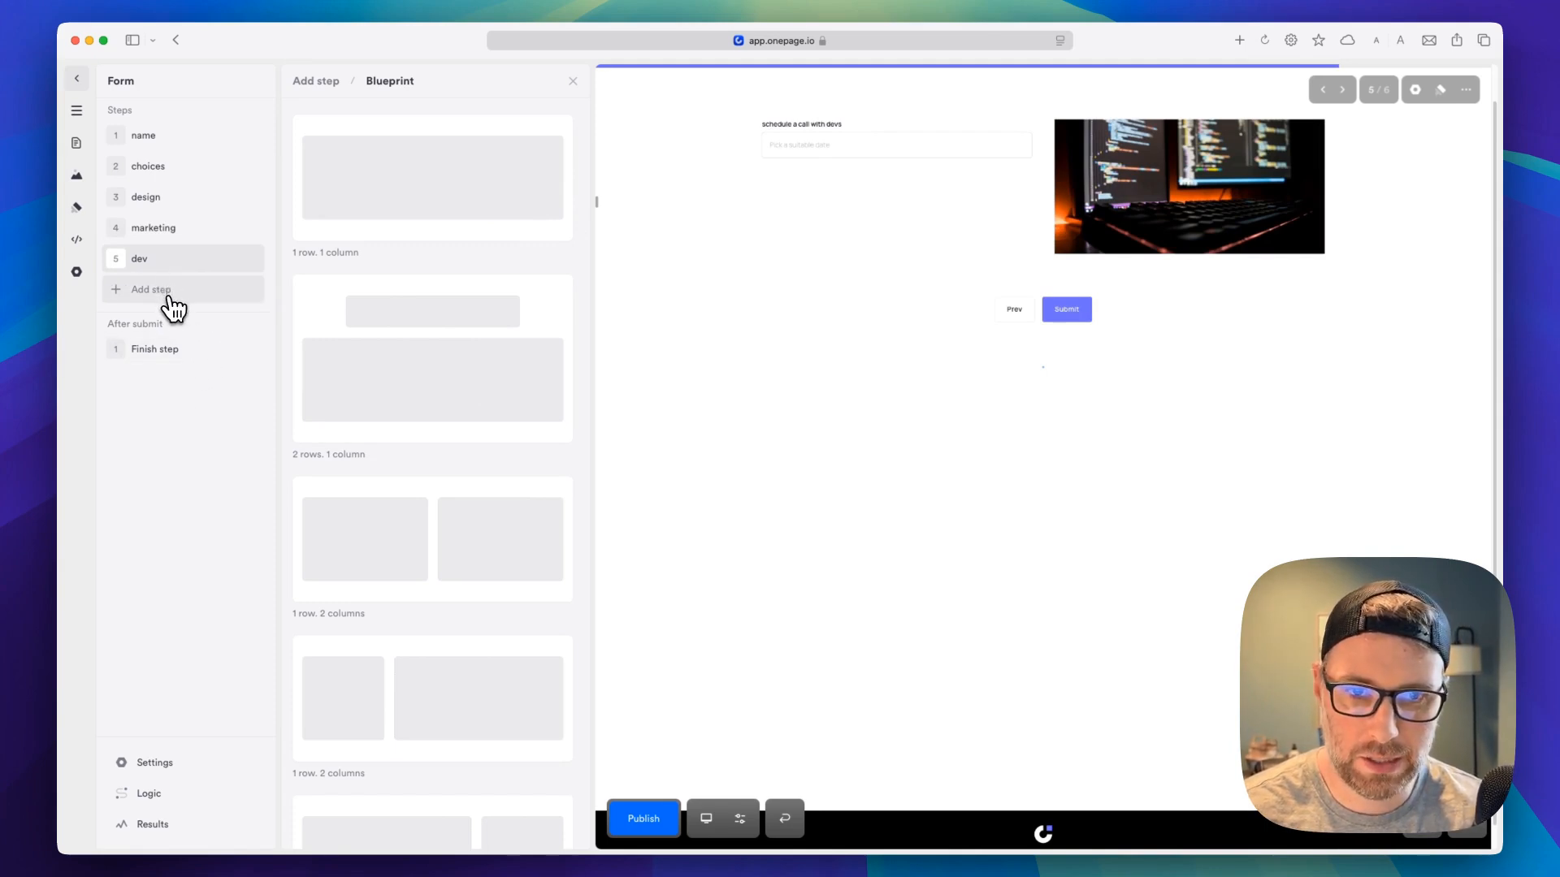
# Add a sixth form step from the 1 row, 1 column blueprint and insert an Uploader form element in it
pyautogui.click(412, 191)
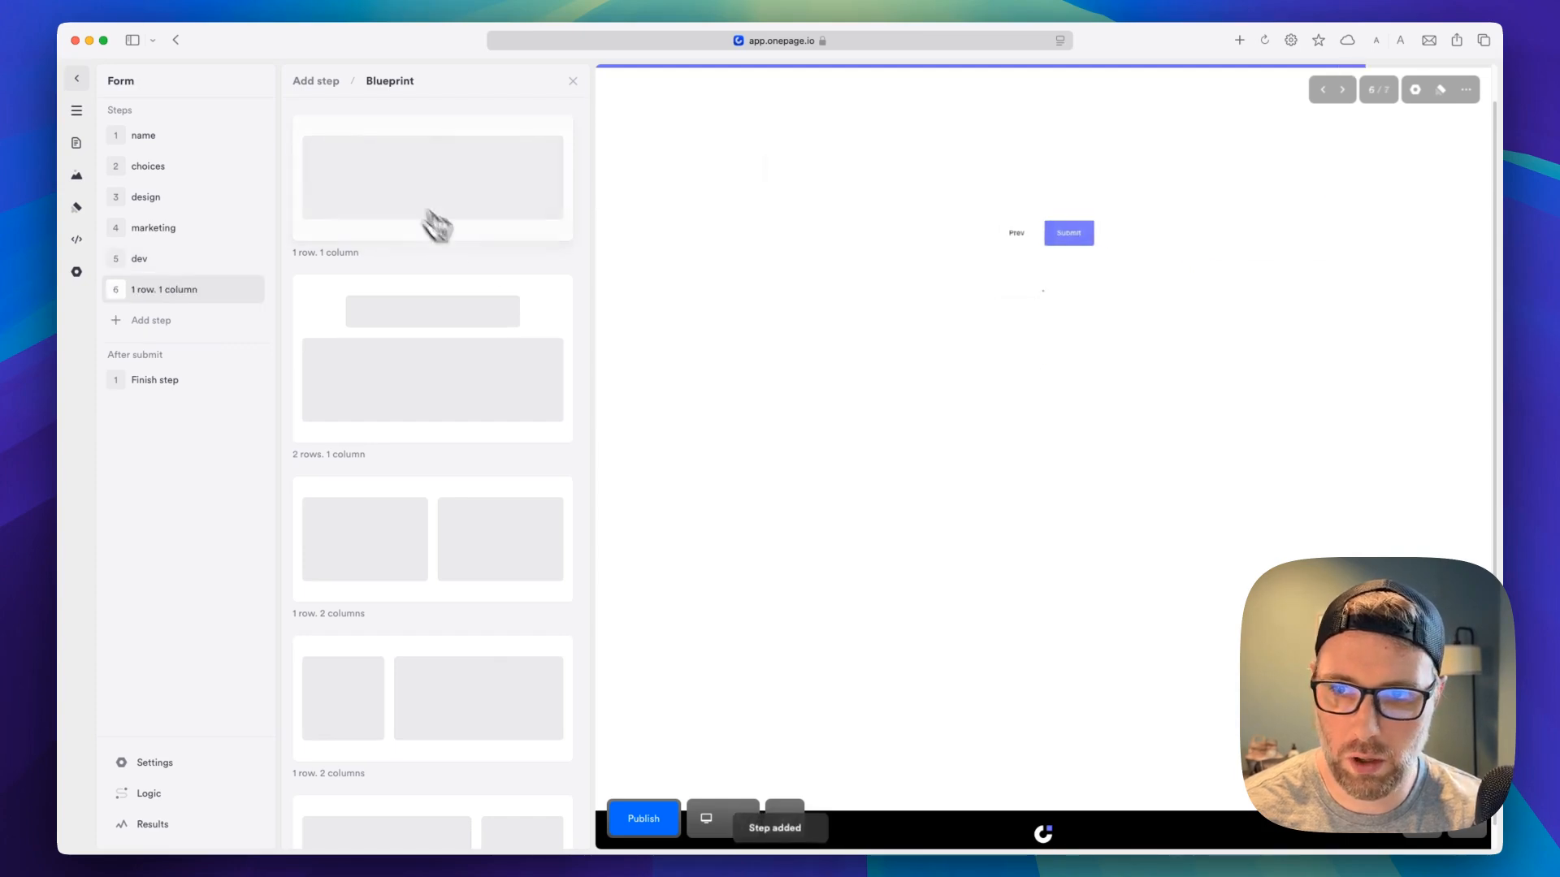
pyautogui.click(1058, 165)
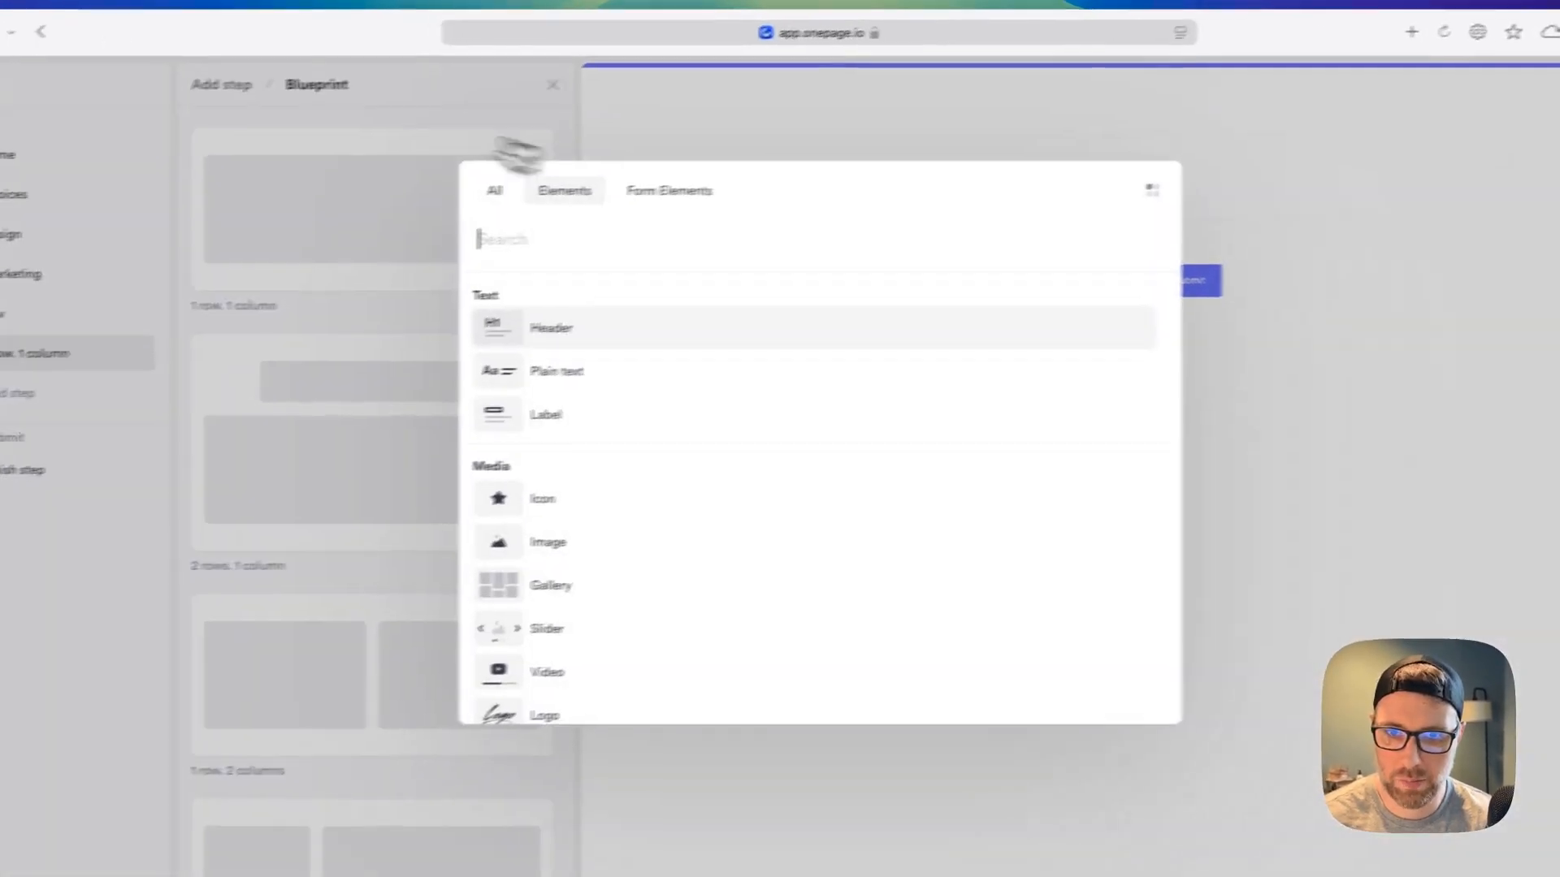
pyautogui.scroll(-10, 658, 463)
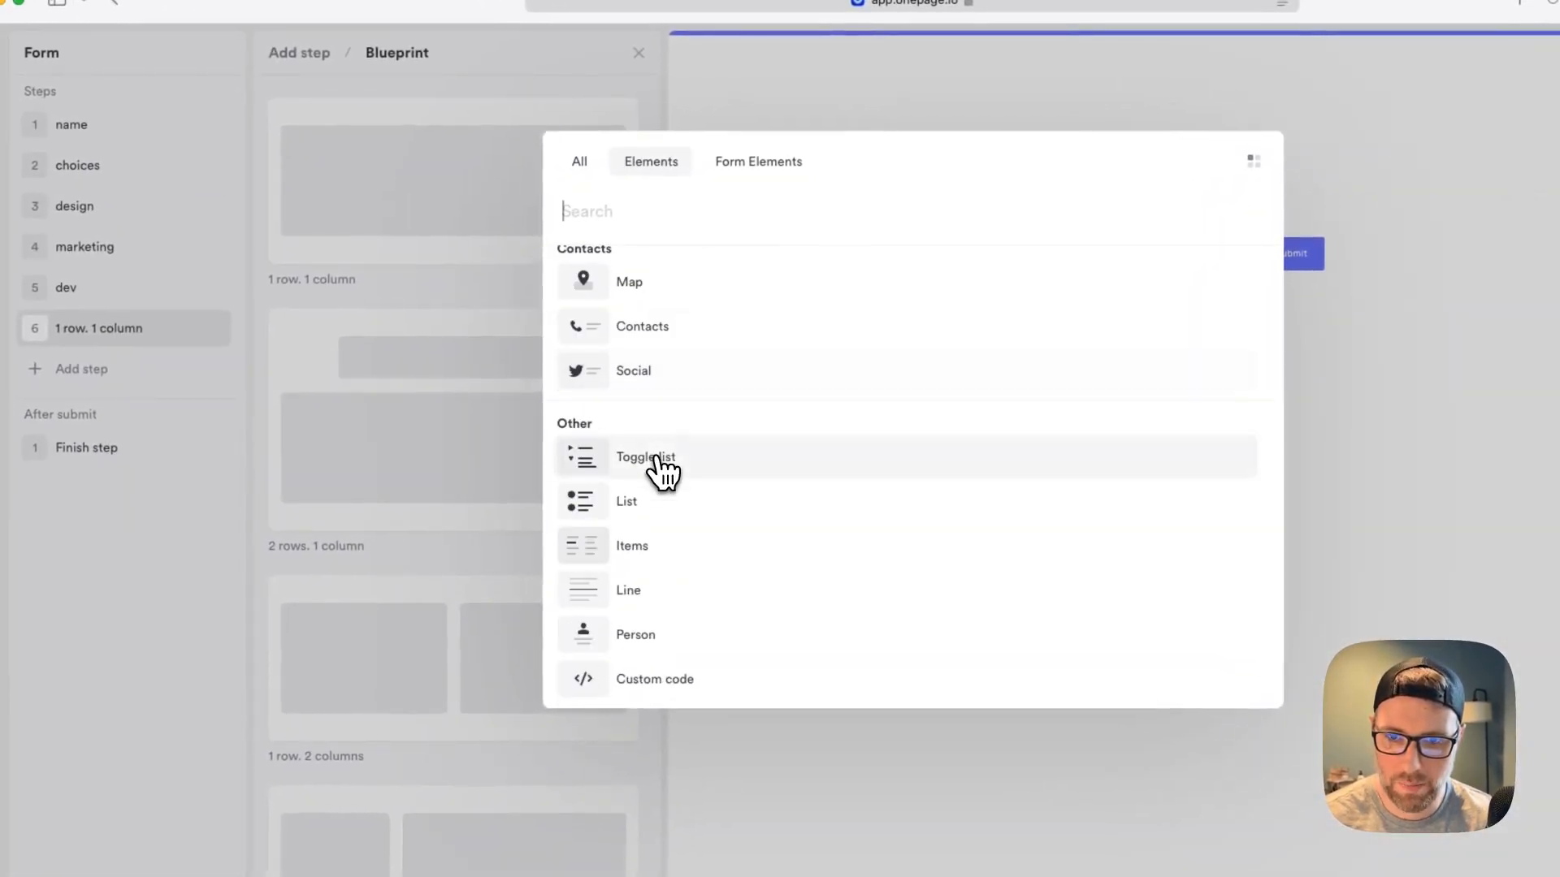
pyautogui.click(759, 161)
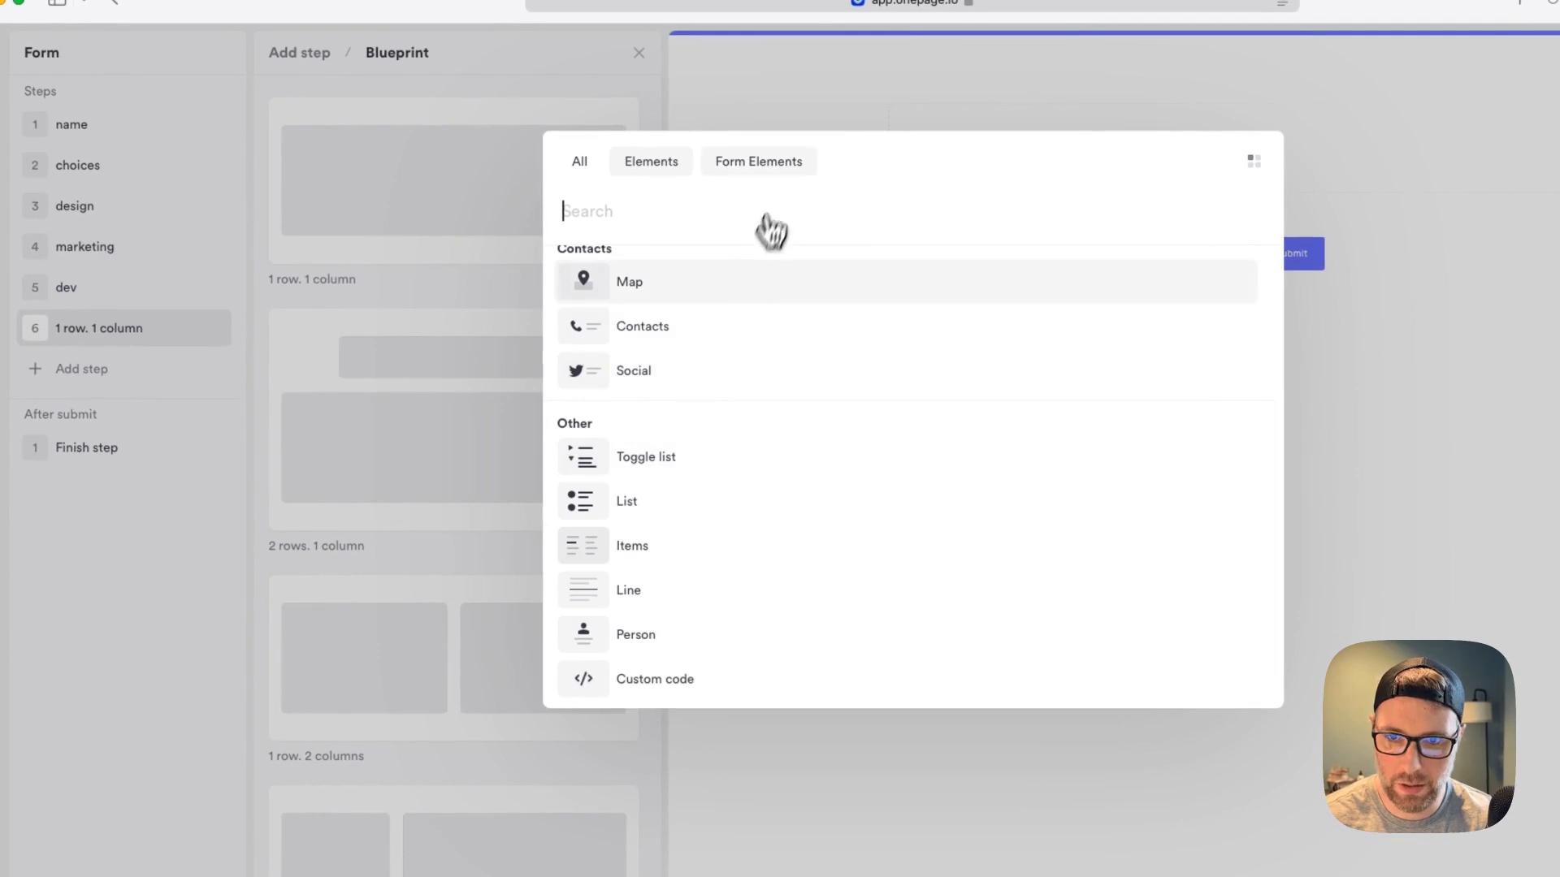
pyautogui.scroll(-8, 669, 569)
pyautogui.scroll(-2, 668, 585)
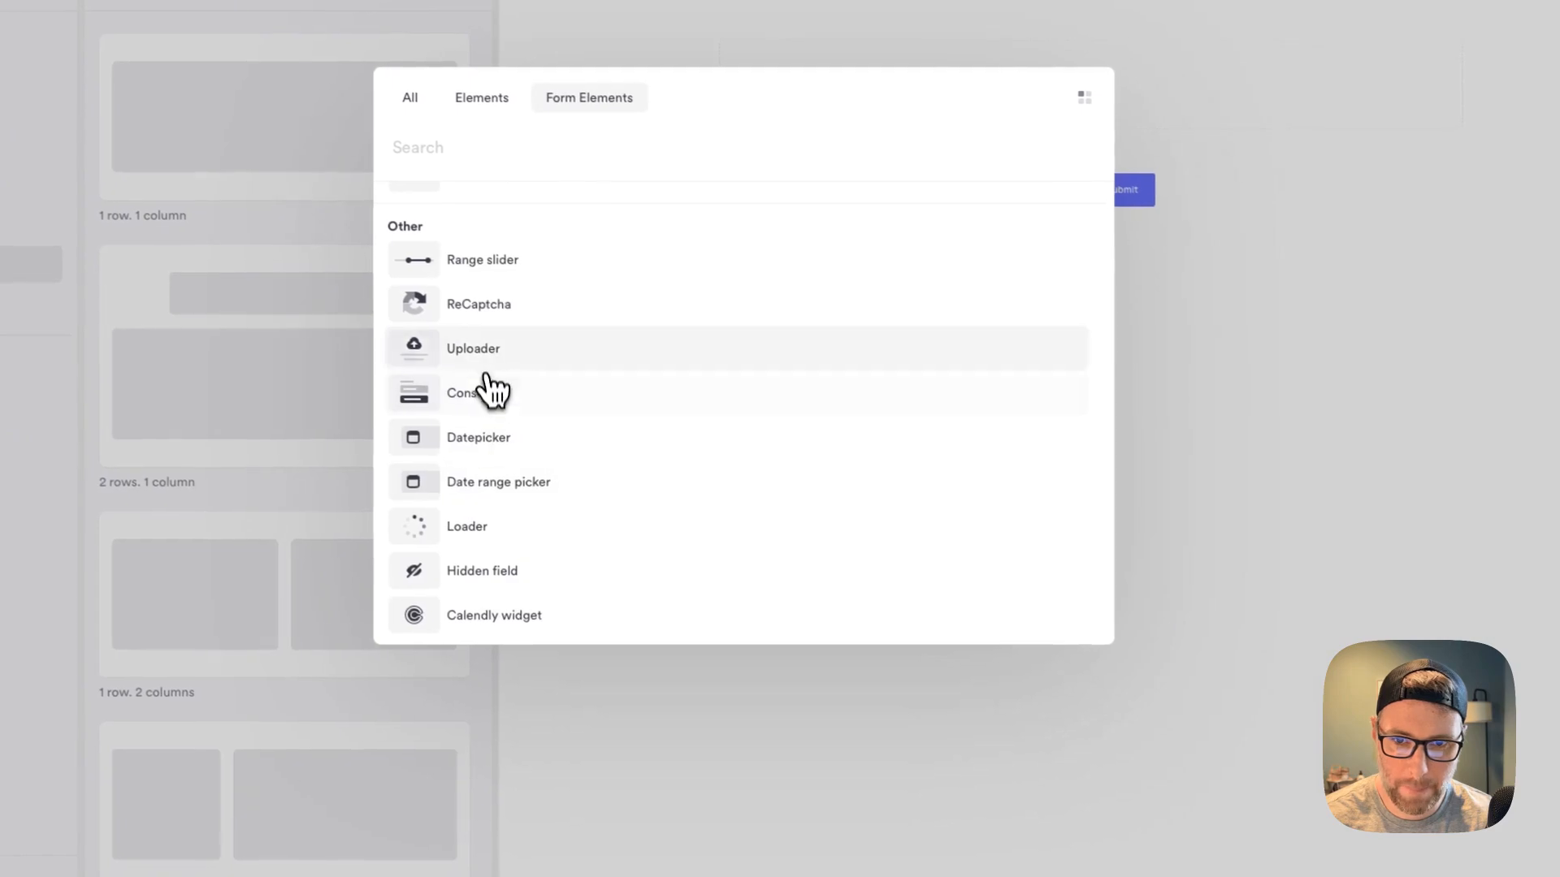
pyautogui.click(487, 373)
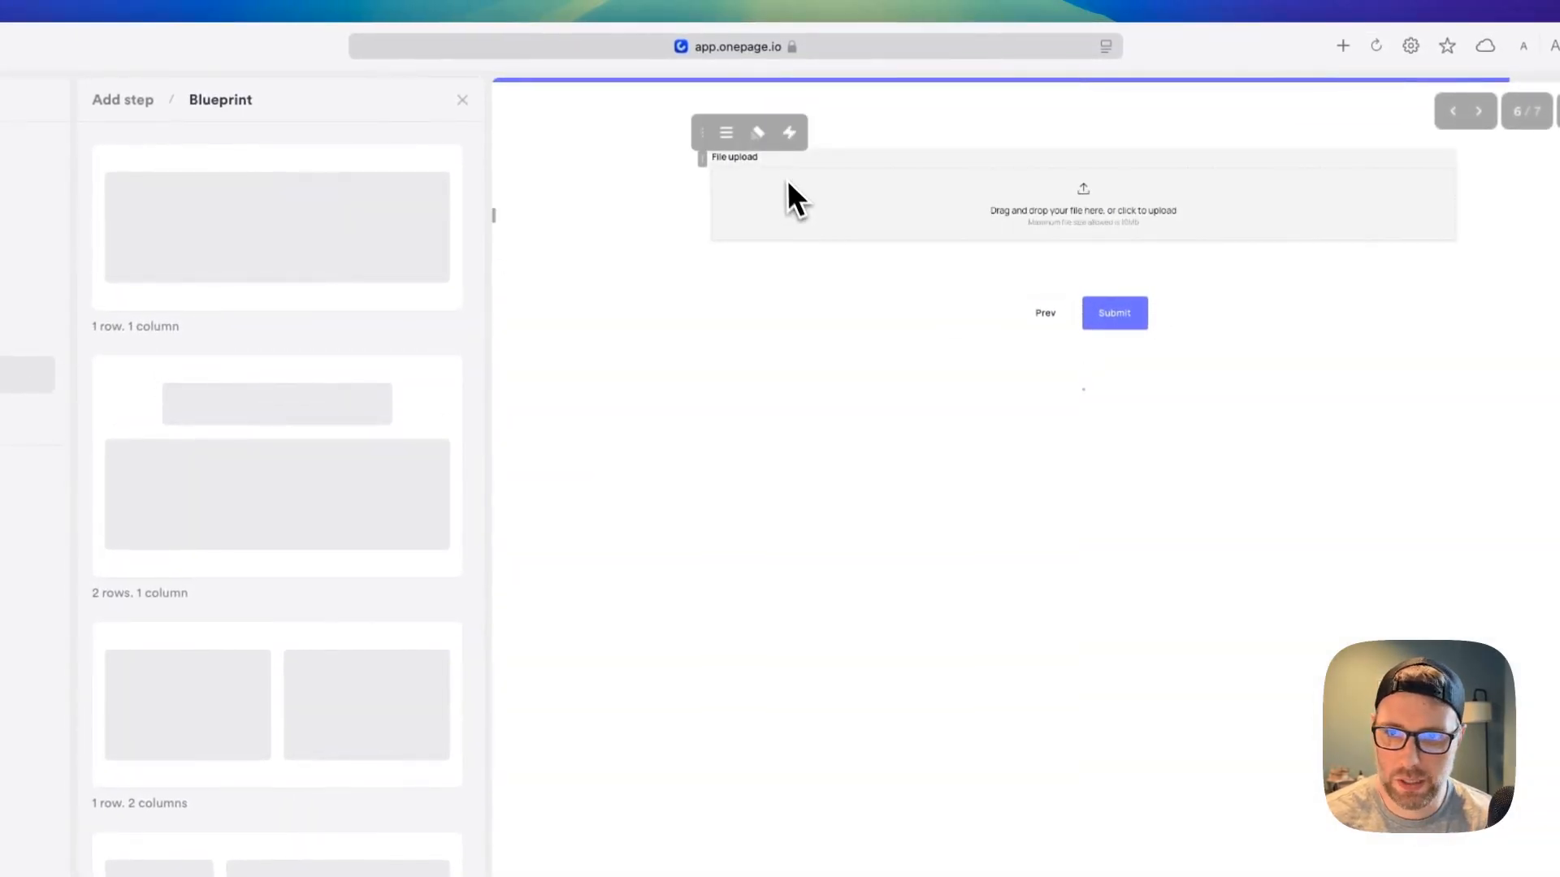
# Change the Uploader's label to "Upload any necessary files"
pyautogui.click(757, 164)
pyautogui.write('Upload any n')
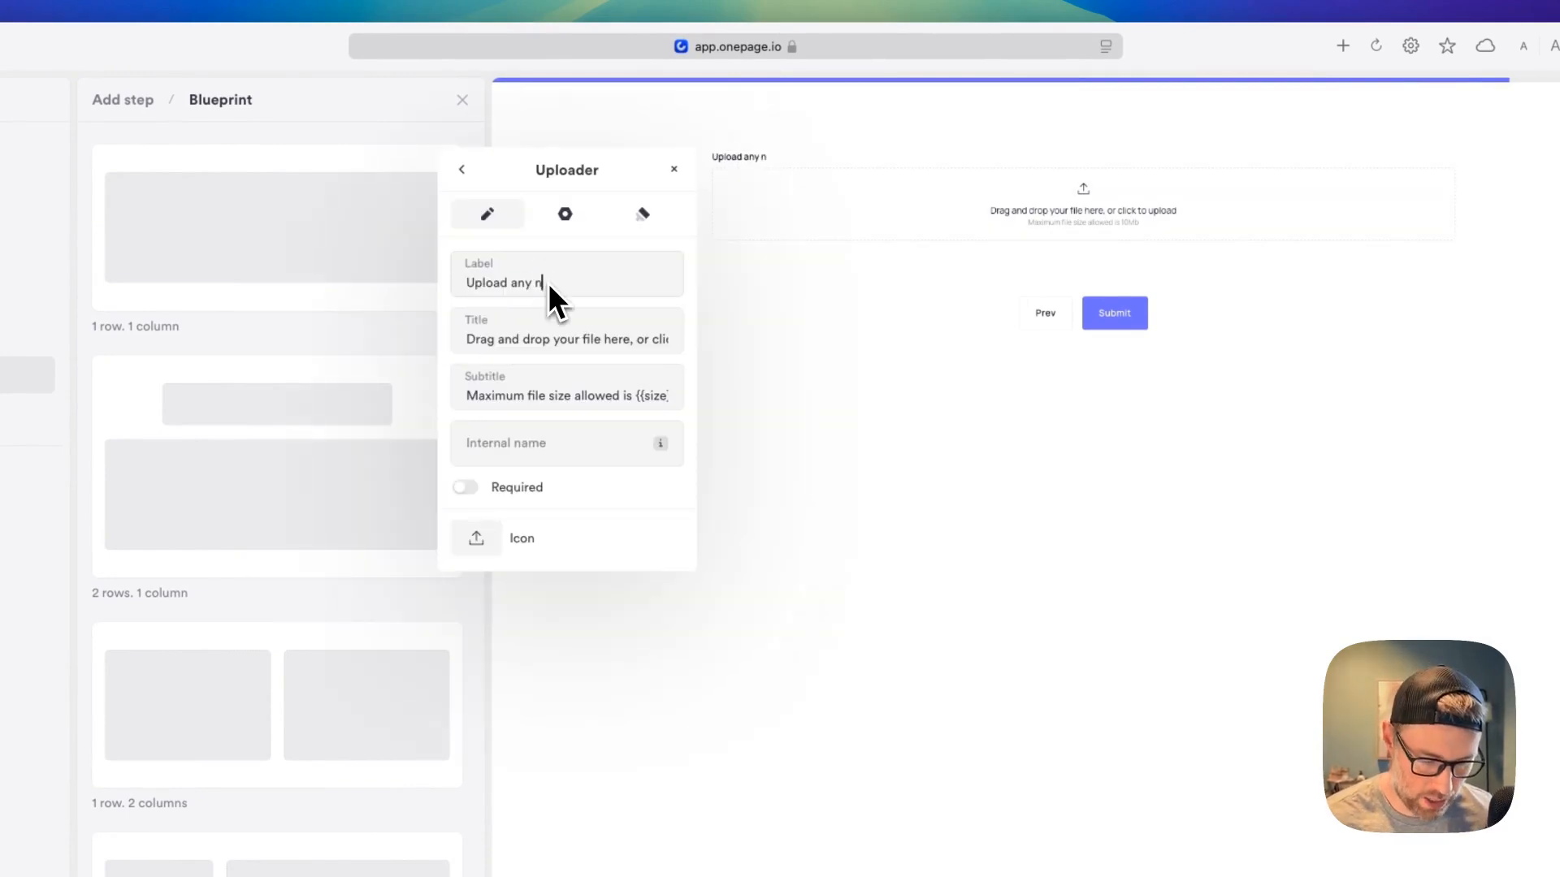
pyautogui.write('ecessary f')
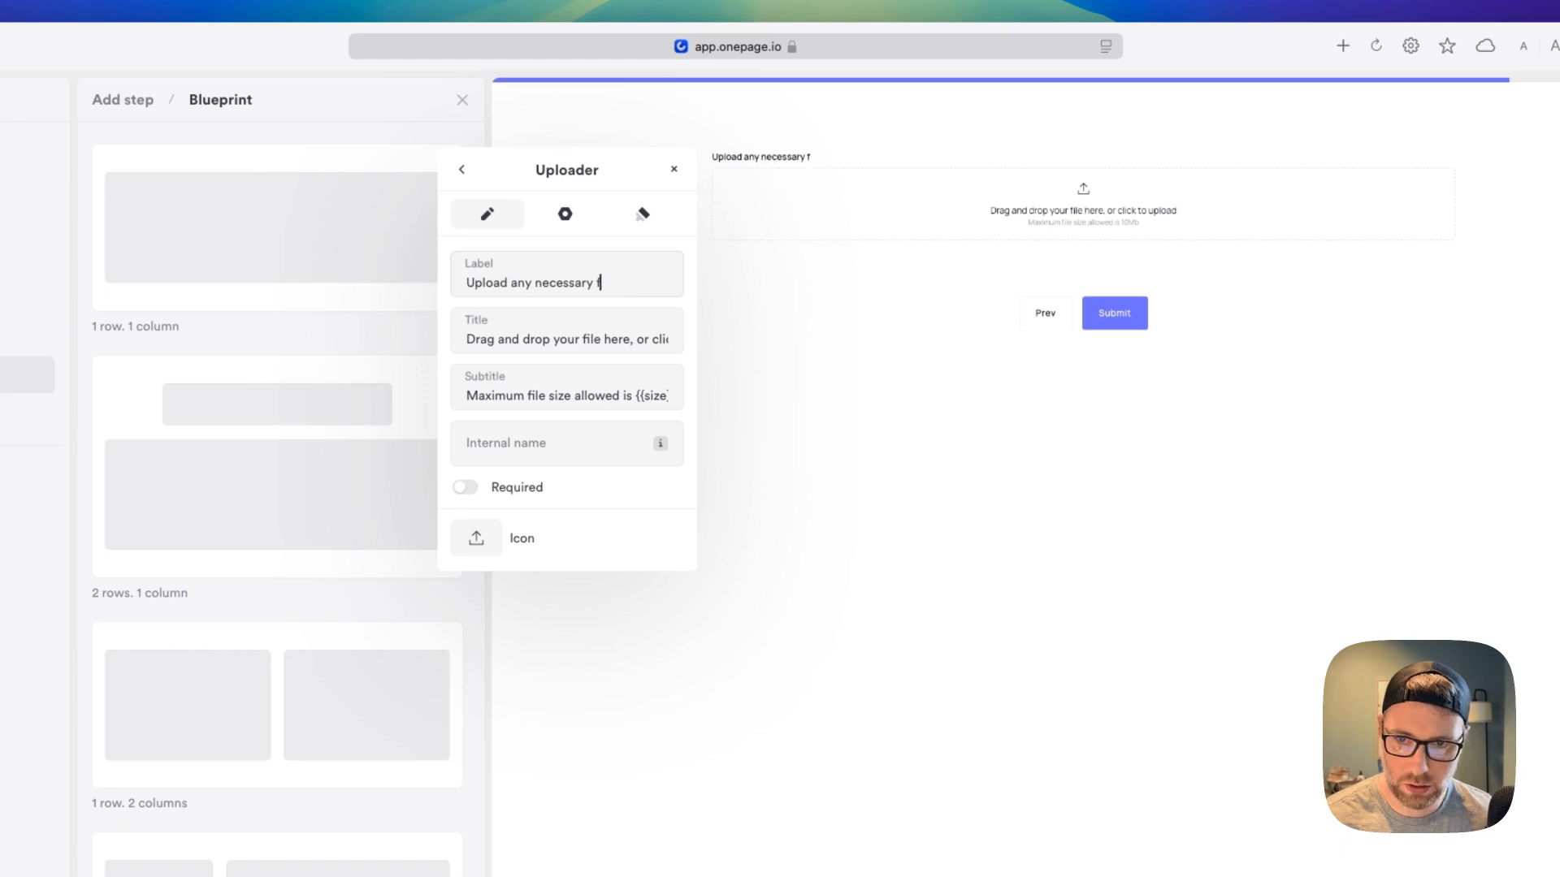
pyautogui.write('iles')
pyautogui.click(817, 354)
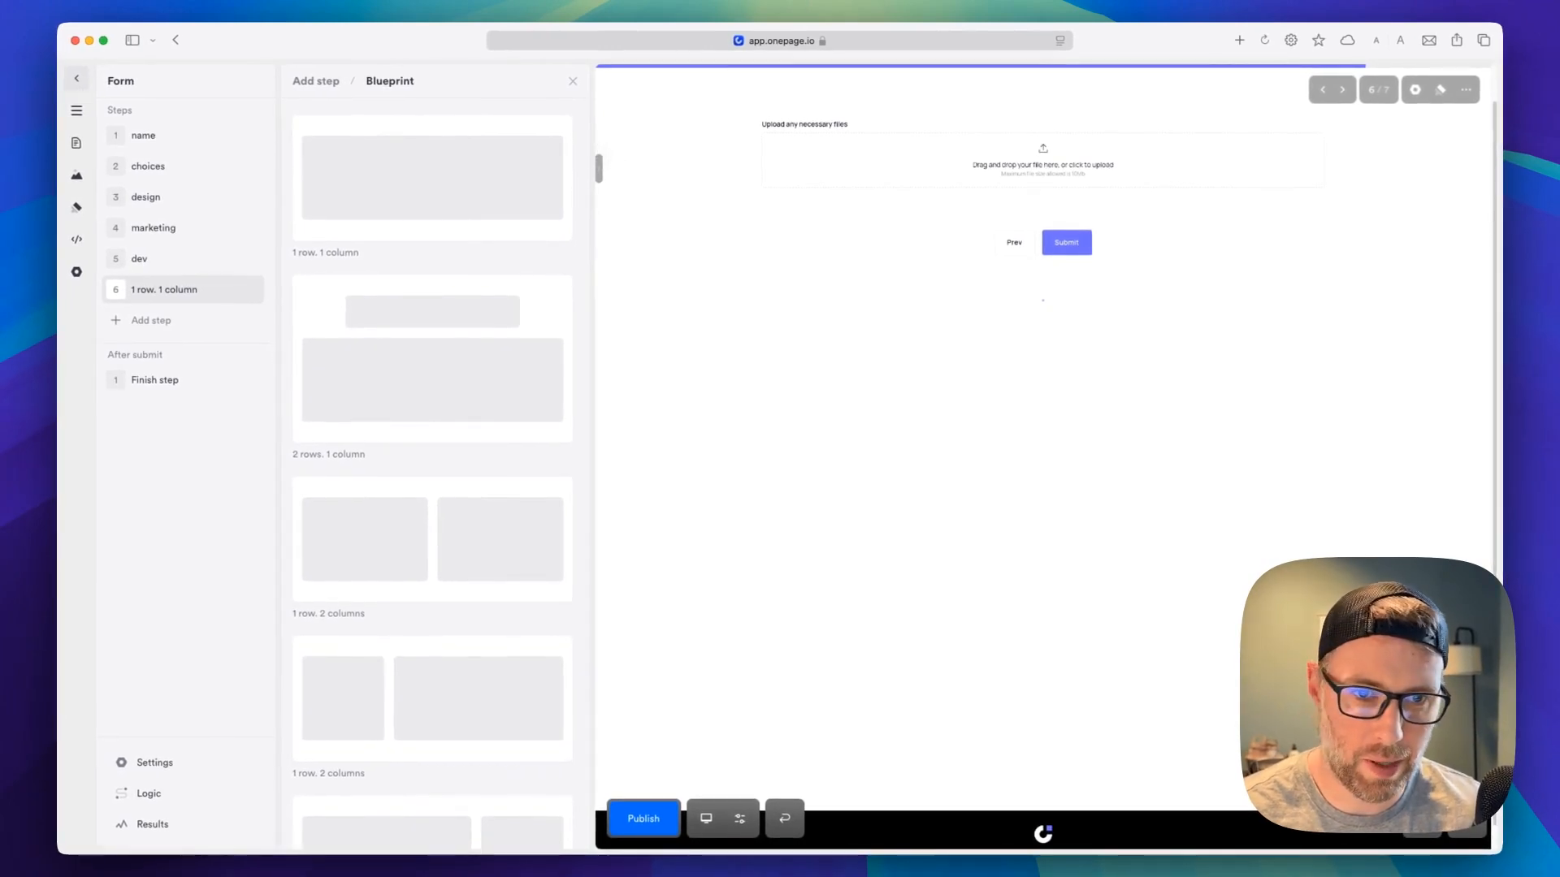
# In the Finish step, delete the paragraph text beneath the "Thank you for contacting us" heading
pyautogui.click(146, 382)
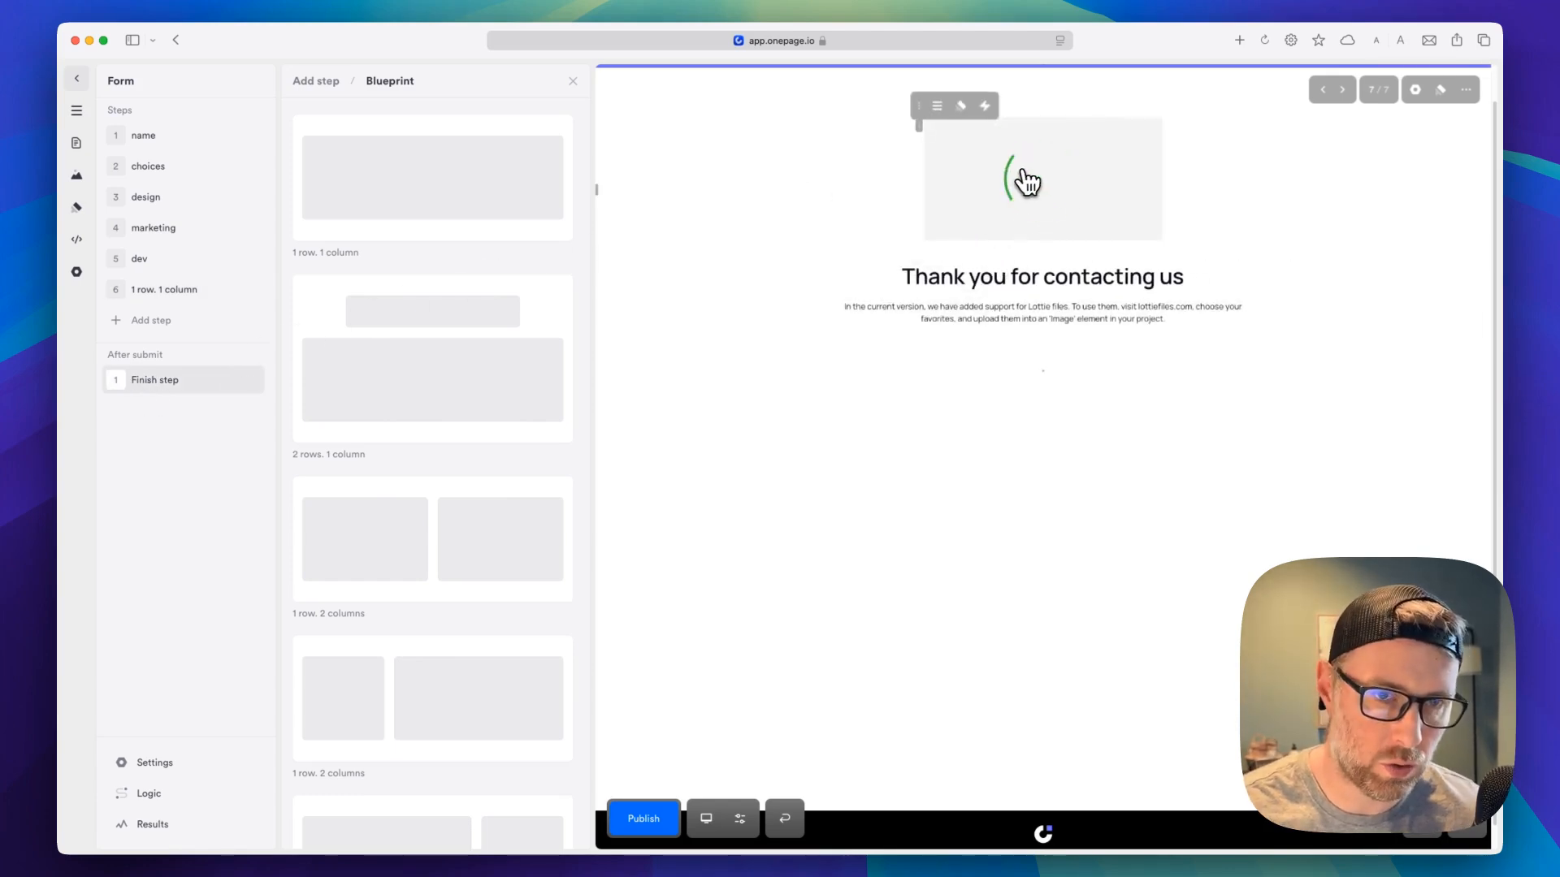
pyautogui.tripleClick(1010, 321)
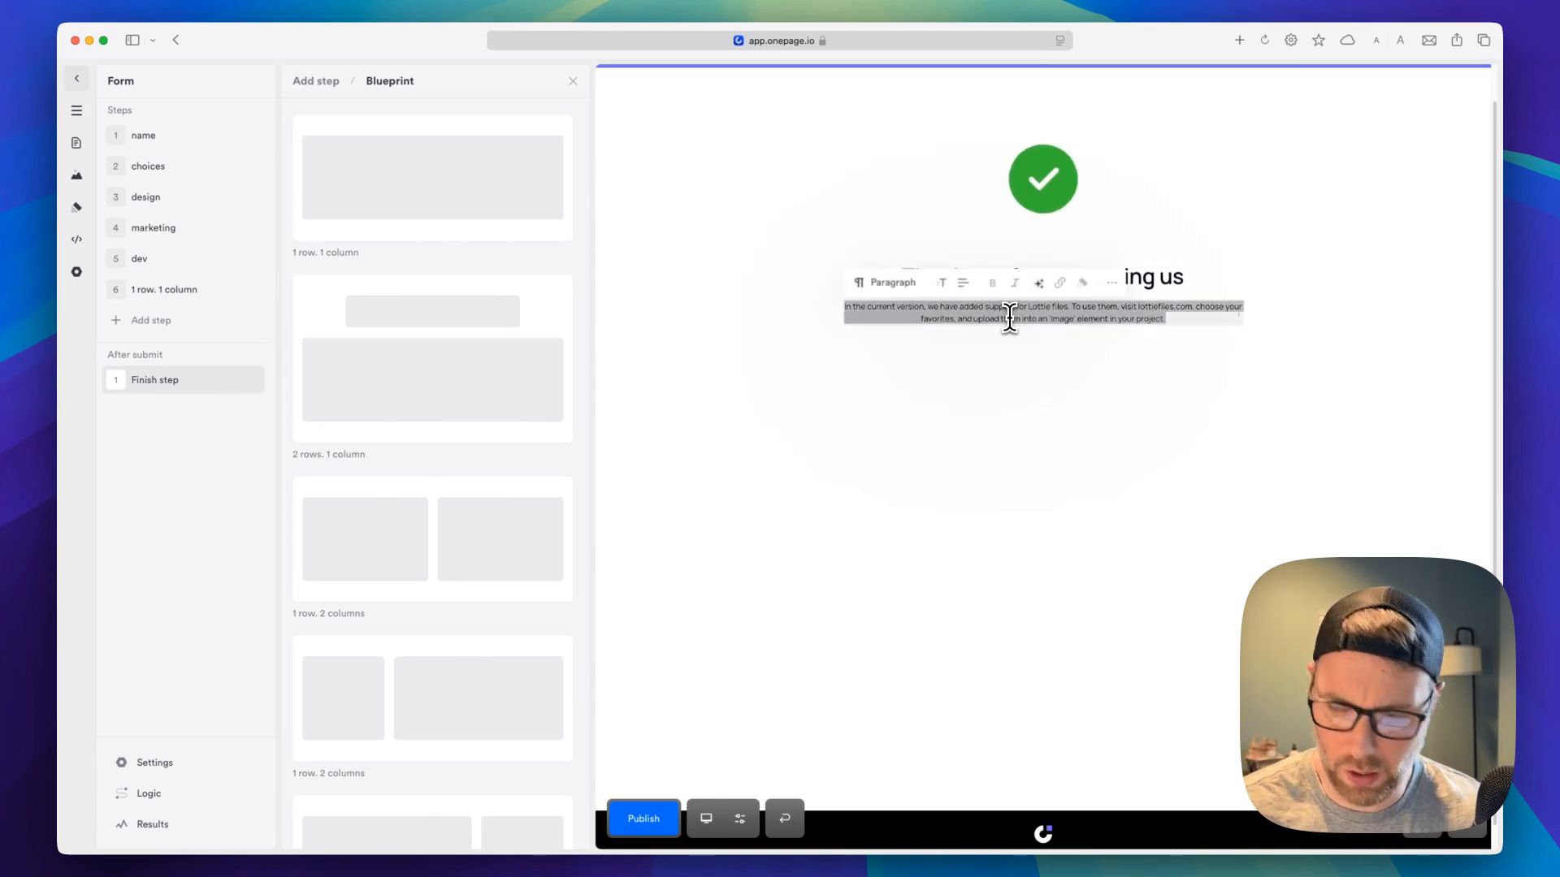
pyautogui.press('BackSpace')
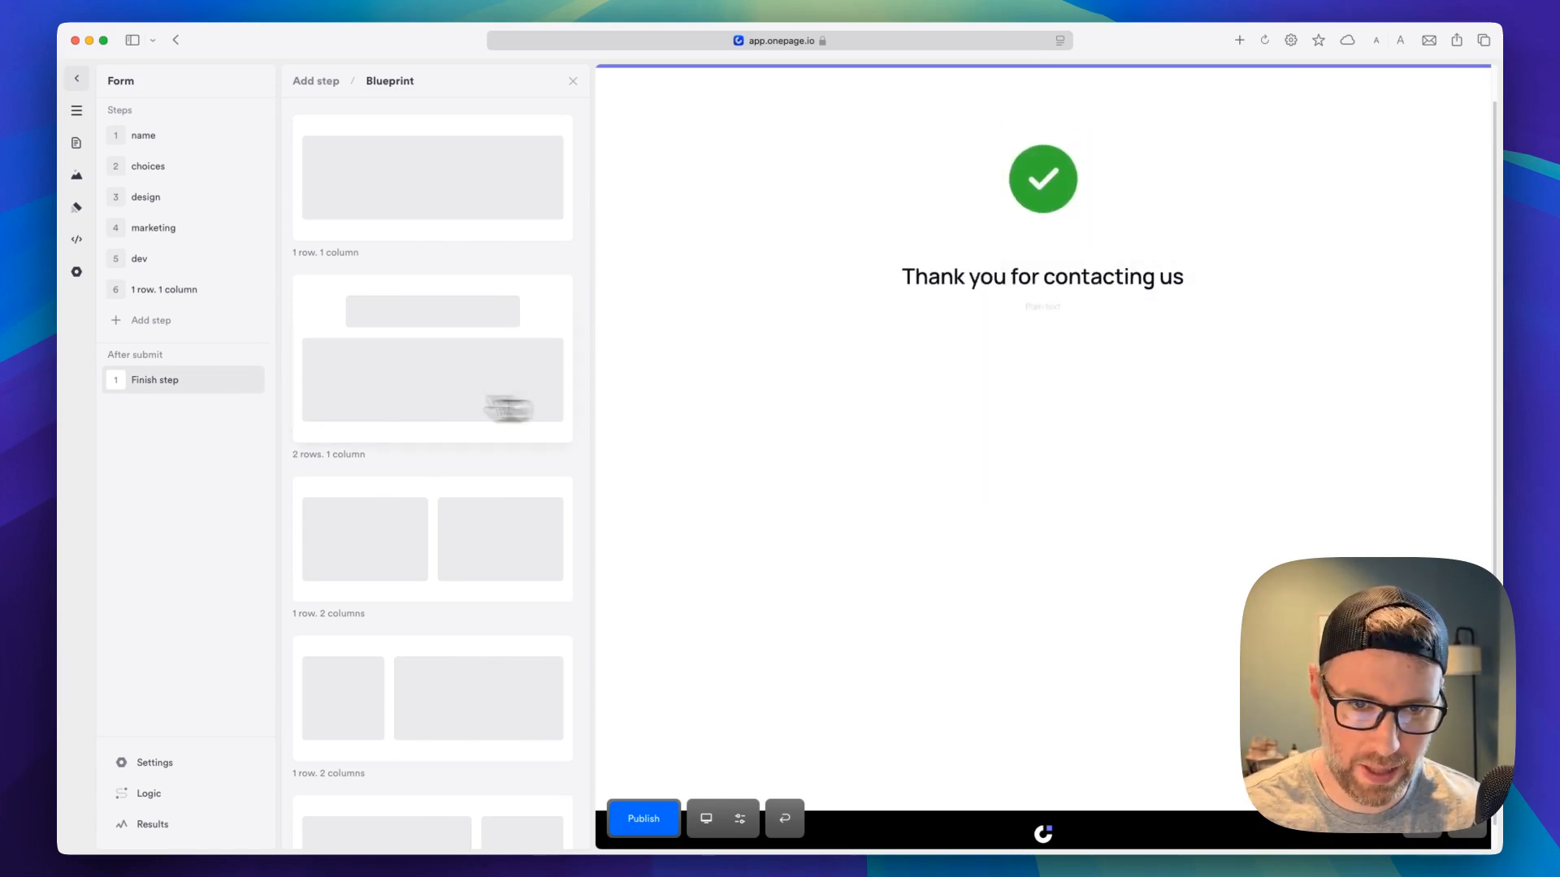
# Examine the Finish step's after-submit actions, the available extra actions, and its settings and style options
pyautogui.click(232, 382)
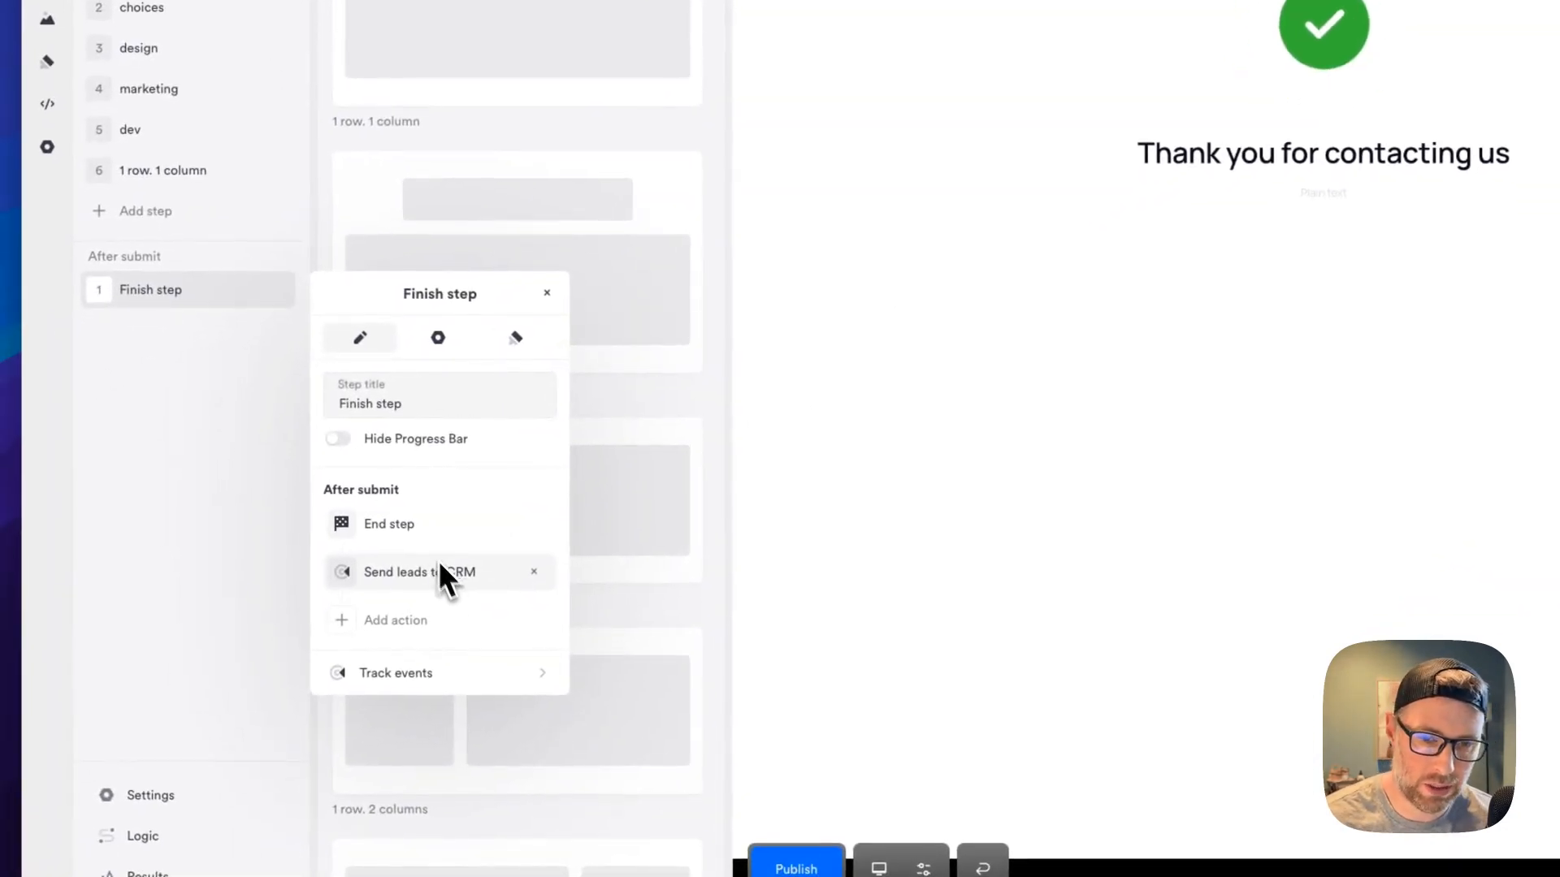
pyautogui.click(389, 622)
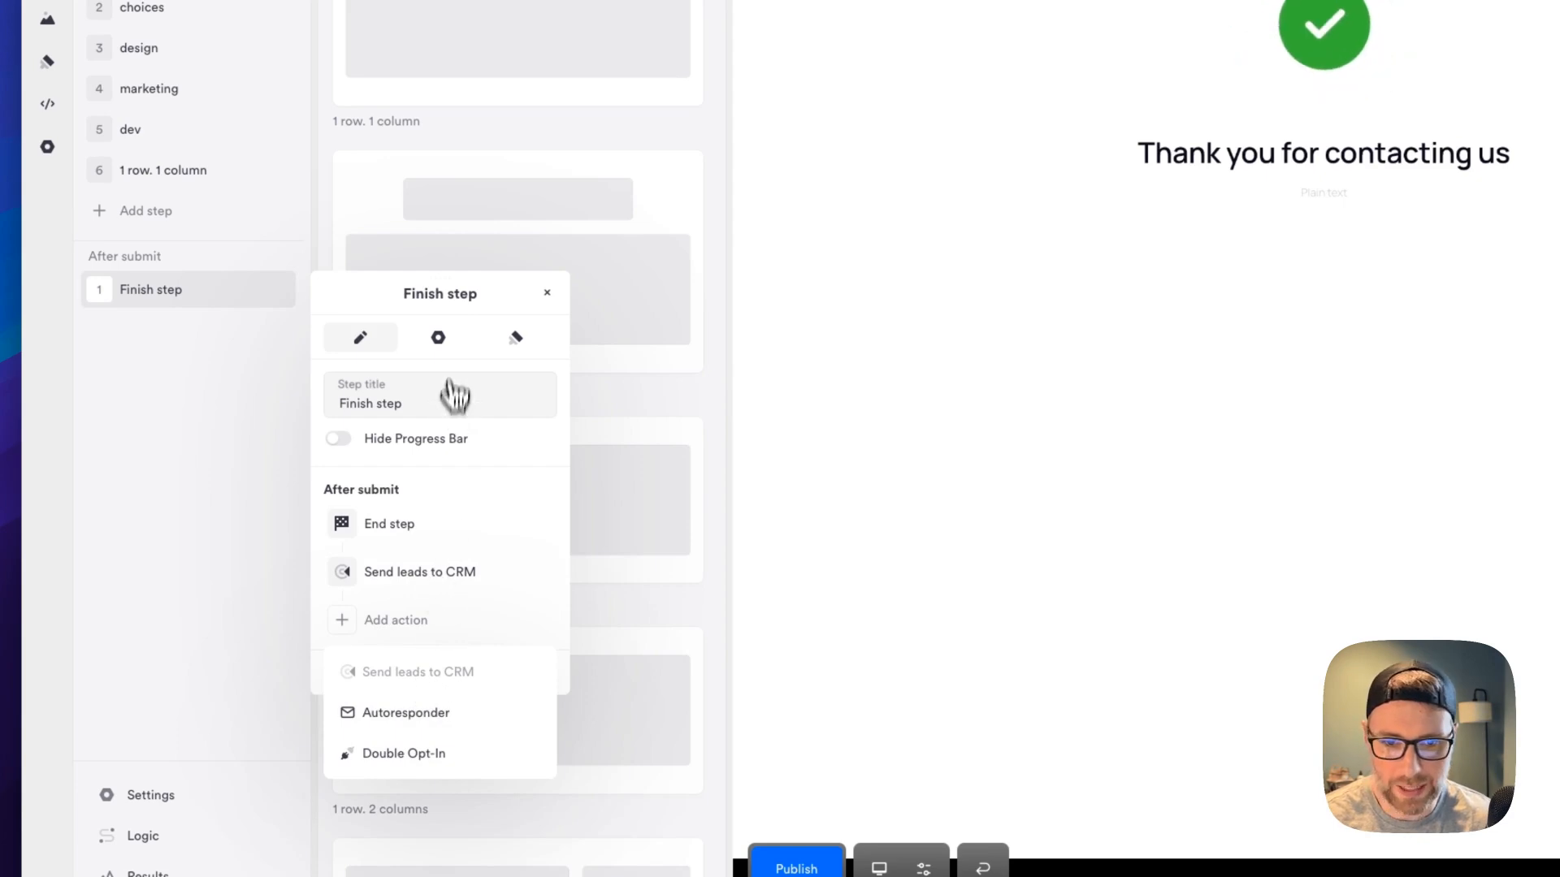
pyautogui.click(444, 345)
pyautogui.click(441, 339)
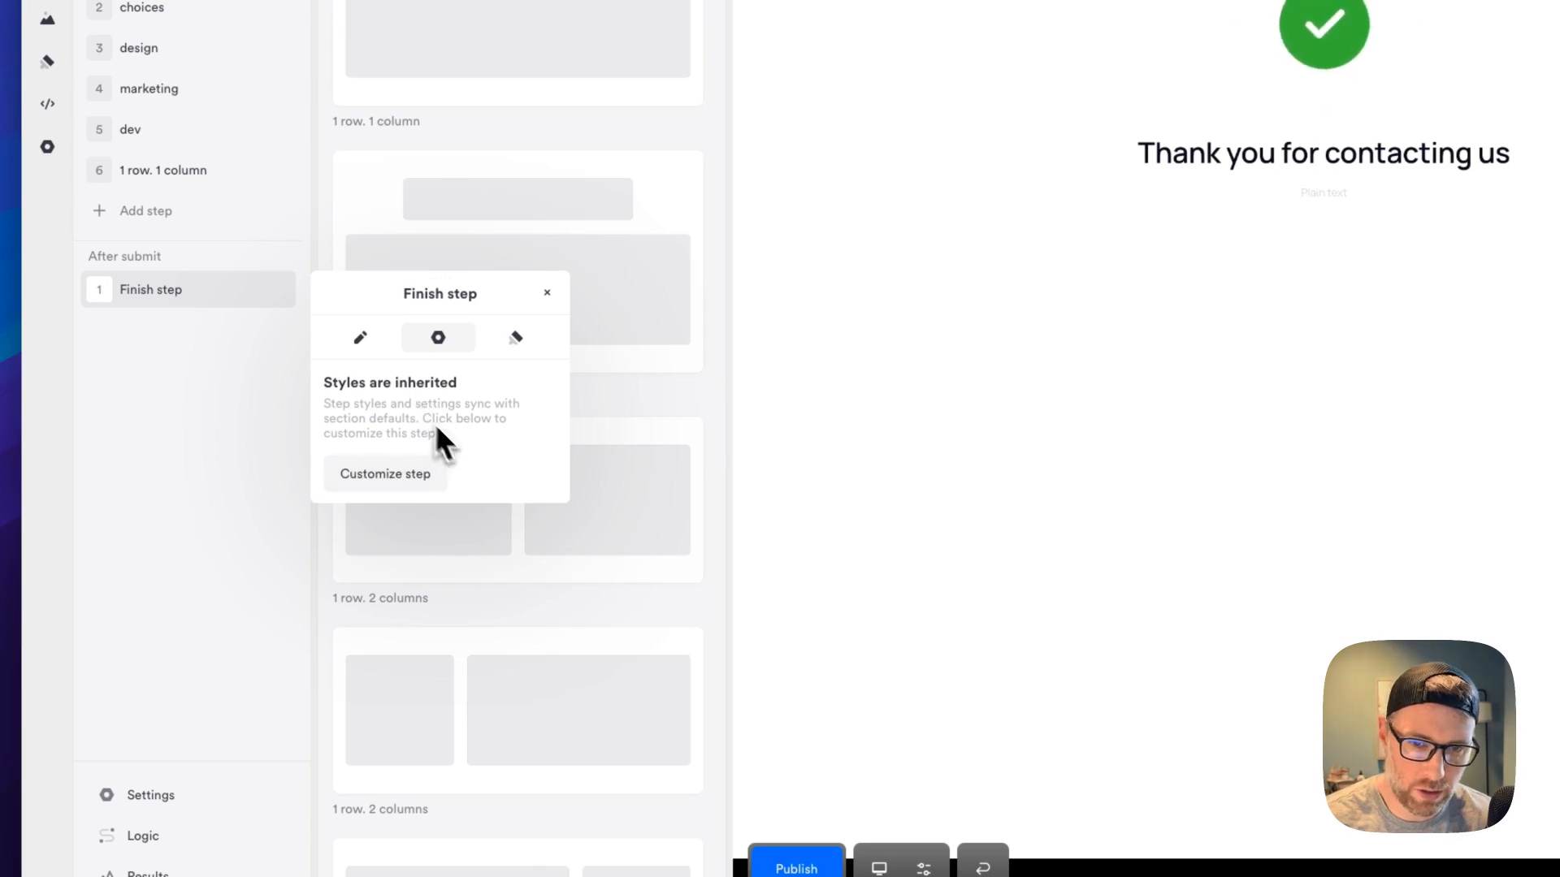
pyautogui.click(517, 337)
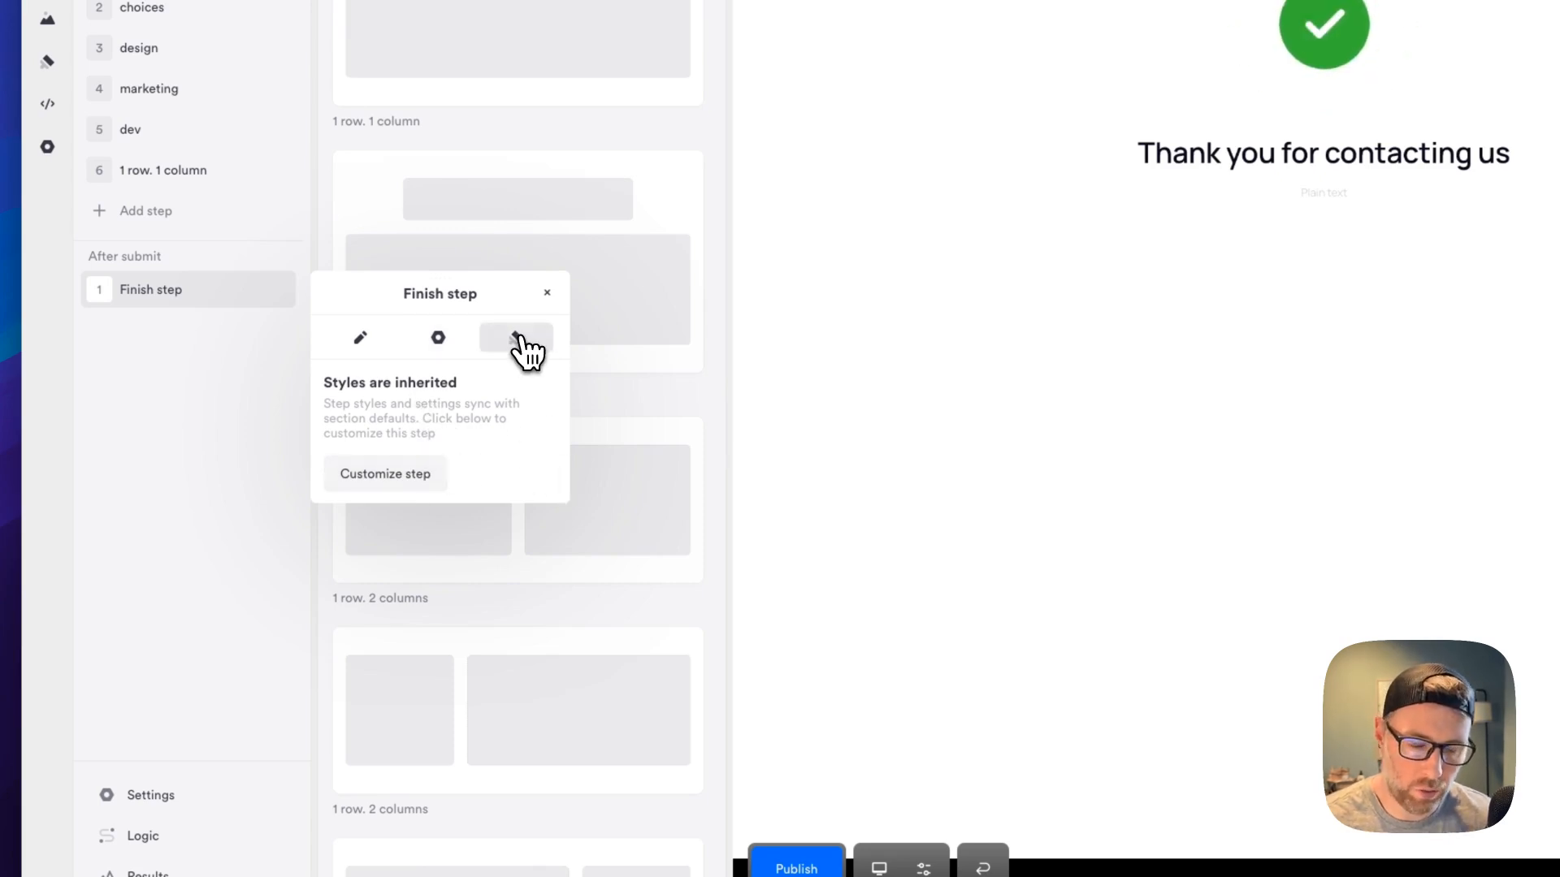
pyautogui.click(547, 293)
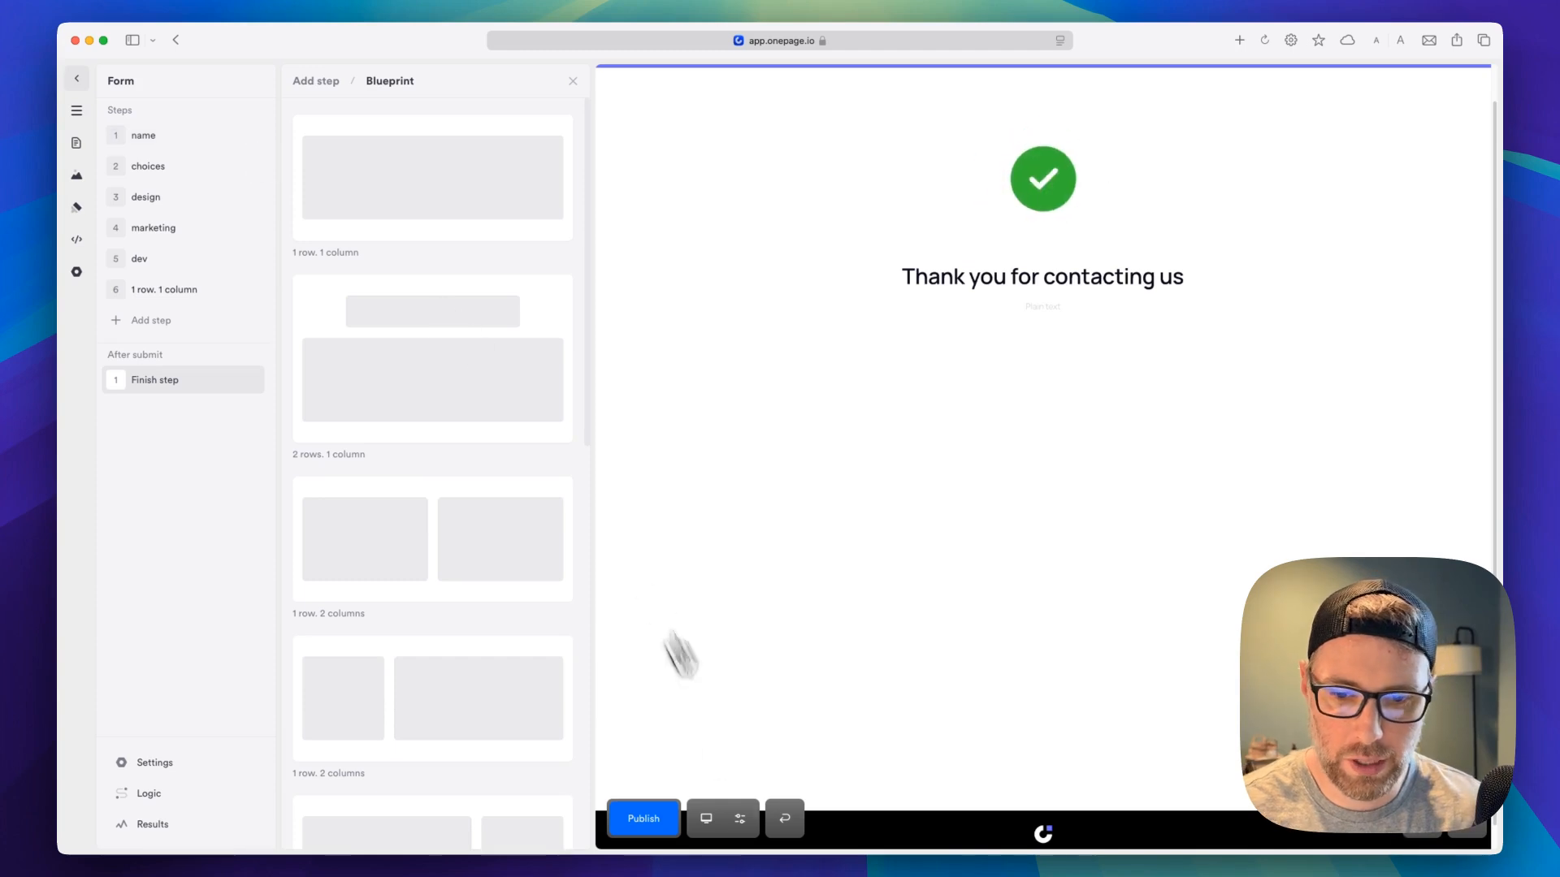
# Publish the page and open the live site with the form
pyautogui.click(654, 818)
pyautogui.click(763, 623)
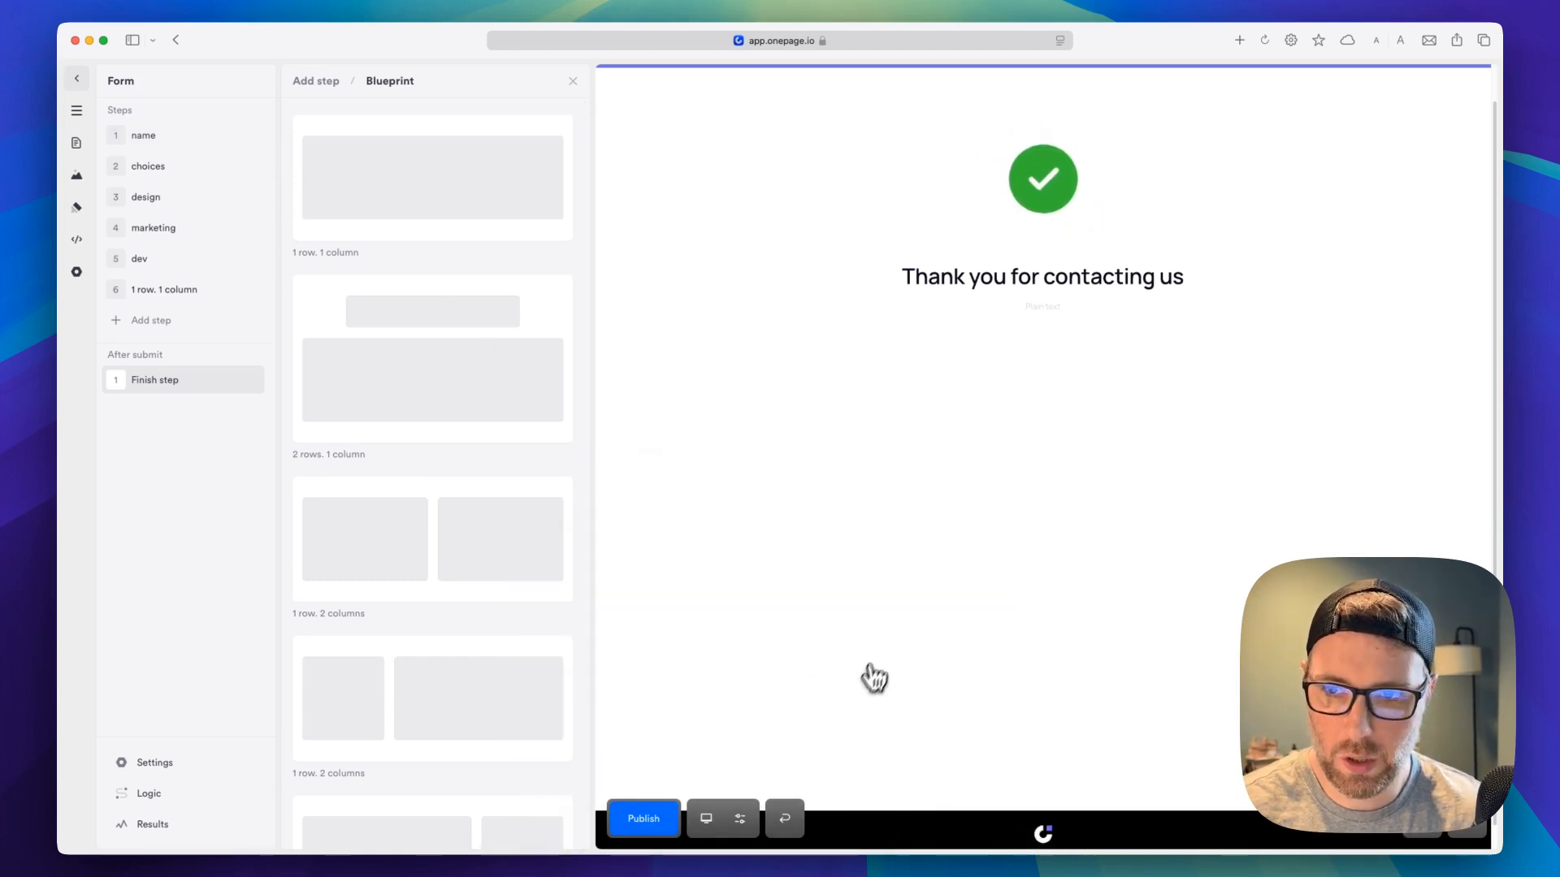
pyautogui.click(810, 267)
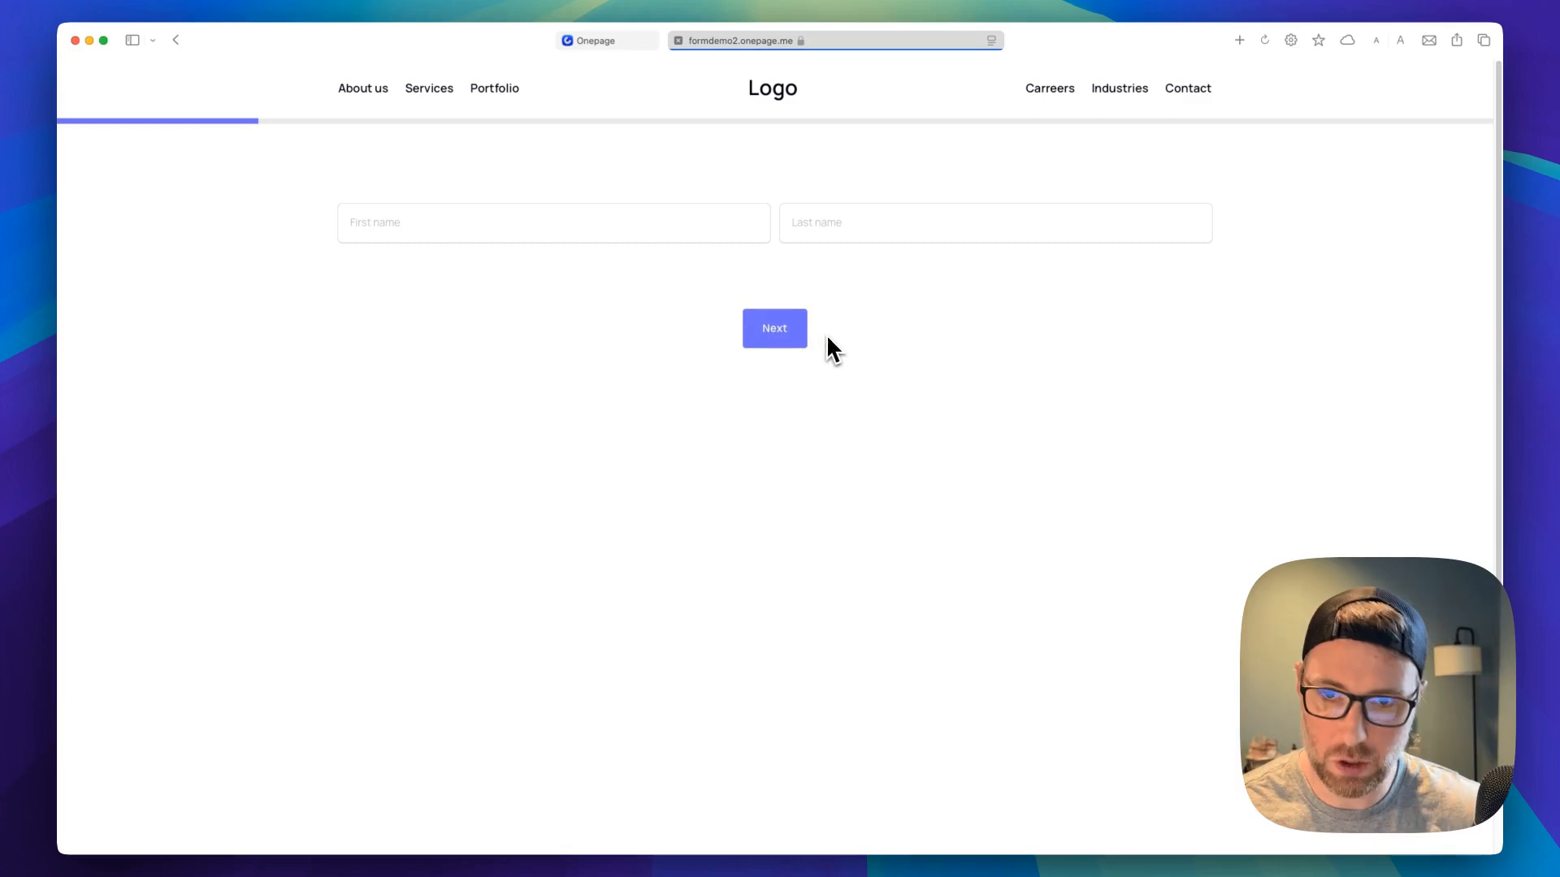
# Fill in the first and last name on the live form and advance to the choices step
pyautogui.click(539, 206)
pyautogui.write('john')
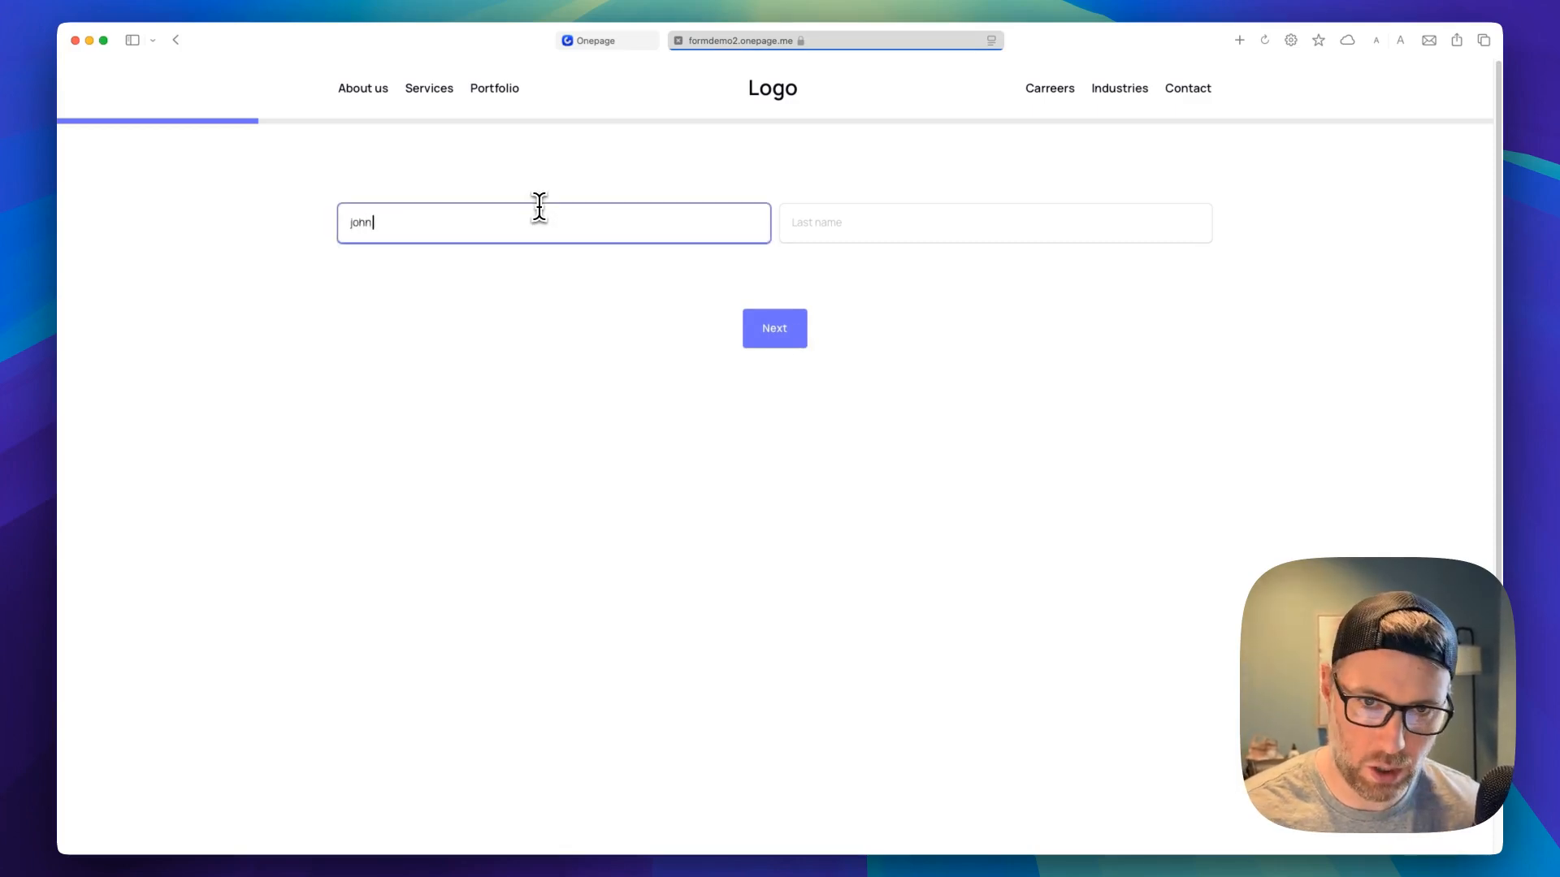
pyautogui.press('Tab')
pyautogui.write('doe')
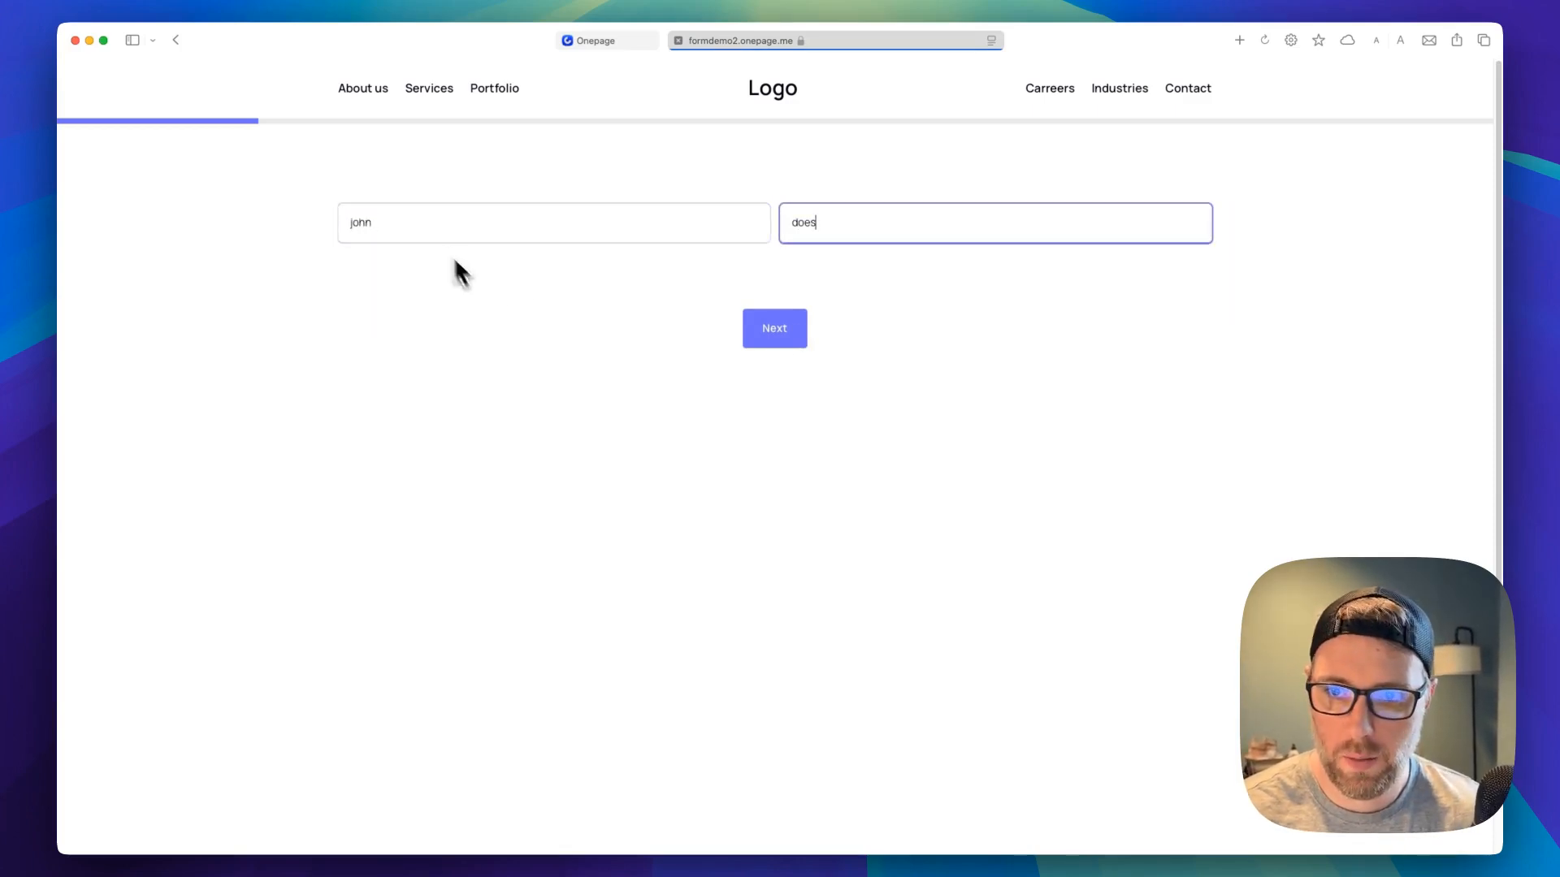
pyautogui.click(747, 338)
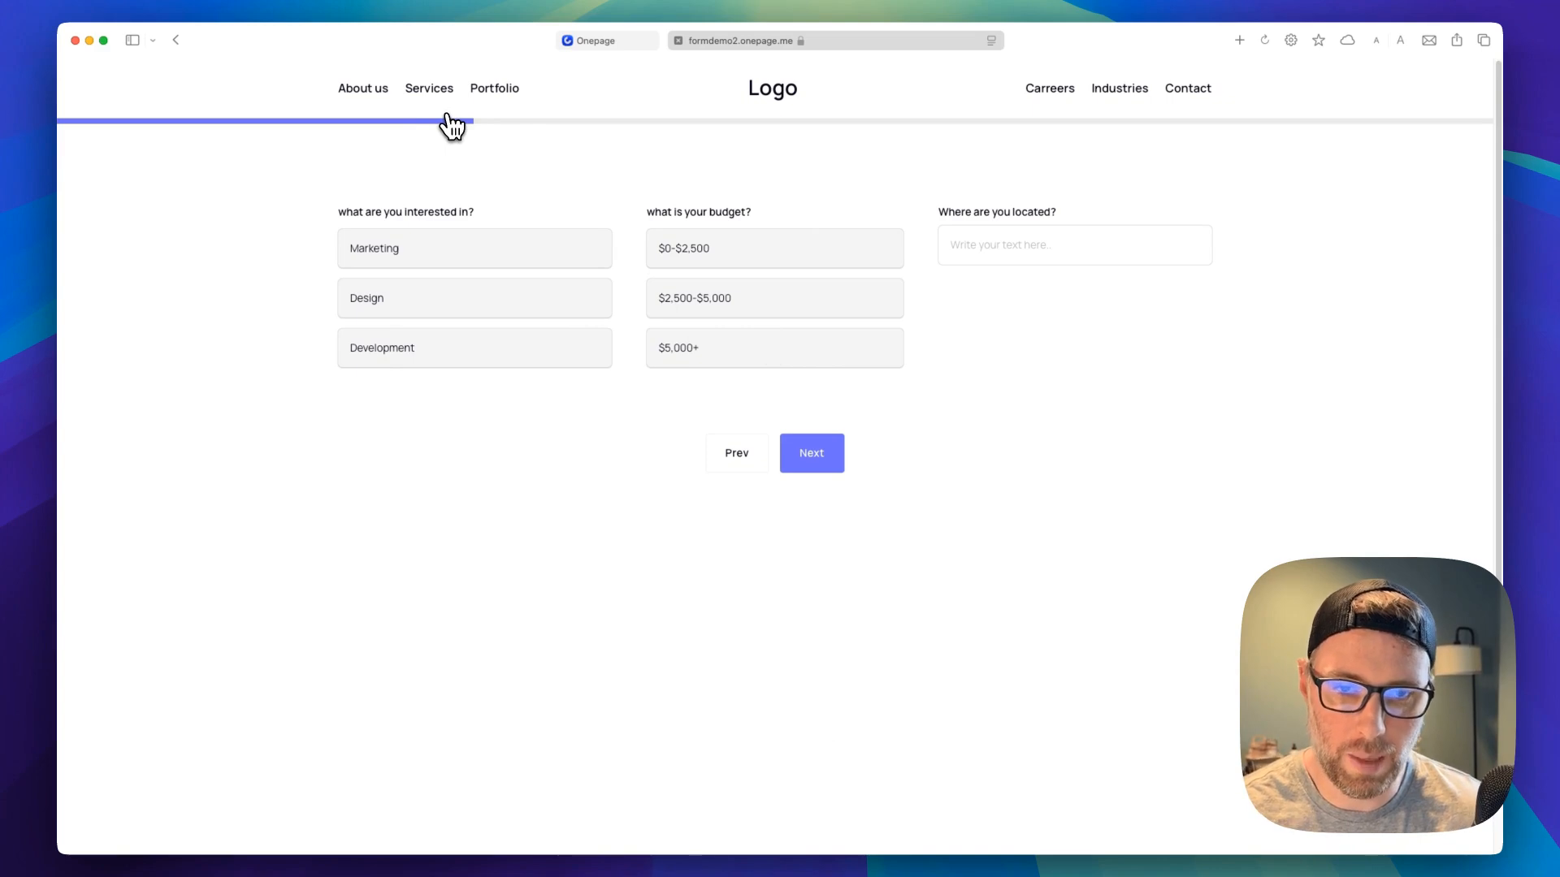
# On the live form's choices step, select Marketing and the $2,500-$5,000 budget, enter USA as the location, and advance
pyautogui.click(418, 251)
pyautogui.click(676, 319)
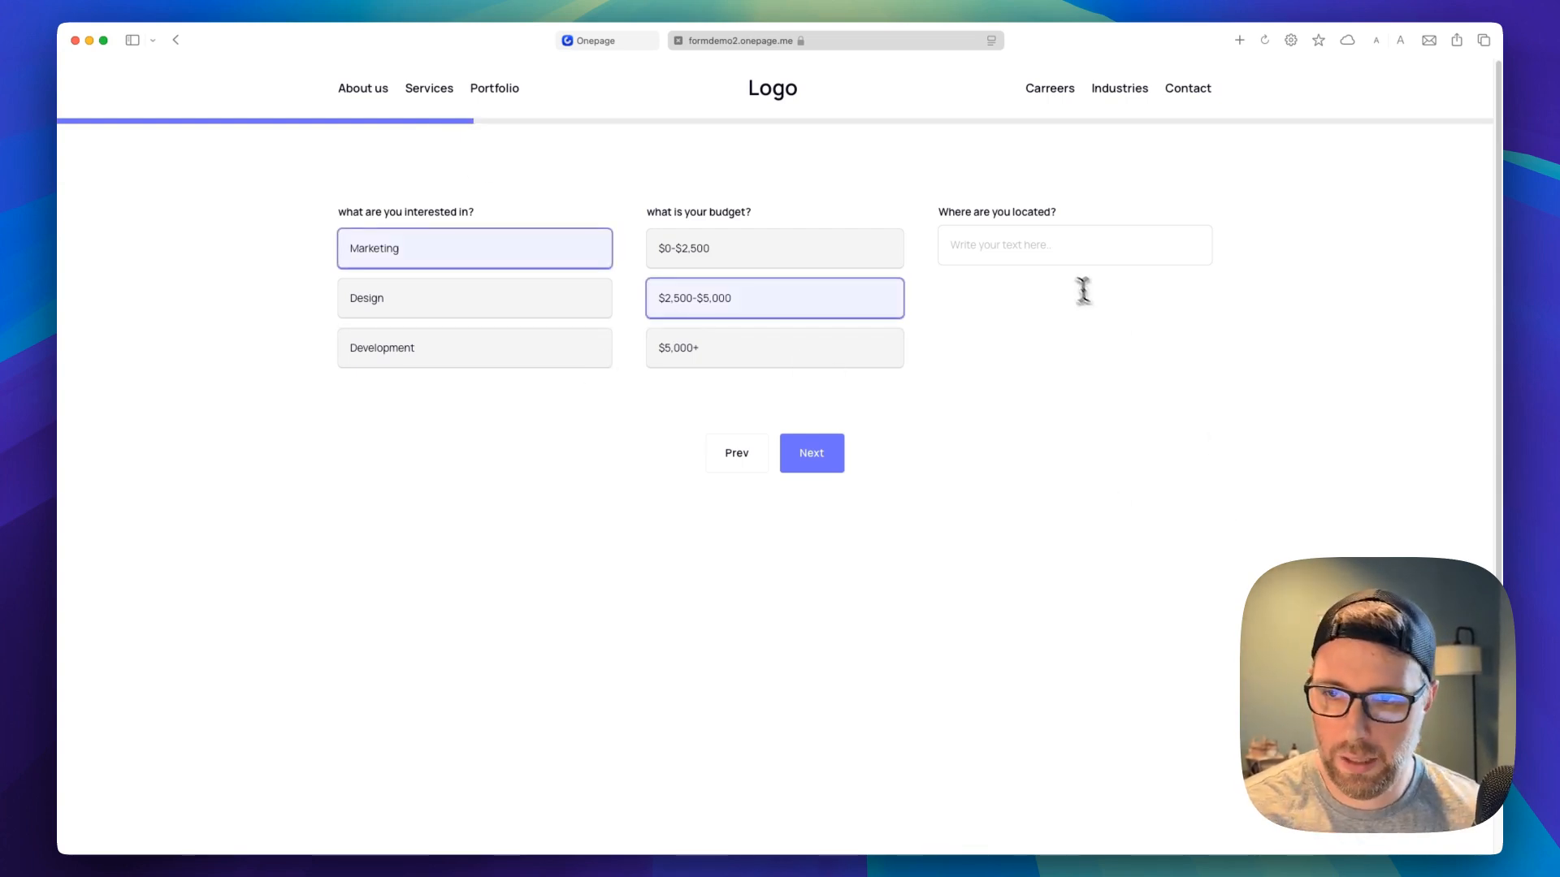
pyautogui.click(1044, 258)
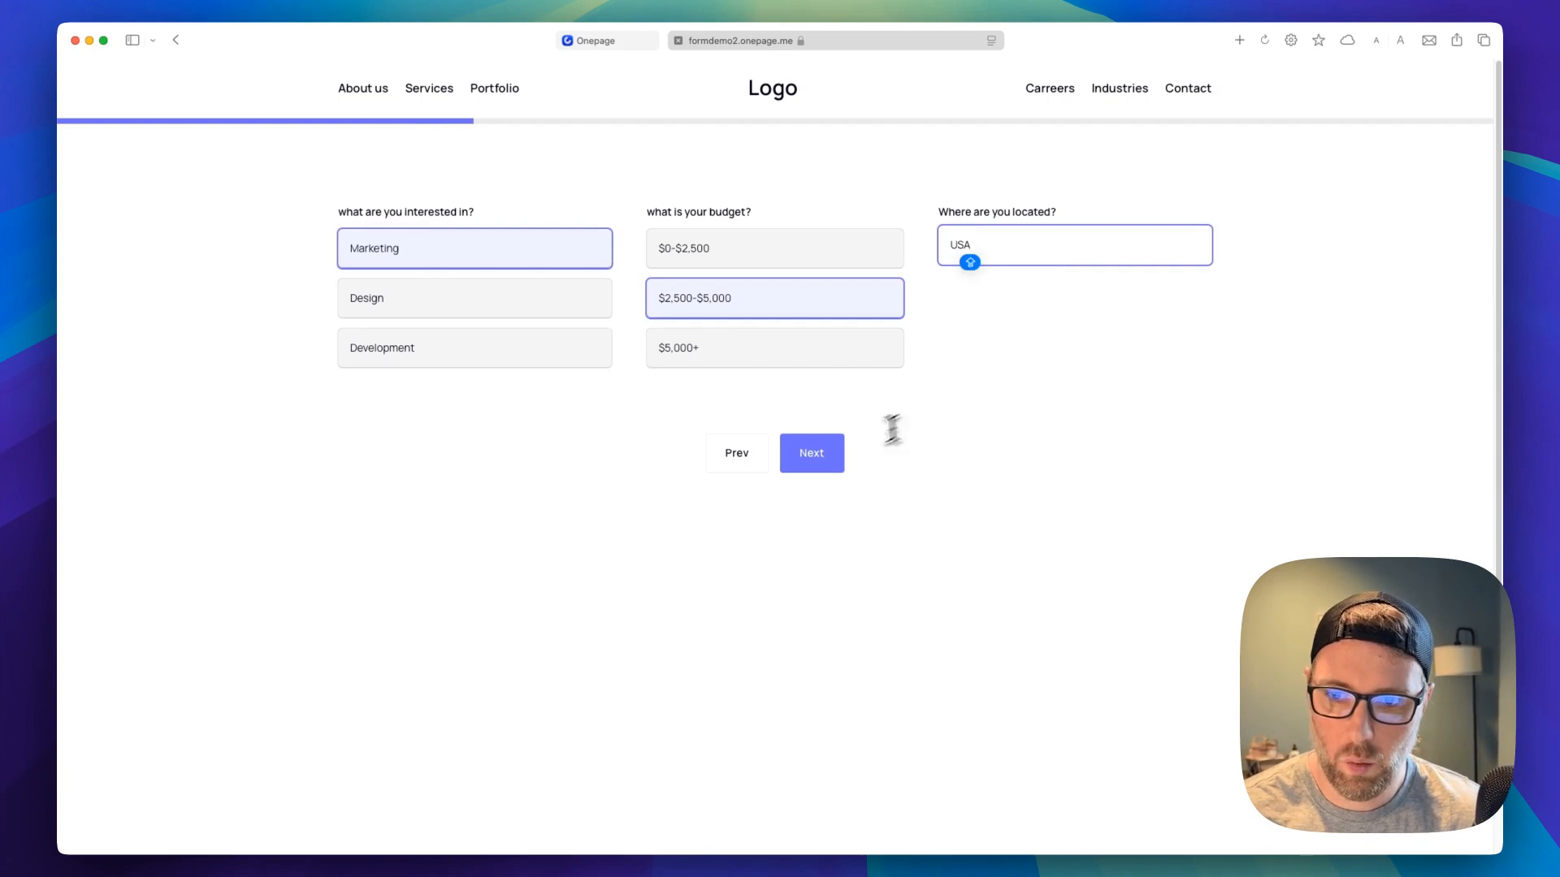
pyautogui.click(832, 454)
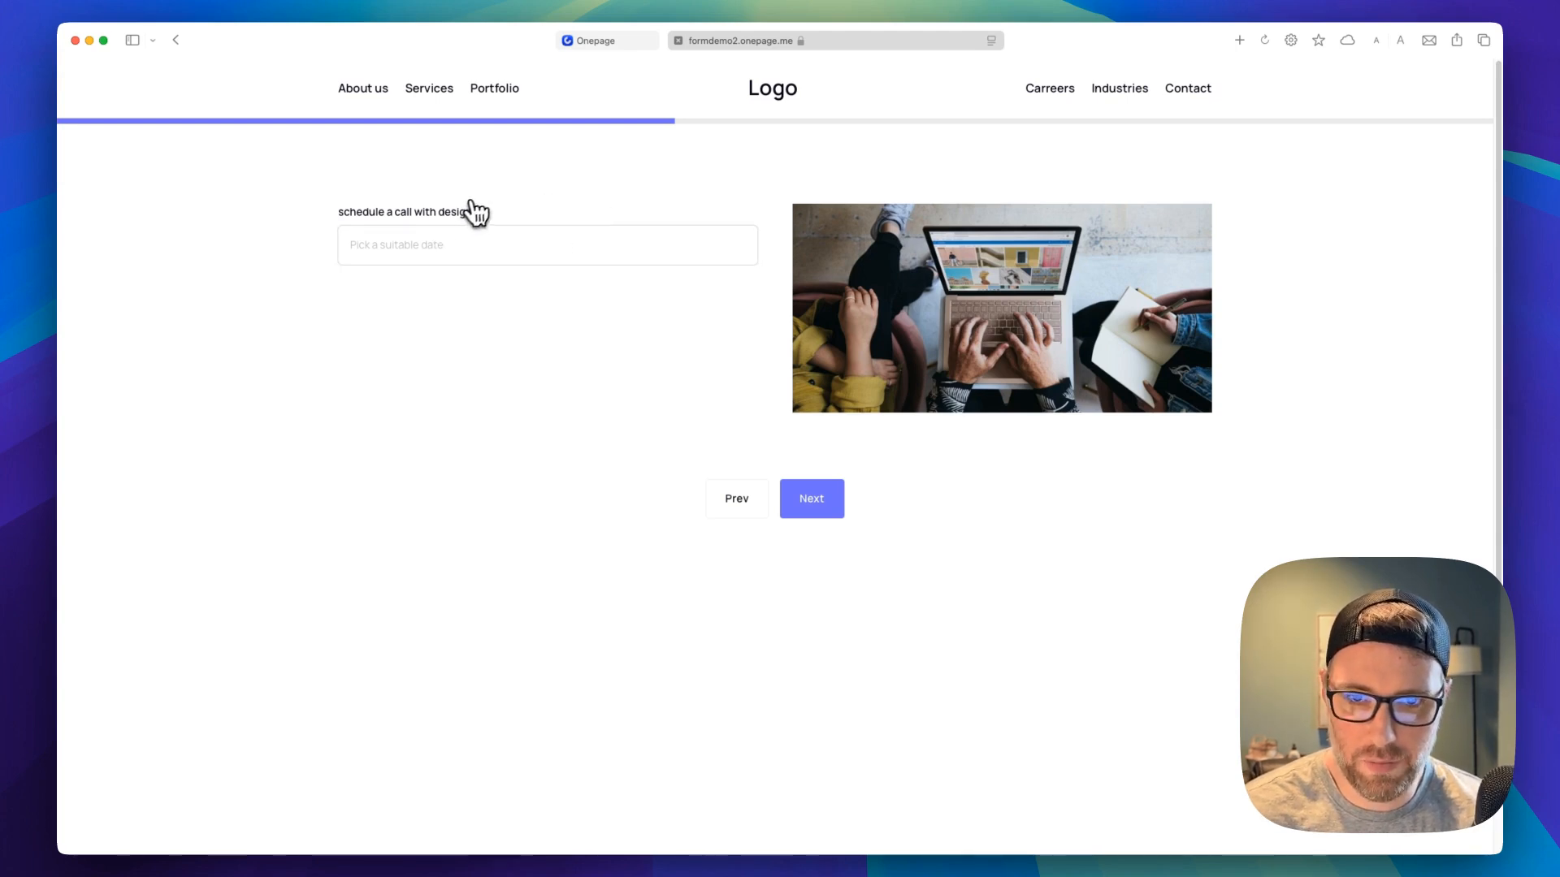
# Choose 14.02.2025 for the call with design on the live form and advance to the marketing step
pyautogui.click(418, 238)
pyautogui.click(536, 443)
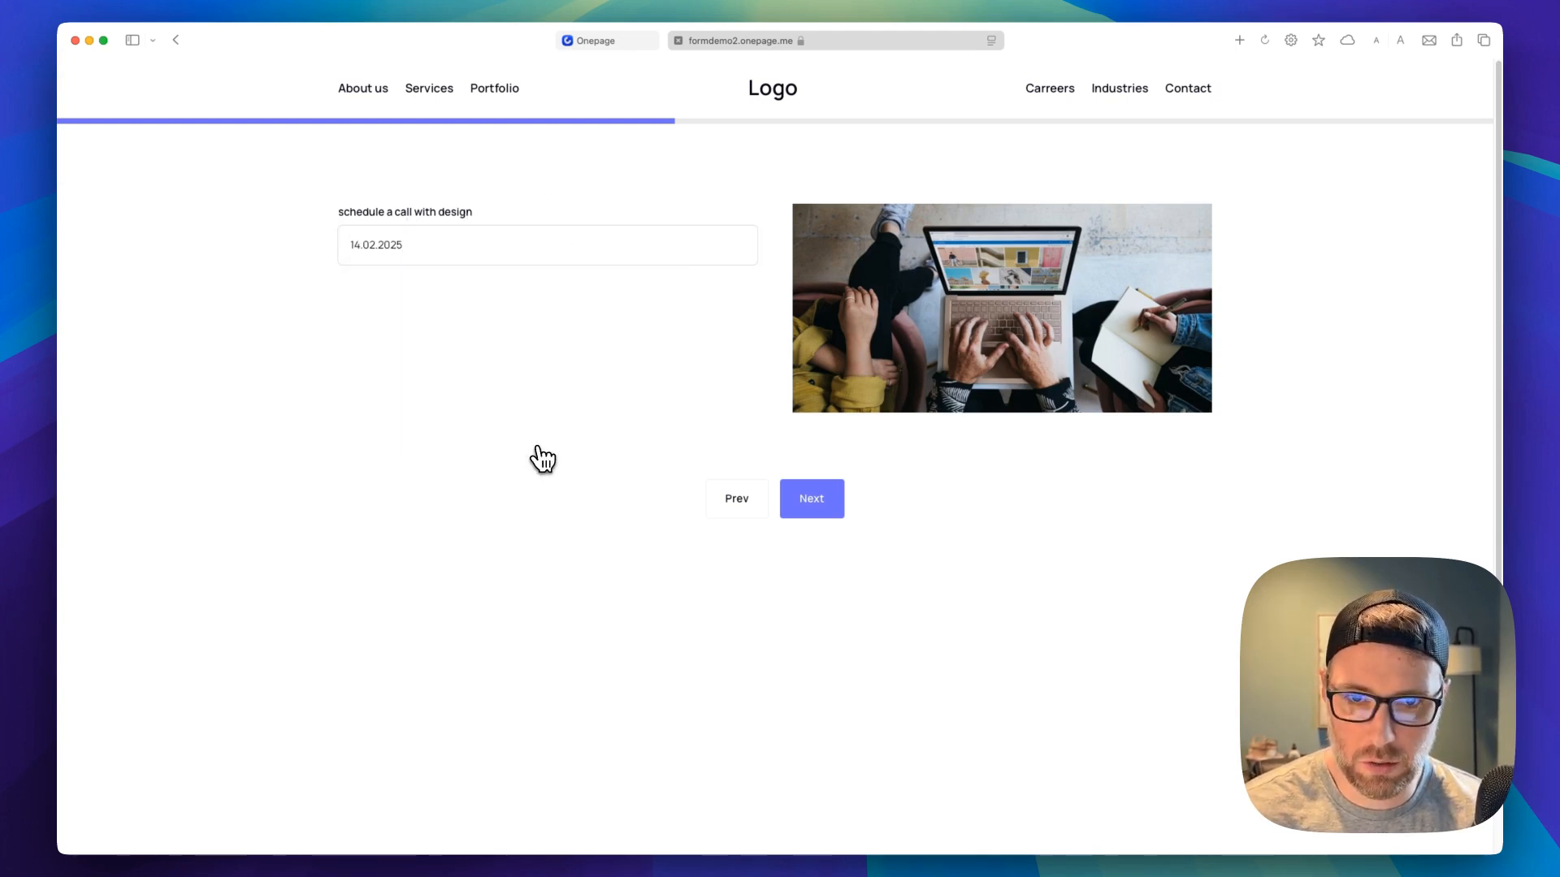
pyautogui.click(797, 504)
# Choose 13 February 2025 for the call with marketing, advance, and open the date picker for the call with devs
pyautogui.click(415, 244)
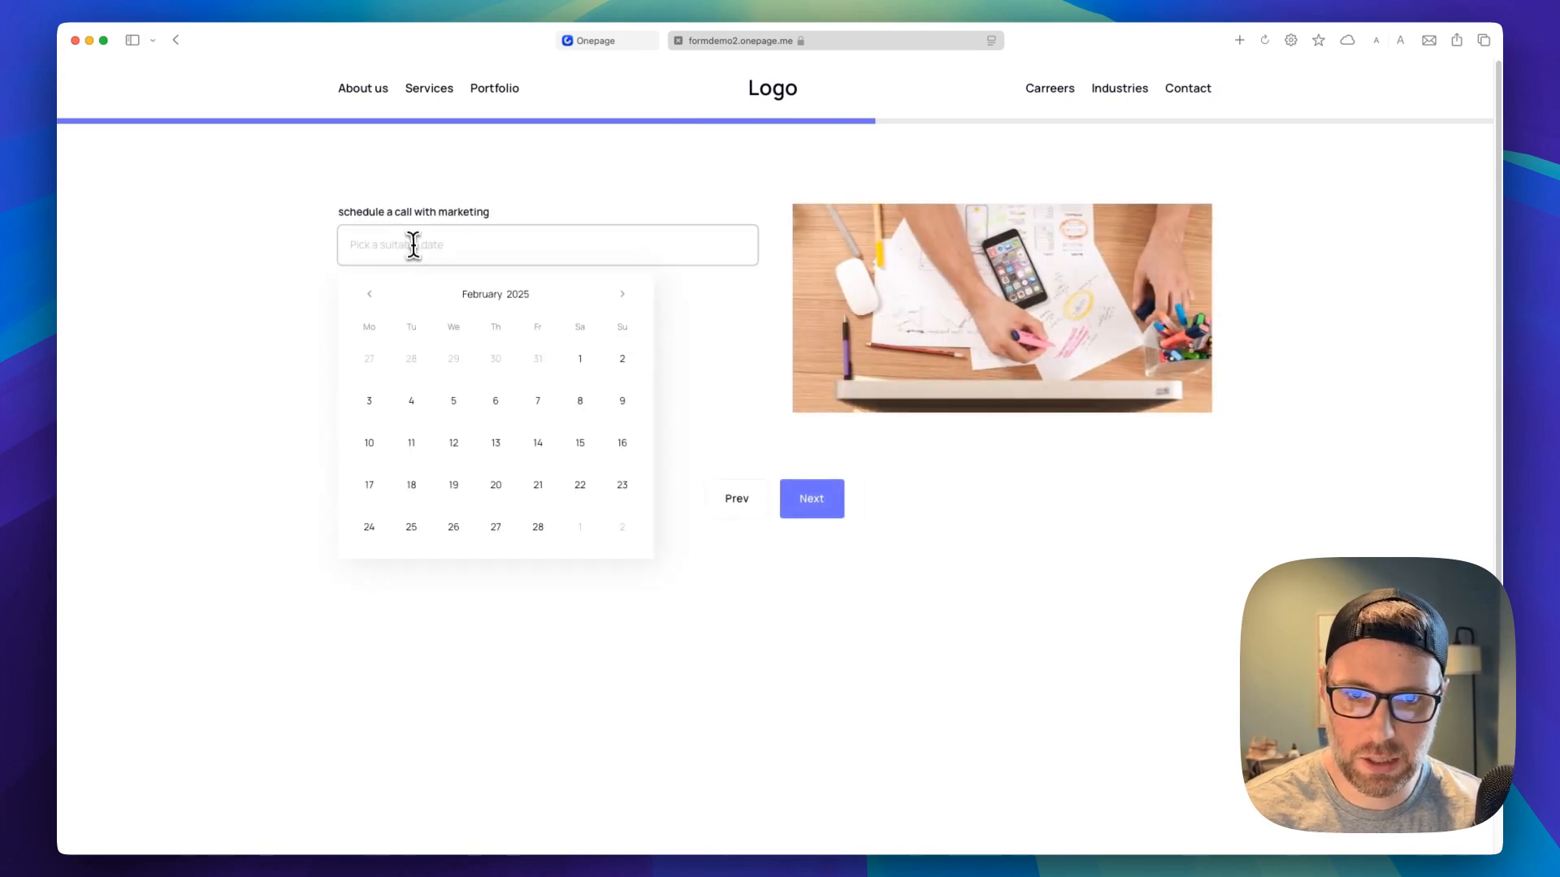
pyautogui.click(496, 443)
pyautogui.click(837, 503)
pyautogui.click(508, 248)
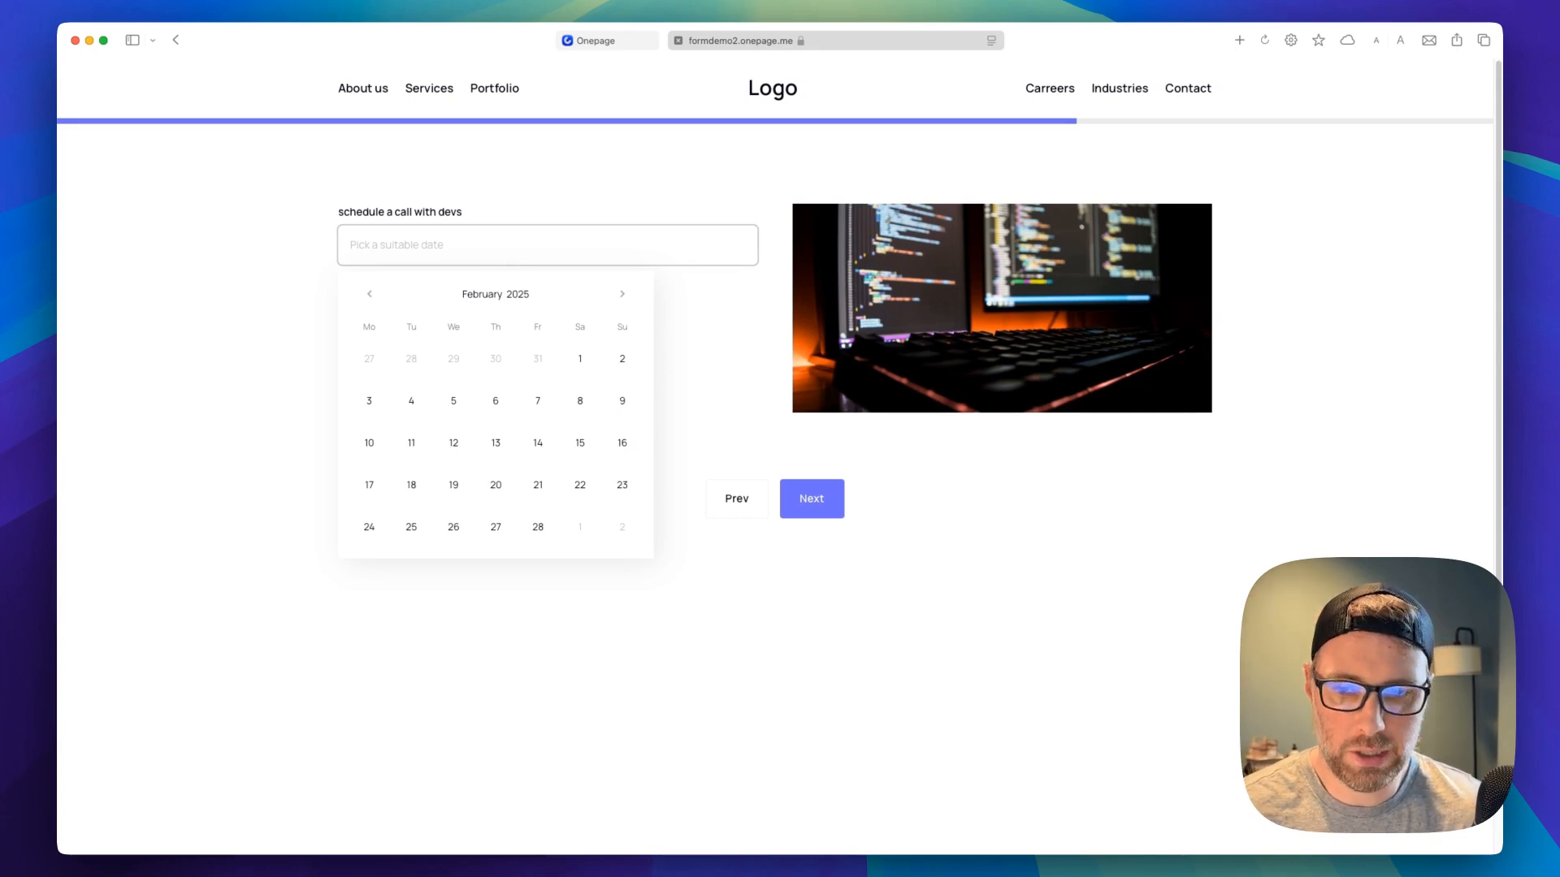
# Return to the Onepage editor and open the choices step's rules in the form logic
pyautogui.click(617, 47)
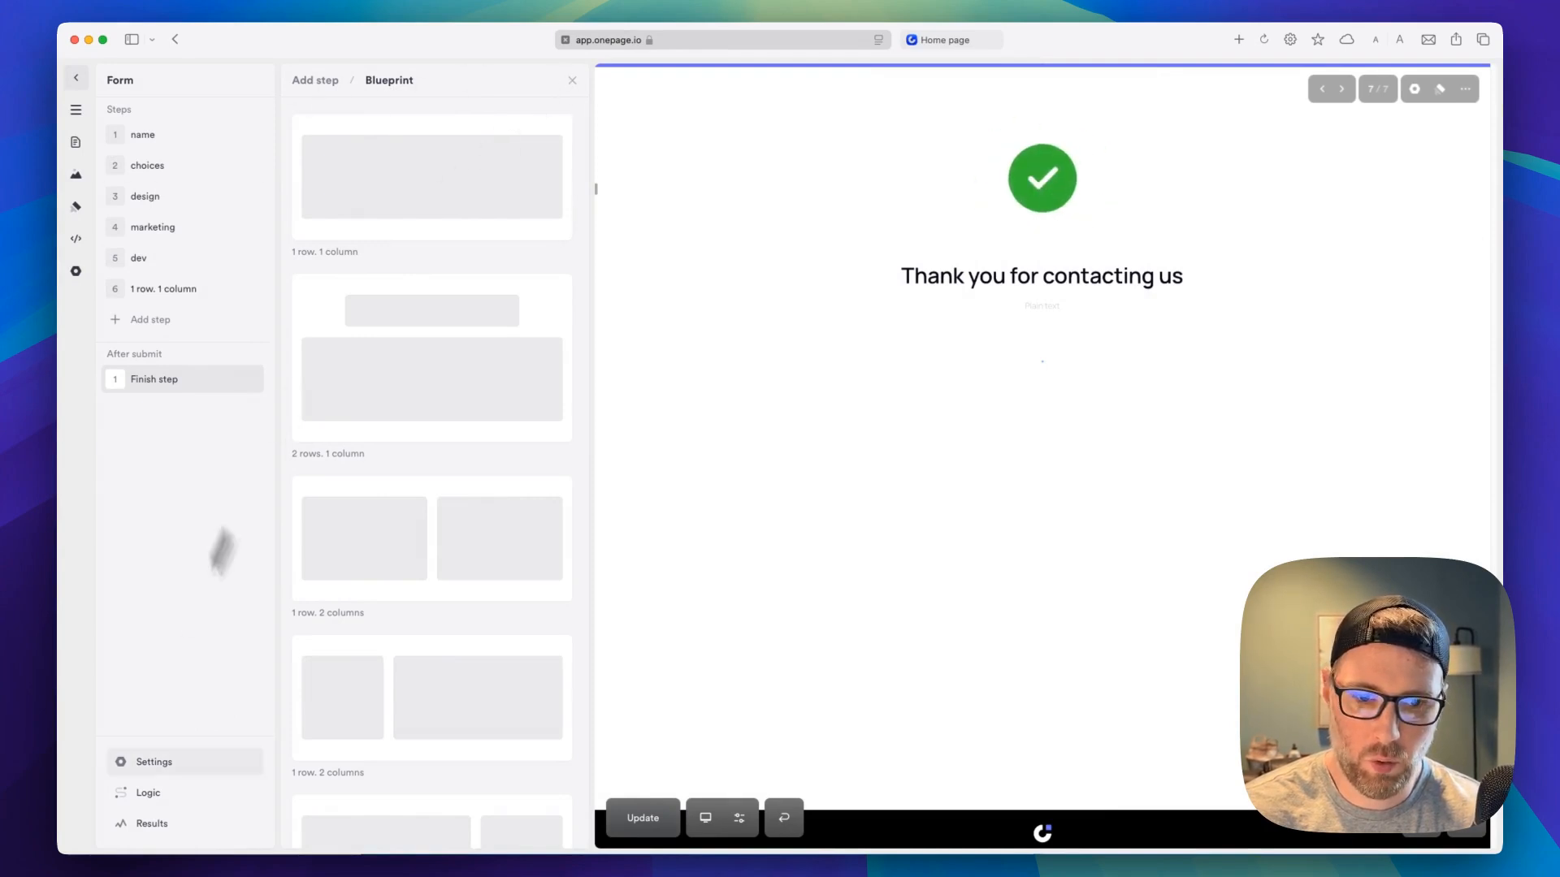
pyautogui.click(165, 798)
pyautogui.click(267, 350)
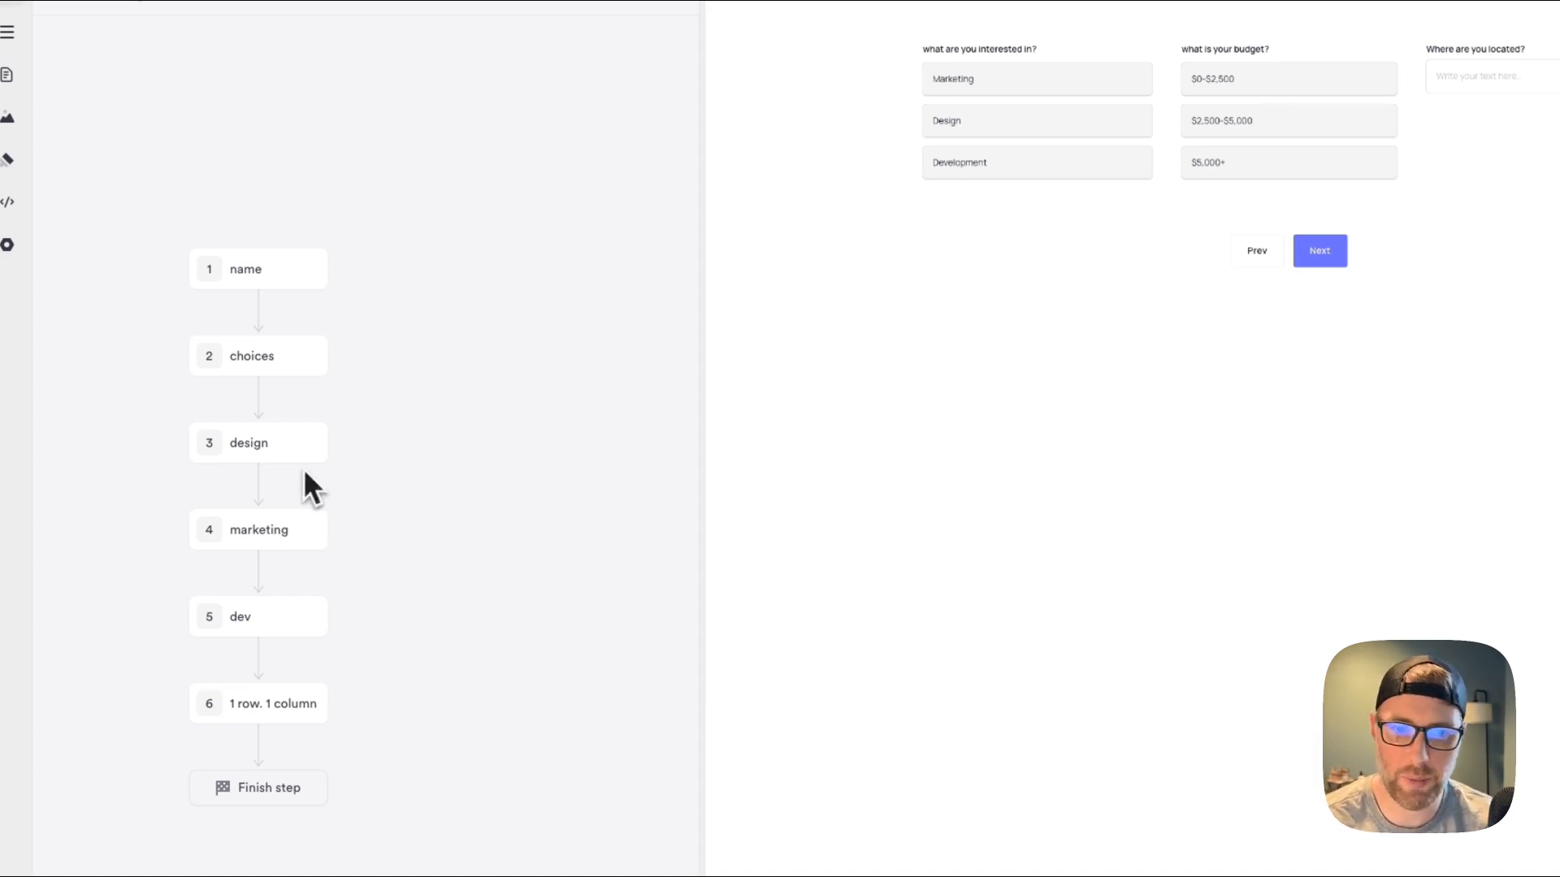
pyautogui.click(262, 362)
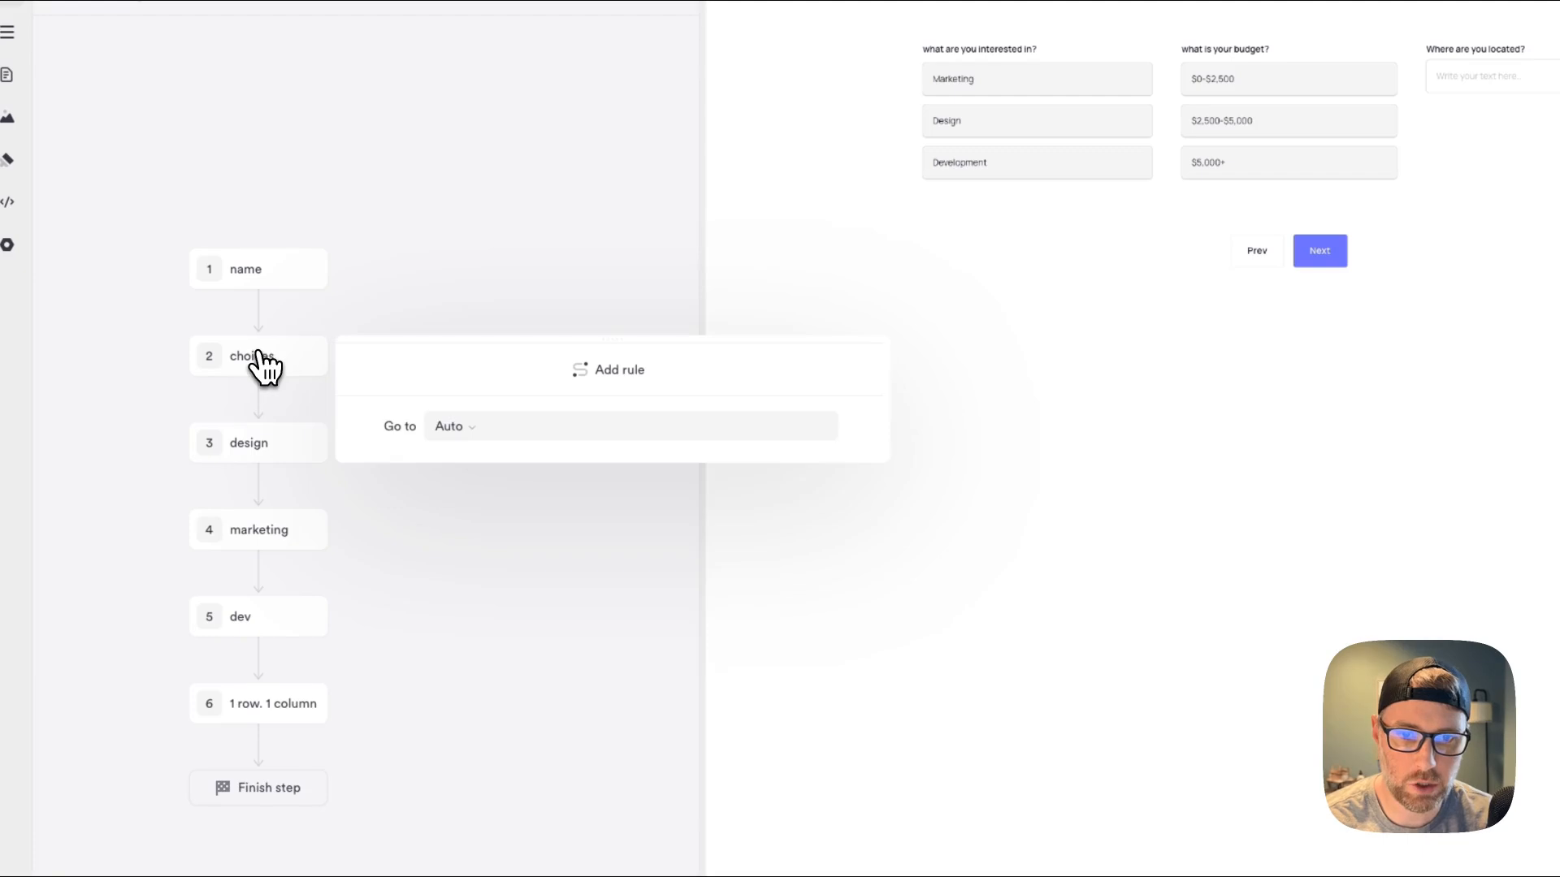
# Add a rule to the choices step that goes to 4. marketing if Marketing is selected for "what are you interested in?"
pyautogui.click(605, 372)
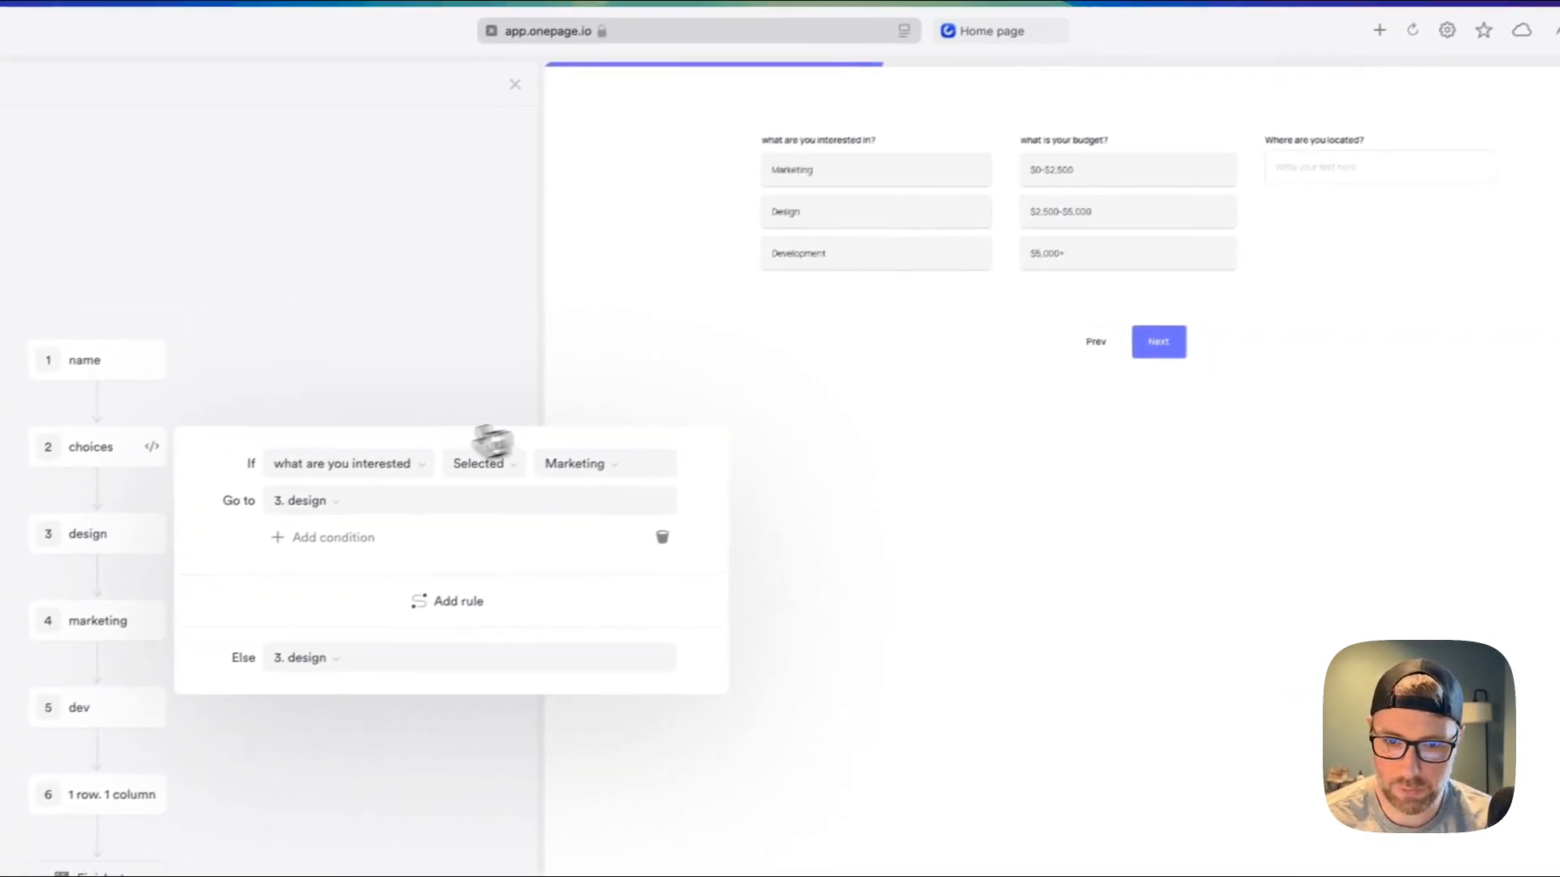
pyautogui.click(357, 463)
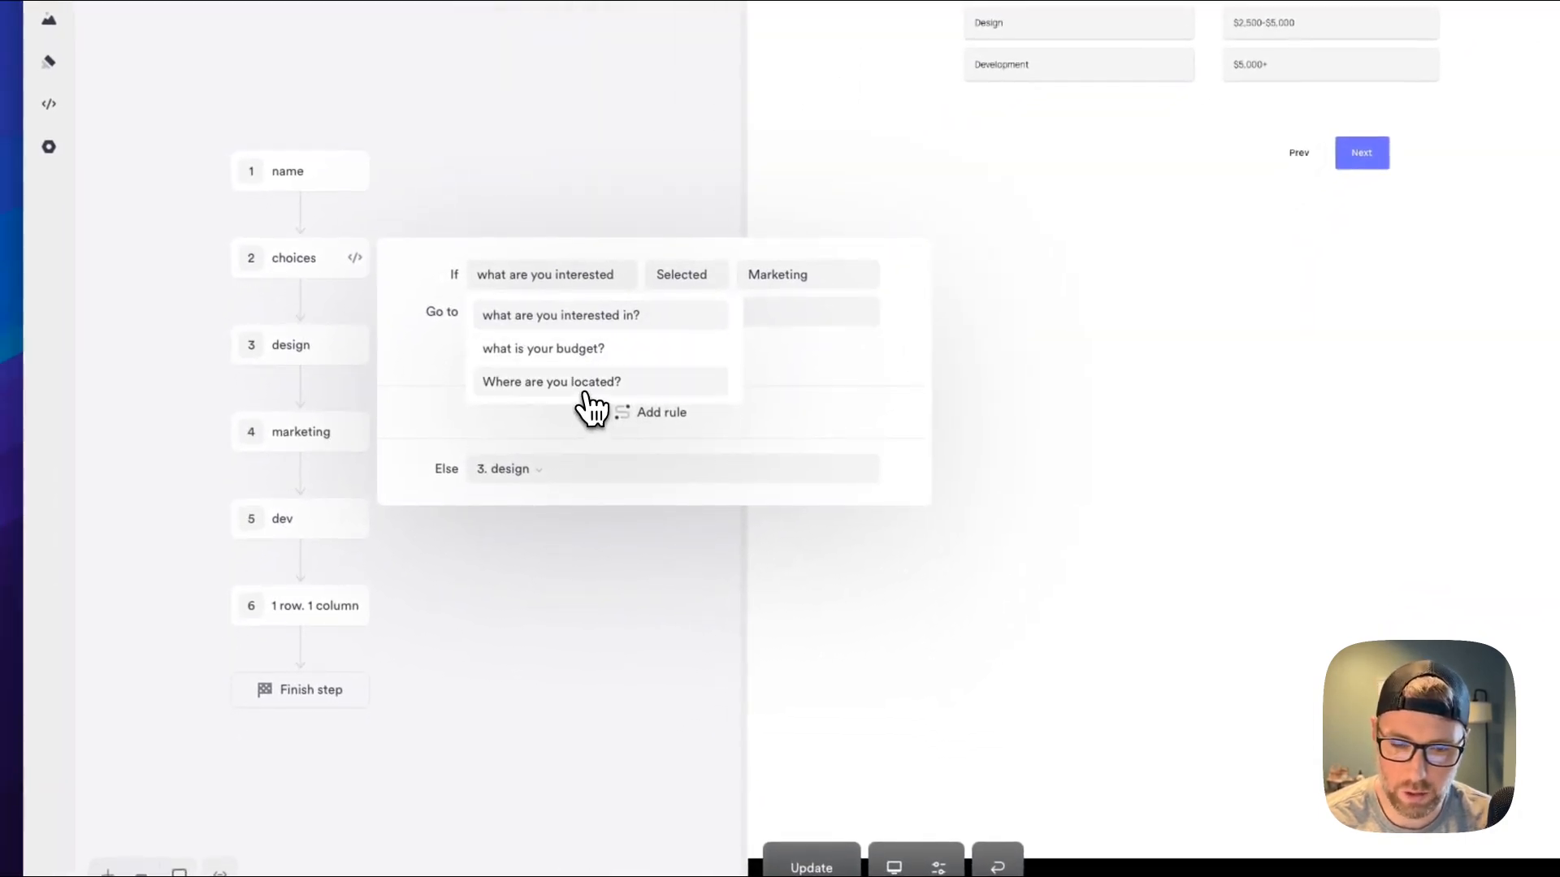
pyautogui.click(578, 325)
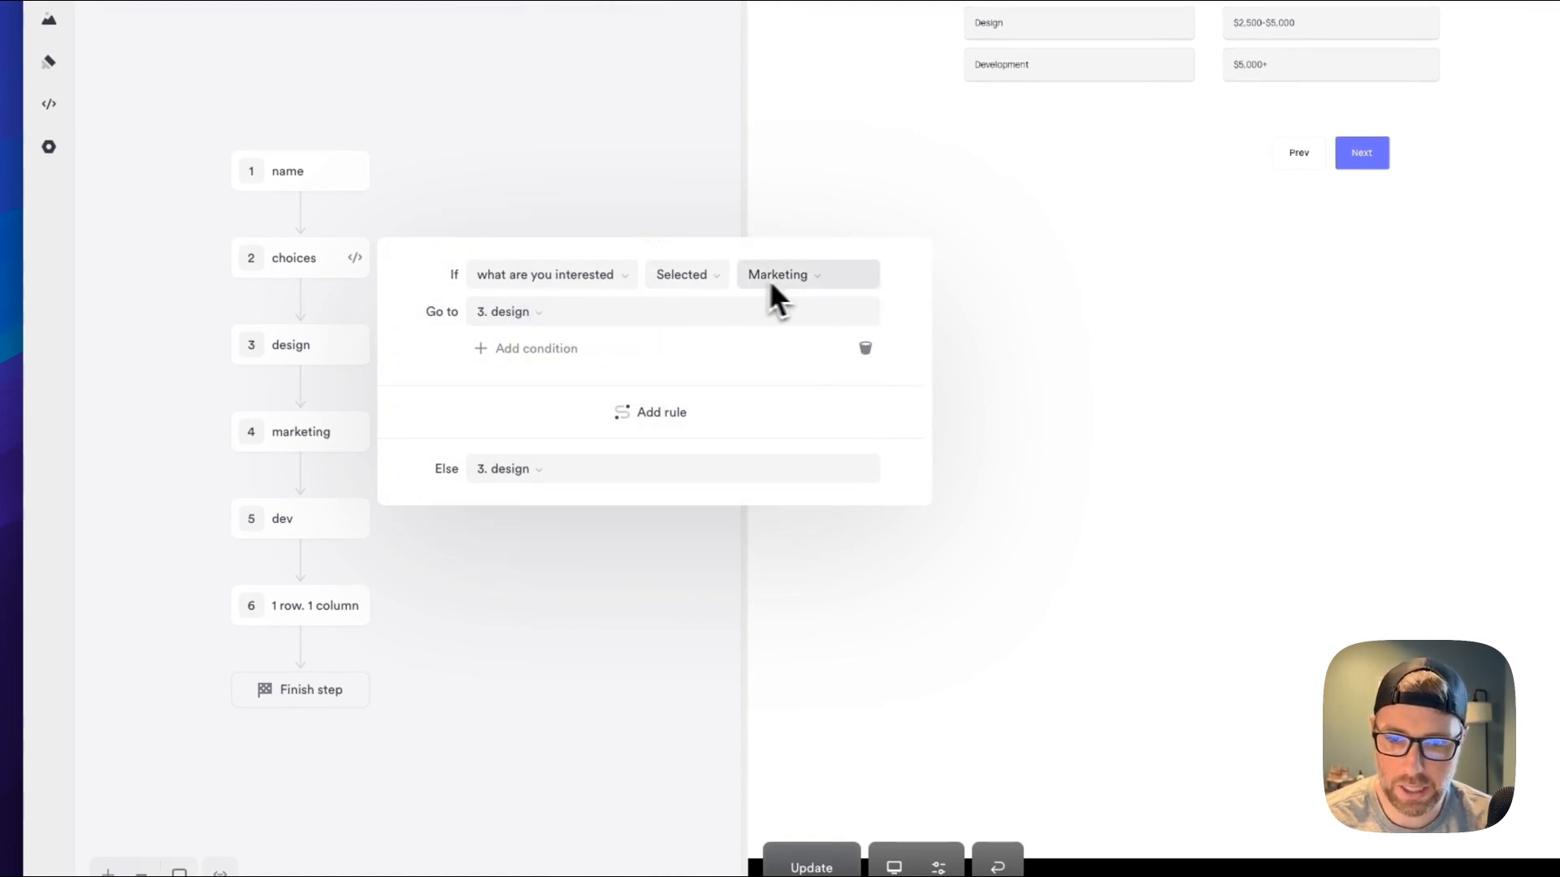
pyautogui.click(526, 317)
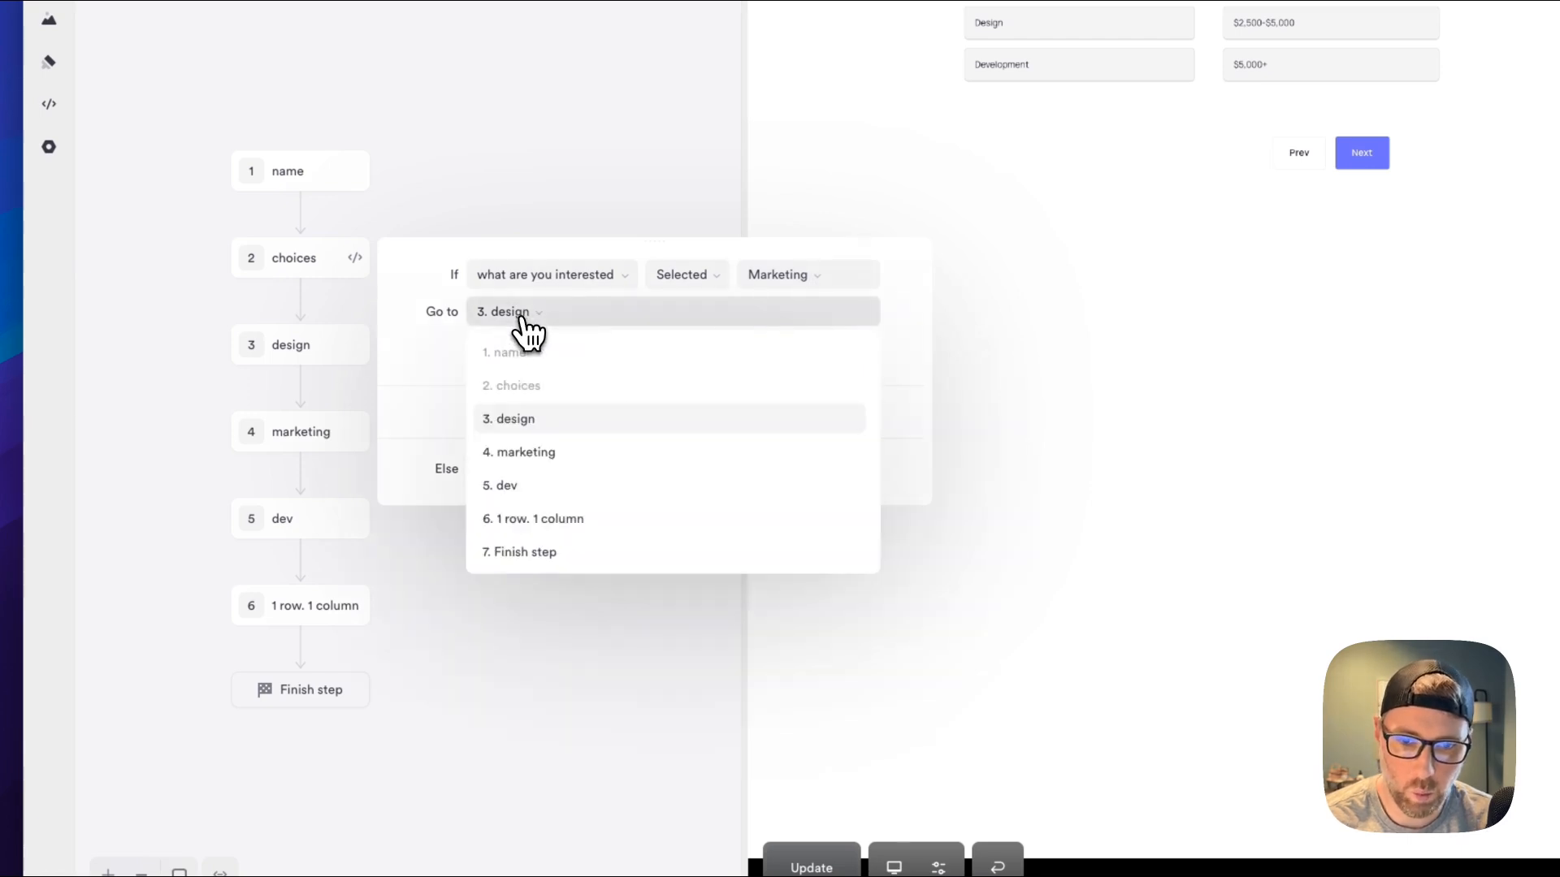
pyautogui.click(543, 455)
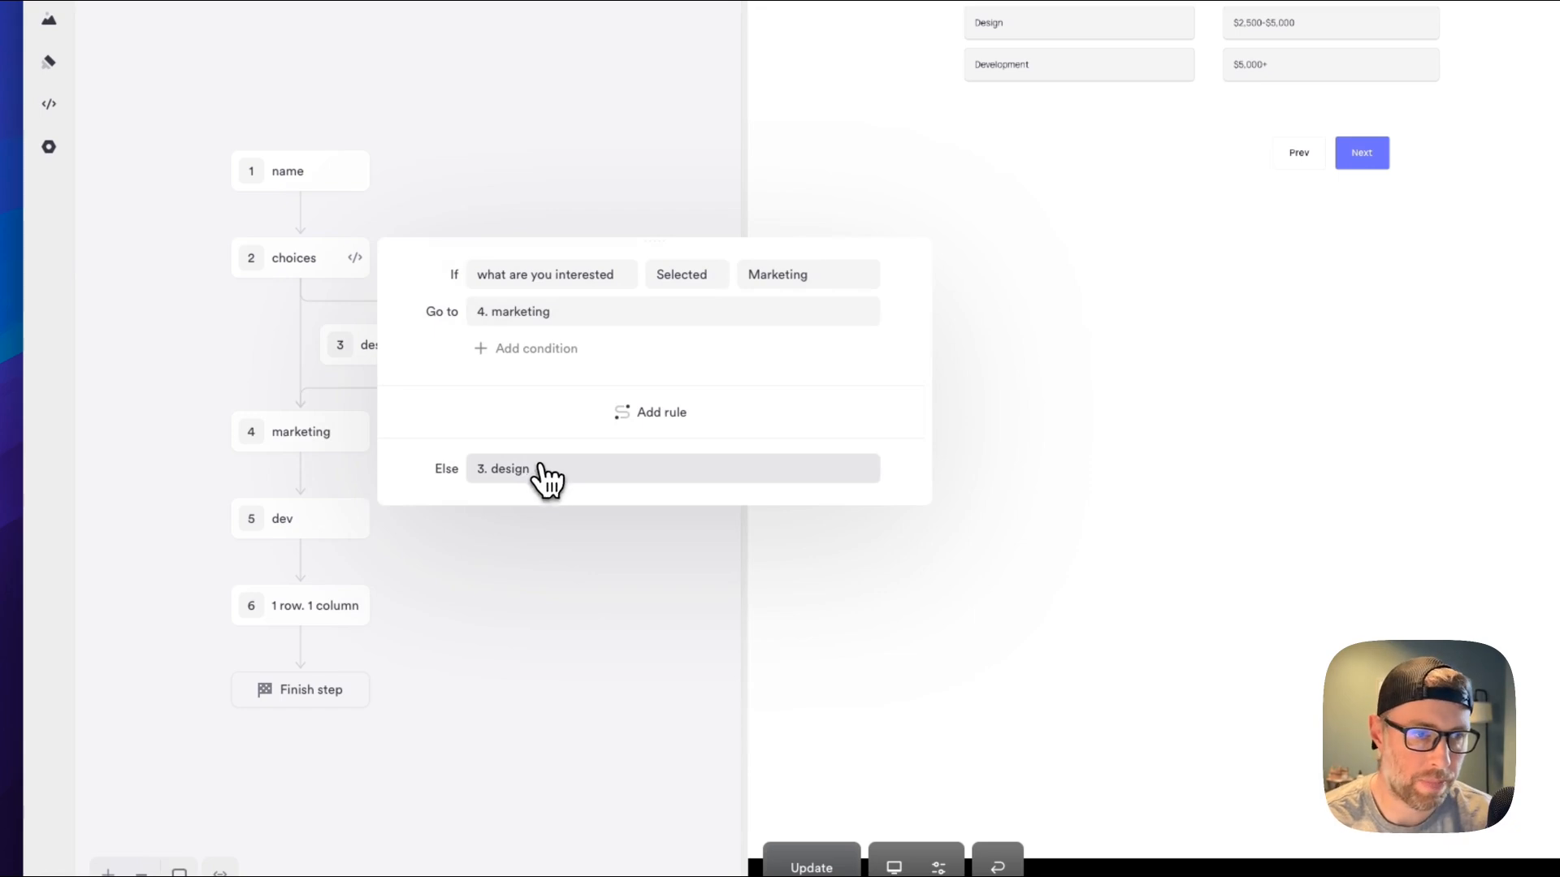
# Add a second rule to the choices step that goes to 3. design if Design is selected
pyautogui.click(645, 416)
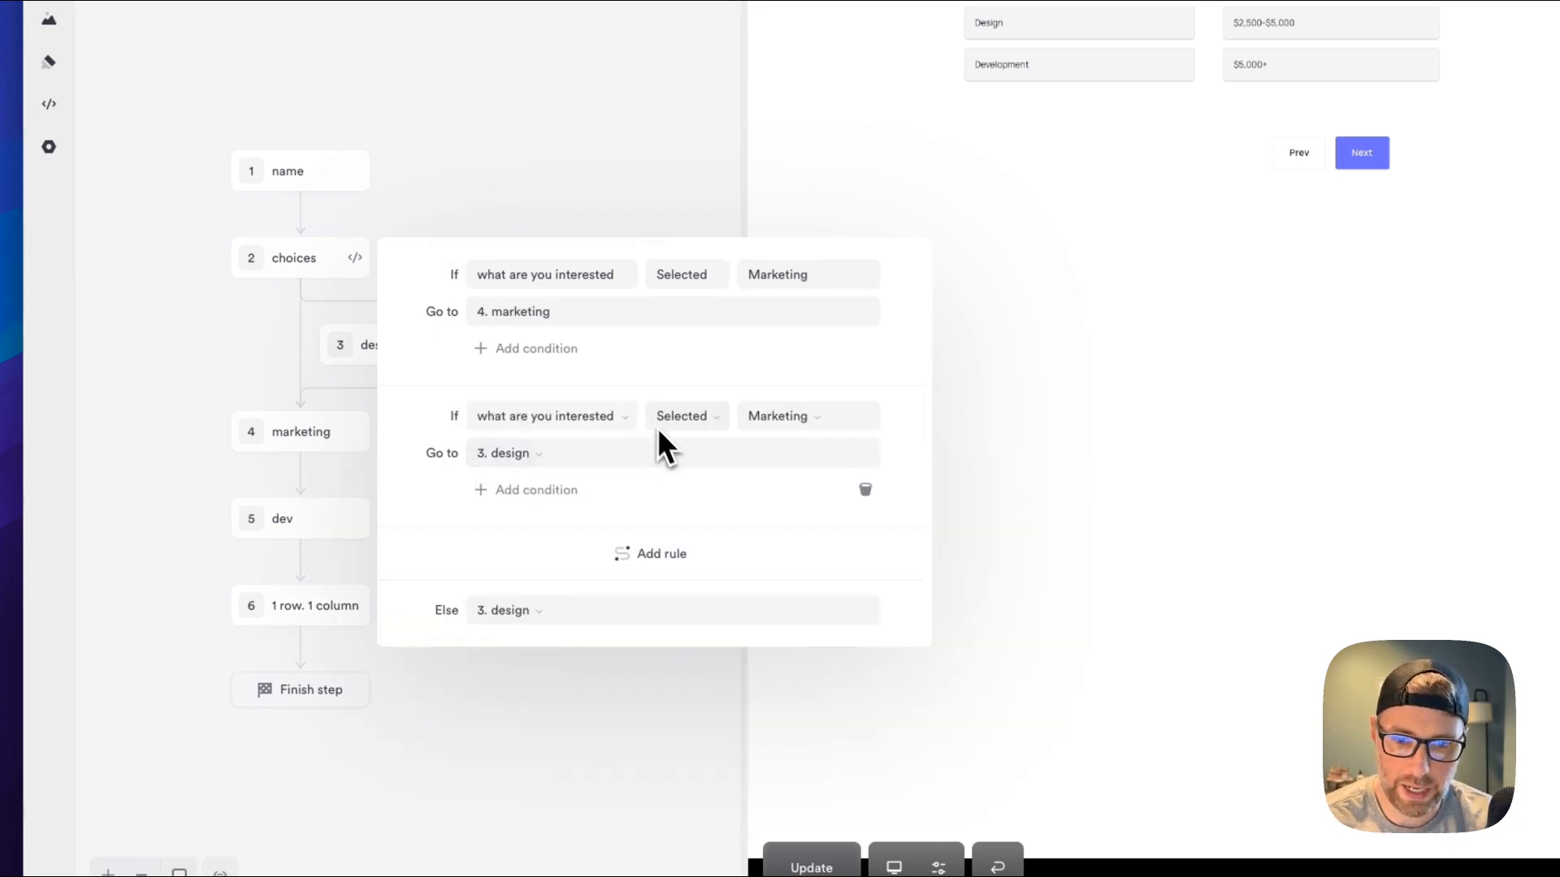
pyautogui.click(683, 423)
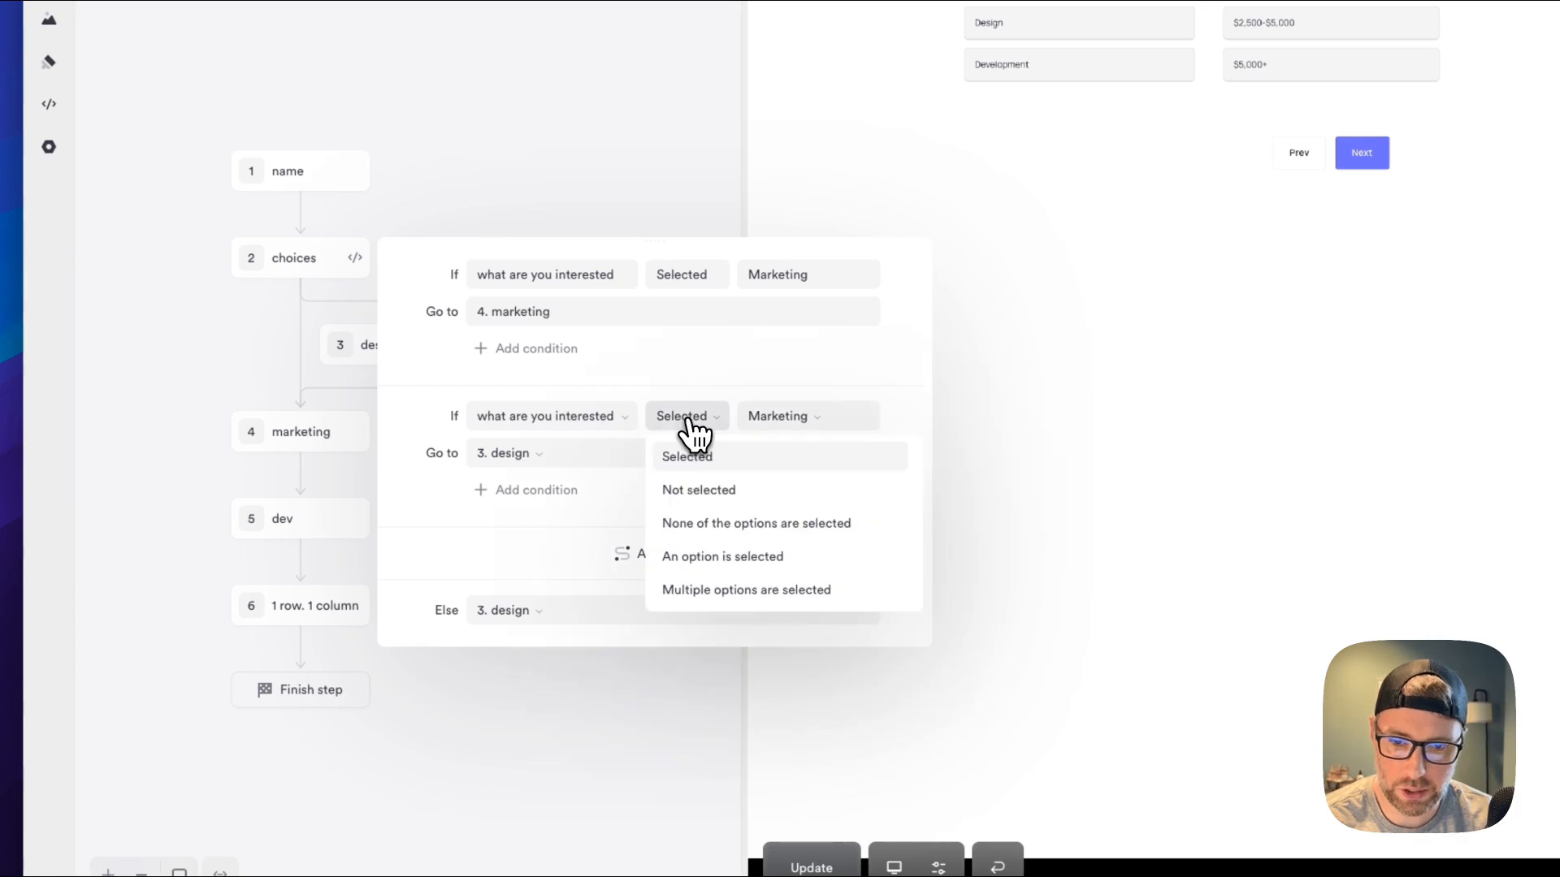
pyautogui.click(740, 453)
pyautogui.click(799, 427)
pyautogui.click(792, 489)
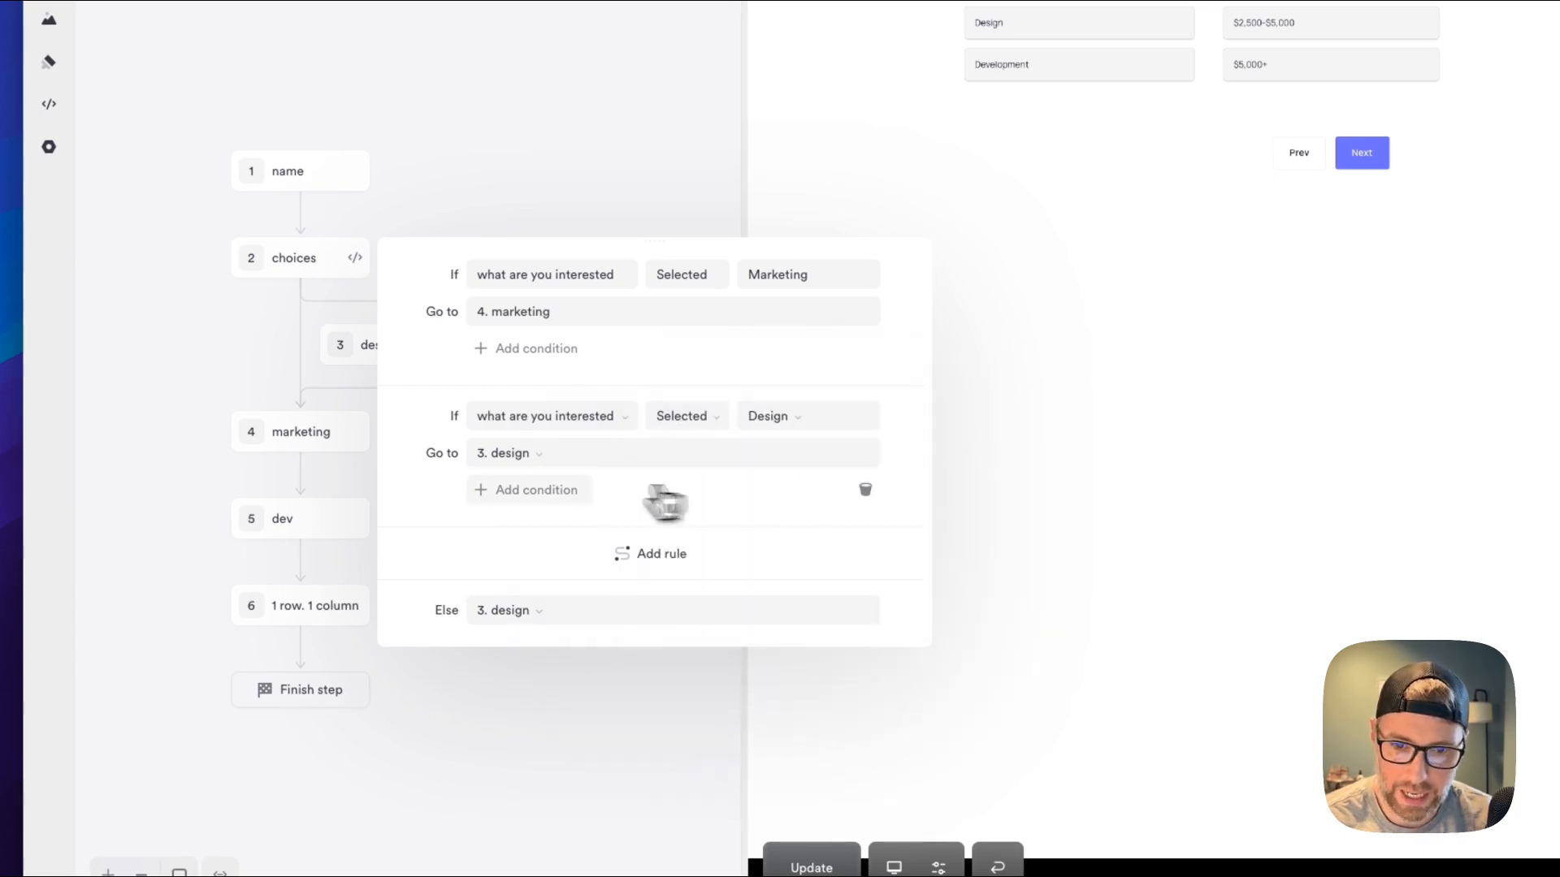
pyautogui.click(537, 455)
pyautogui.click(536, 561)
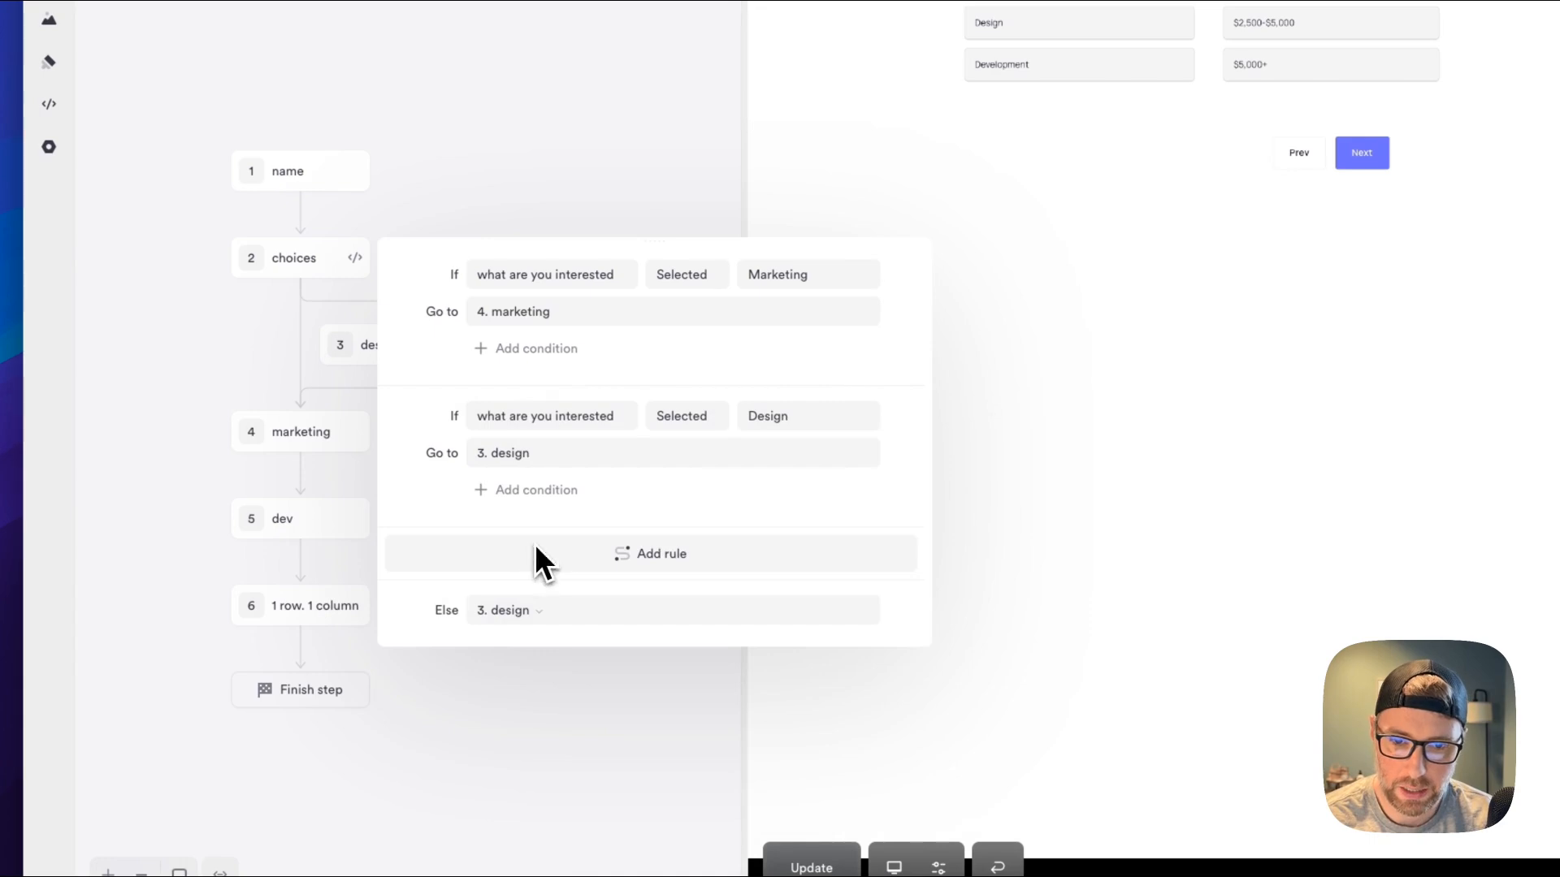
# Add a third rule to the choices step that goes to 5. dev if Development is selected
pyautogui.click(691, 557)
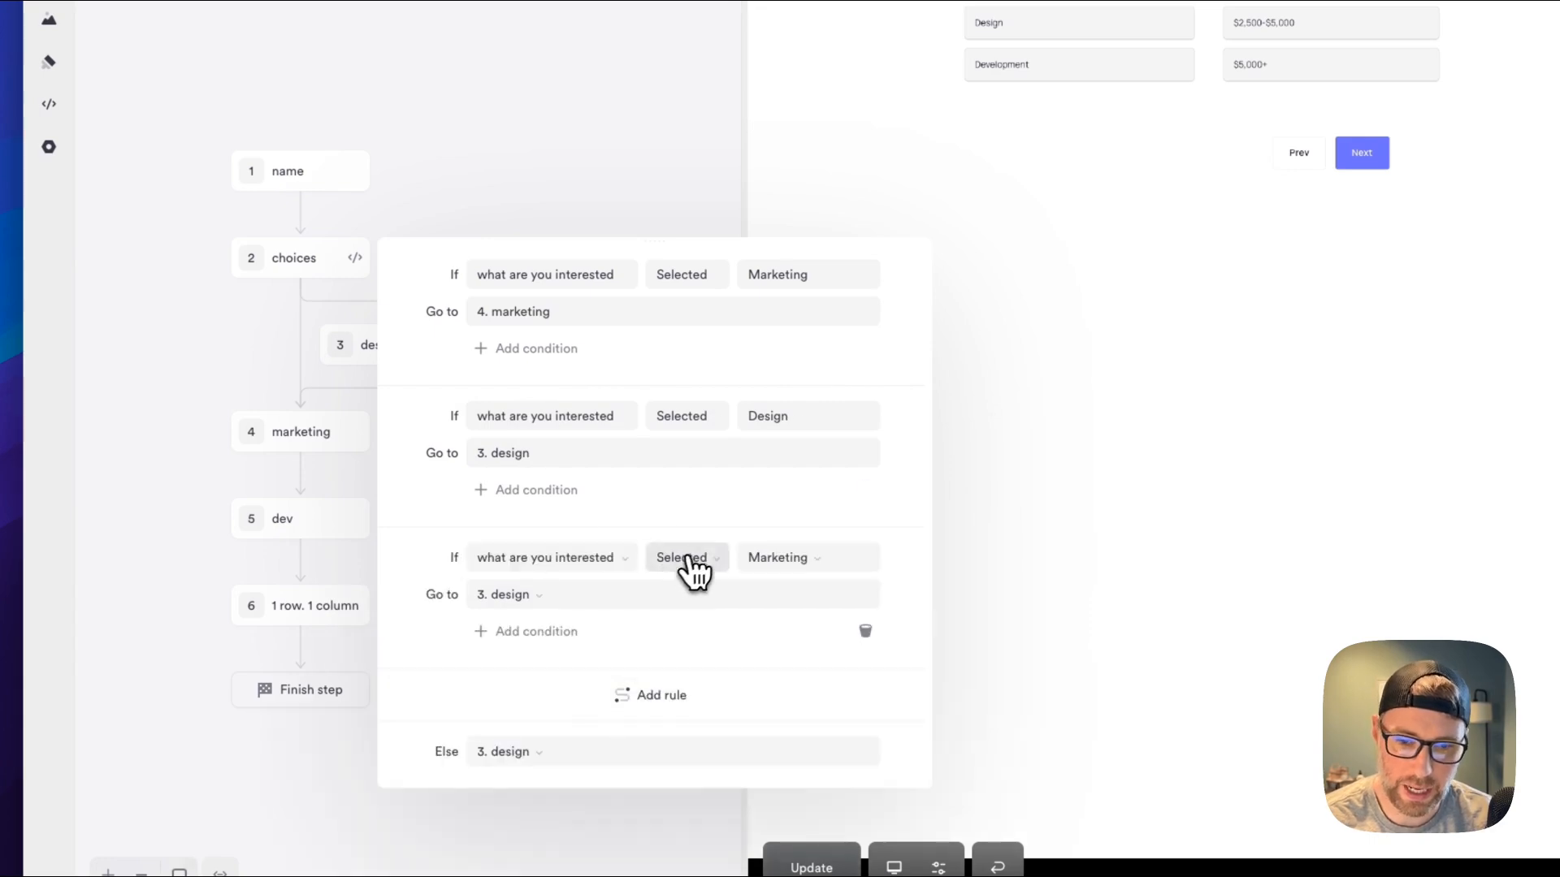
pyautogui.click(780, 561)
pyautogui.click(795, 672)
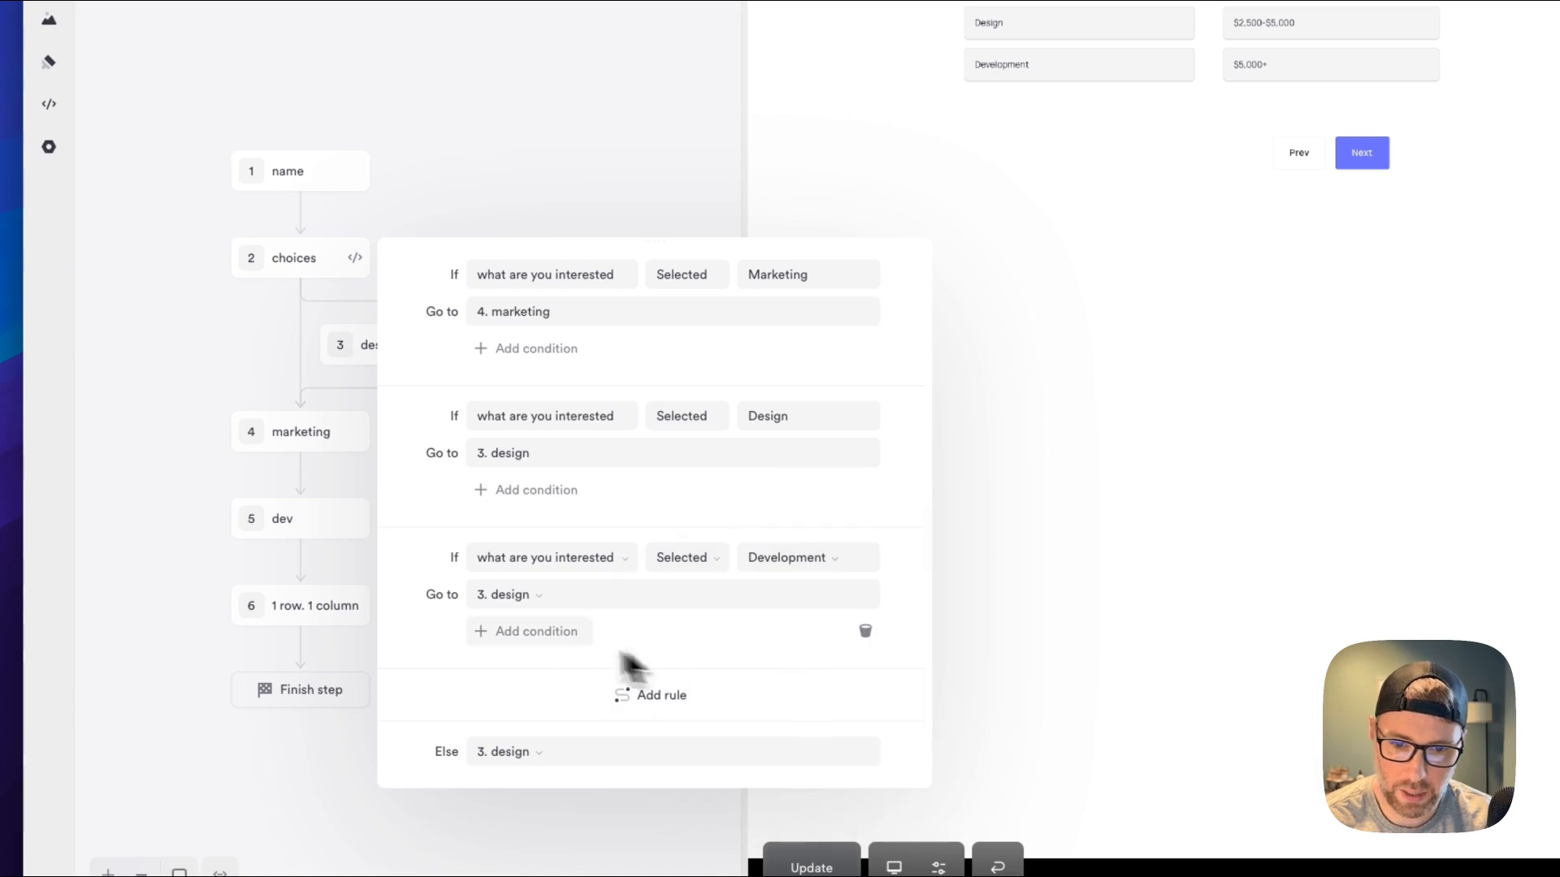
pyautogui.click(538, 601)
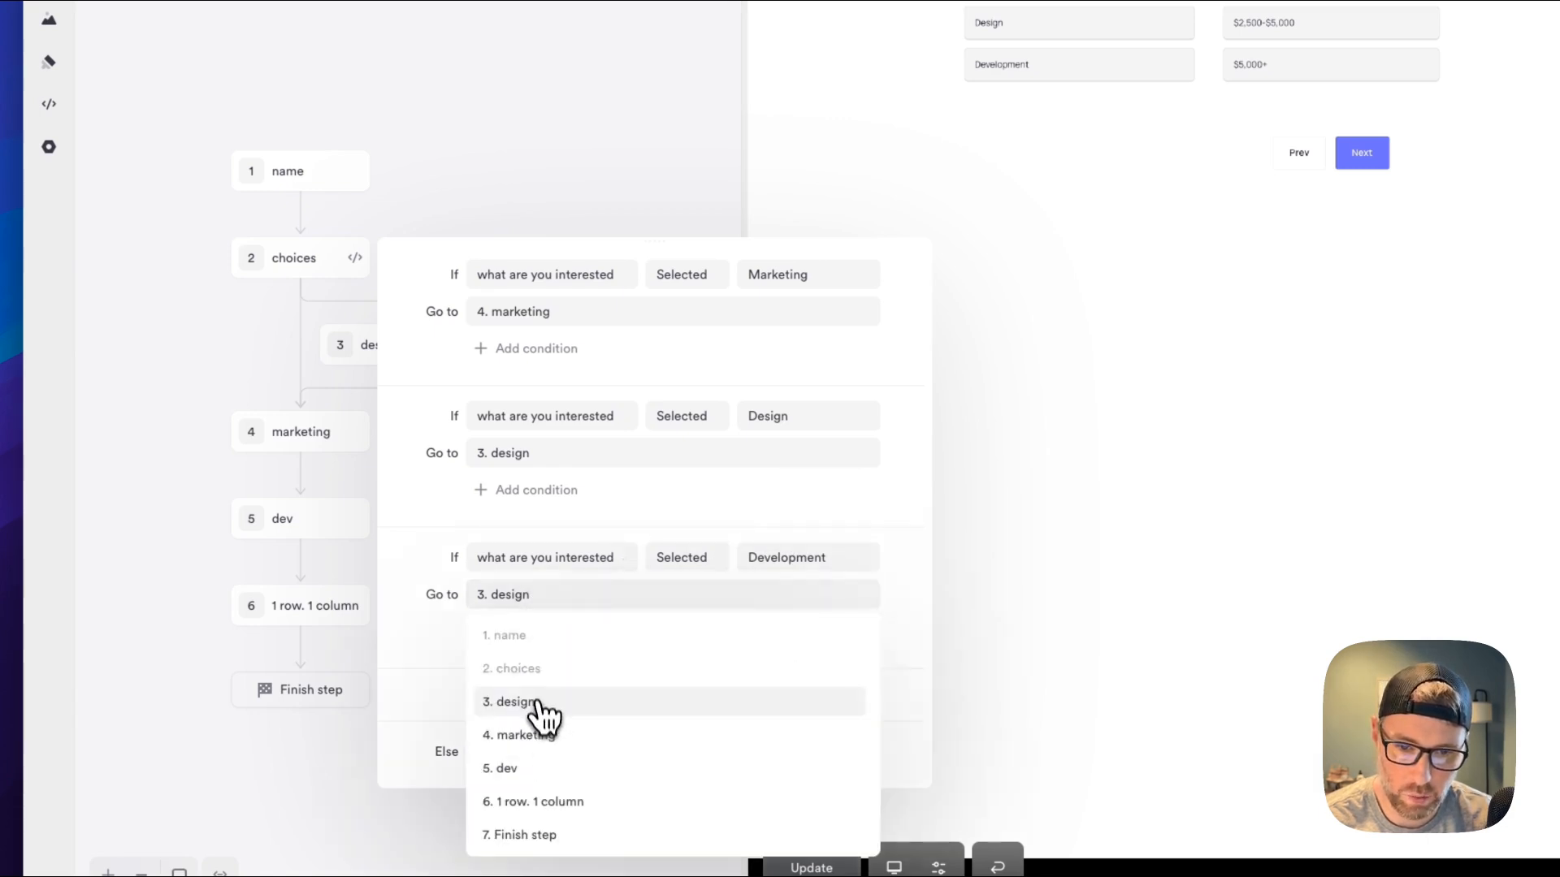
pyautogui.click(539, 767)
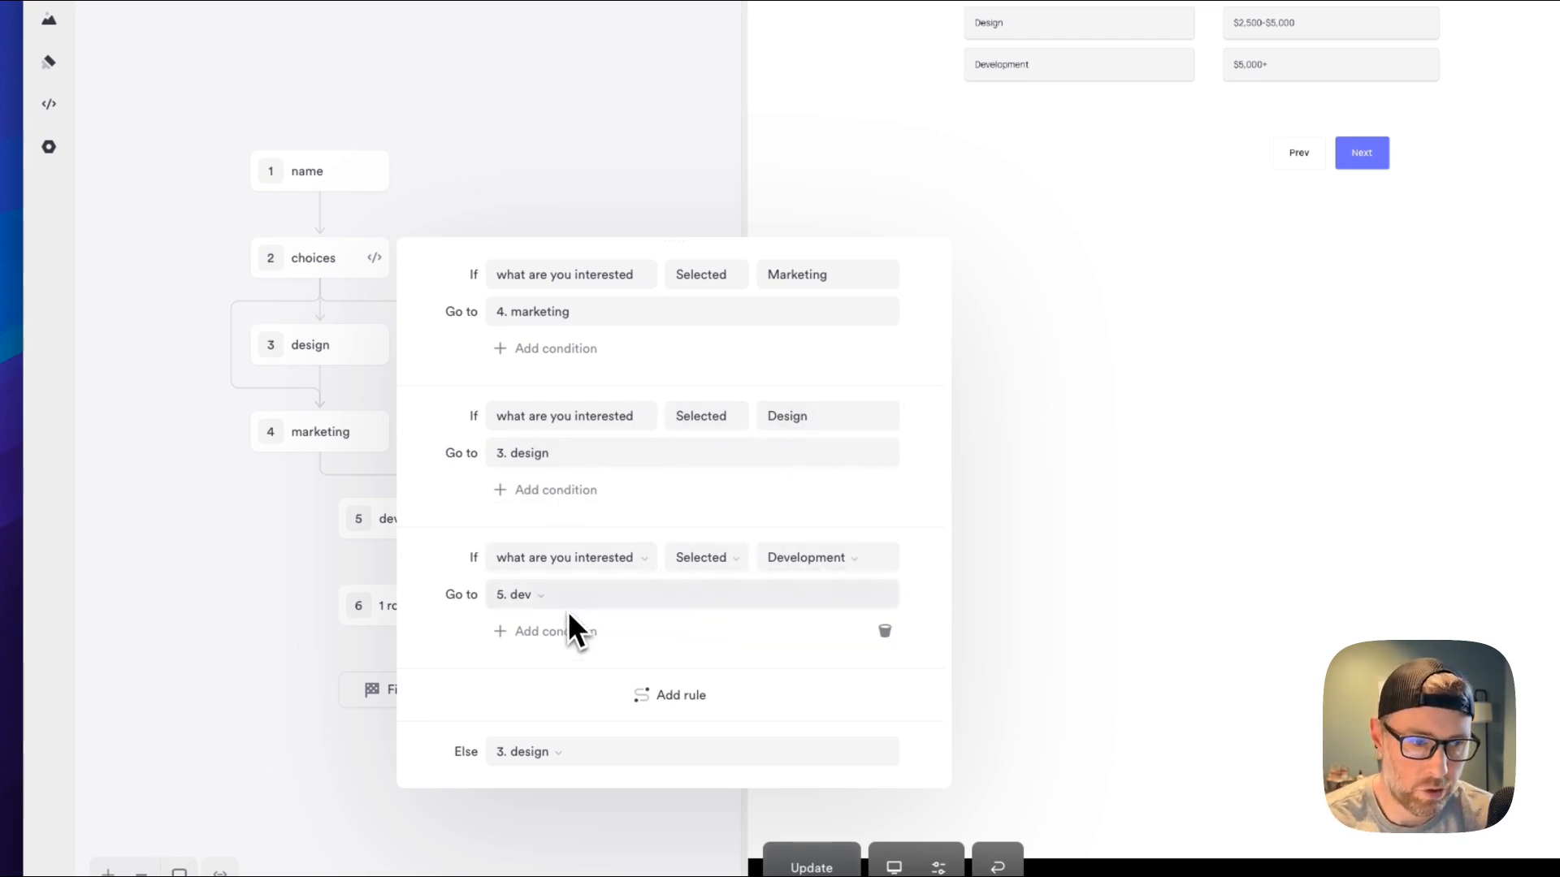
# Choose 3. design as the choices step's Else destination and close its rules
pyautogui.click(581, 768)
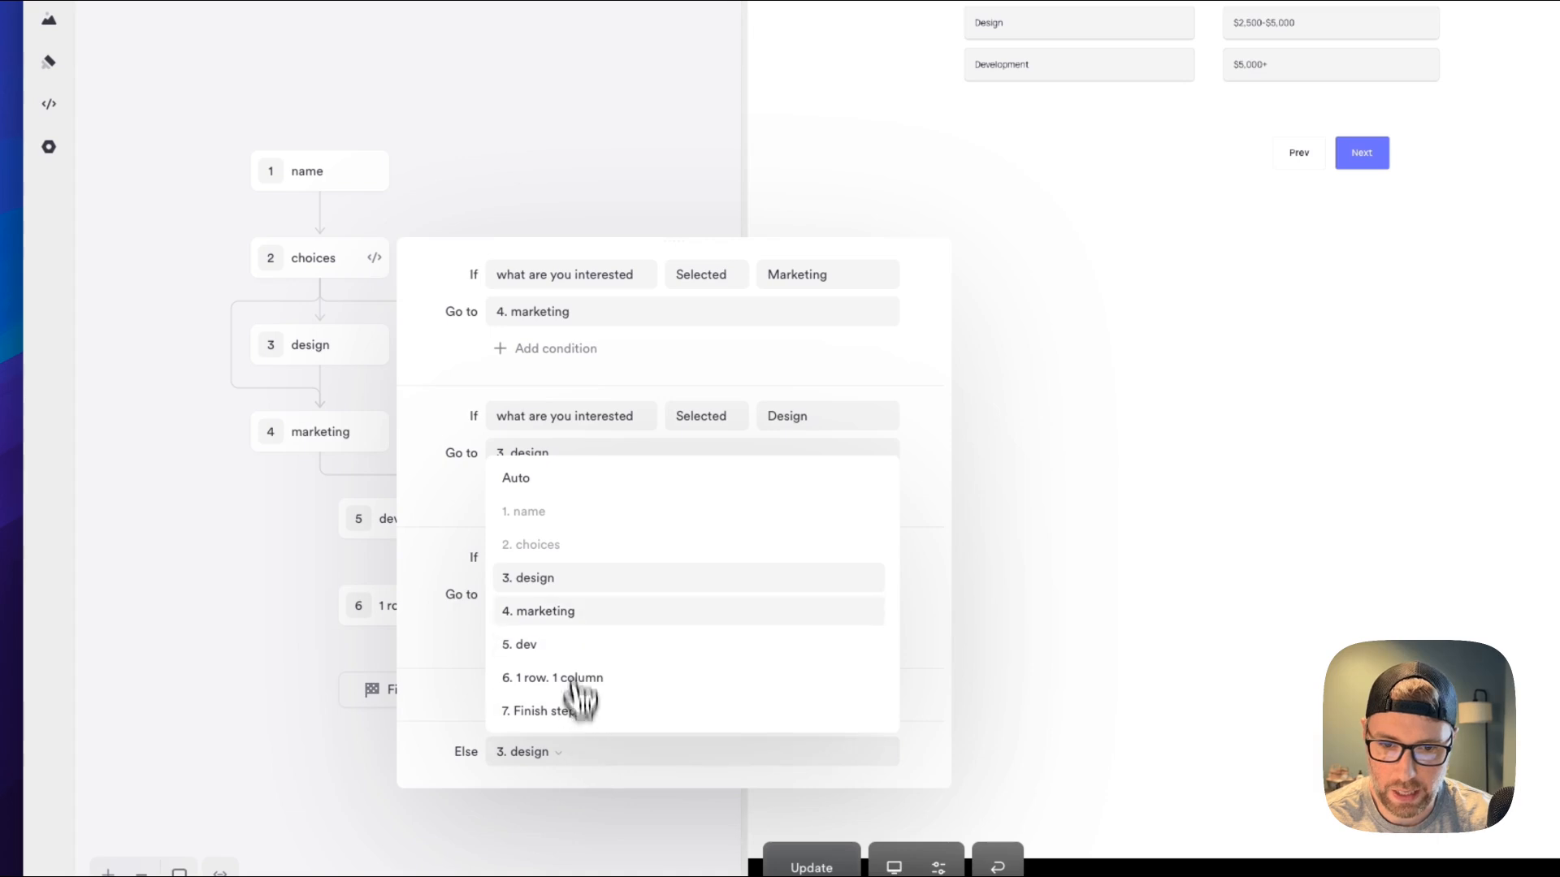
pyautogui.click(560, 579)
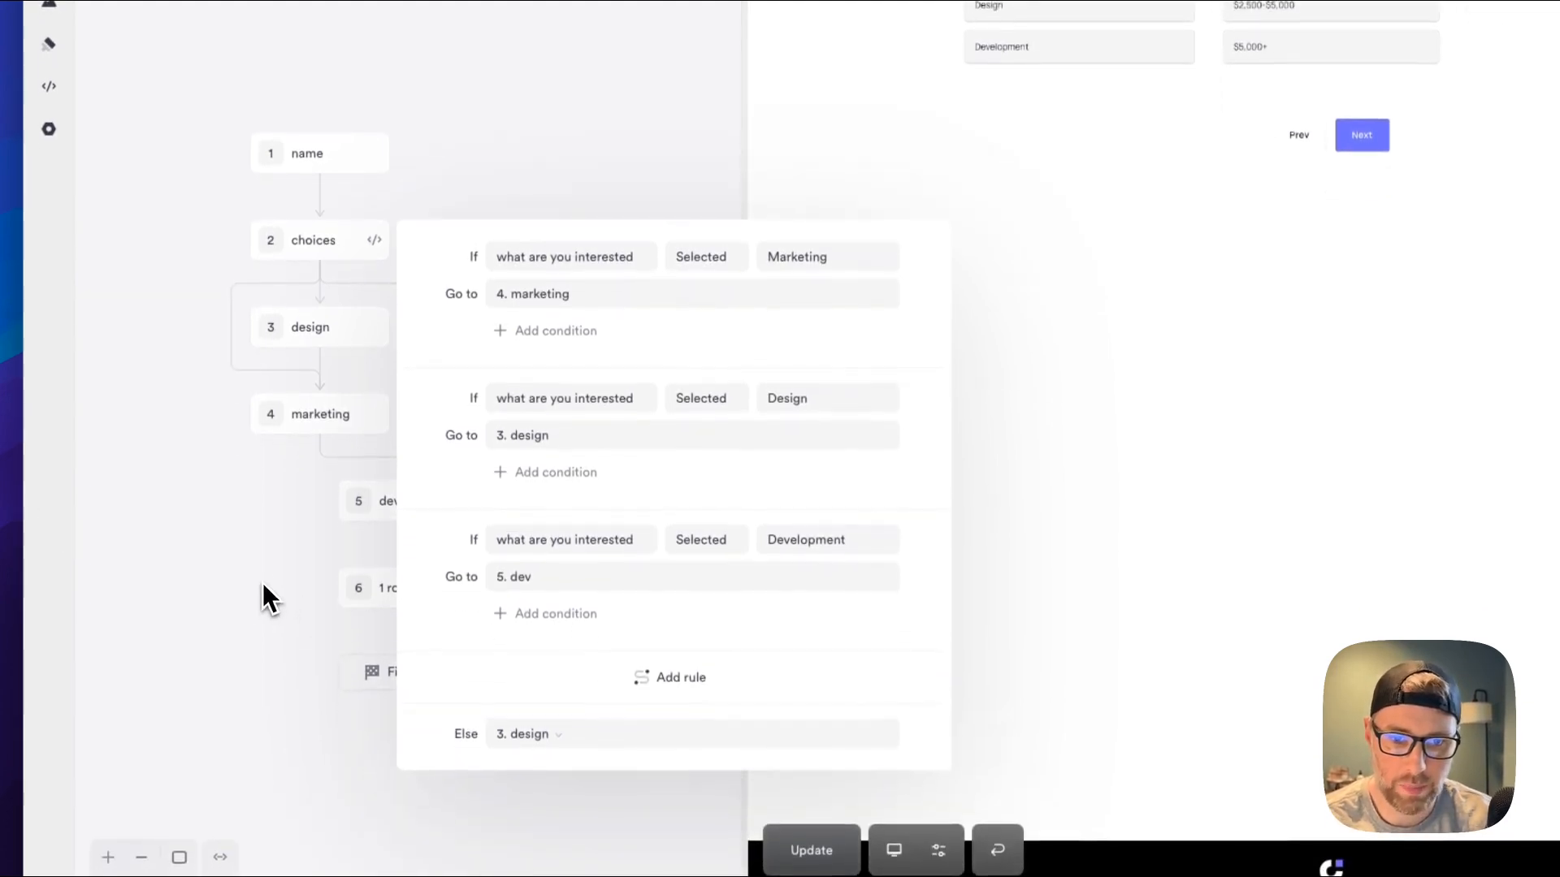
pyautogui.click(262, 662)
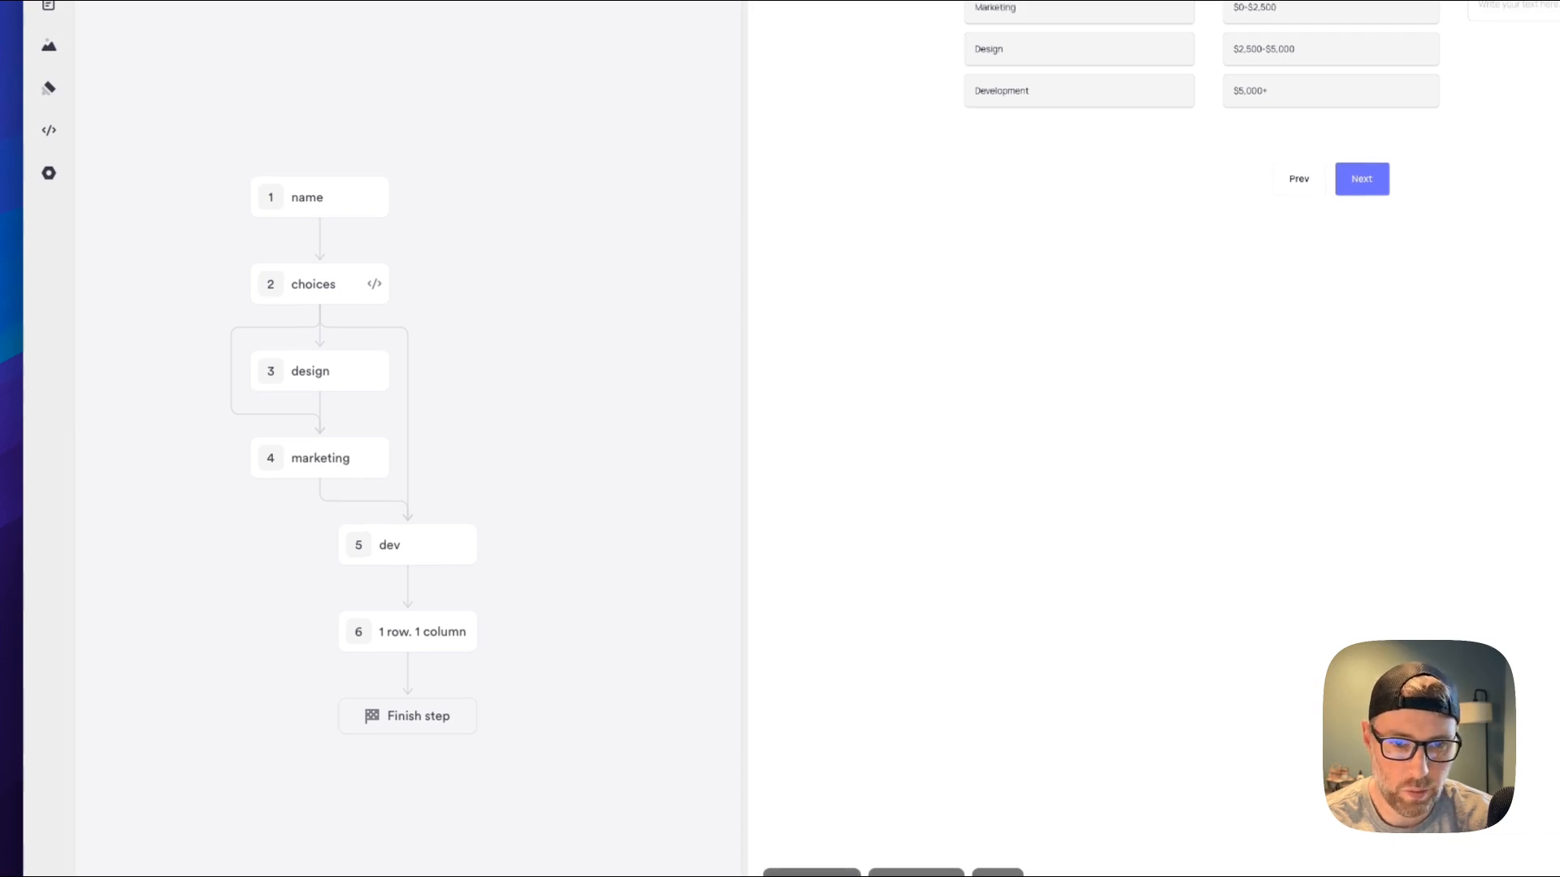
# Add a rule to the design step with the condition that the "schedule a call with design" date is after 02/23/2025
pyautogui.click(310, 378)
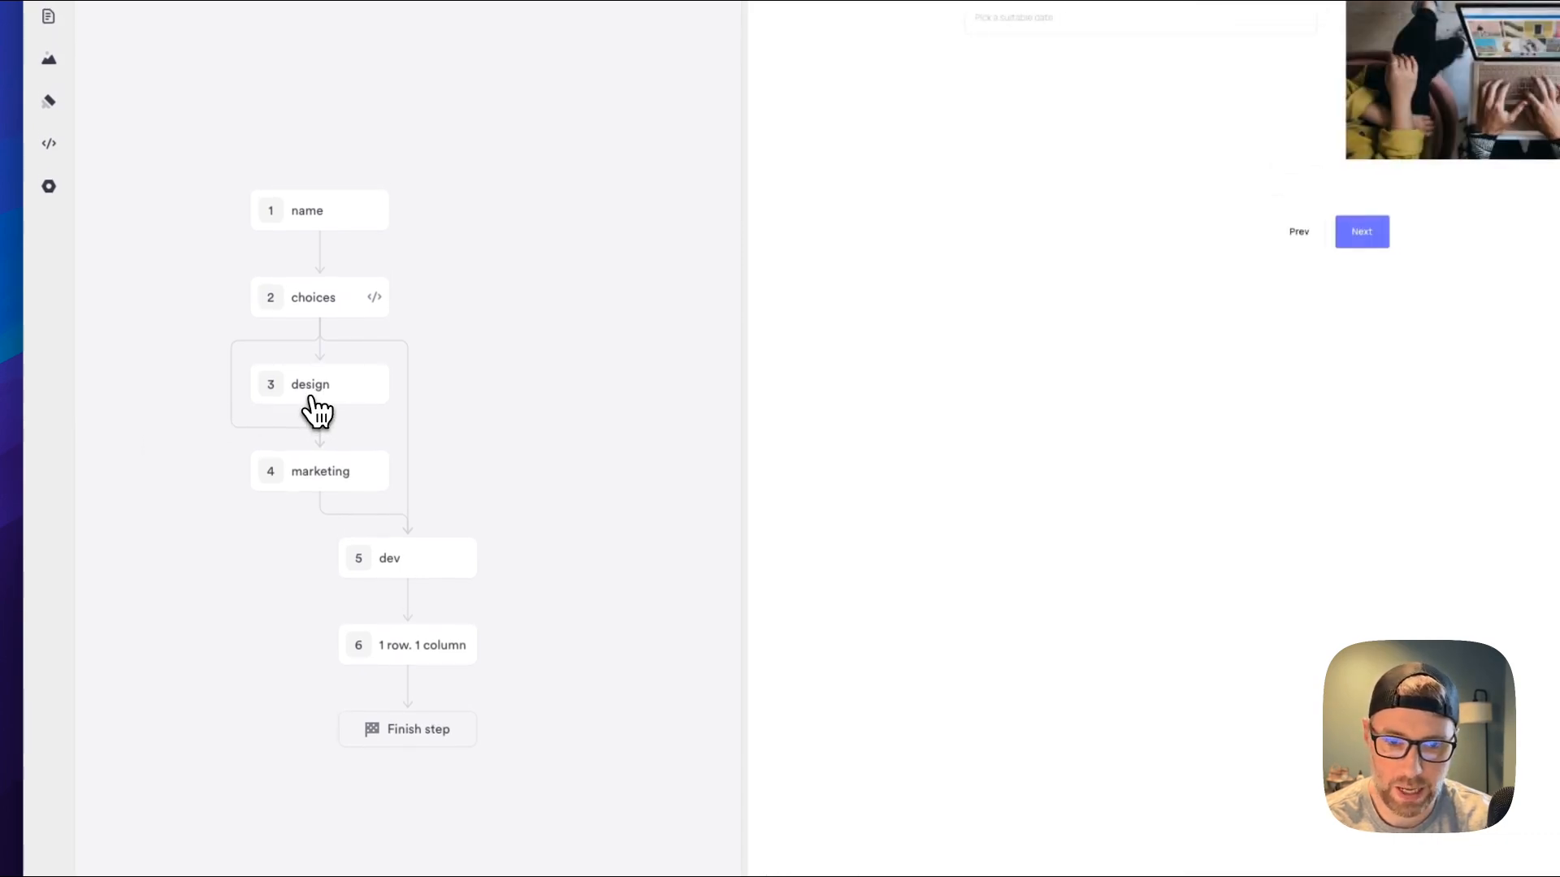
pyautogui.click(317, 406)
pyautogui.click(642, 399)
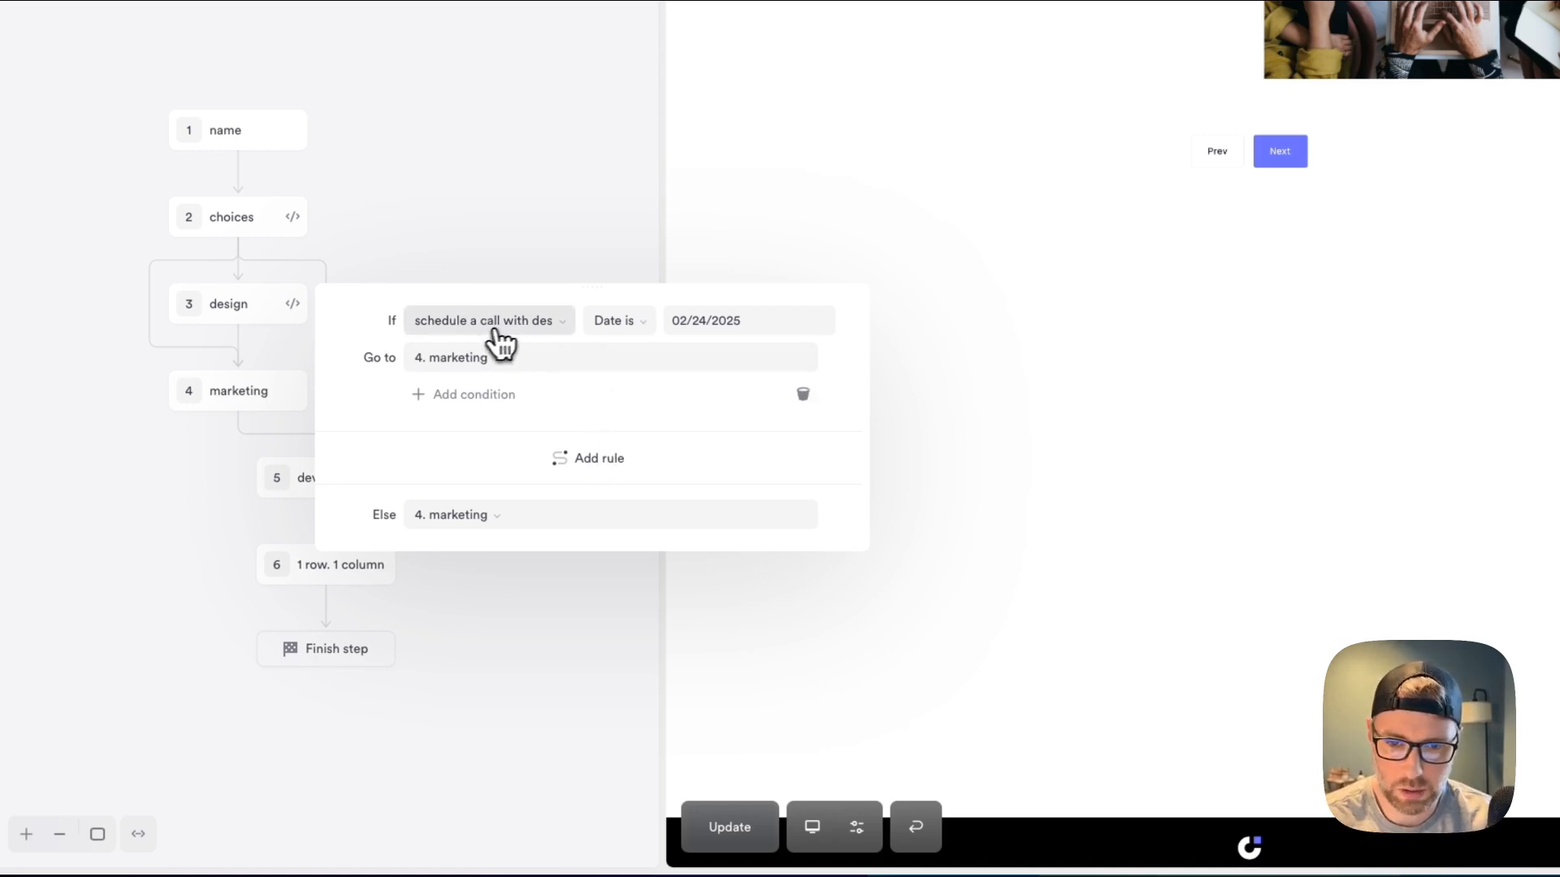
pyautogui.click(713, 317)
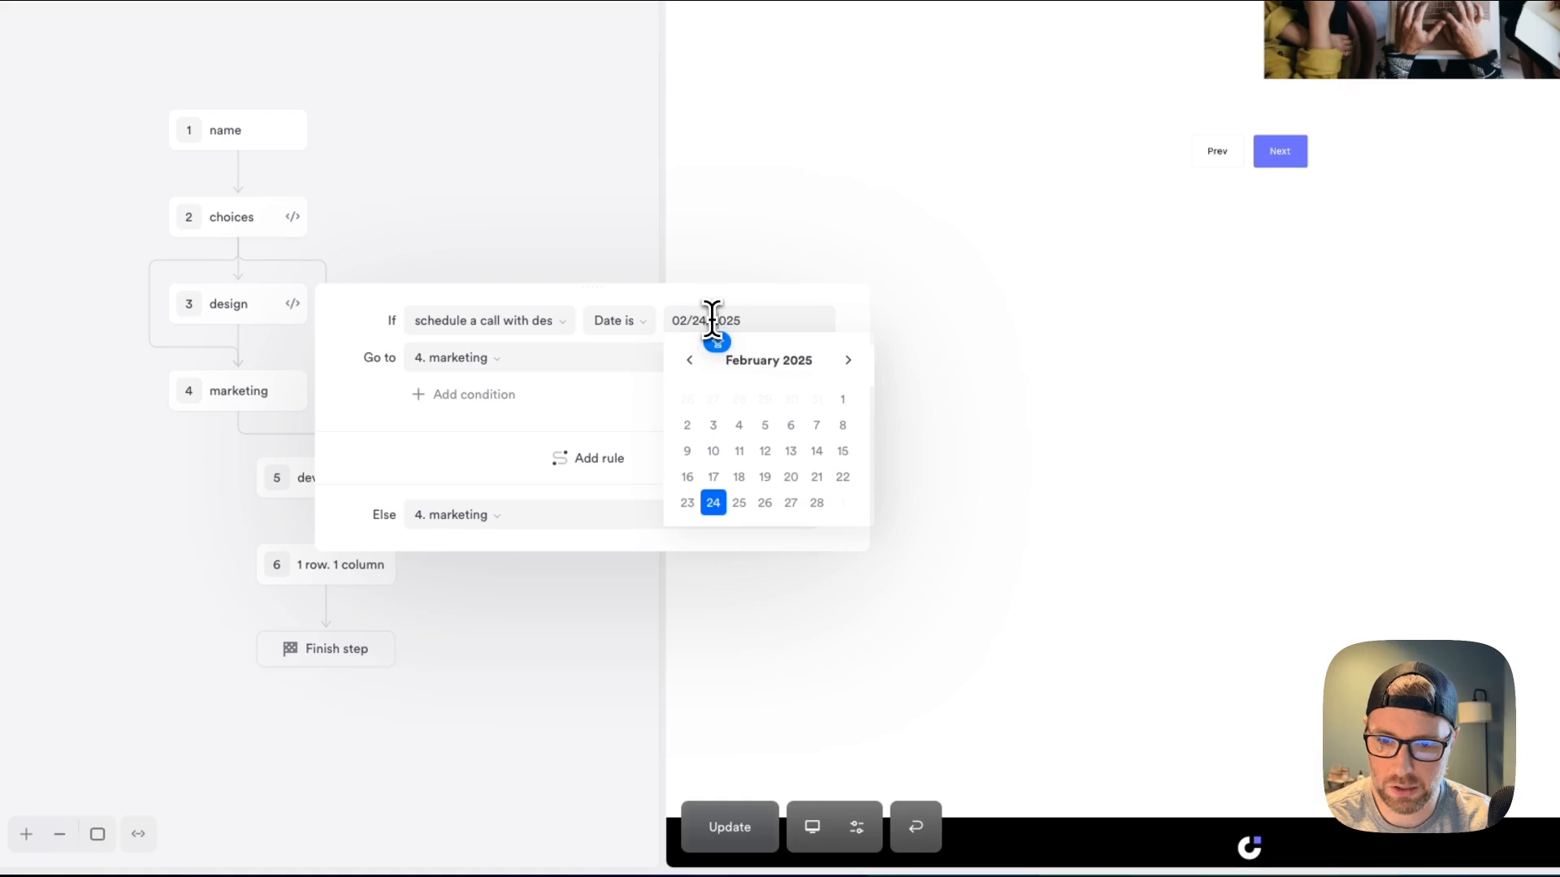
pyautogui.click(688, 502)
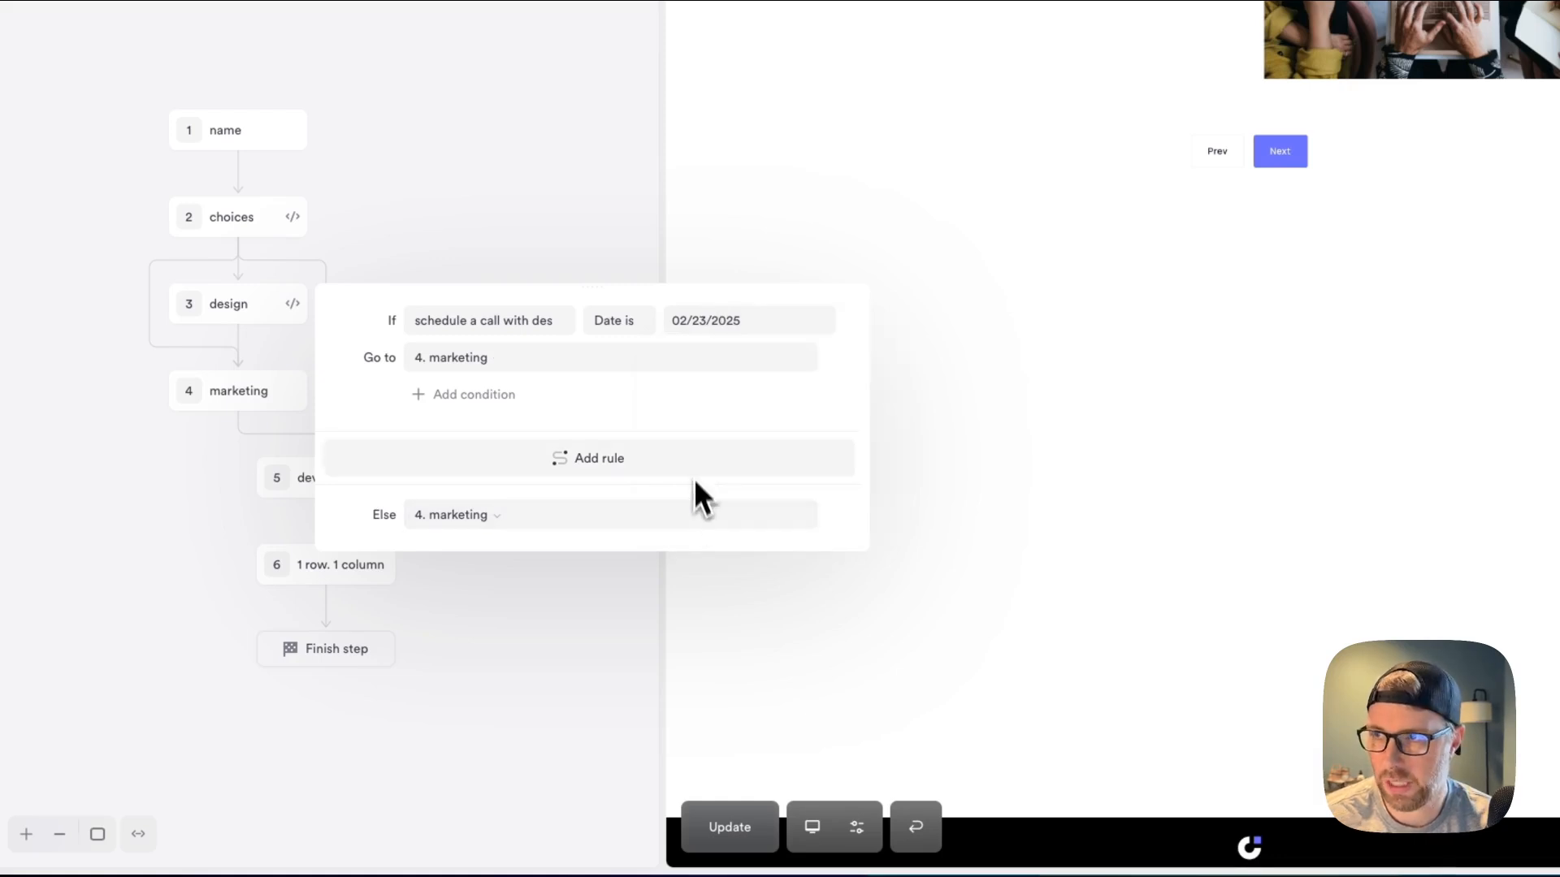
pyautogui.click(617, 321)
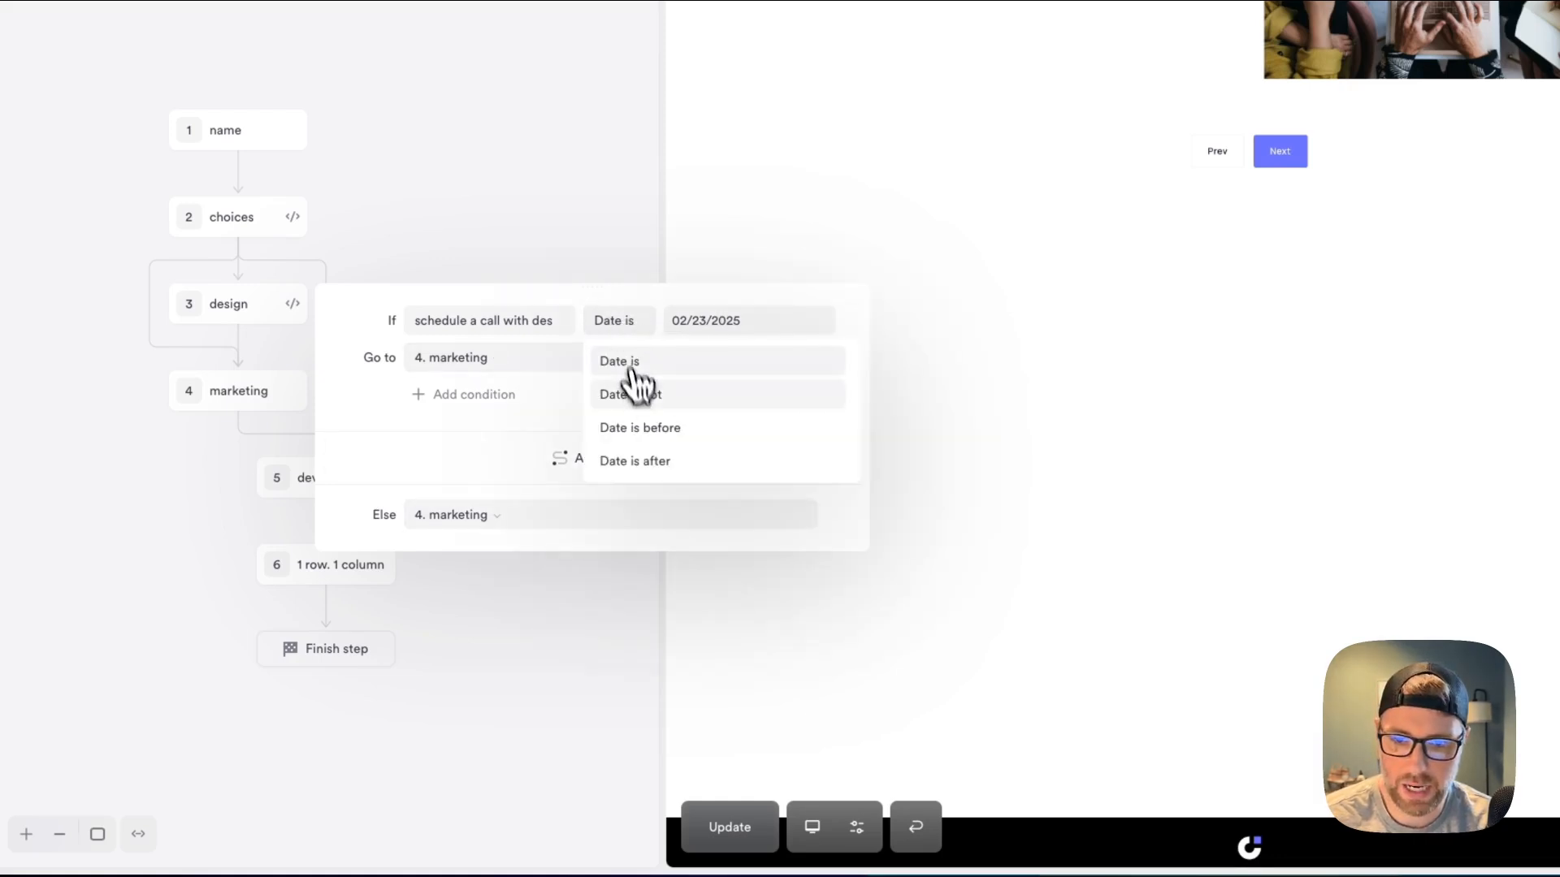
pyautogui.click(649, 459)
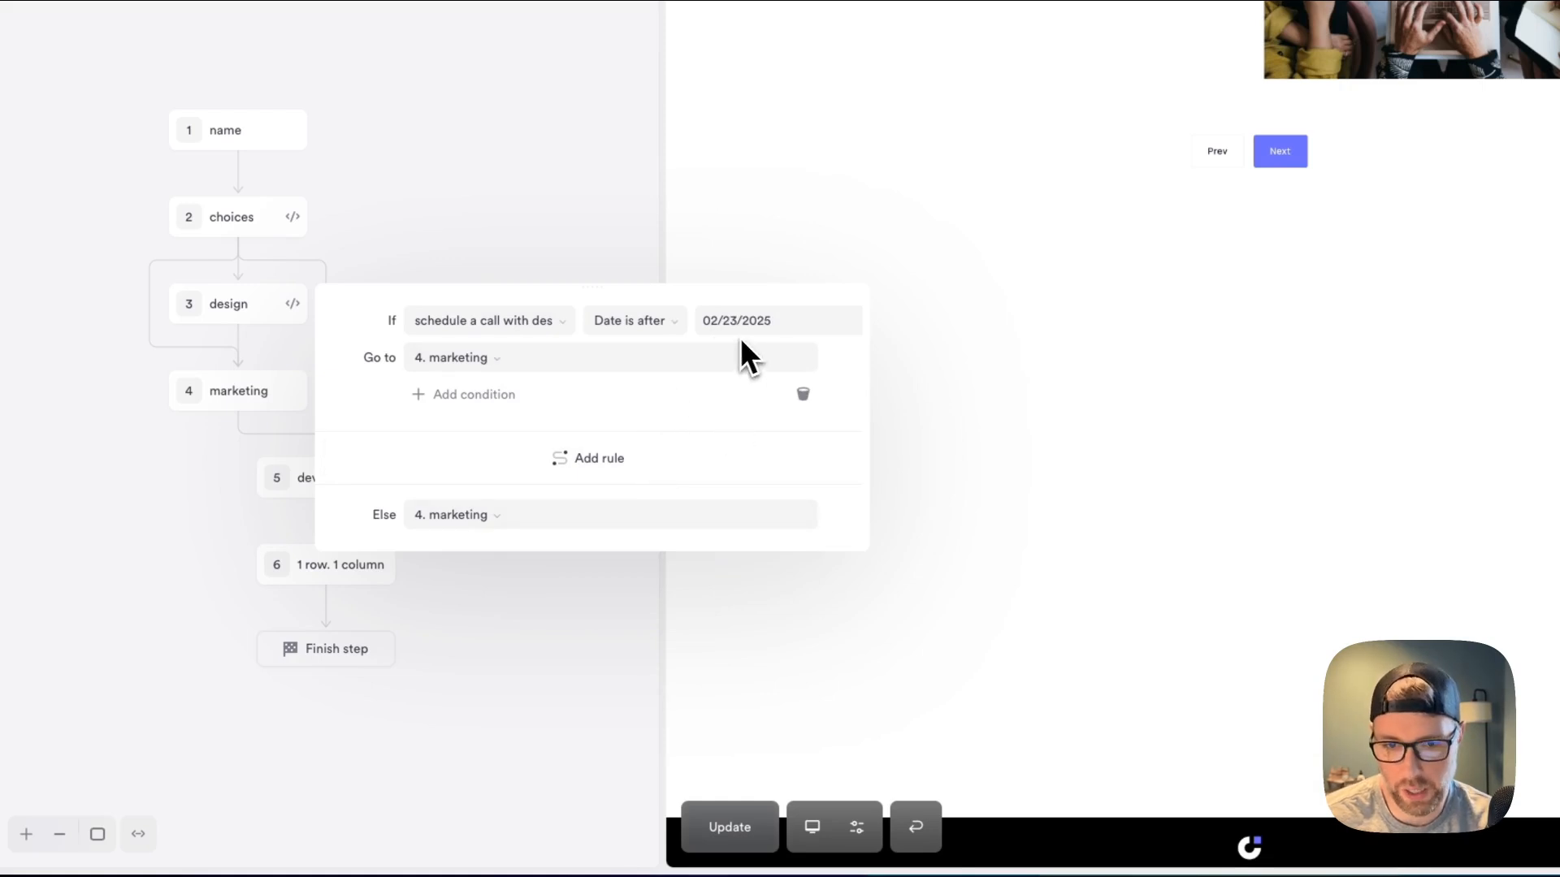
# Set both the Go to and Else destinations of the design step's logic to 6. 1 row. 1 column
pyautogui.click(512, 361)
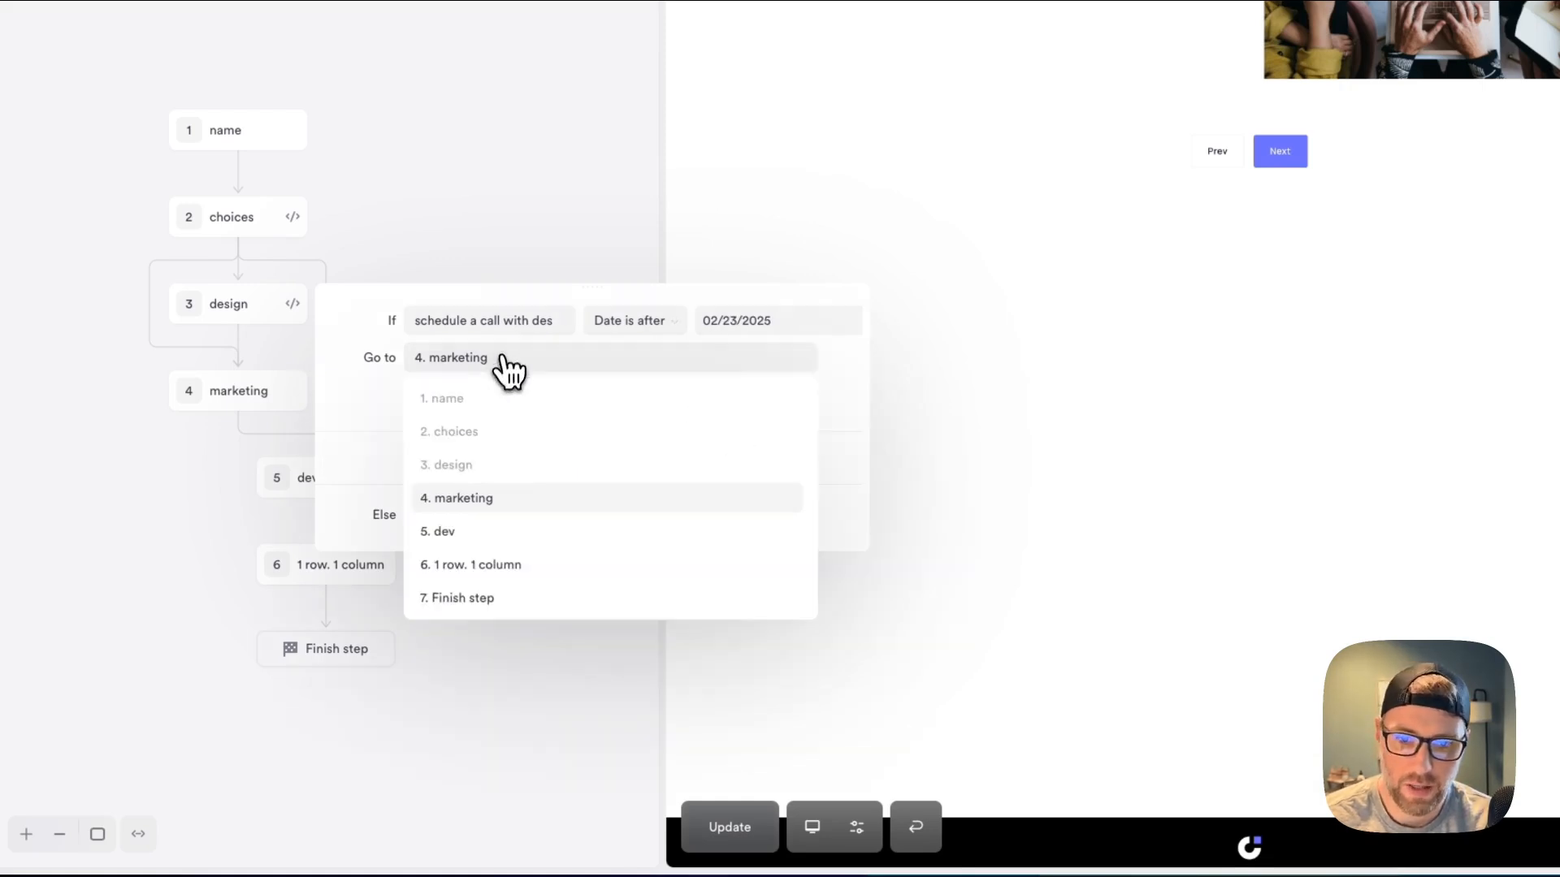
pyautogui.click(518, 570)
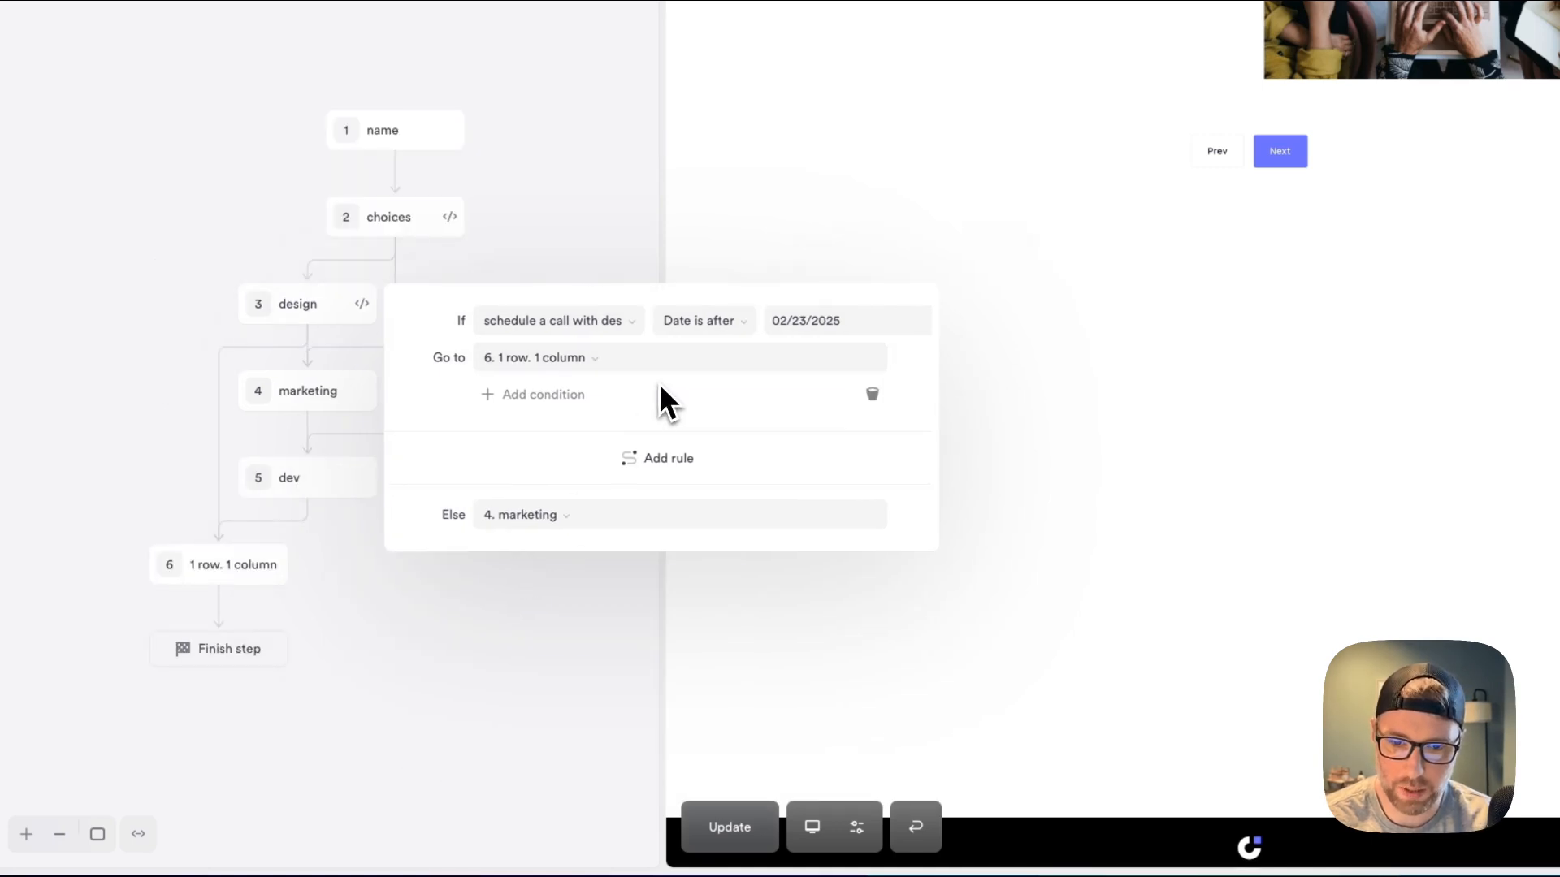
pyautogui.click(557, 515)
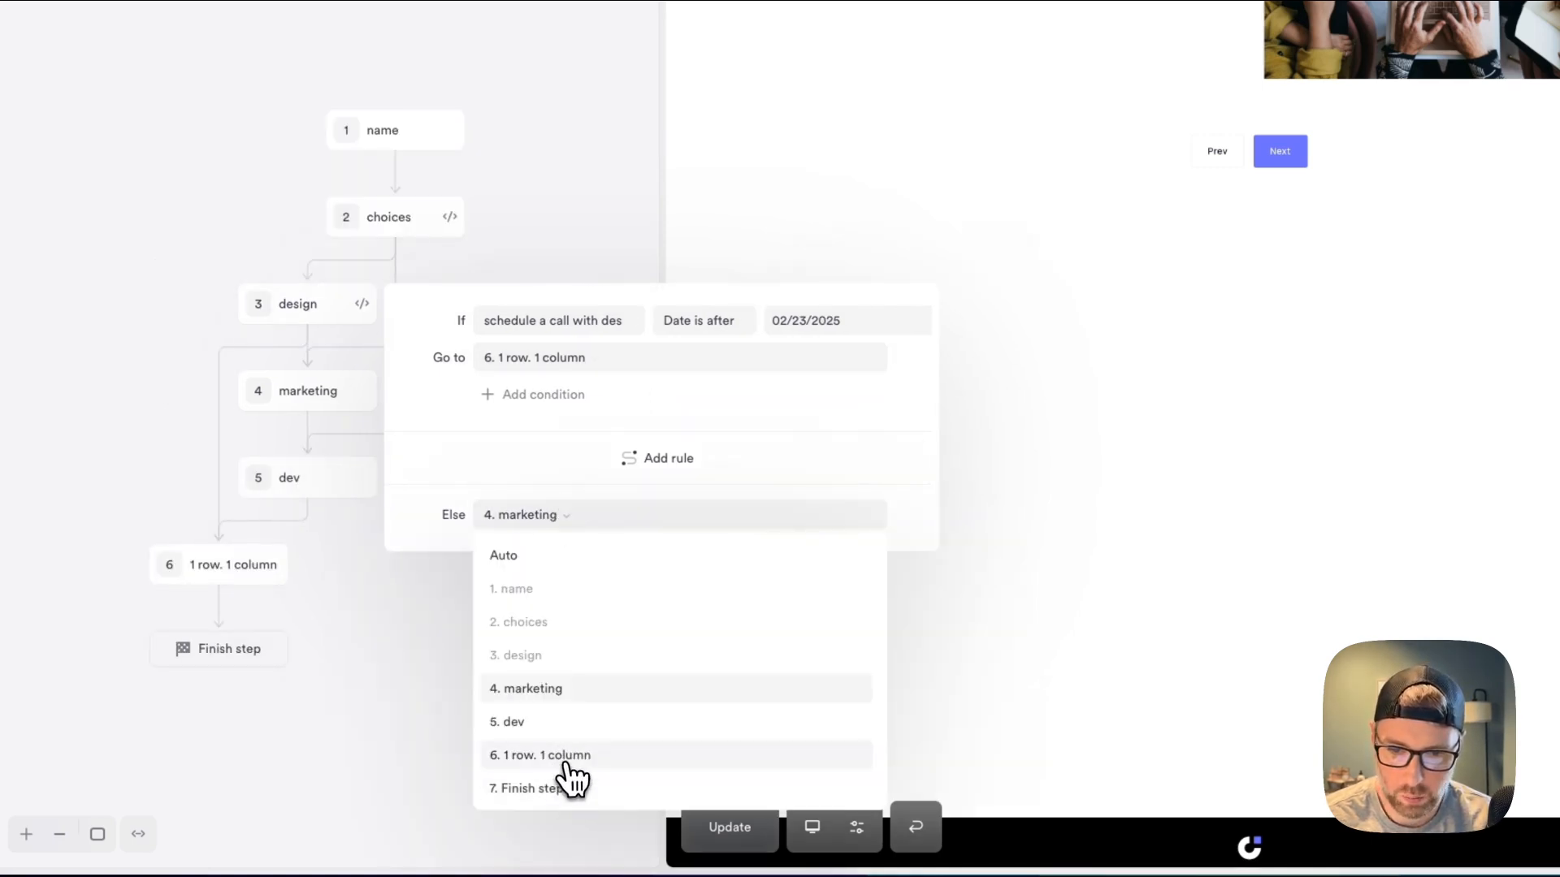
pyautogui.click(568, 755)
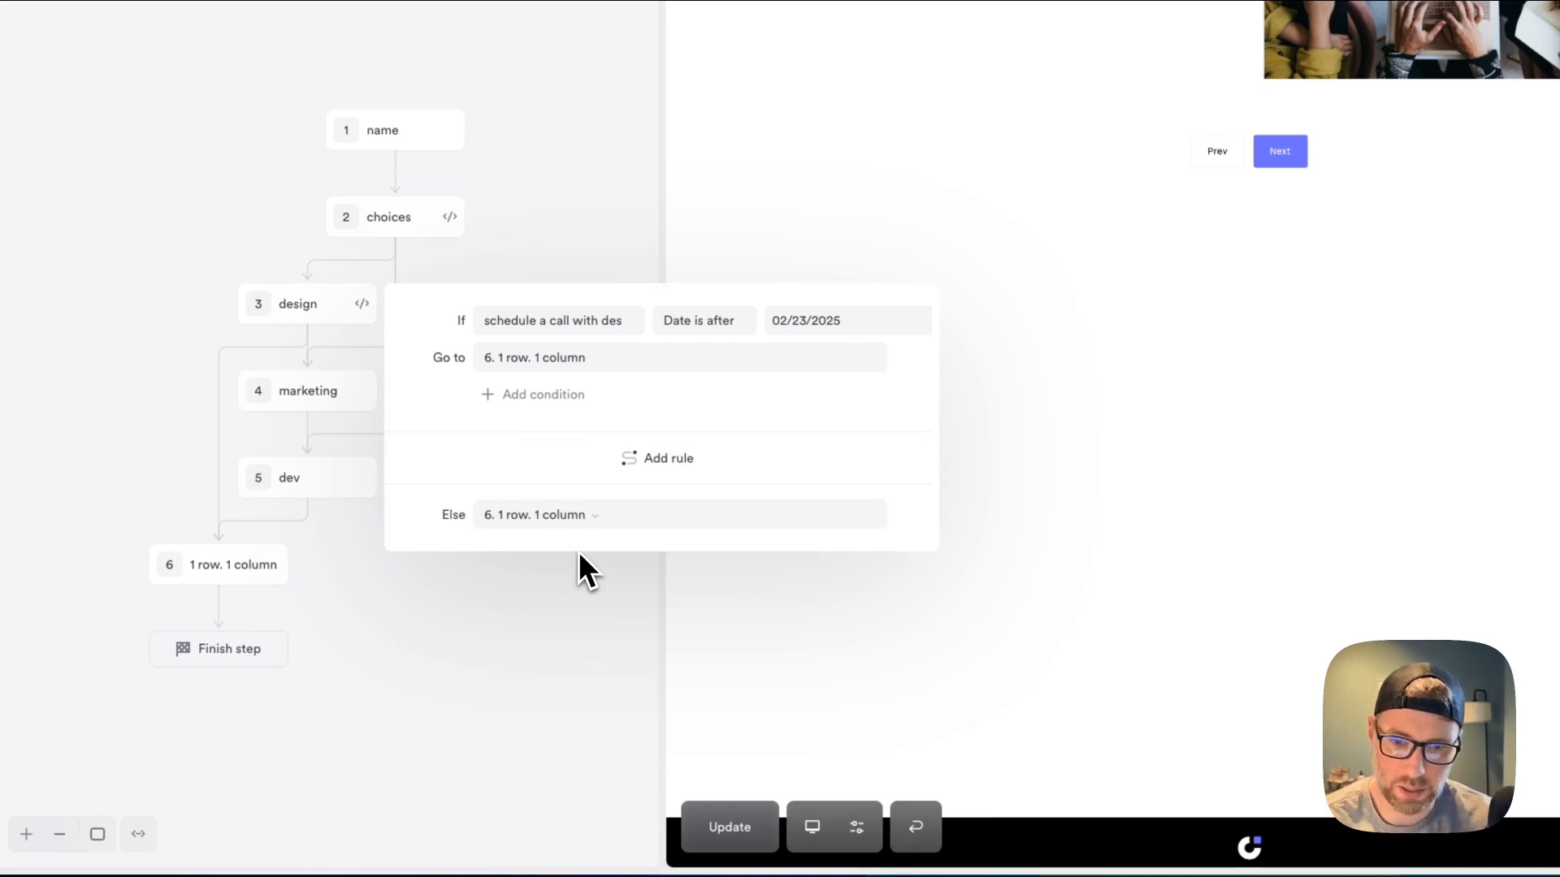
# Add a rule to the marketing step with the condition that its "schedule a call with marketing" date is after 02/23/2025
pyautogui.click(488, 621)
pyautogui.click(315, 388)
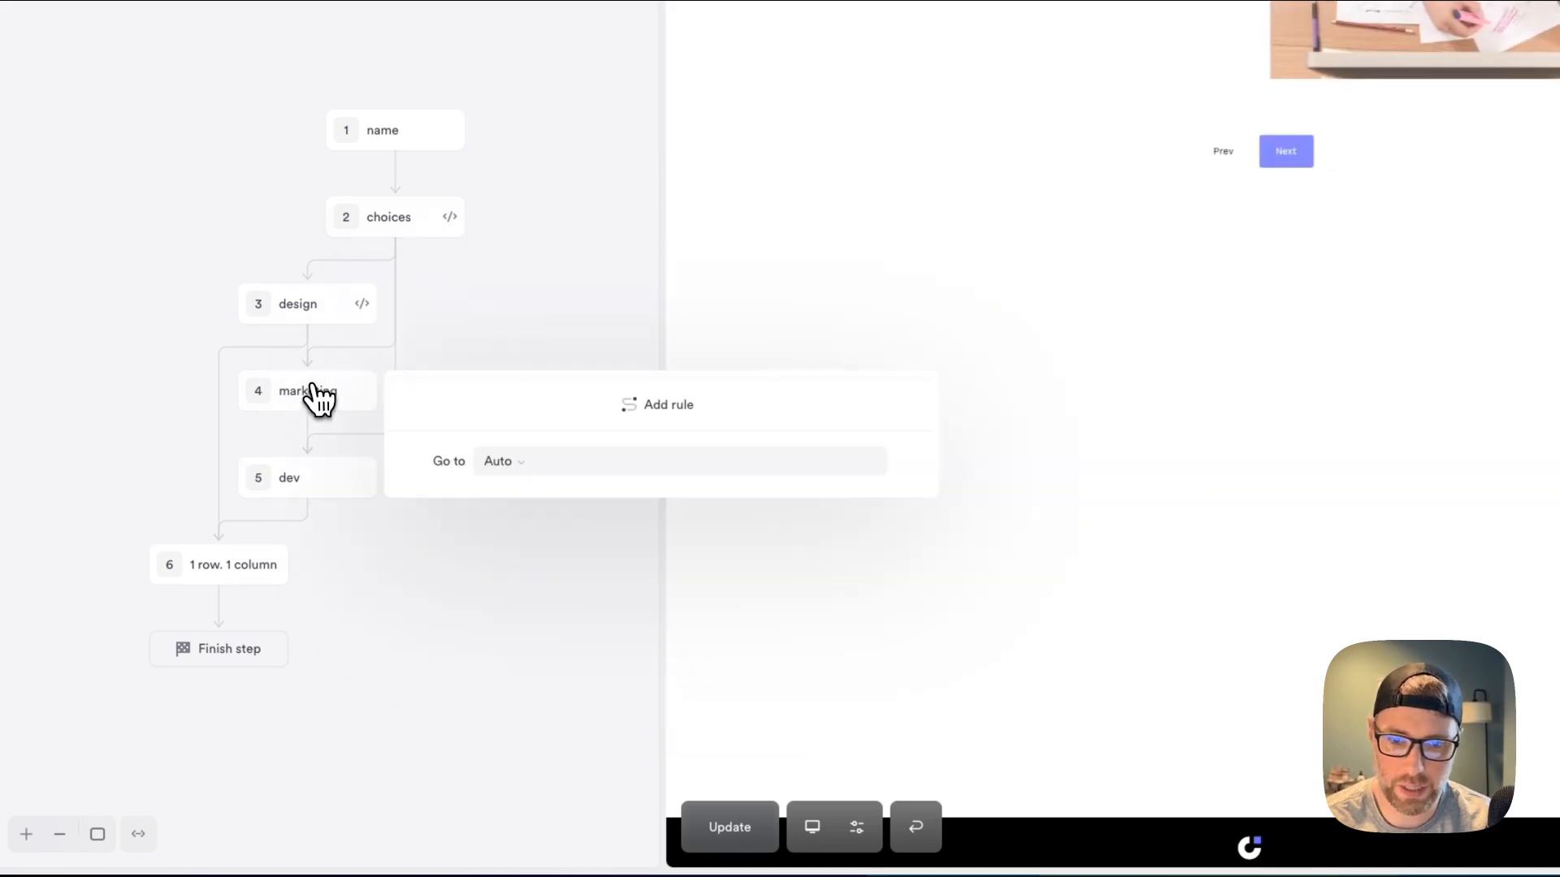
pyautogui.click(634, 404)
pyautogui.click(808, 406)
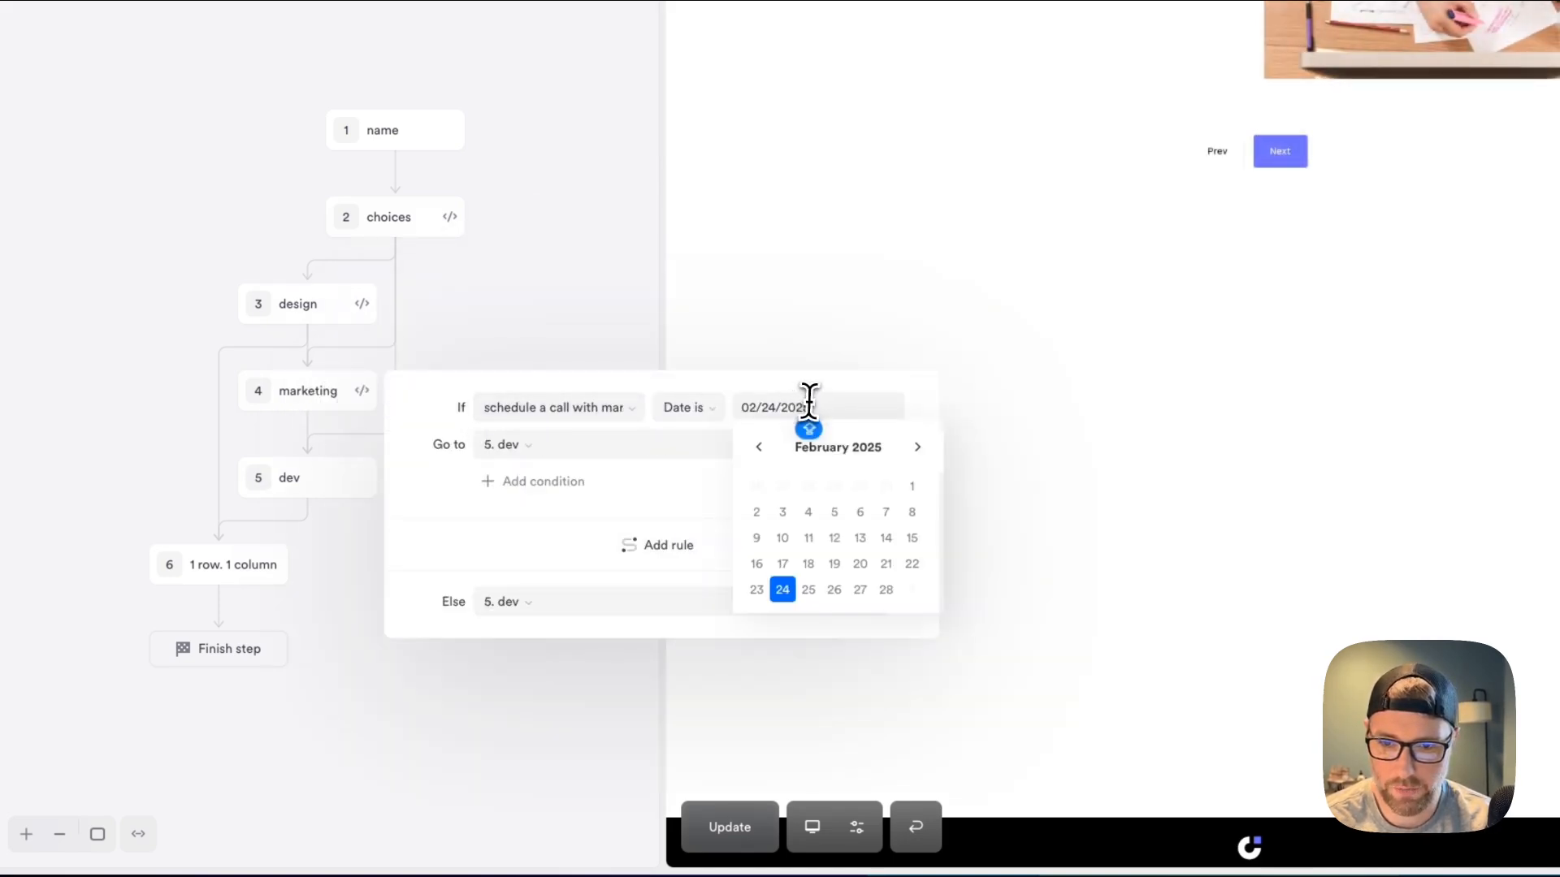
pyautogui.click(699, 409)
pyautogui.click(707, 544)
pyautogui.click(790, 414)
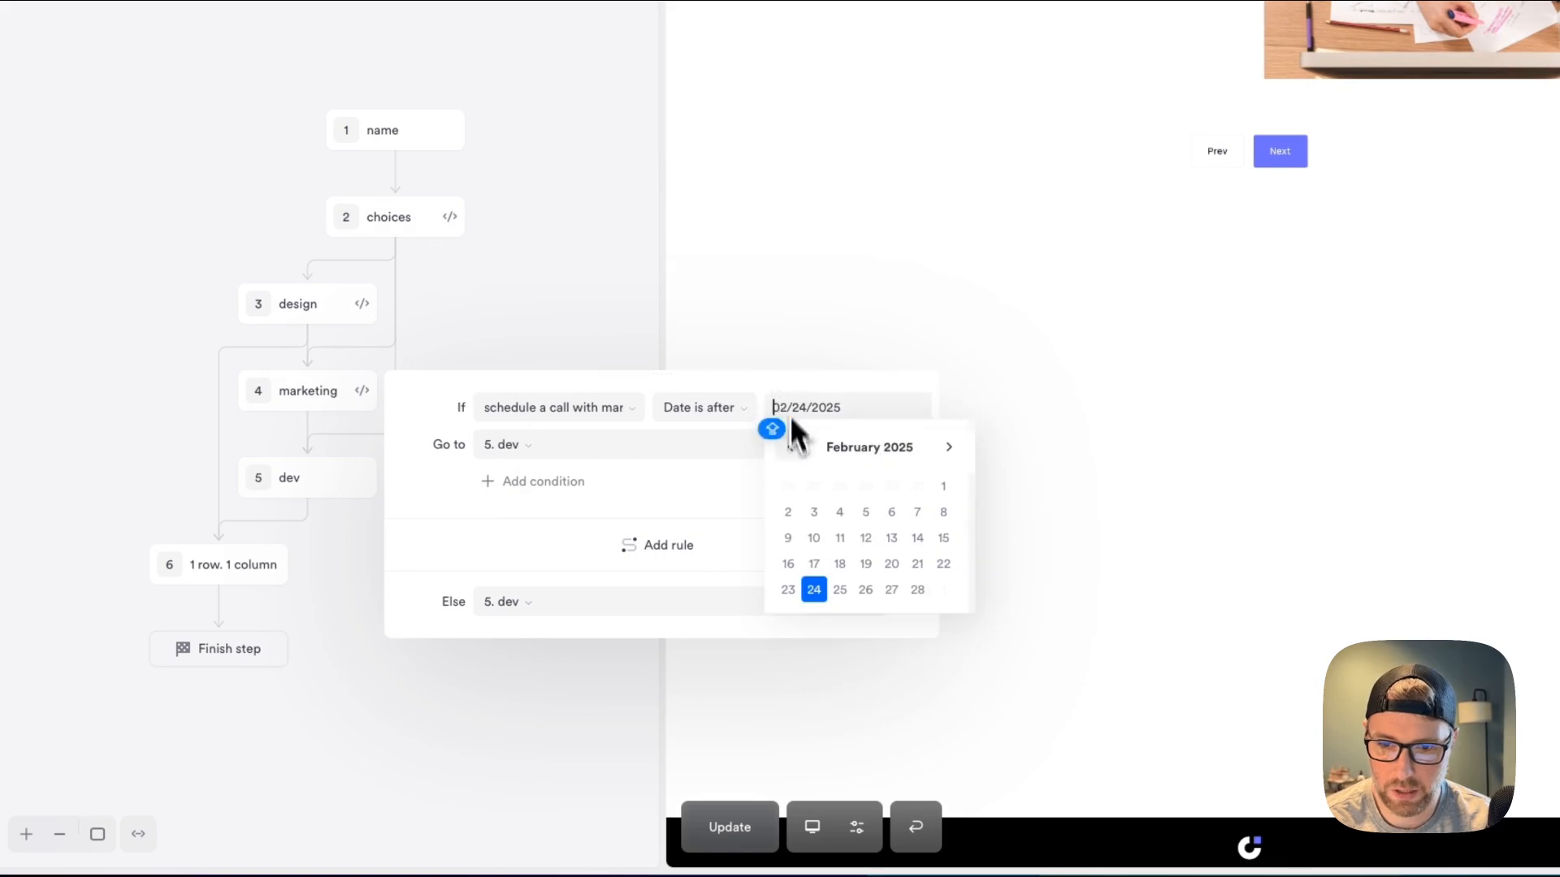
pyautogui.click(788, 590)
# Set both the Go to and Else destinations of the marketing step's logic to 6. 1 row. 1 column and close its rules
pyautogui.click(552, 447)
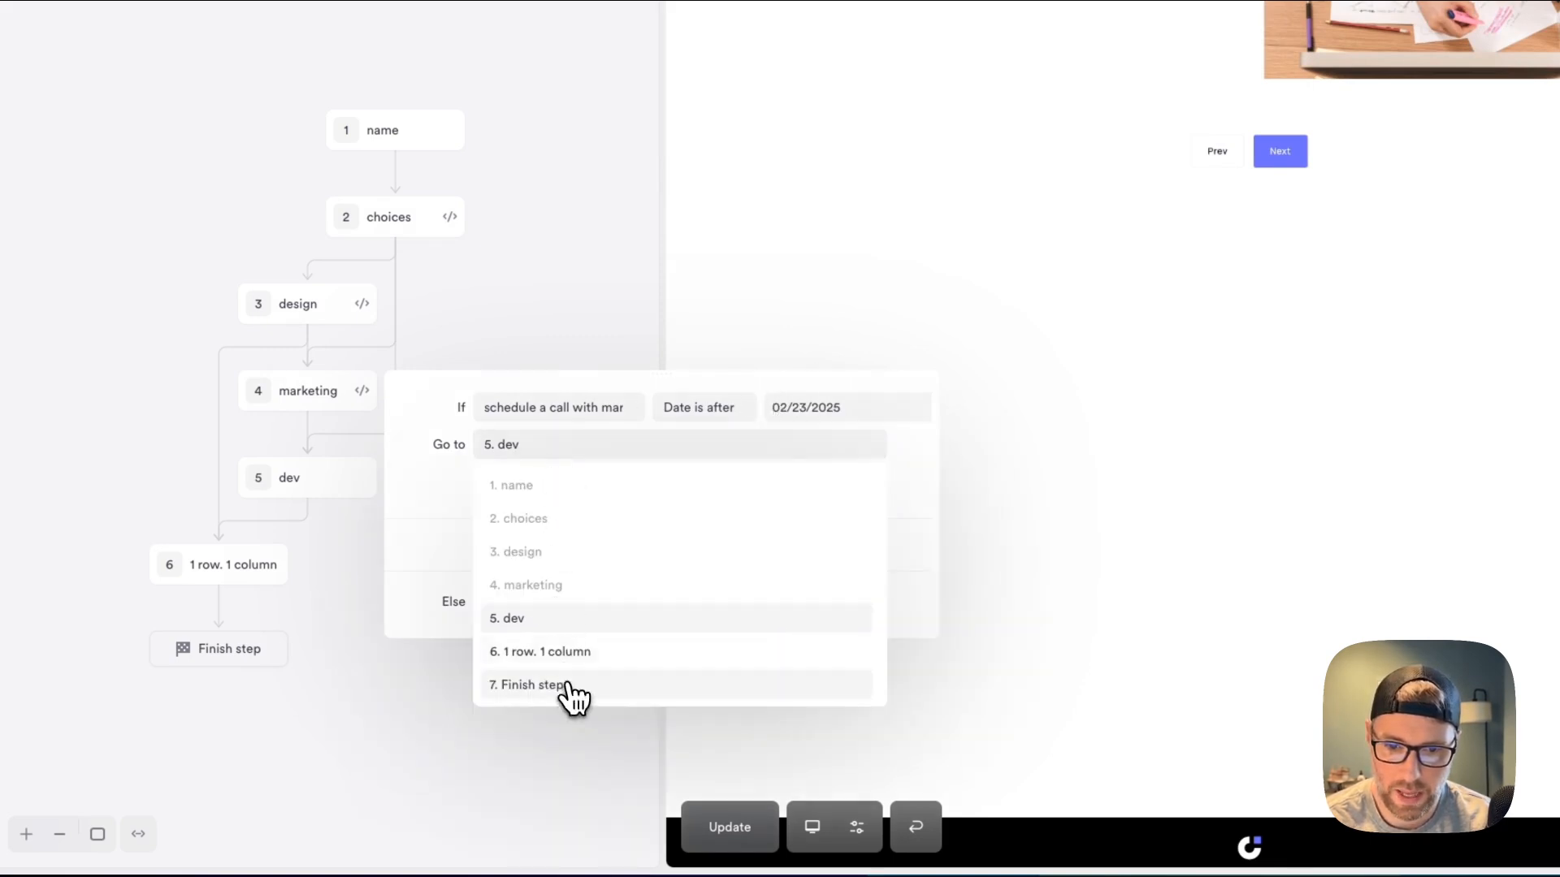
pyautogui.click(569, 653)
pyautogui.click(534, 607)
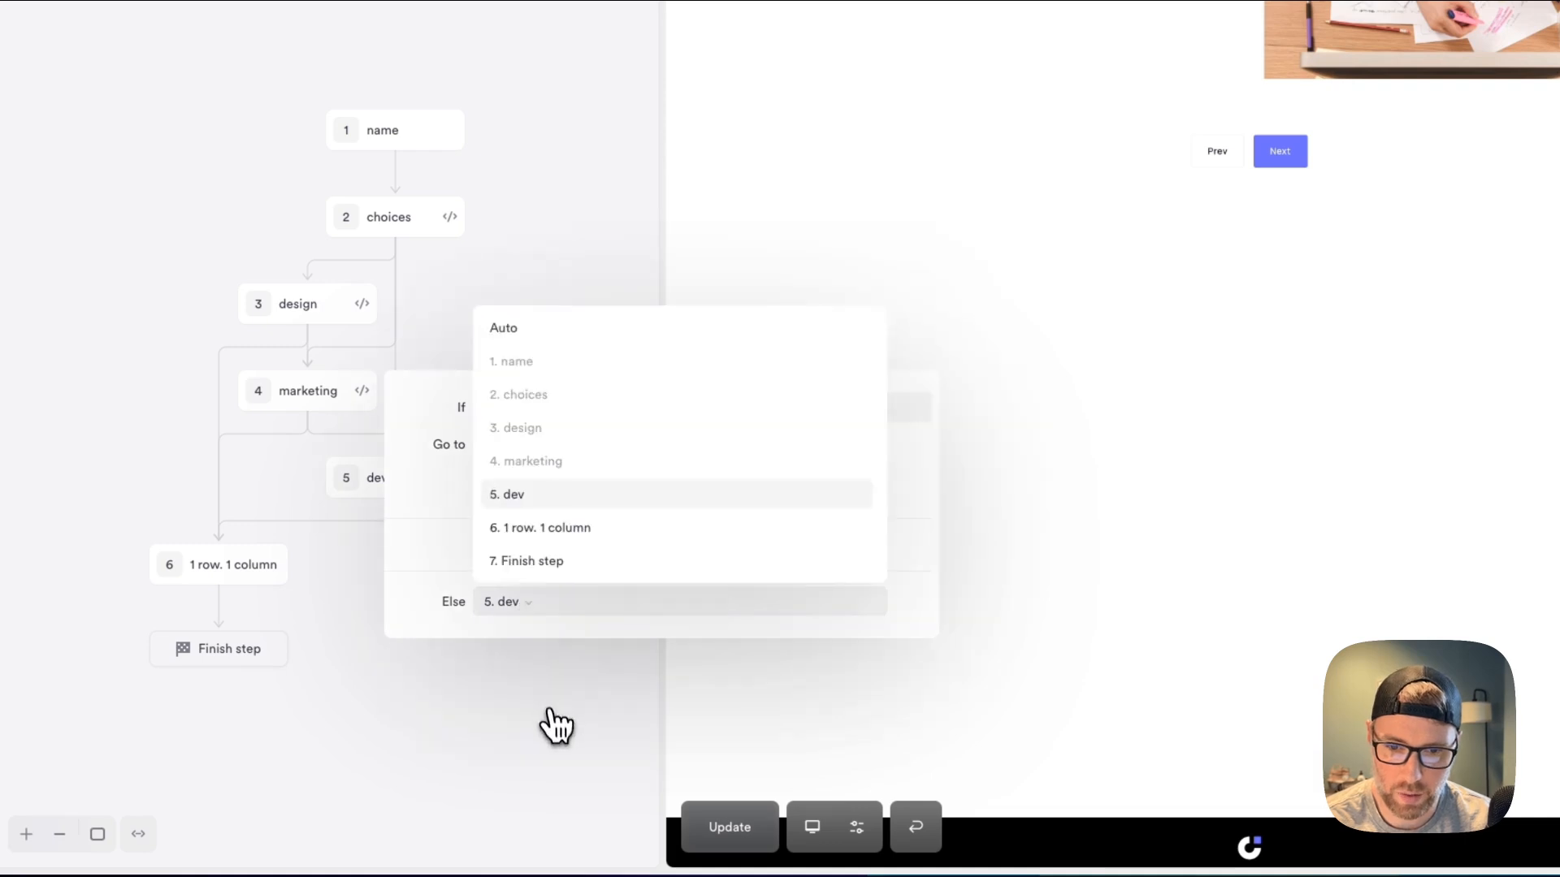
pyautogui.click(540, 528)
pyautogui.click(505, 742)
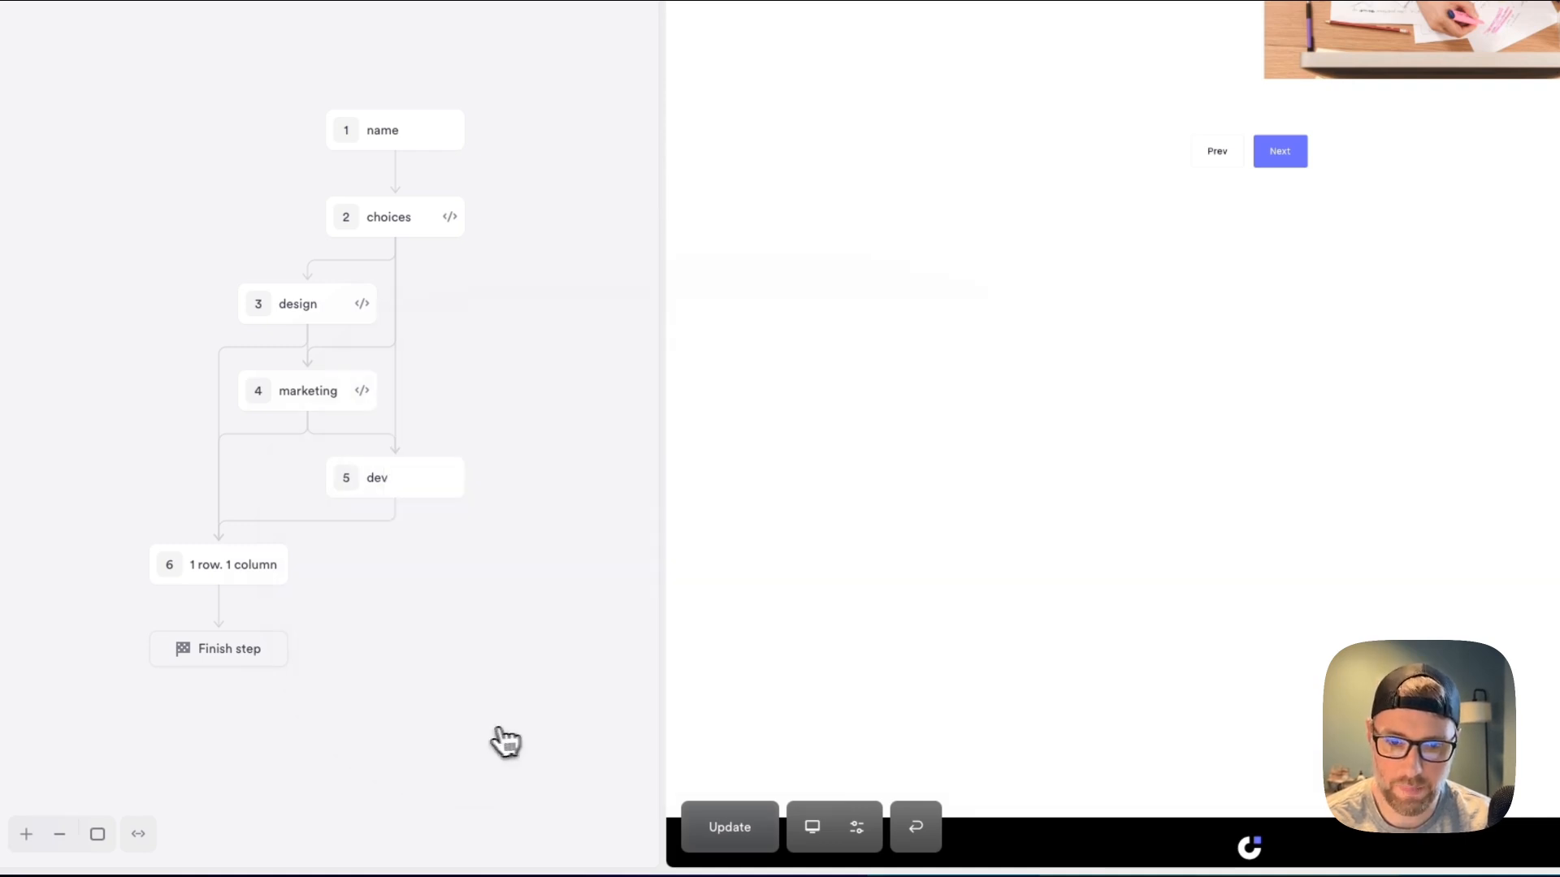
# Add a rule to the dev step that goes to 6. 1 row. 1 column if the call date is after 02/23/2025
pyautogui.click(376, 481)
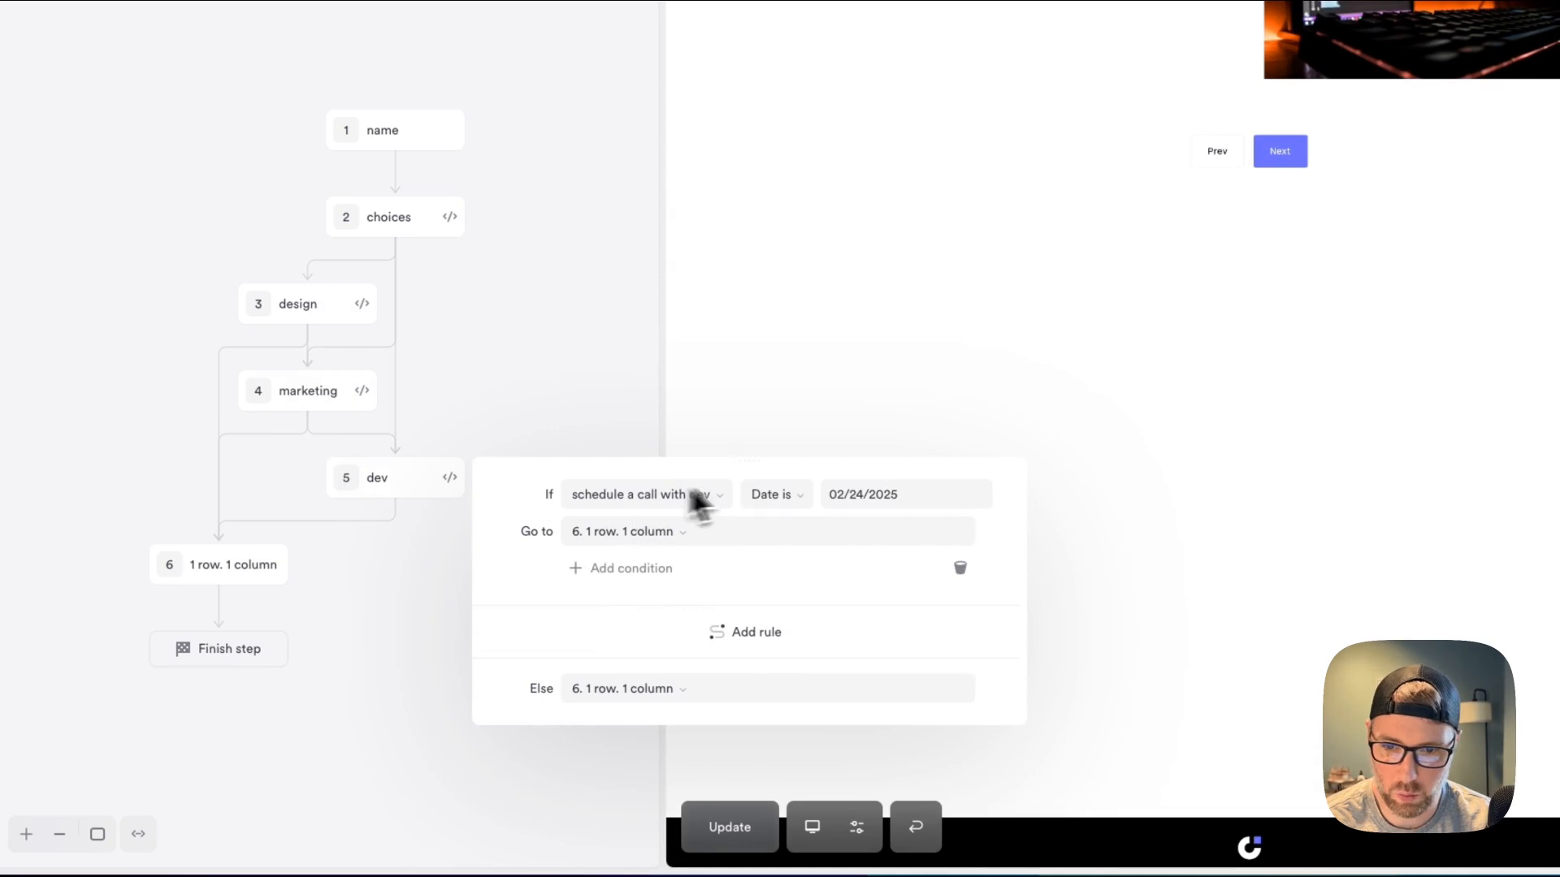
pyautogui.click(776, 495)
pyautogui.click(796, 637)
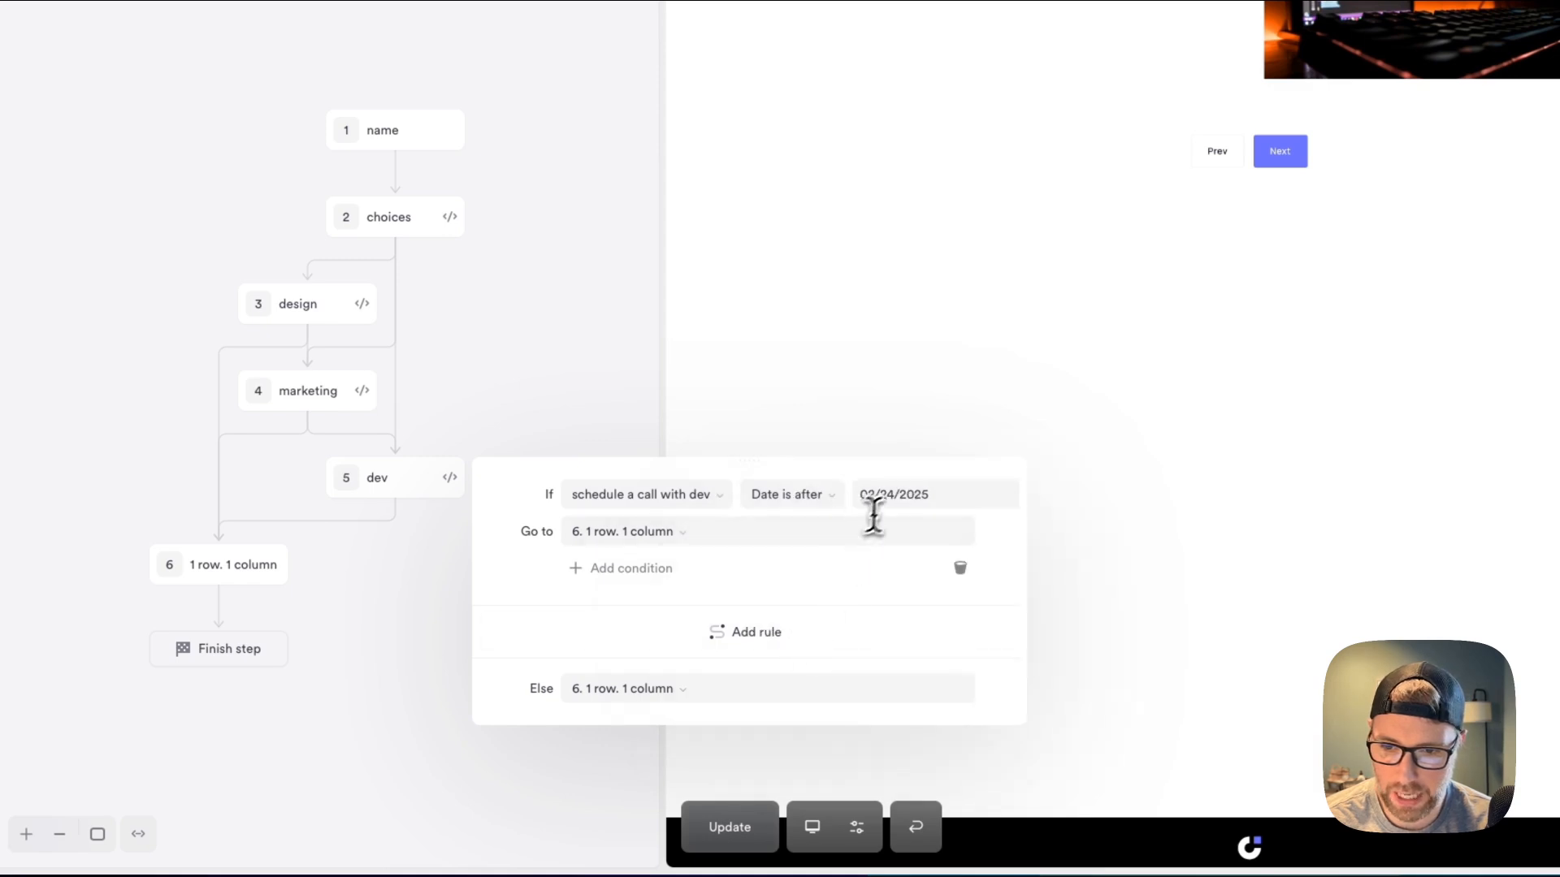
pyautogui.click(873, 497)
pyautogui.click(878, 675)
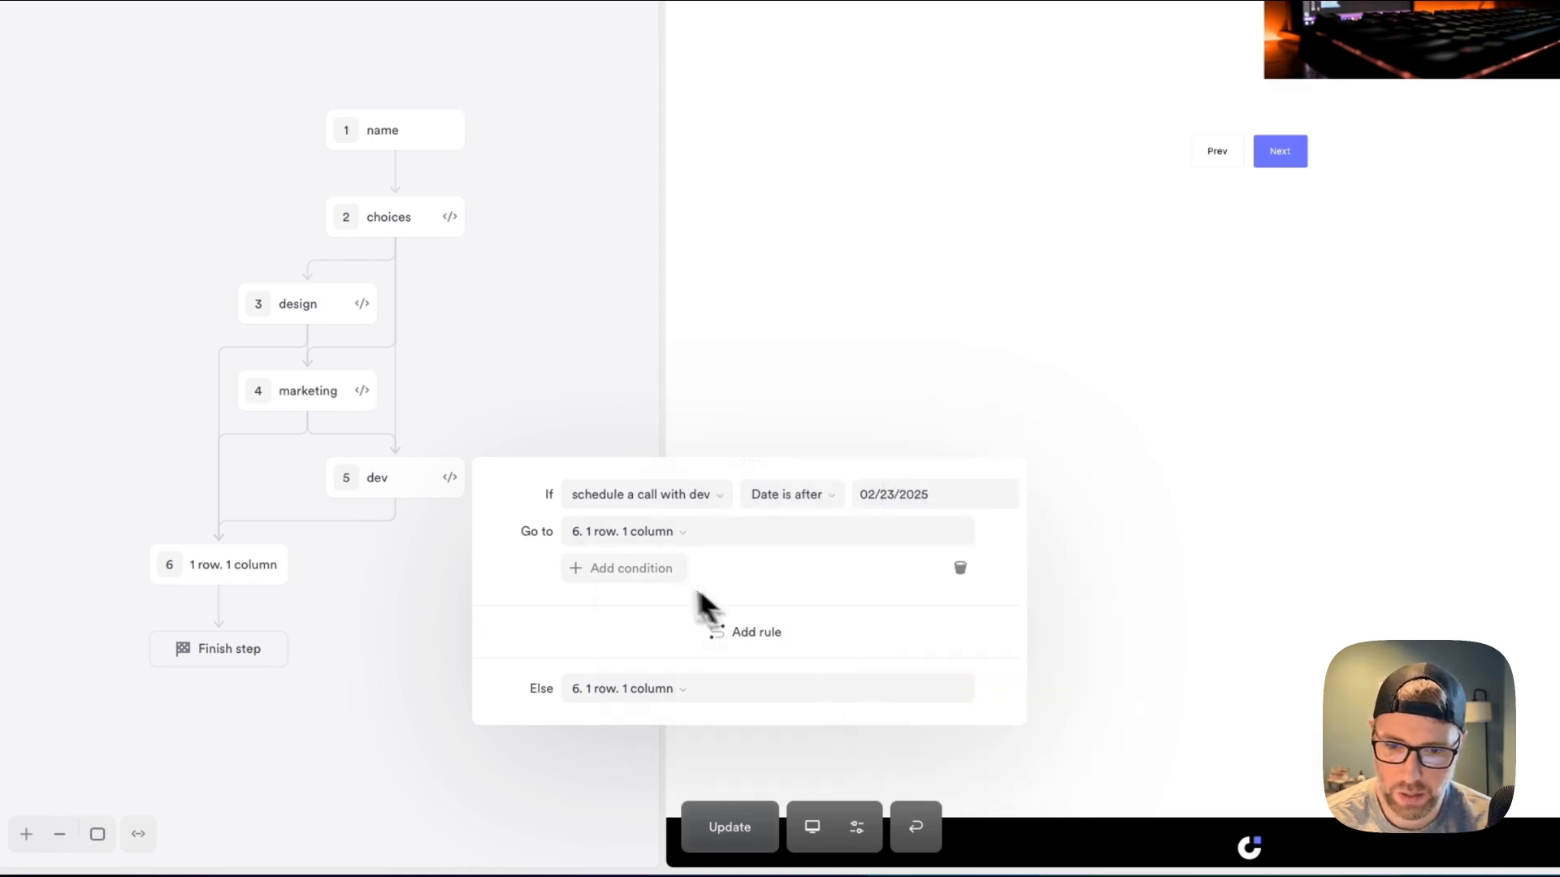
pyautogui.click(645, 538)
pyautogui.click(646, 738)
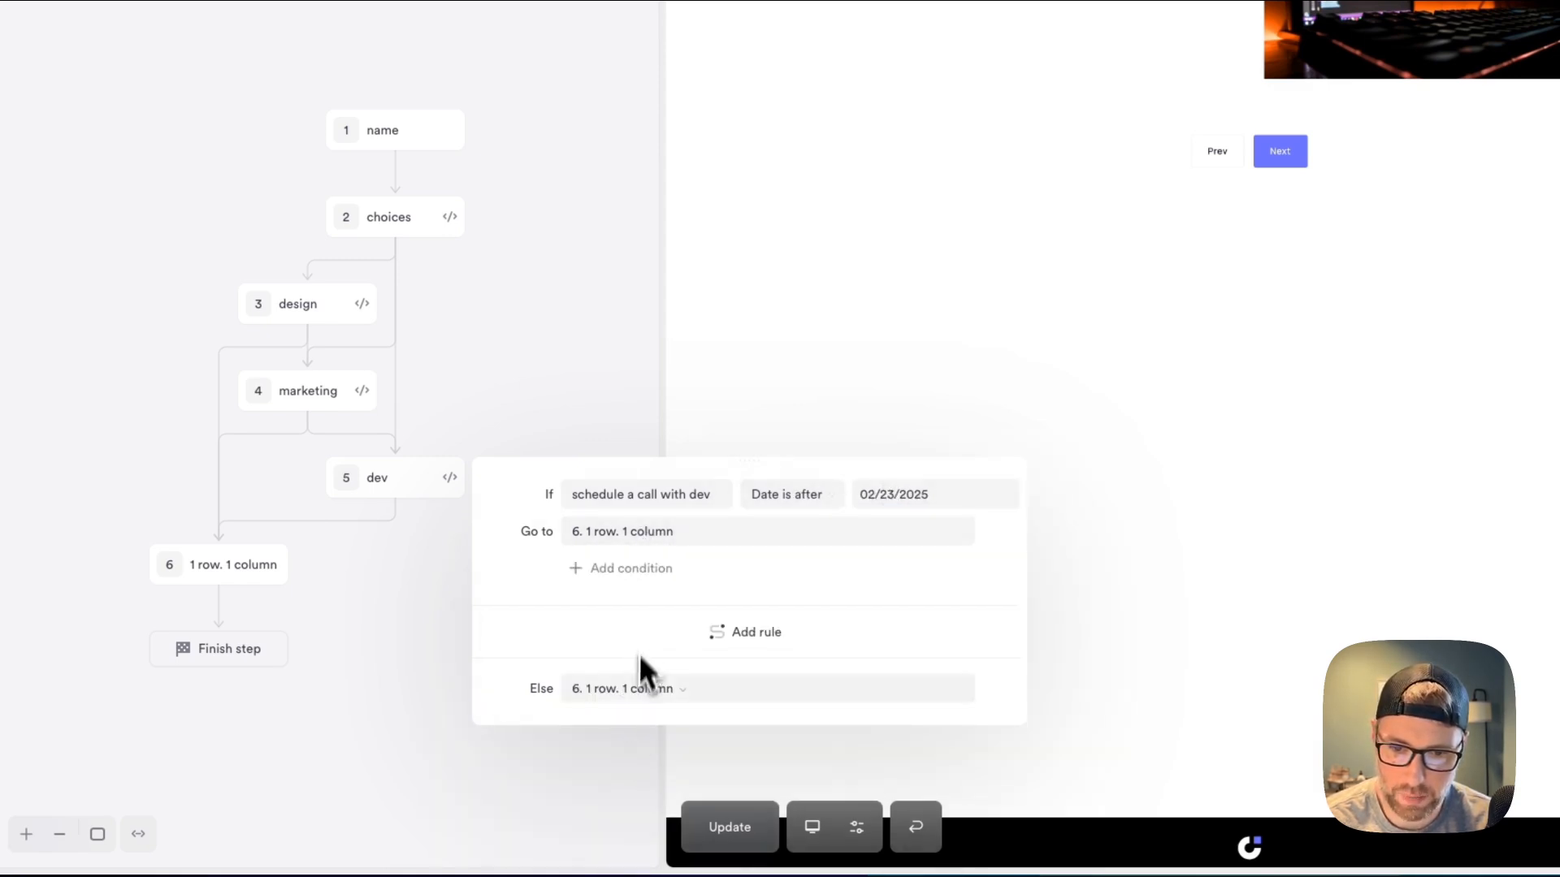
pyautogui.click(556, 802)
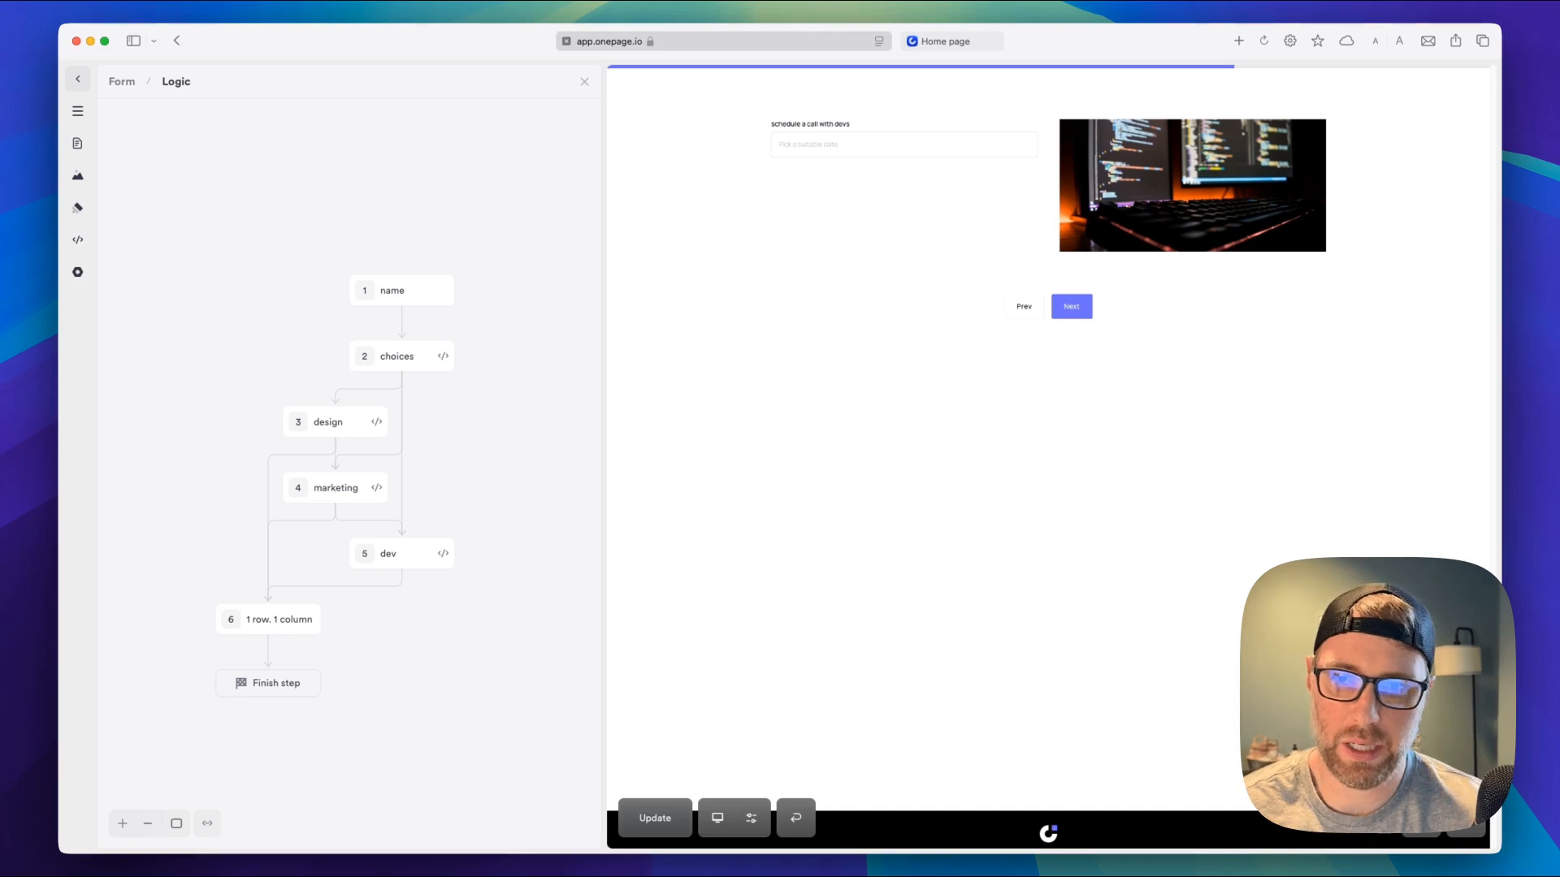
# Review the choices, design, marketing and dev steps in the logic flow by previewing each one's form page
pyautogui.click(390, 359)
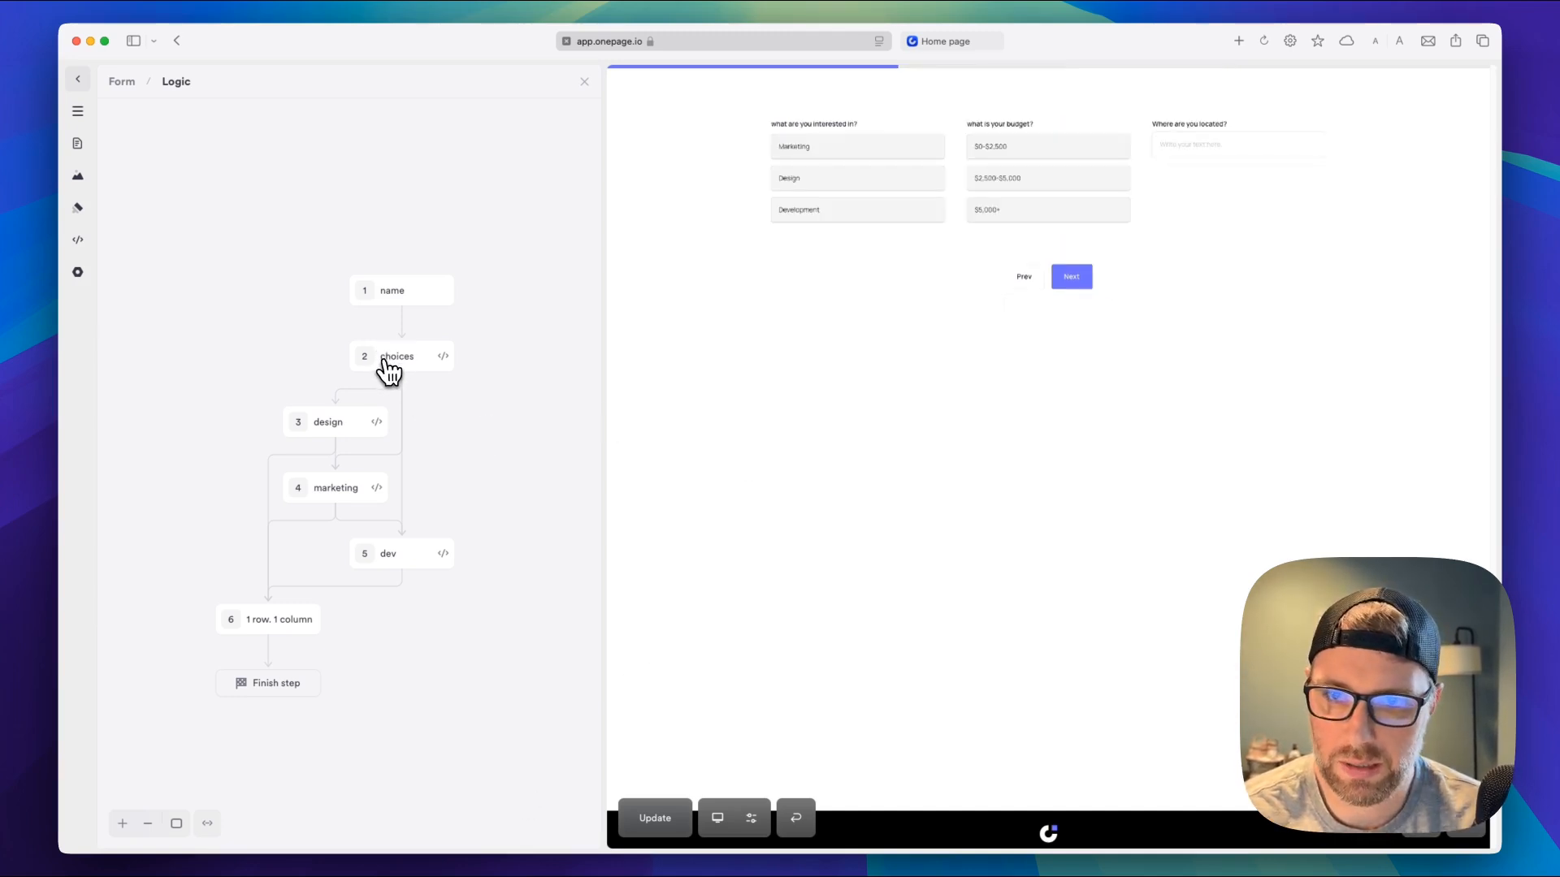
pyautogui.click(372, 416)
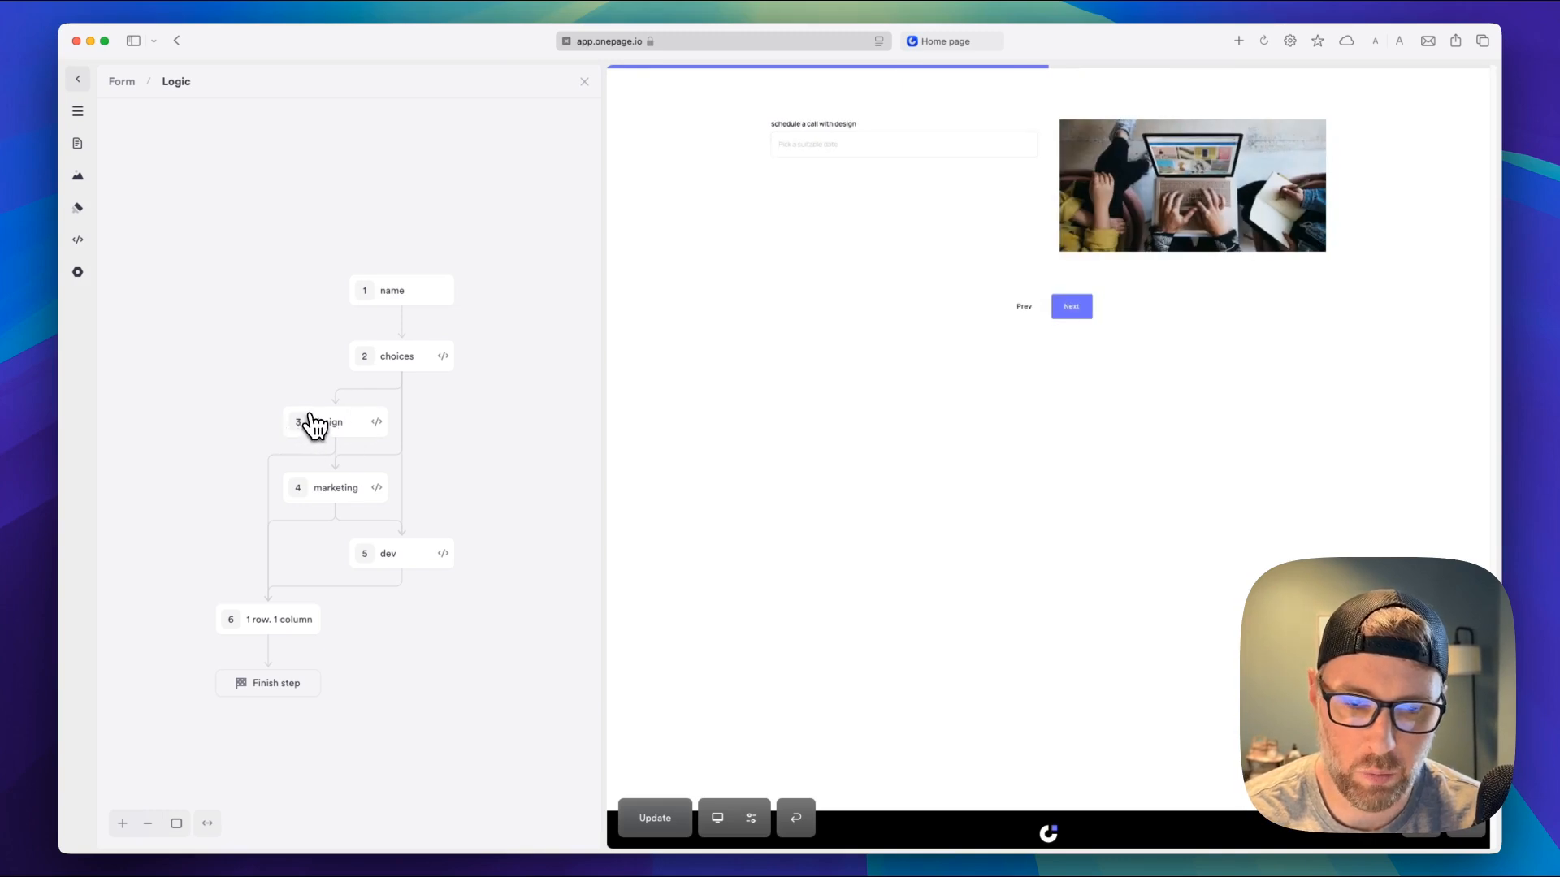
pyautogui.click(325, 478)
pyautogui.click(313, 418)
pyautogui.click(325, 492)
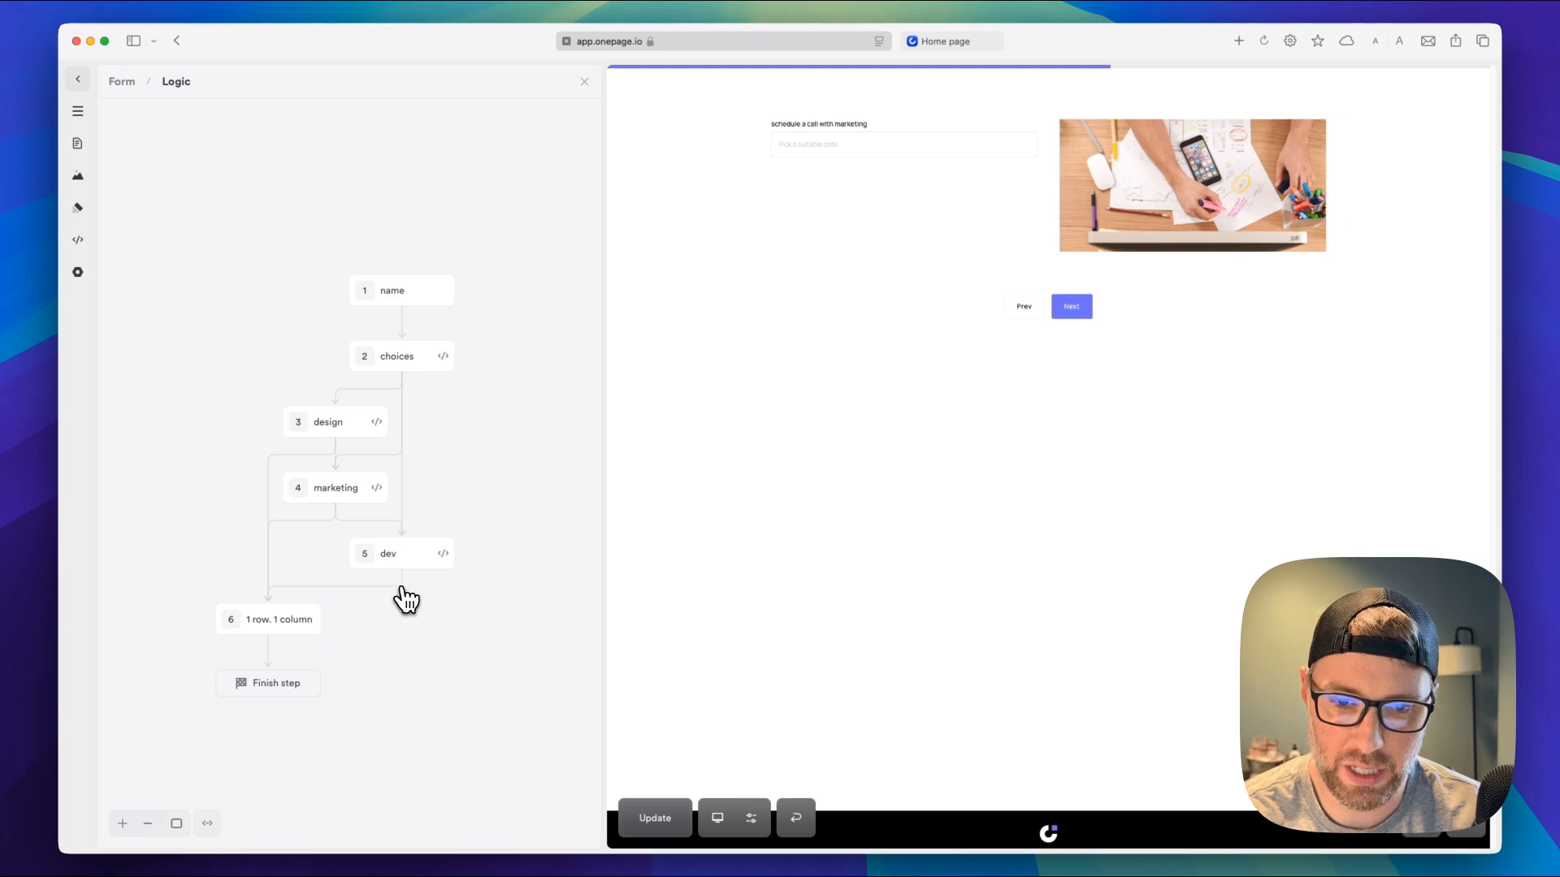
pyautogui.click(378, 364)
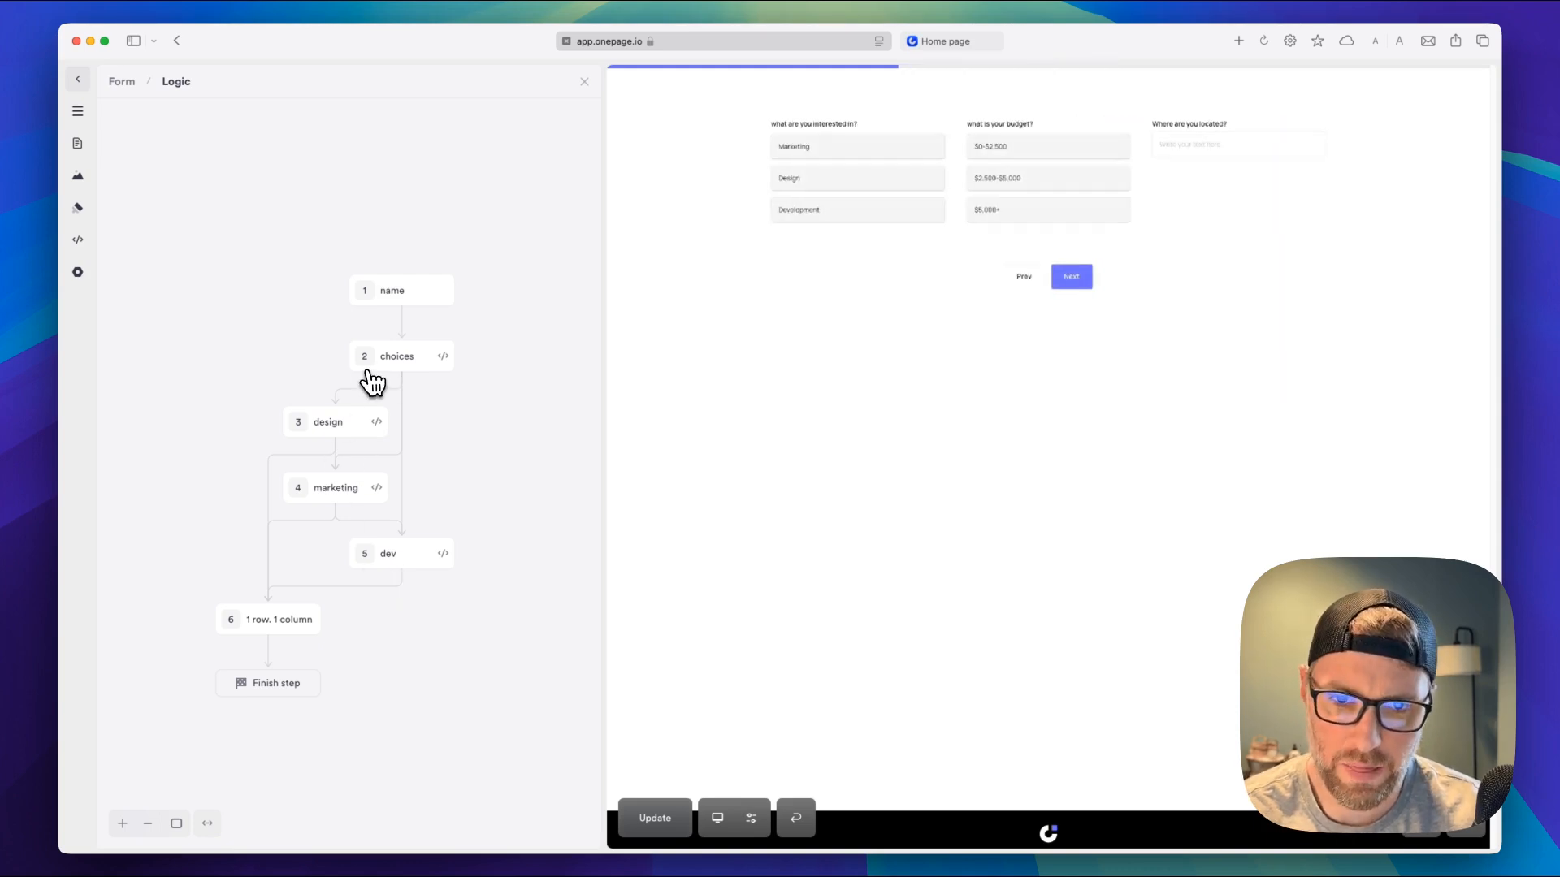
pyautogui.click(339, 440)
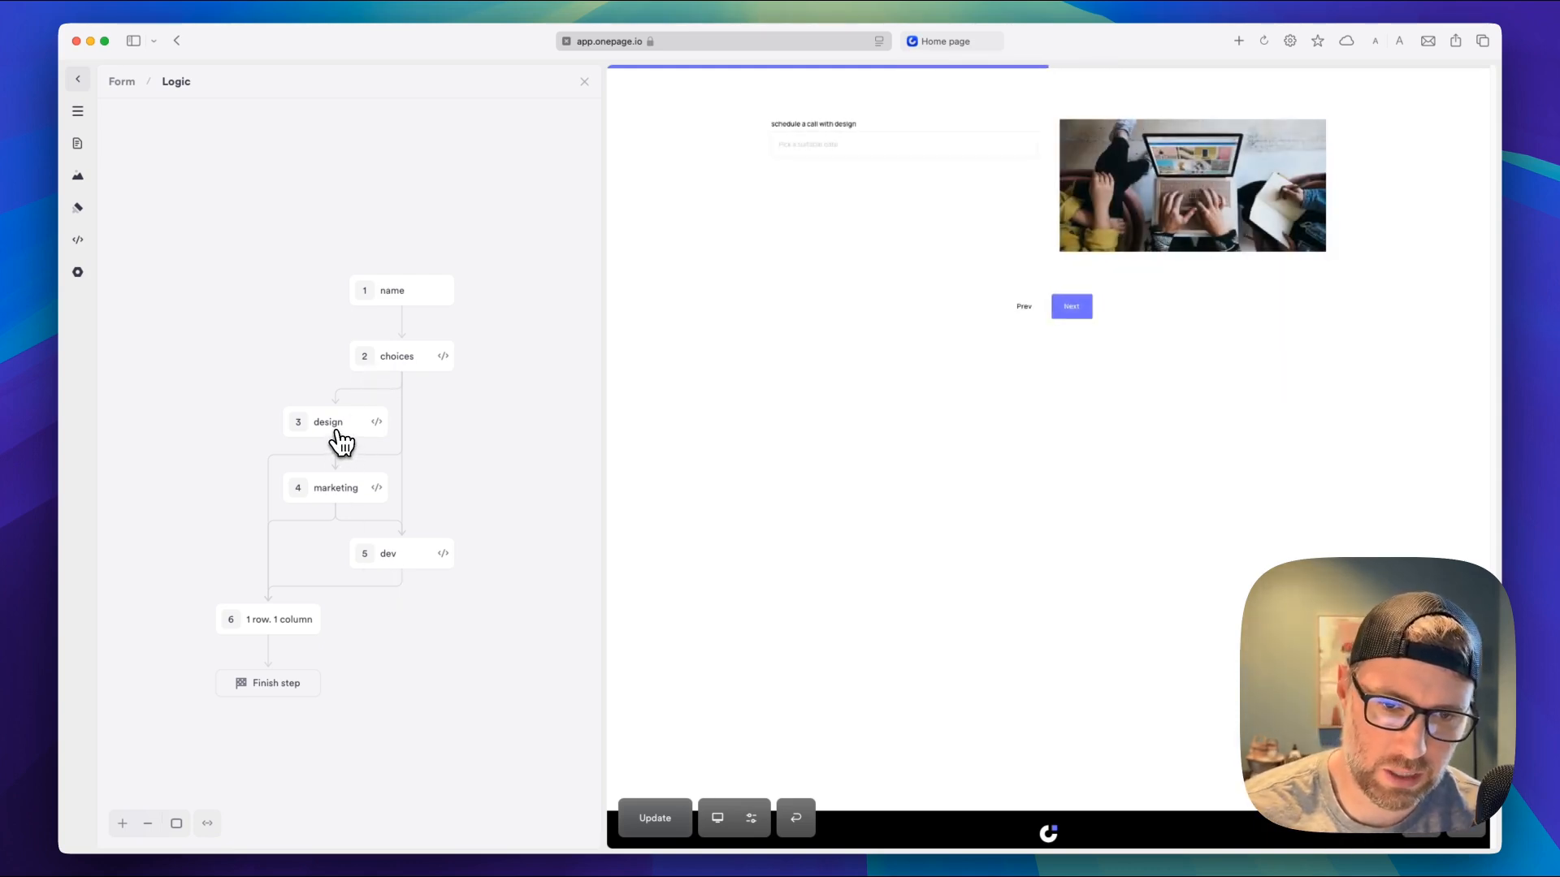
pyautogui.click(341, 492)
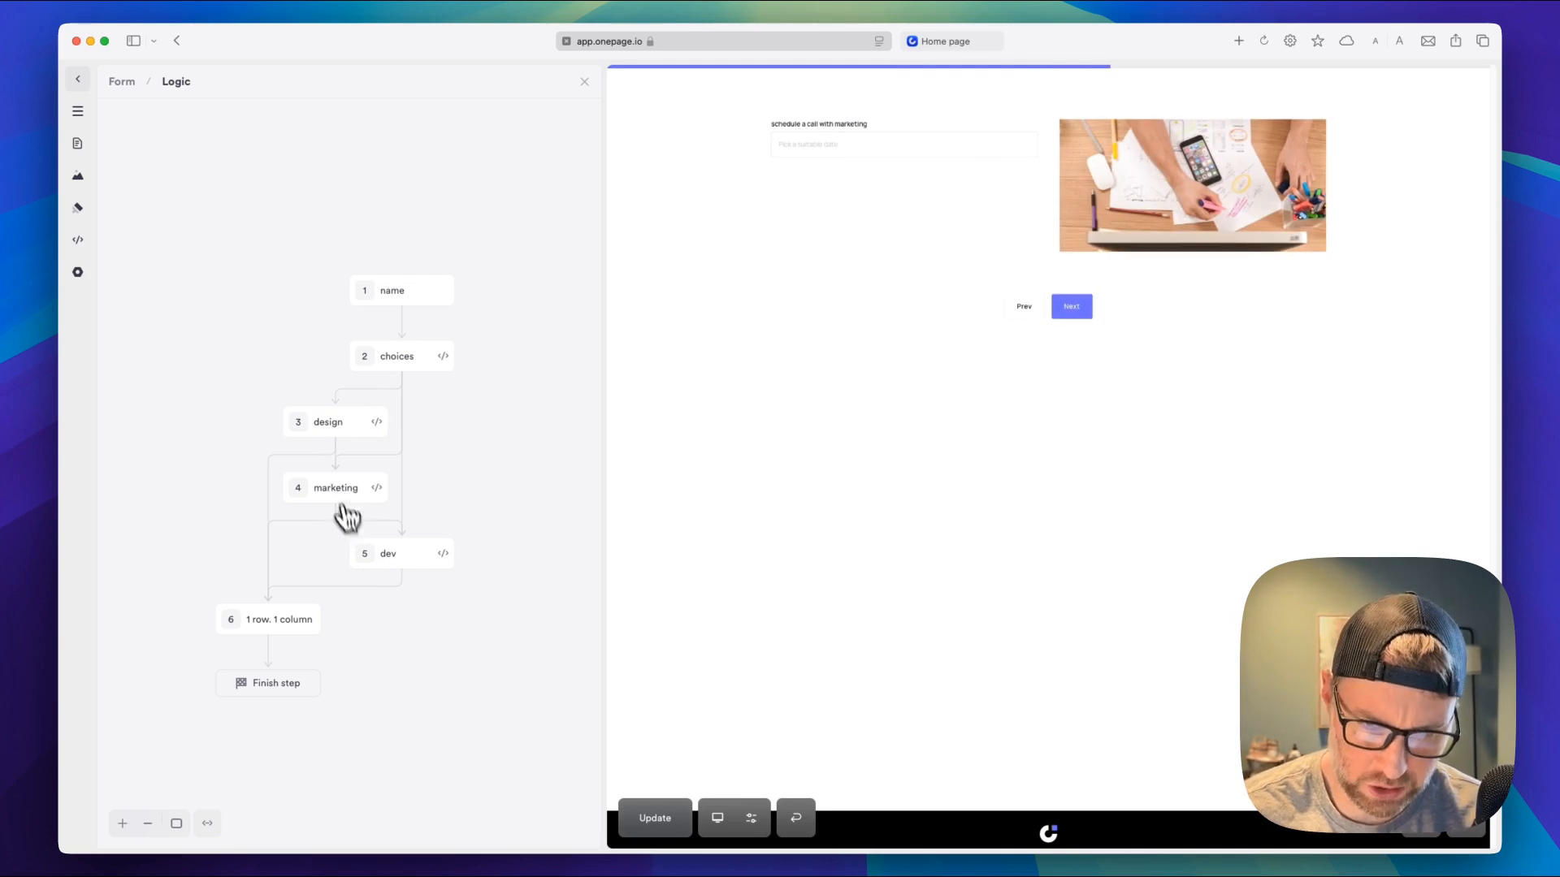
pyautogui.click(385, 554)
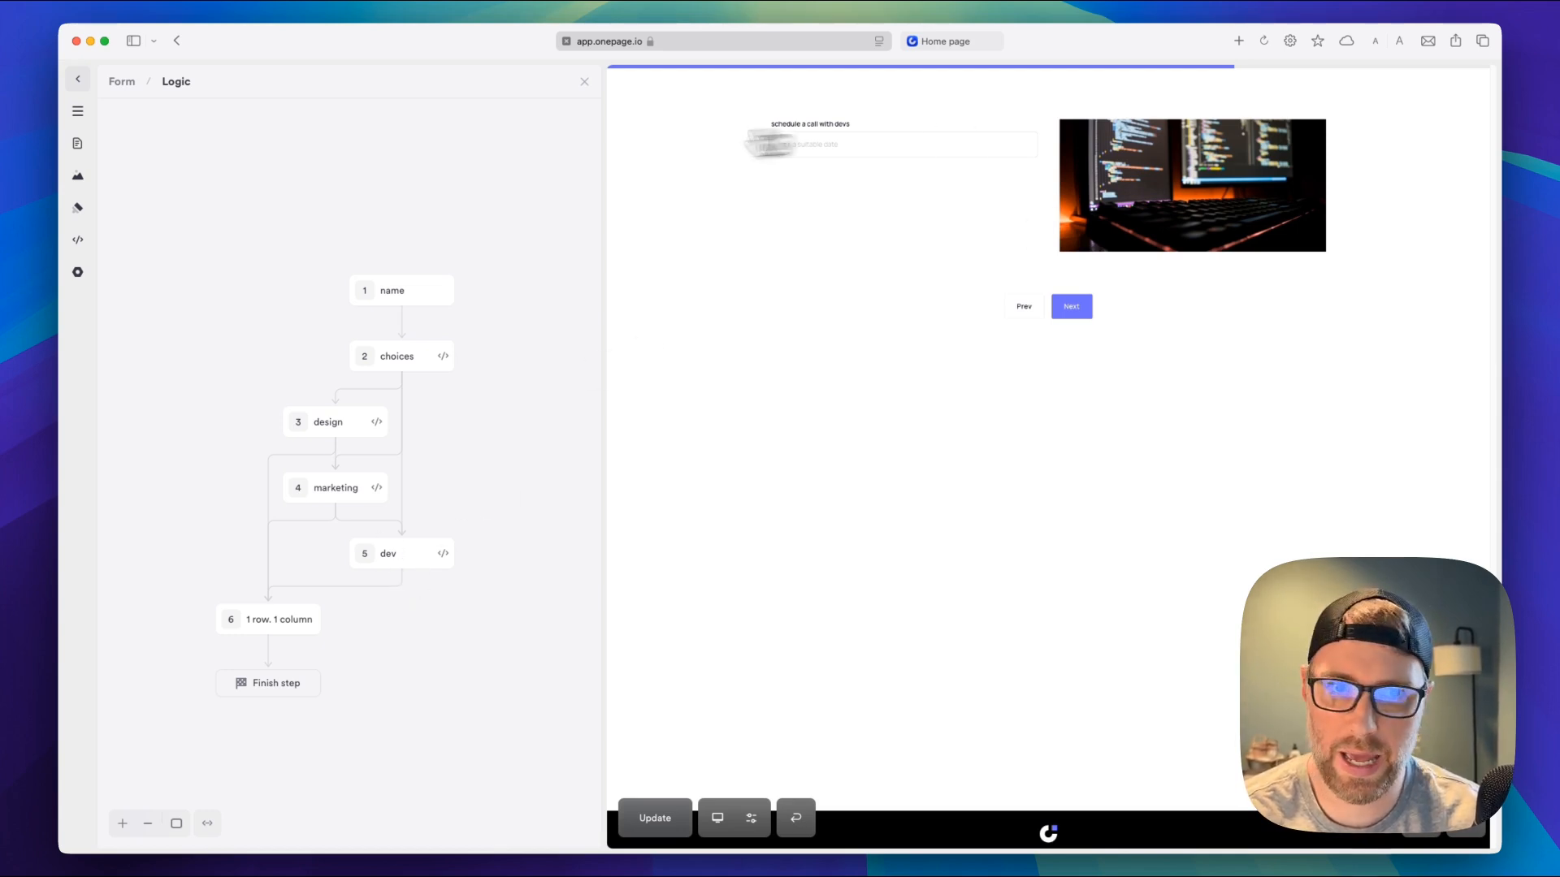
# Return to the form's step list, publish the updated form and open its live page
pyautogui.click(120, 82)
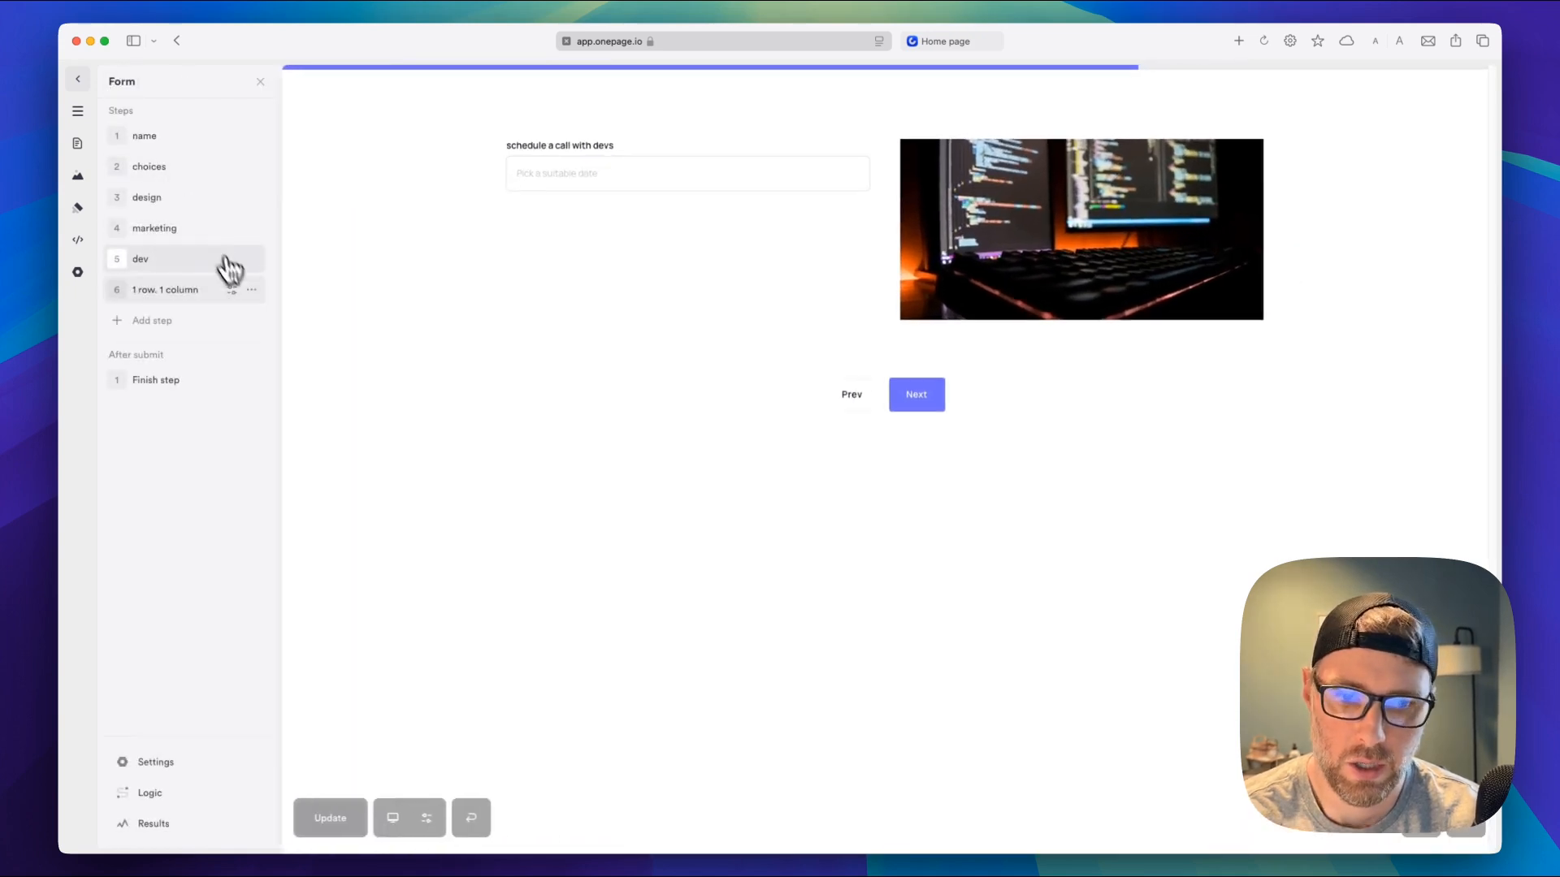
pyautogui.click(329, 818)
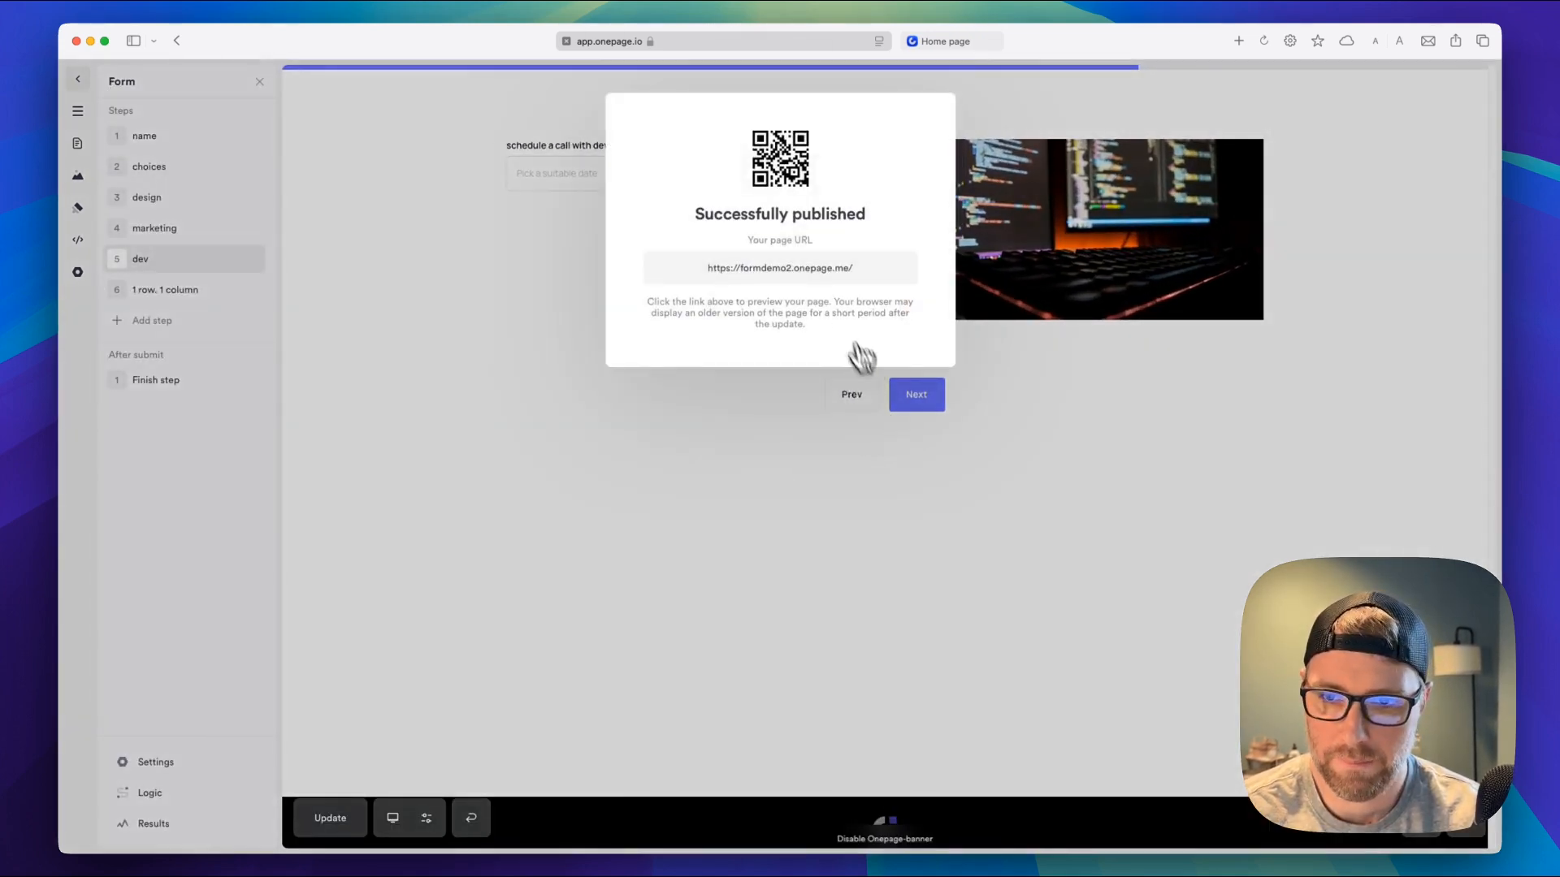
pyautogui.click(816, 269)
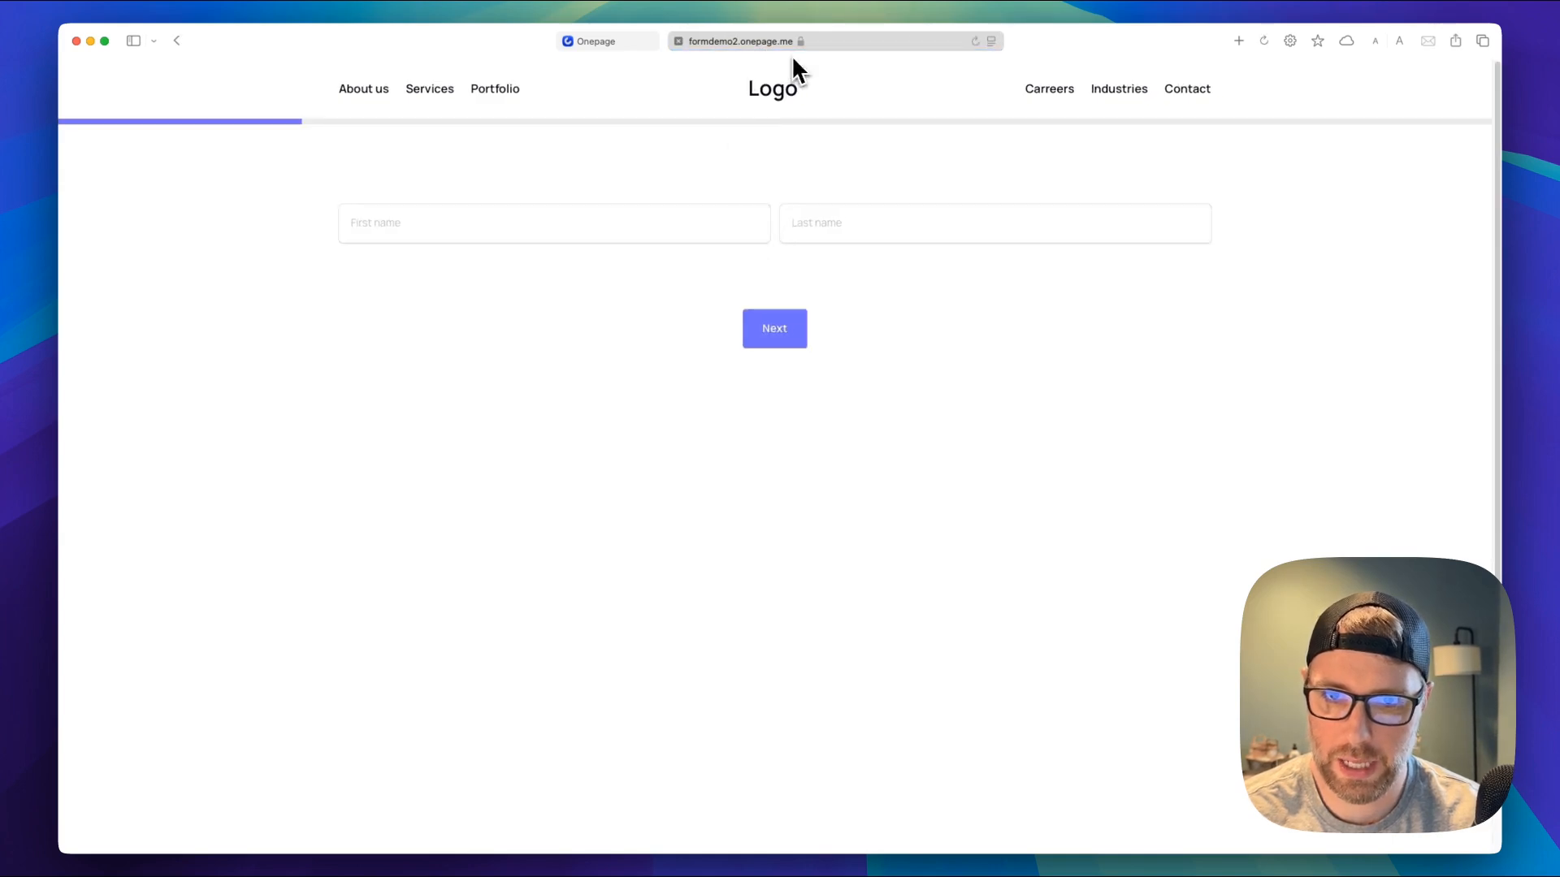
# Fill in the respondent's first and last name on the live form and continue to the choices step
pyautogui.click(543, 210)
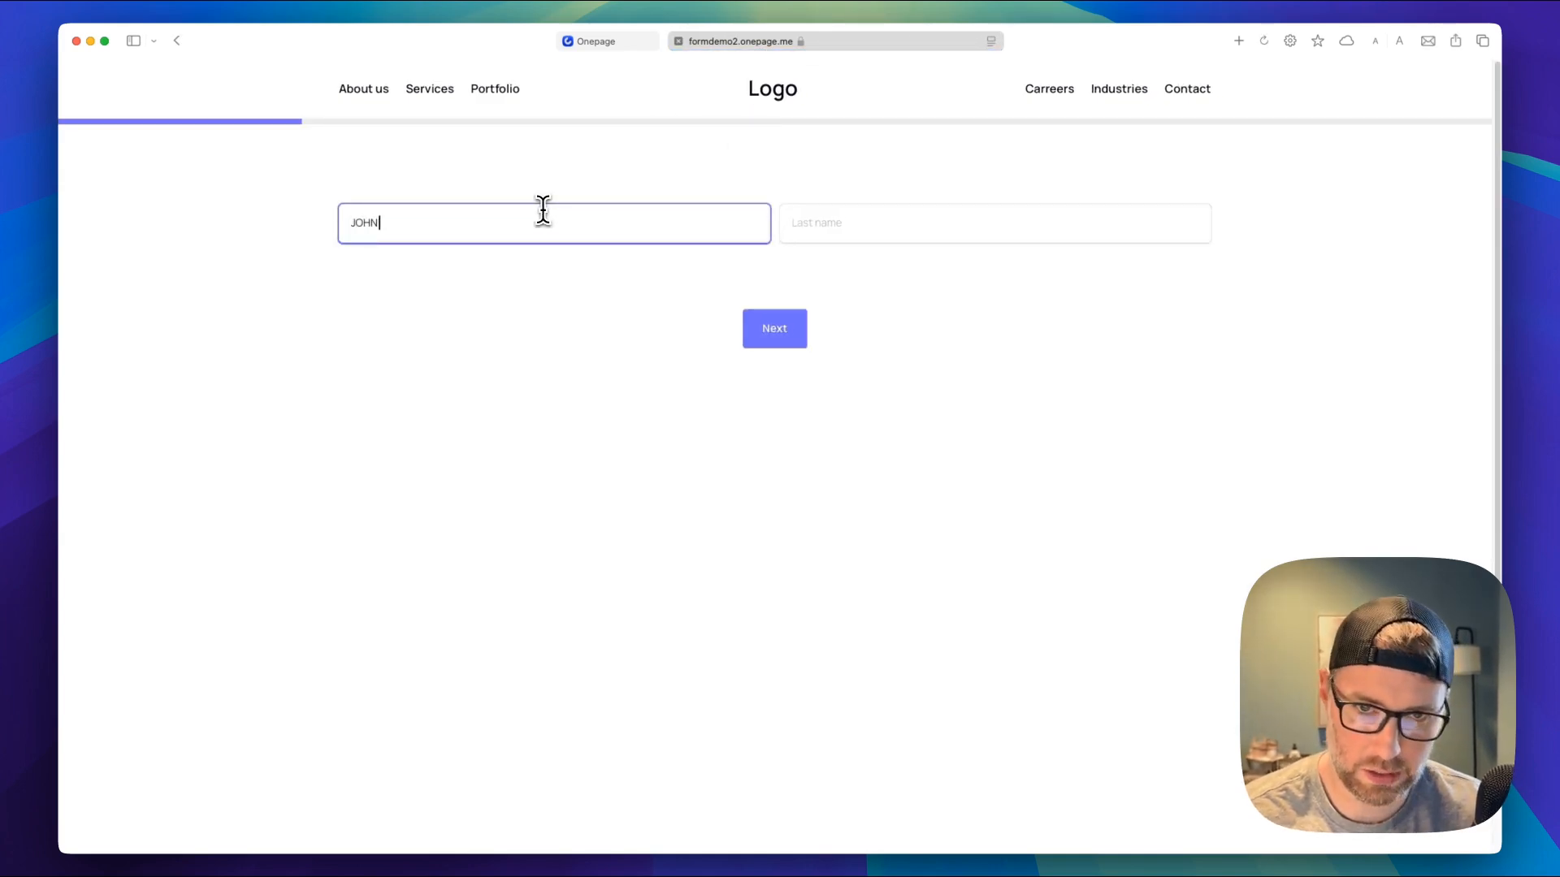
pyautogui.press('Tab')
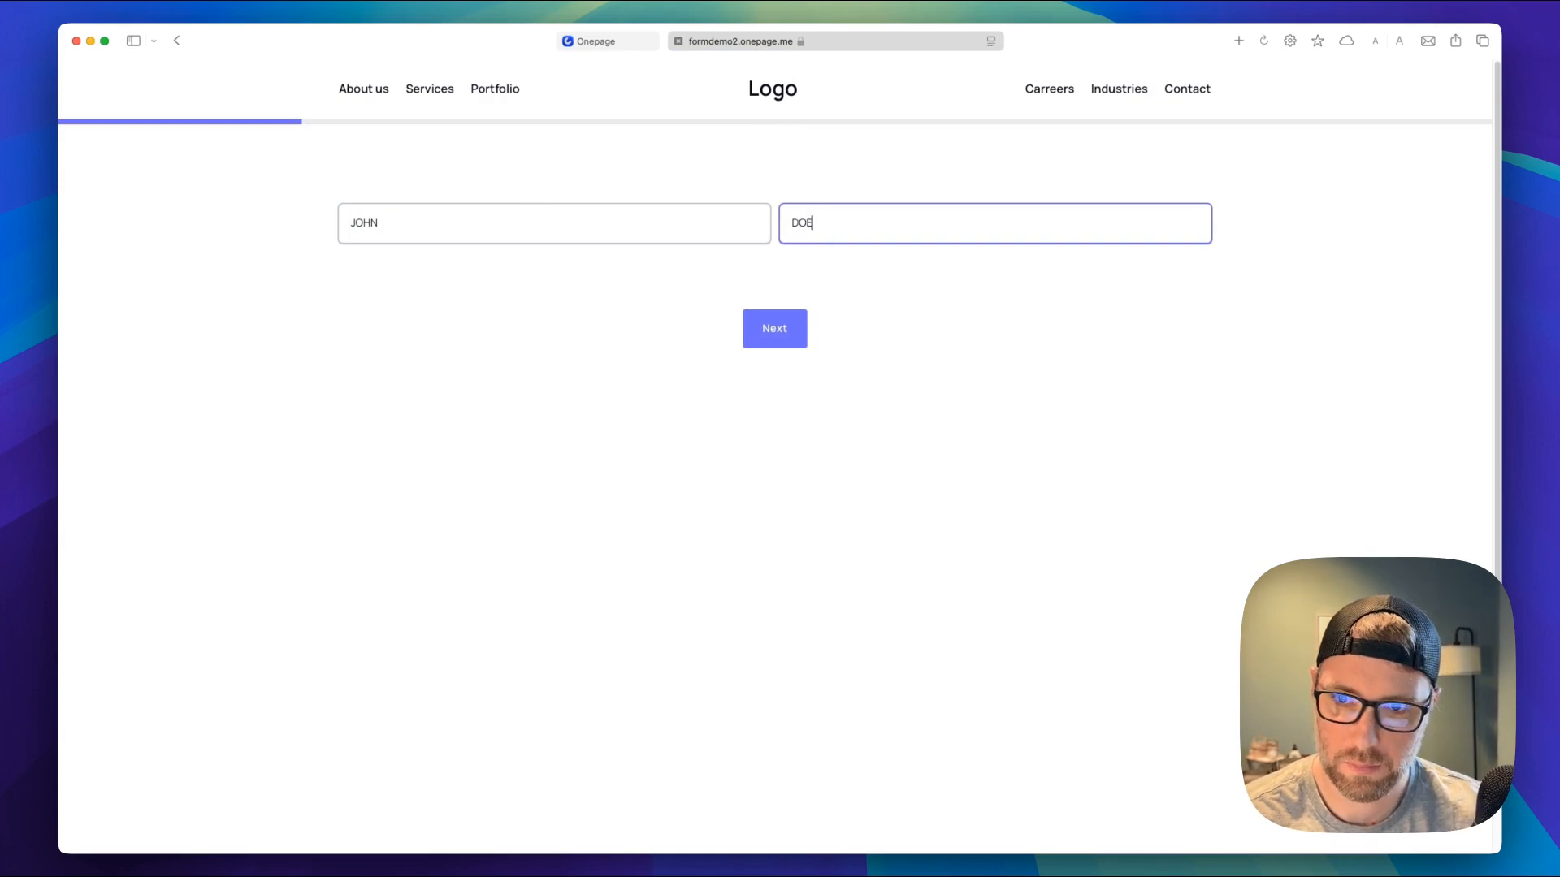
pyautogui.click(797, 341)
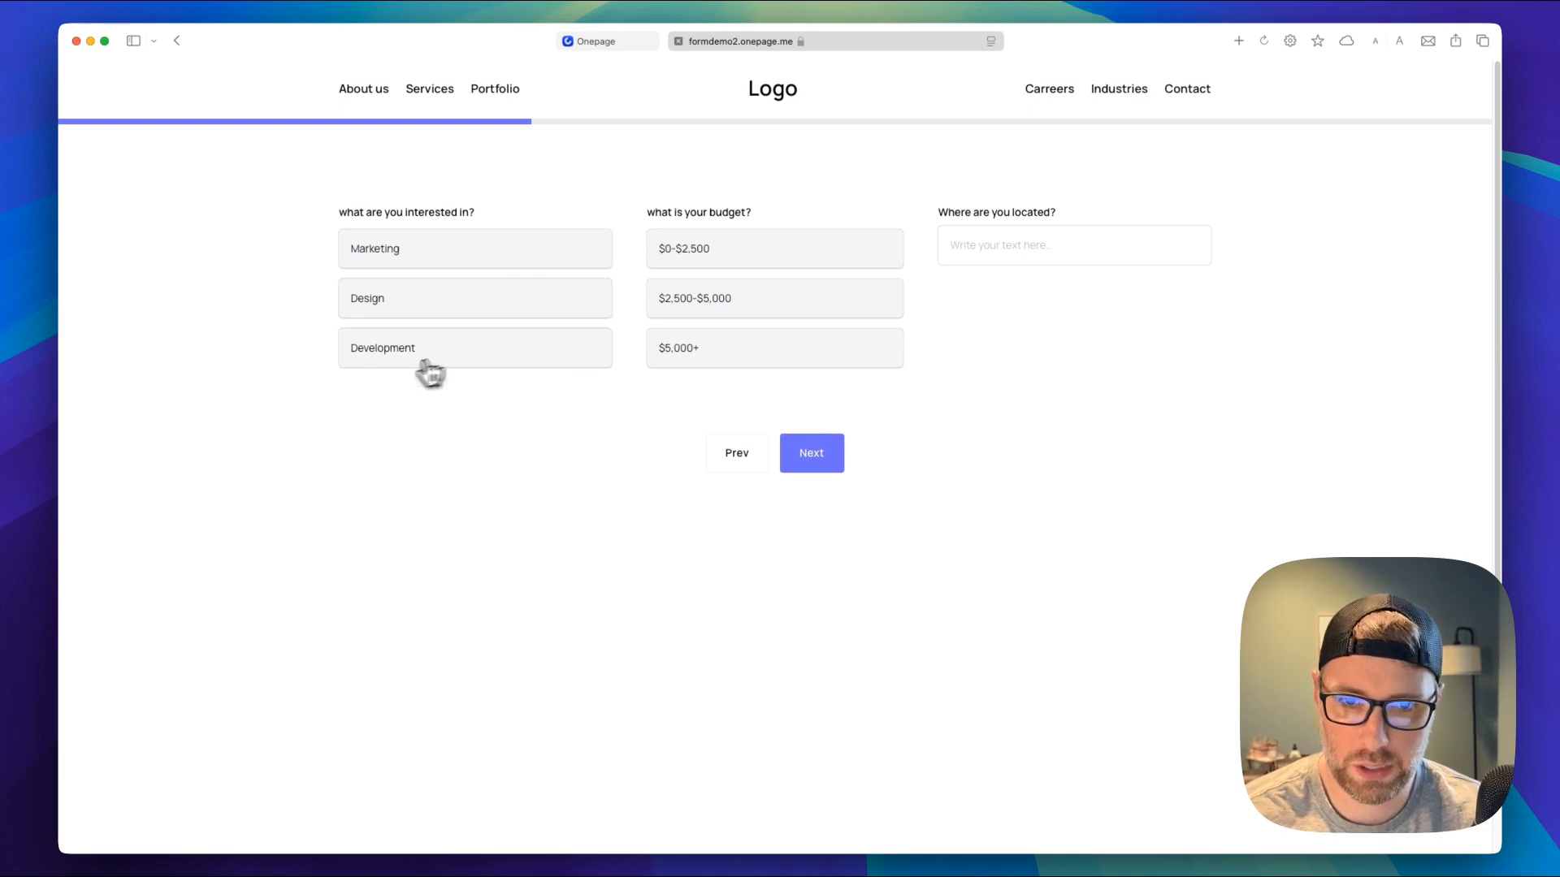
# Answer the choices step with Design, a budget of $0-$2,500 and location USA, and continue
pyautogui.click(388, 317)
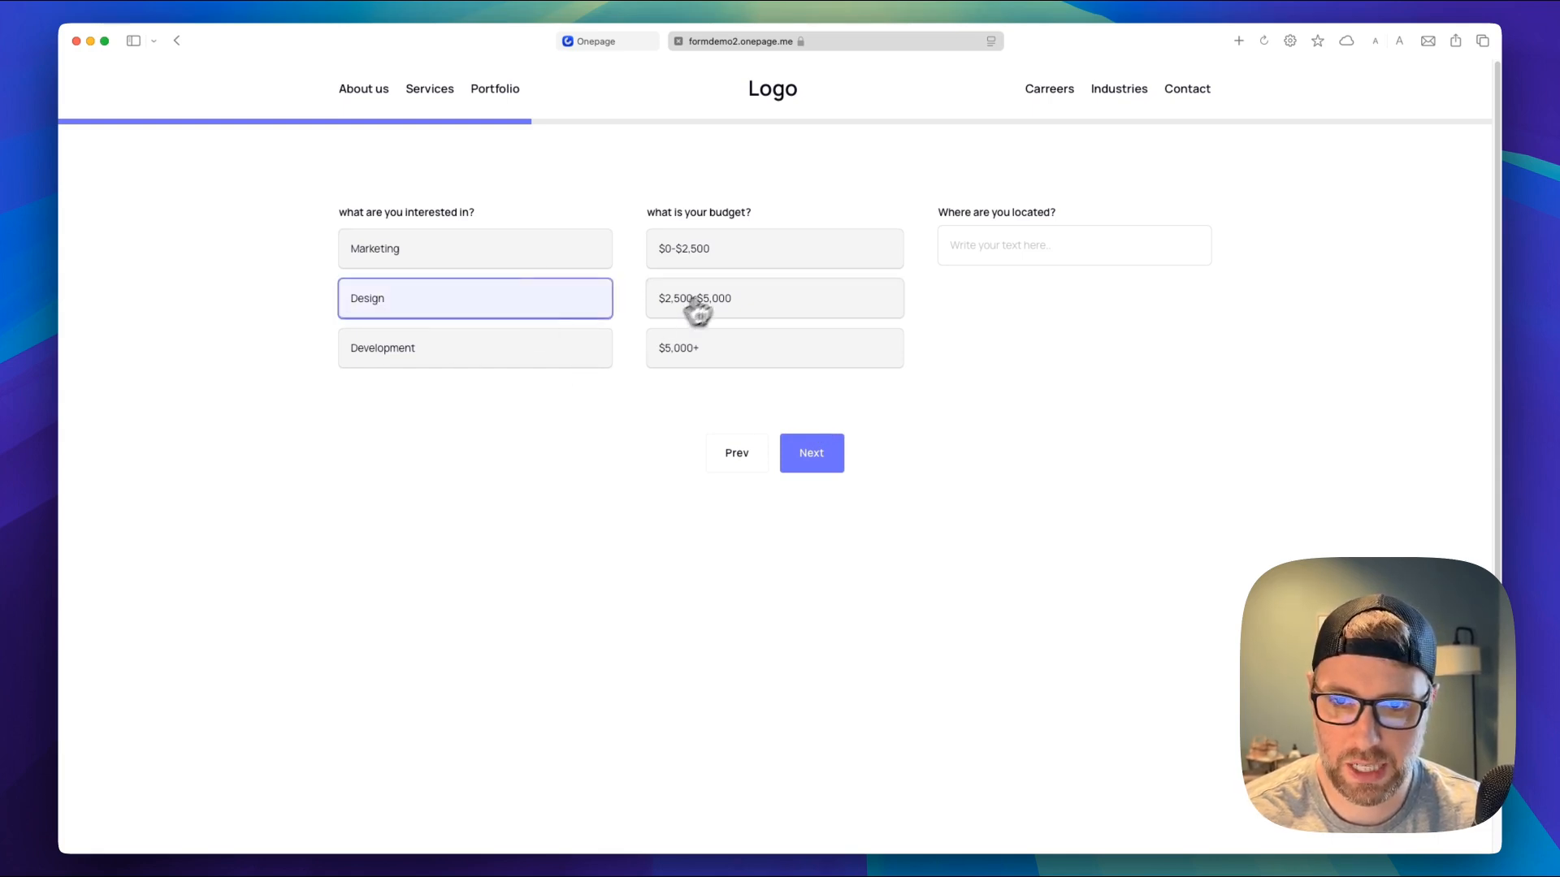
pyautogui.click(719, 262)
pyautogui.click(985, 236)
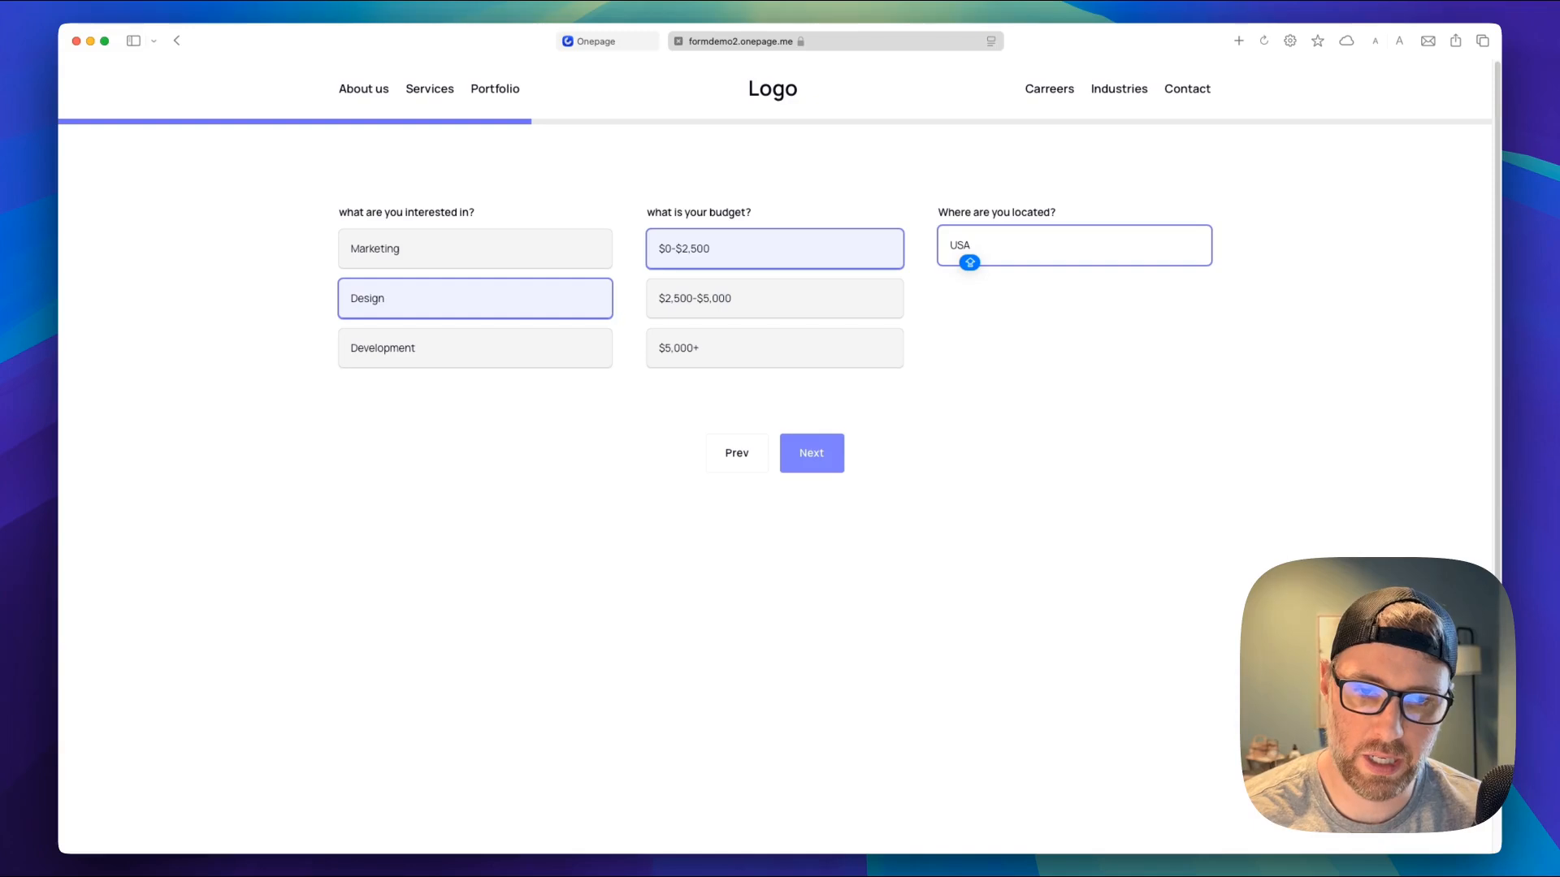
pyautogui.click(818, 468)
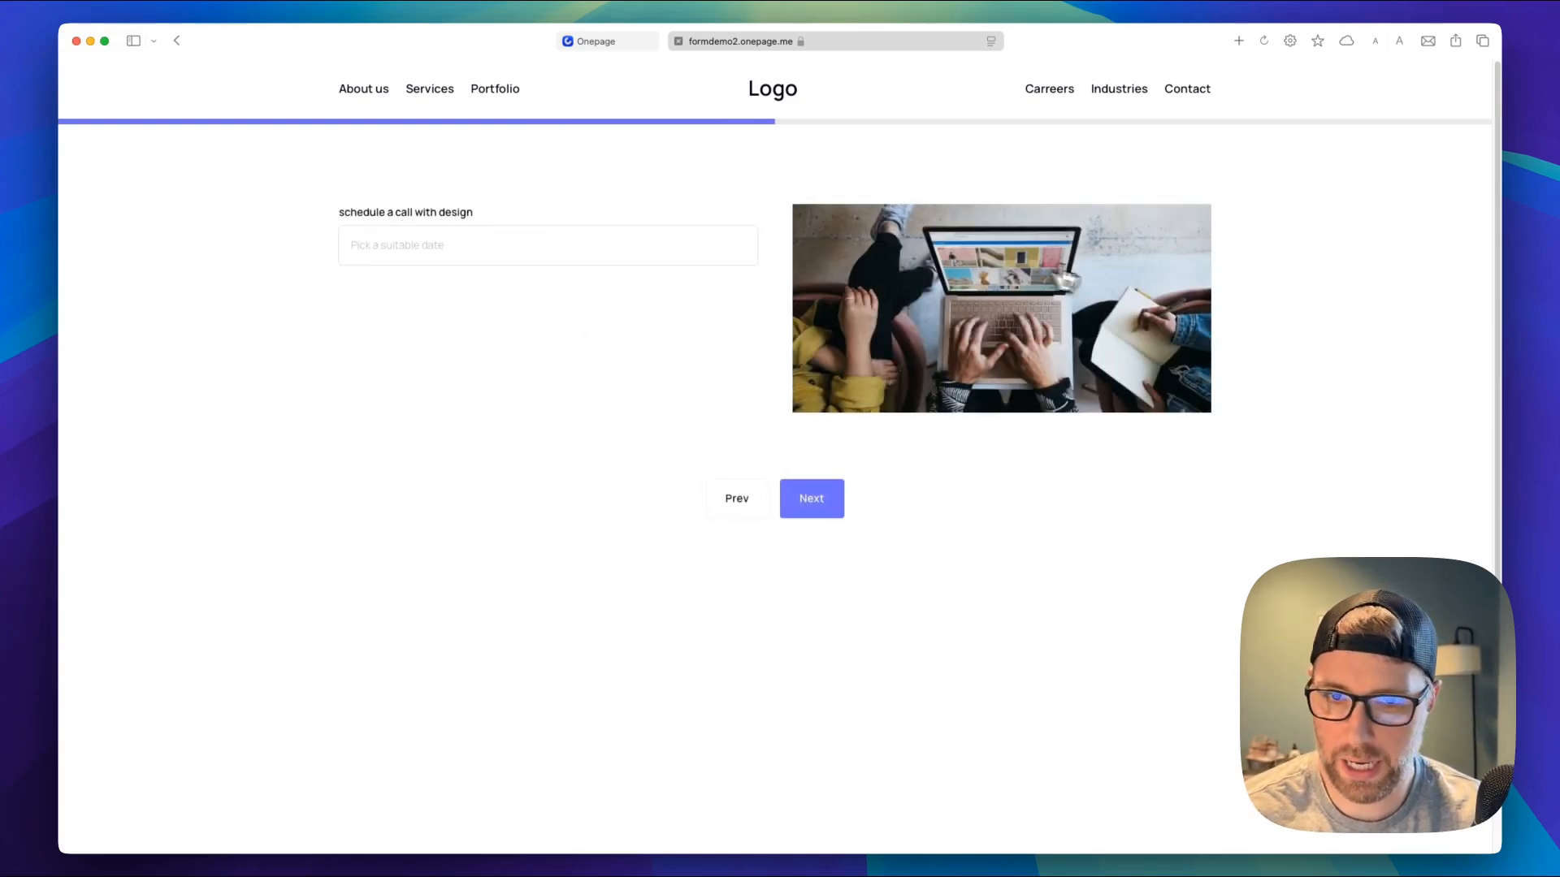
# Schedule the call with design for 28.02.2025 and continue to the file upload step
pyautogui.click(446, 253)
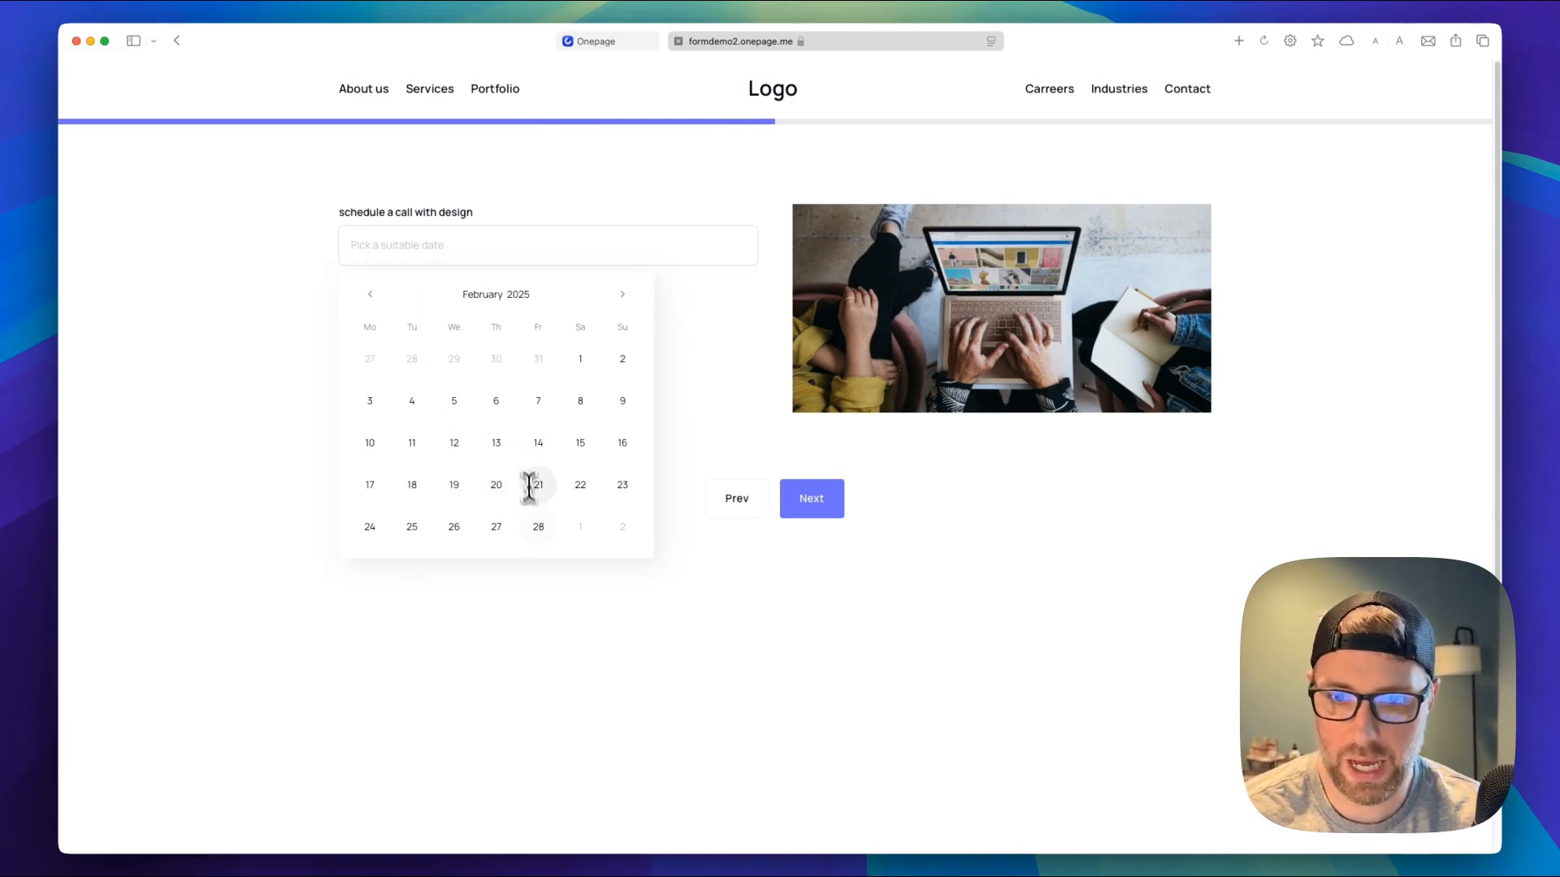
pyautogui.click(539, 532)
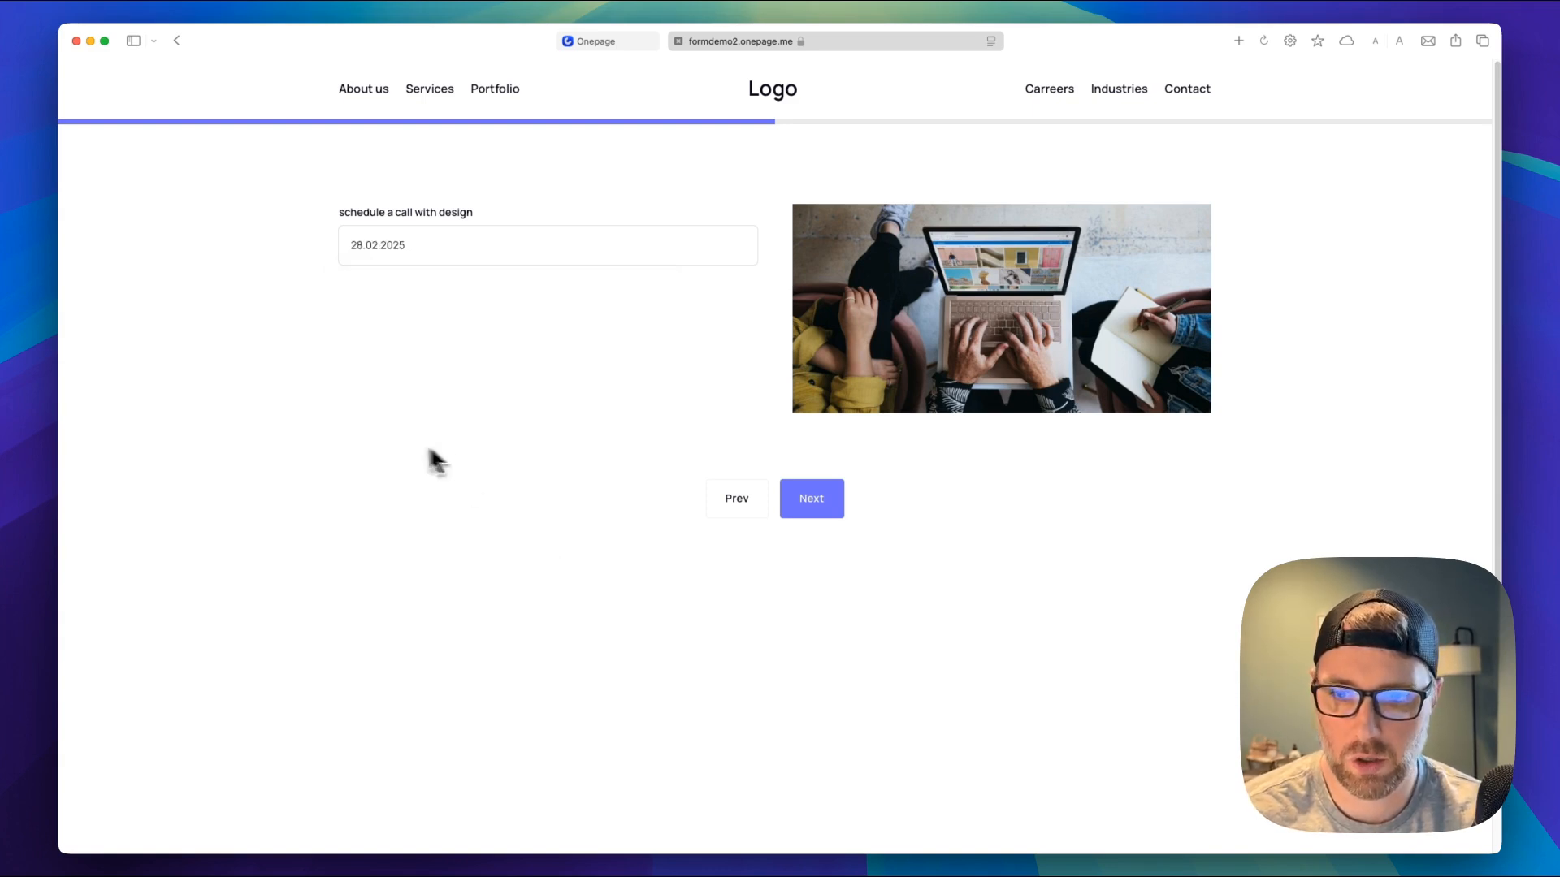
pyautogui.click(819, 506)
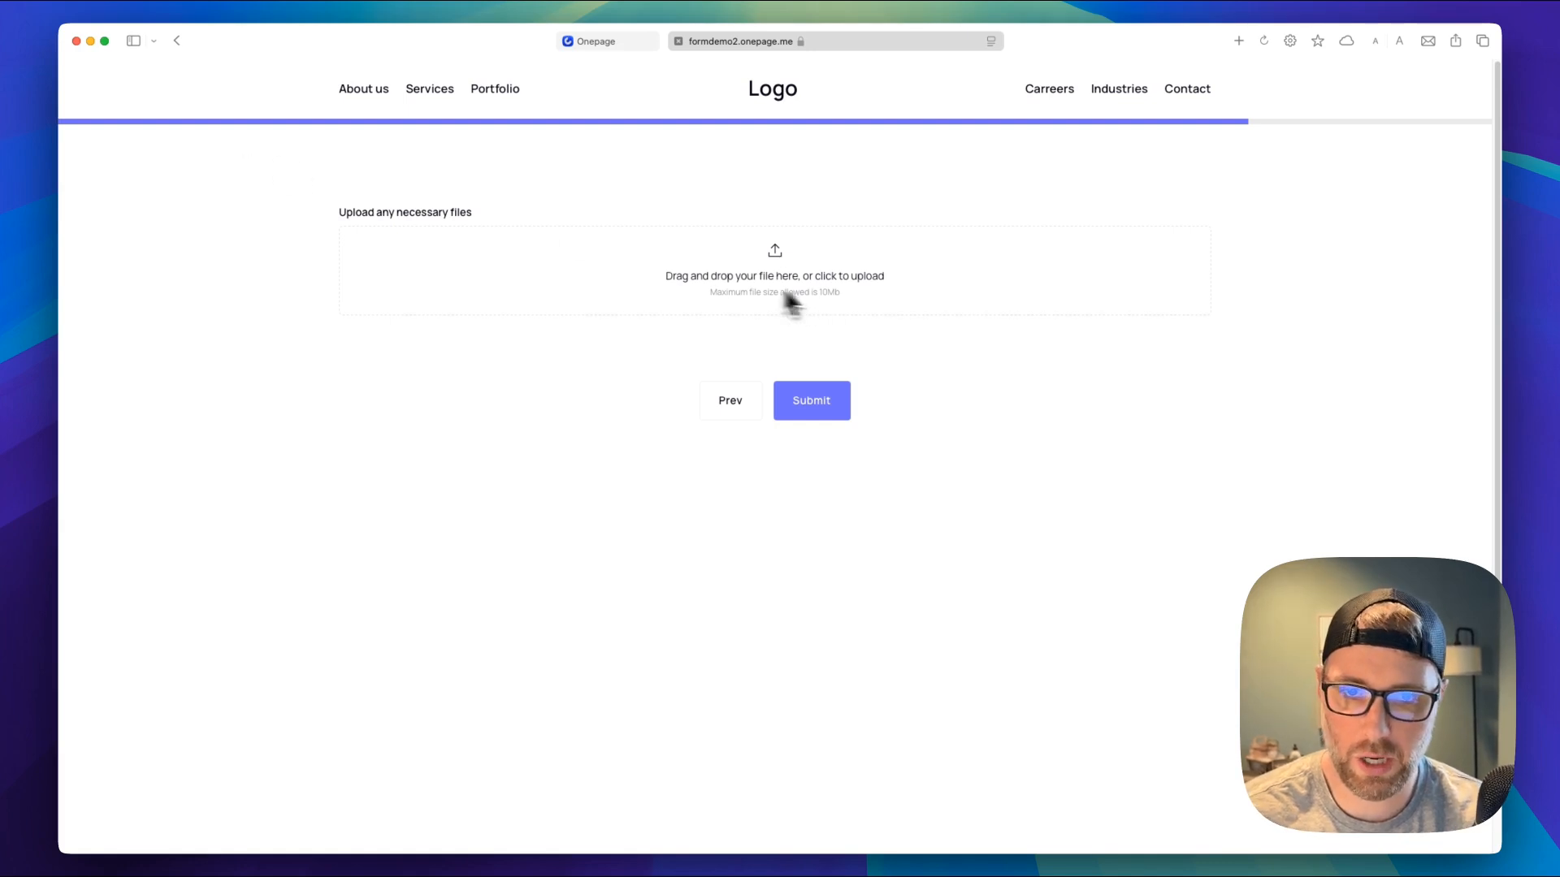
# Upload the middle of today's three Desktop files, a screenshot, and submit the form
pyautogui.click(696, 282)
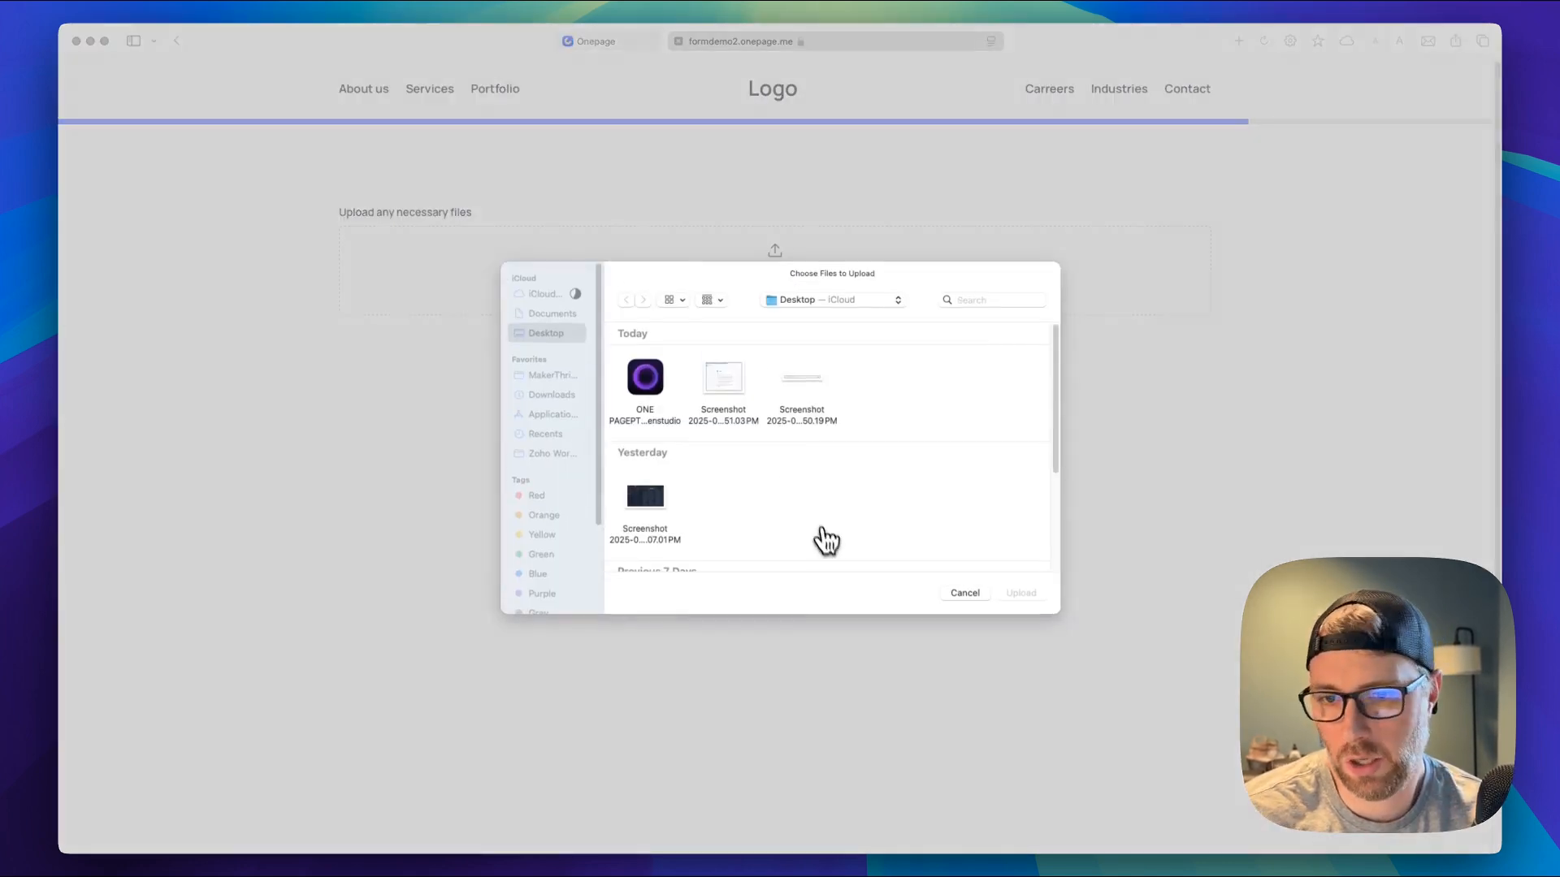
pyautogui.doubleClick(733, 424)
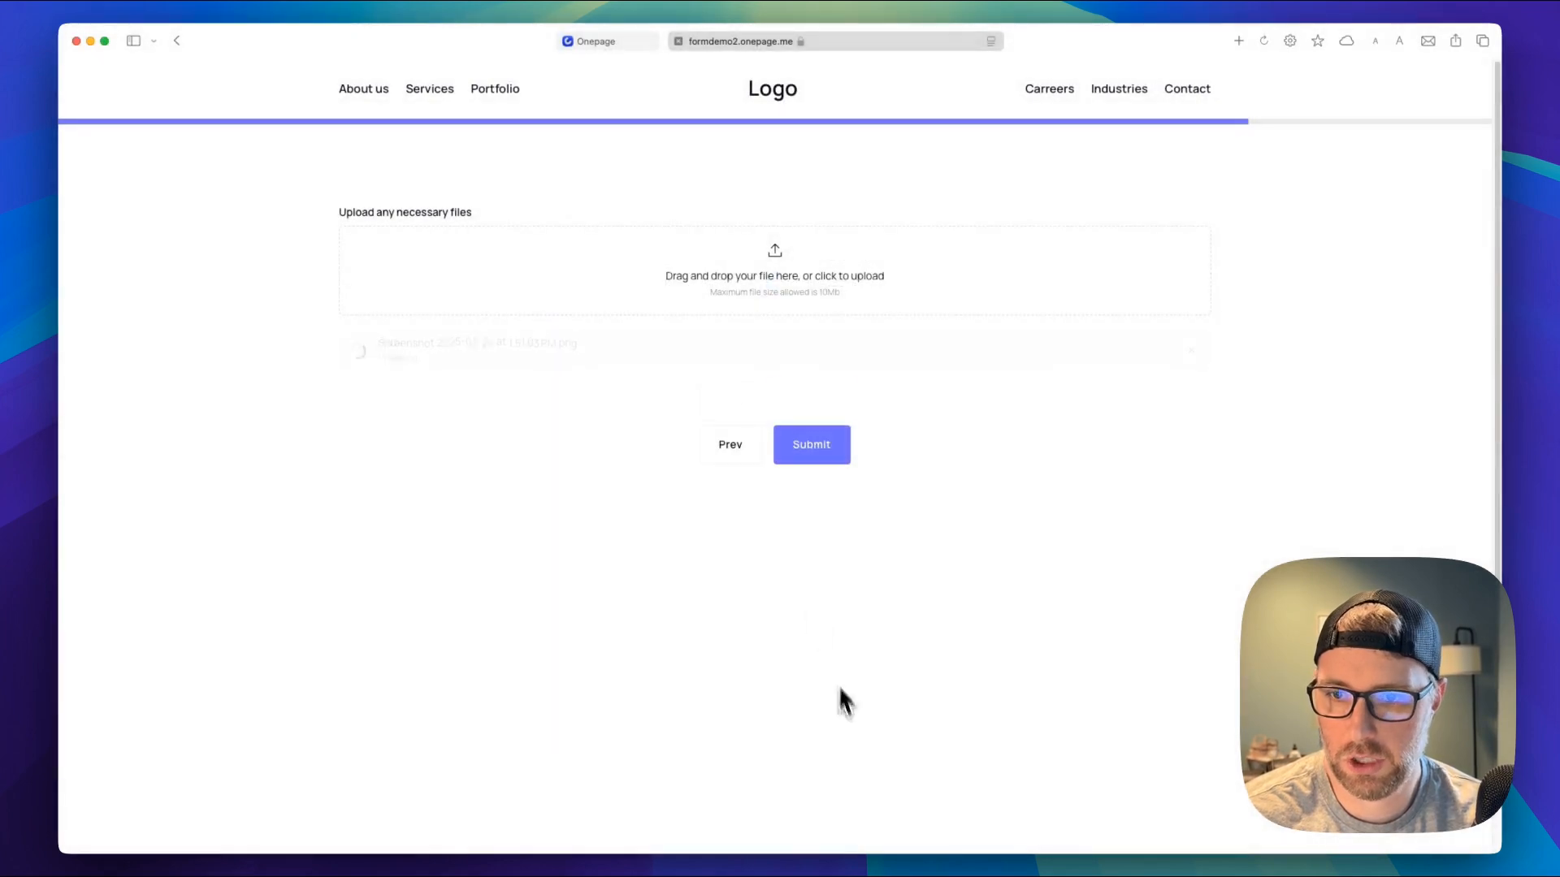
pyautogui.click(841, 459)
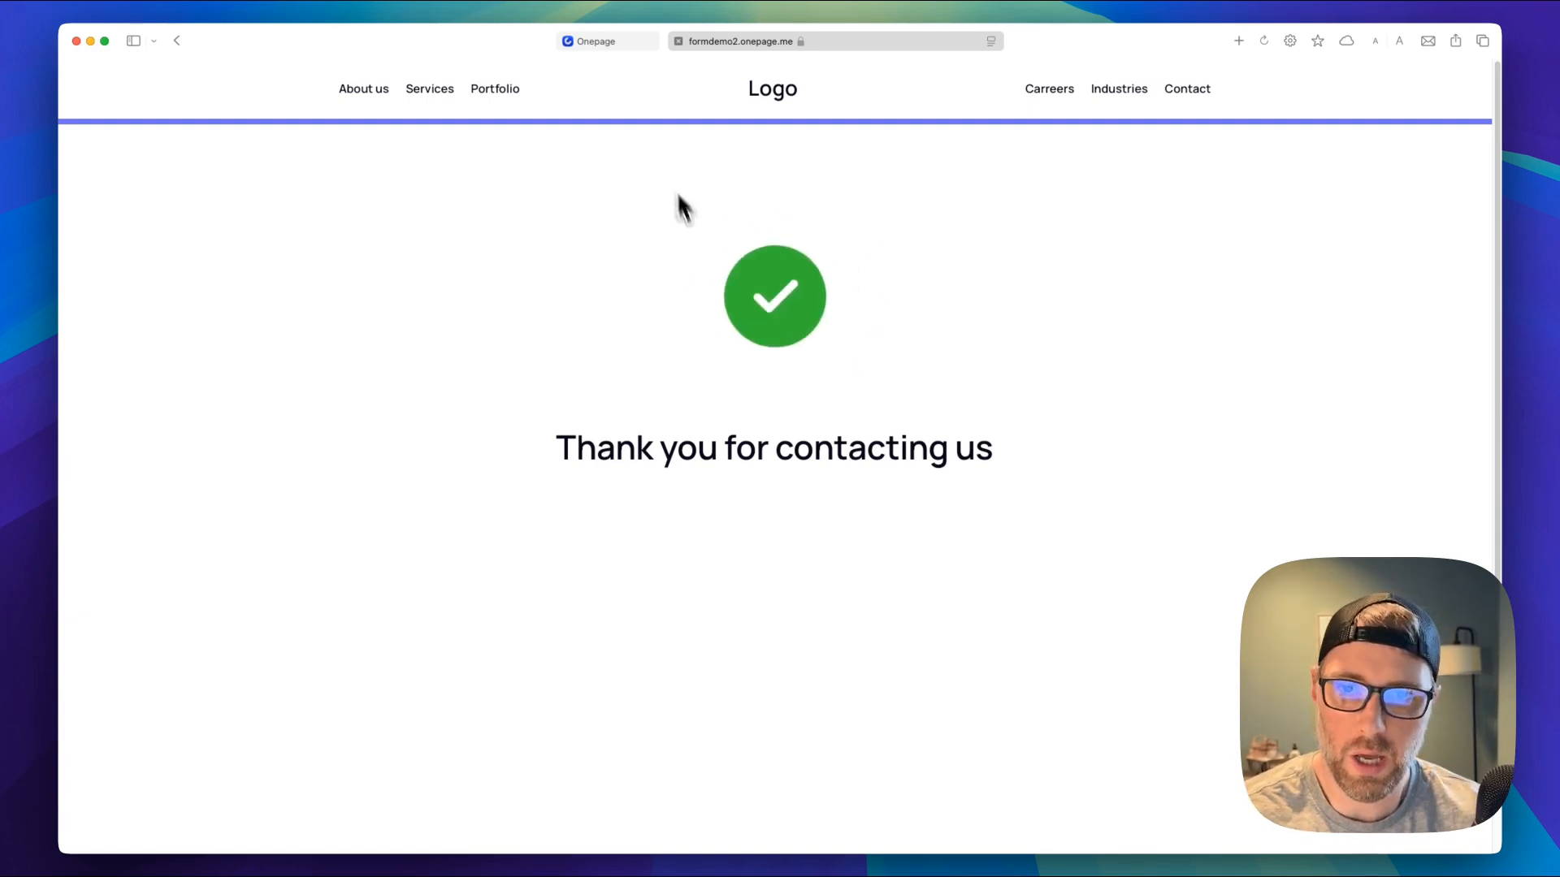
# Switch back to the Onepage editor and open the form's results
pyautogui.click(608, 41)
pyautogui.click(463, 280)
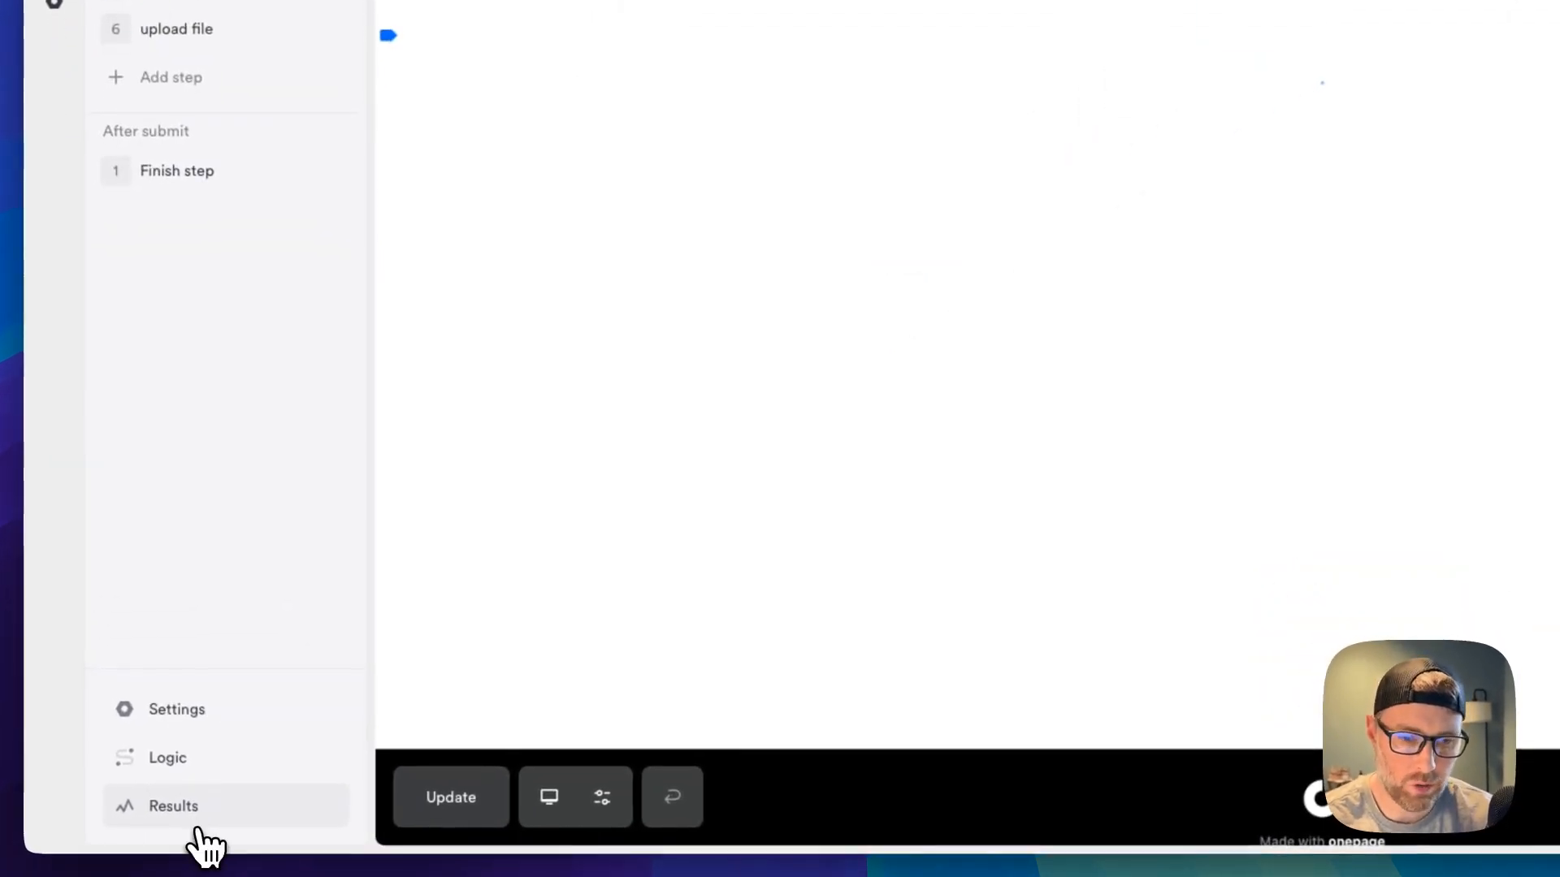
pyautogui.click(196, 822)
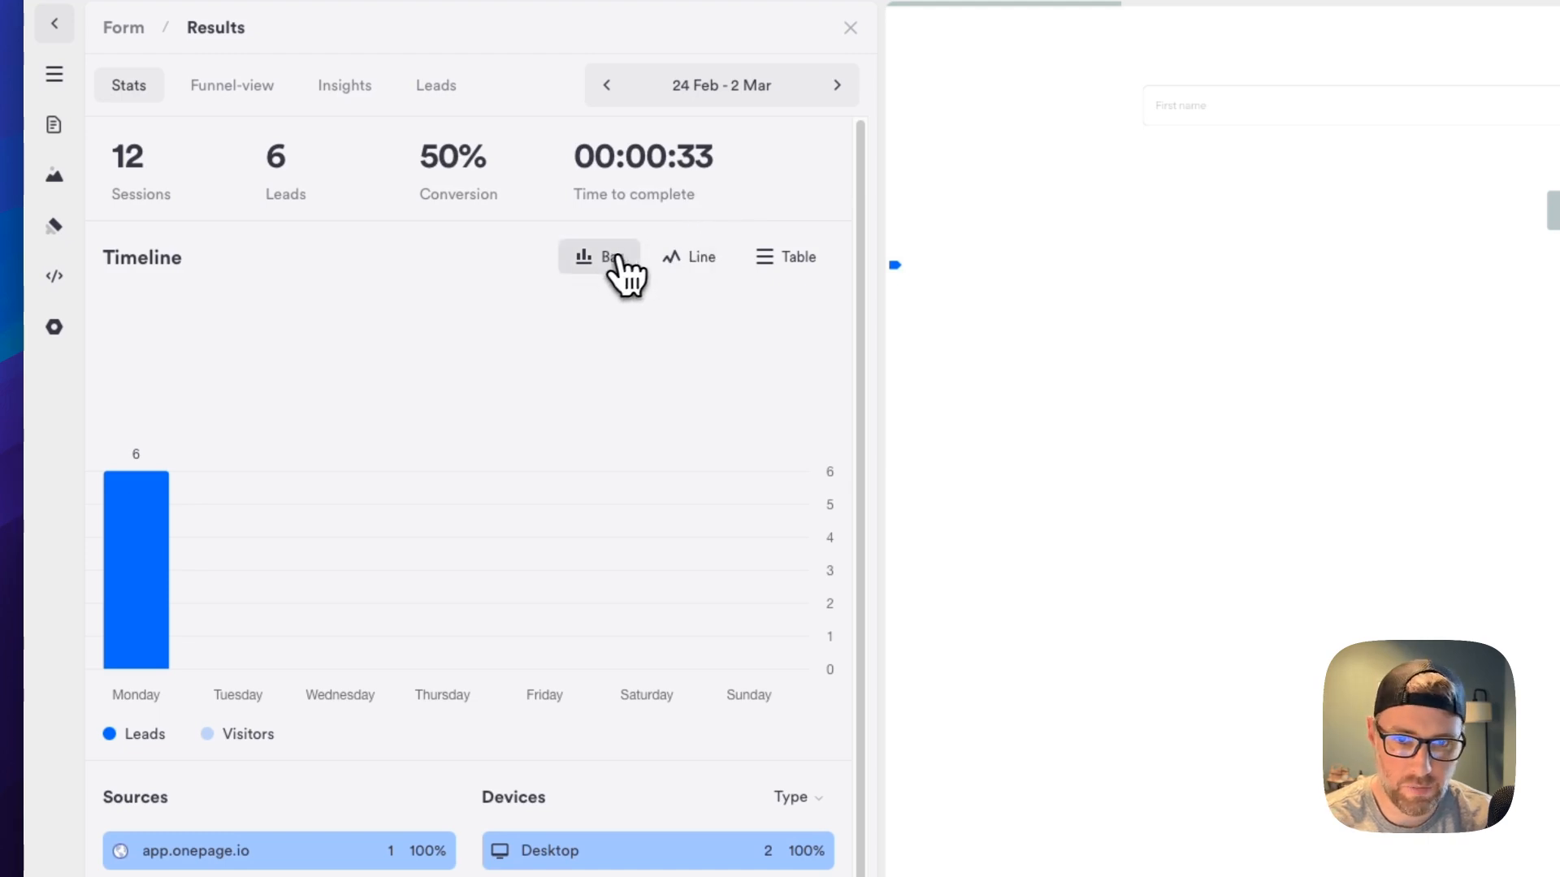
# Compare the results timeline as line, table and bar views, and check the sources, devices and location statistics
pyautogui.click(692, 259)
pyautogui.click(768, 258)
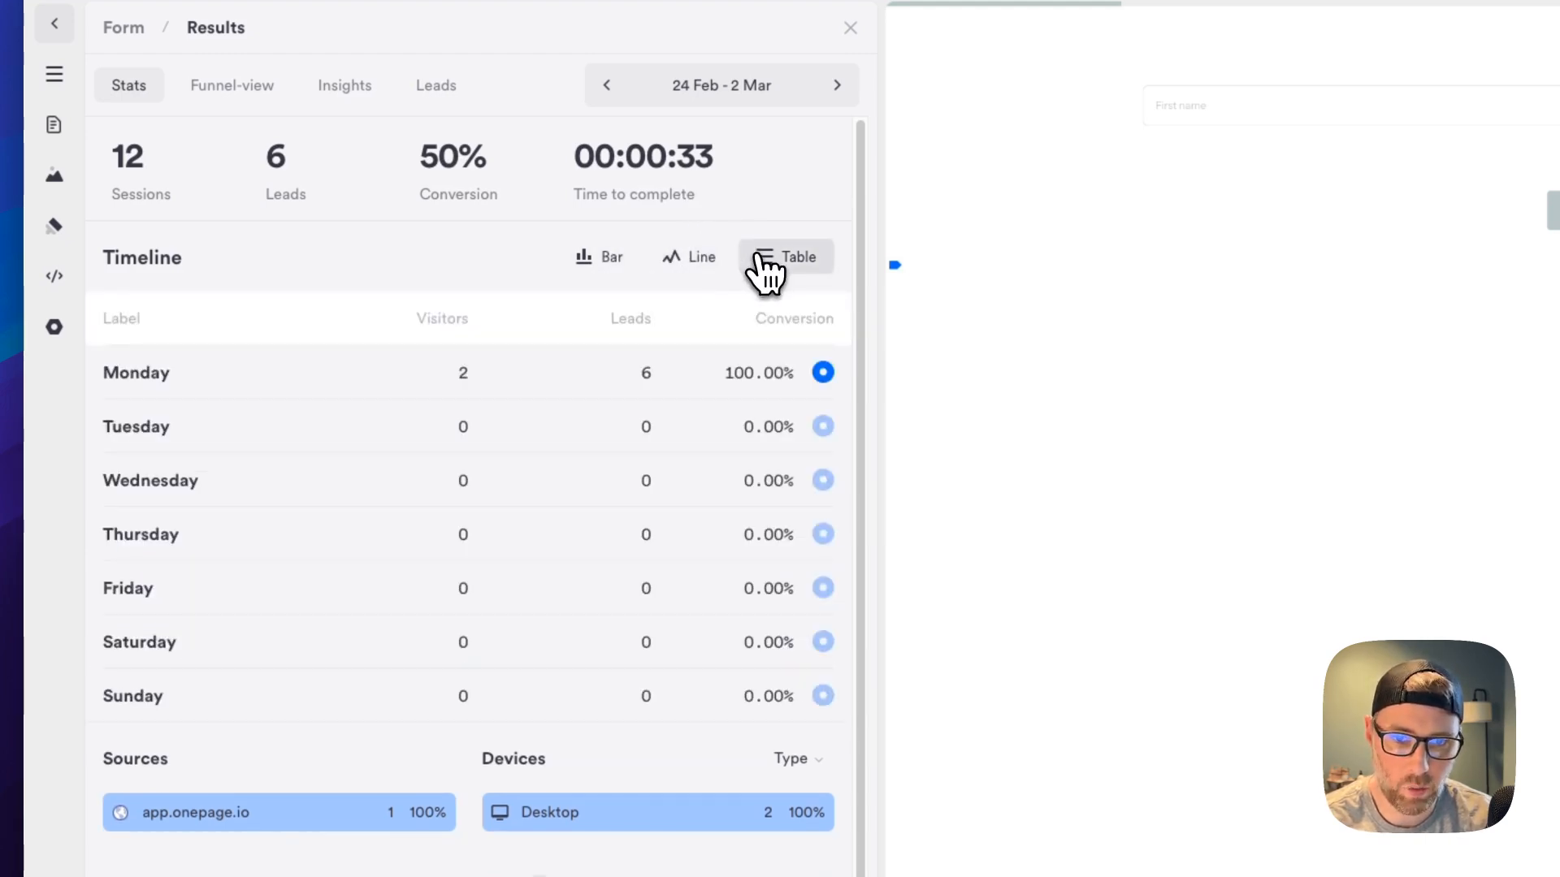
pyautogui.click(618, 258)
pyautogui.scroll(-3, 250, 679)
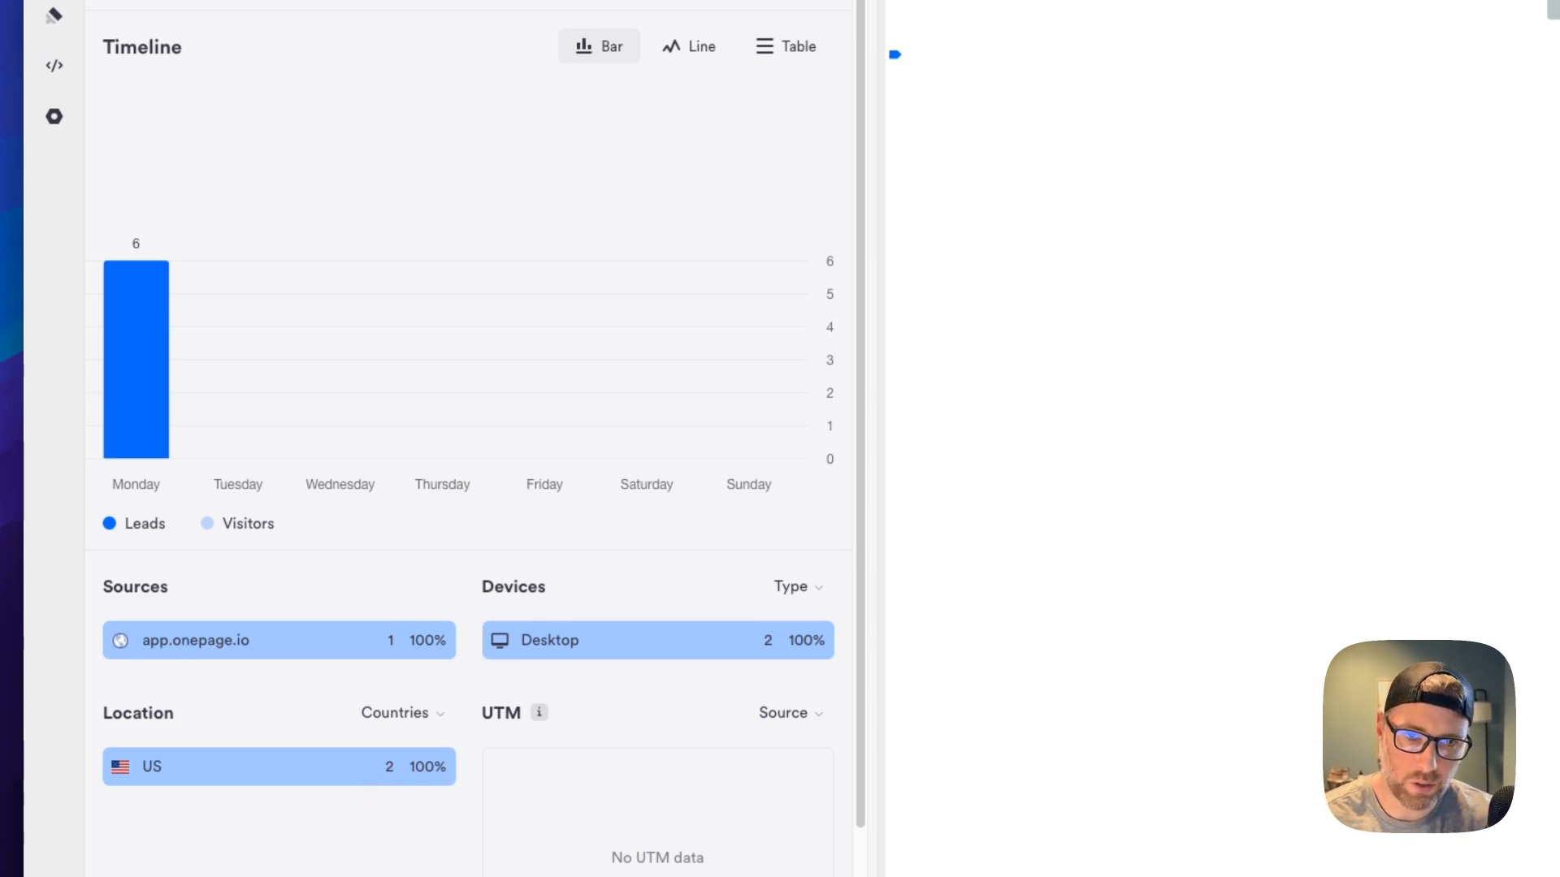
# Examine views, dropoff and conversion of the name and choices steps in the form's funnel view
pyautogui.click(227, 203)
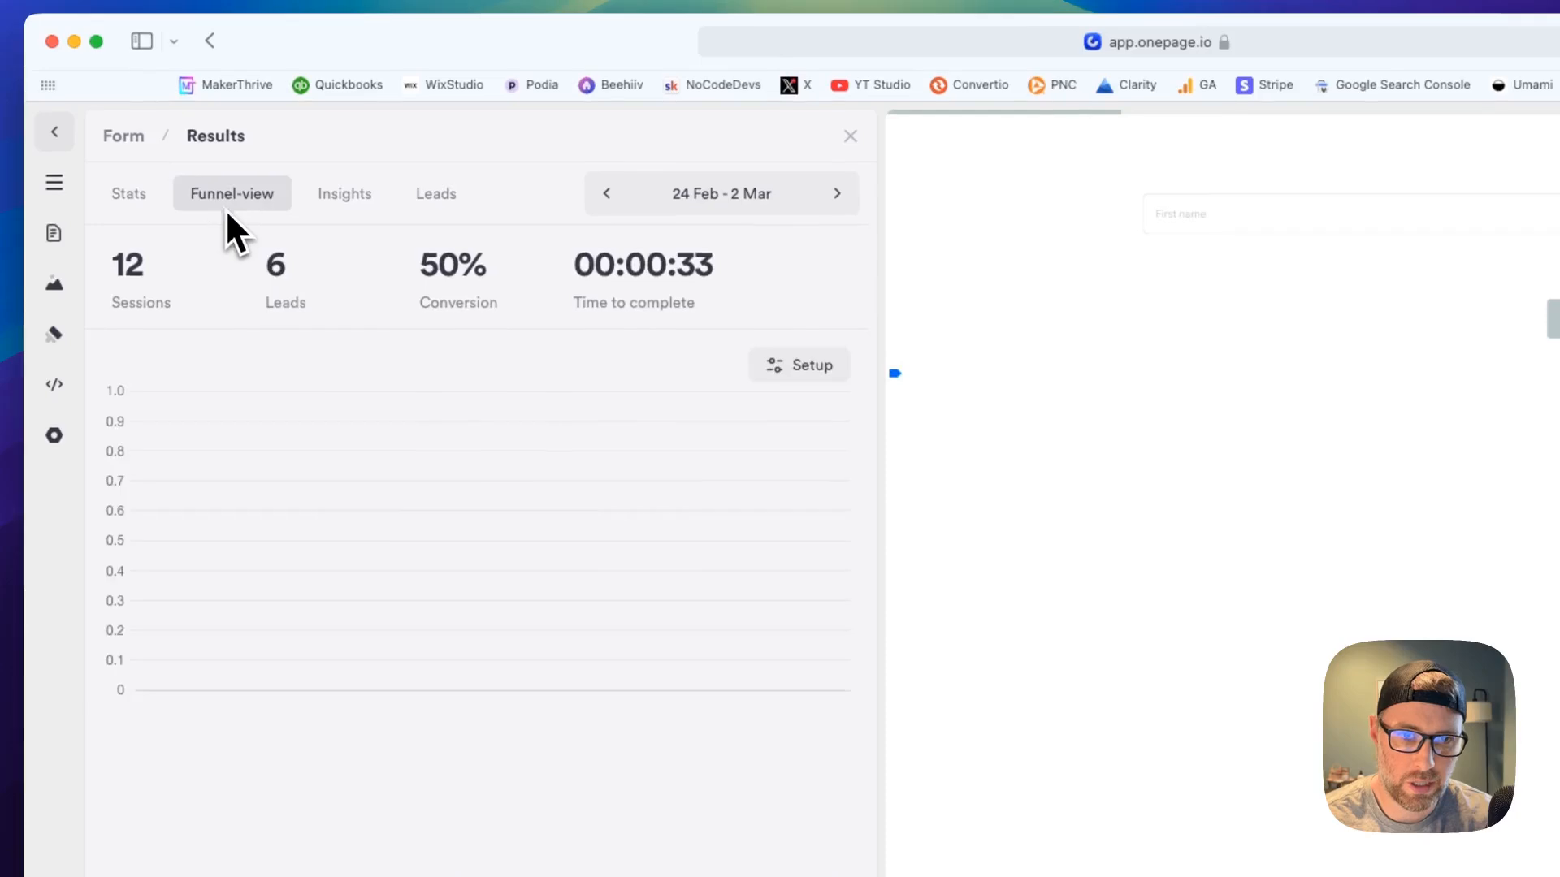
pyautogui.moveTo(285, 574)
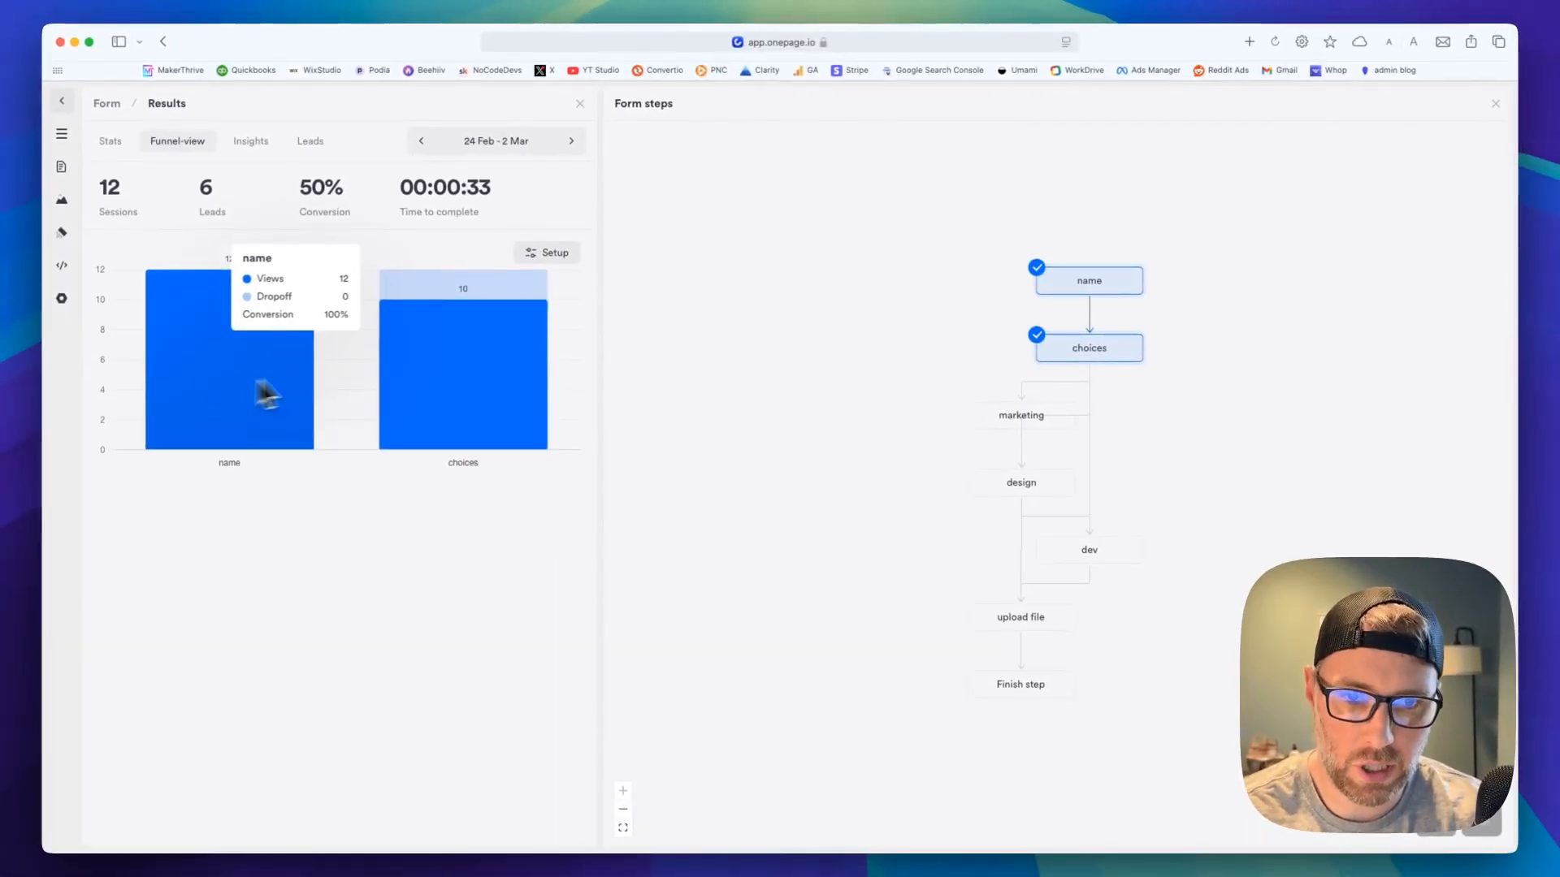
pyautogui.moveTo(486, 349)
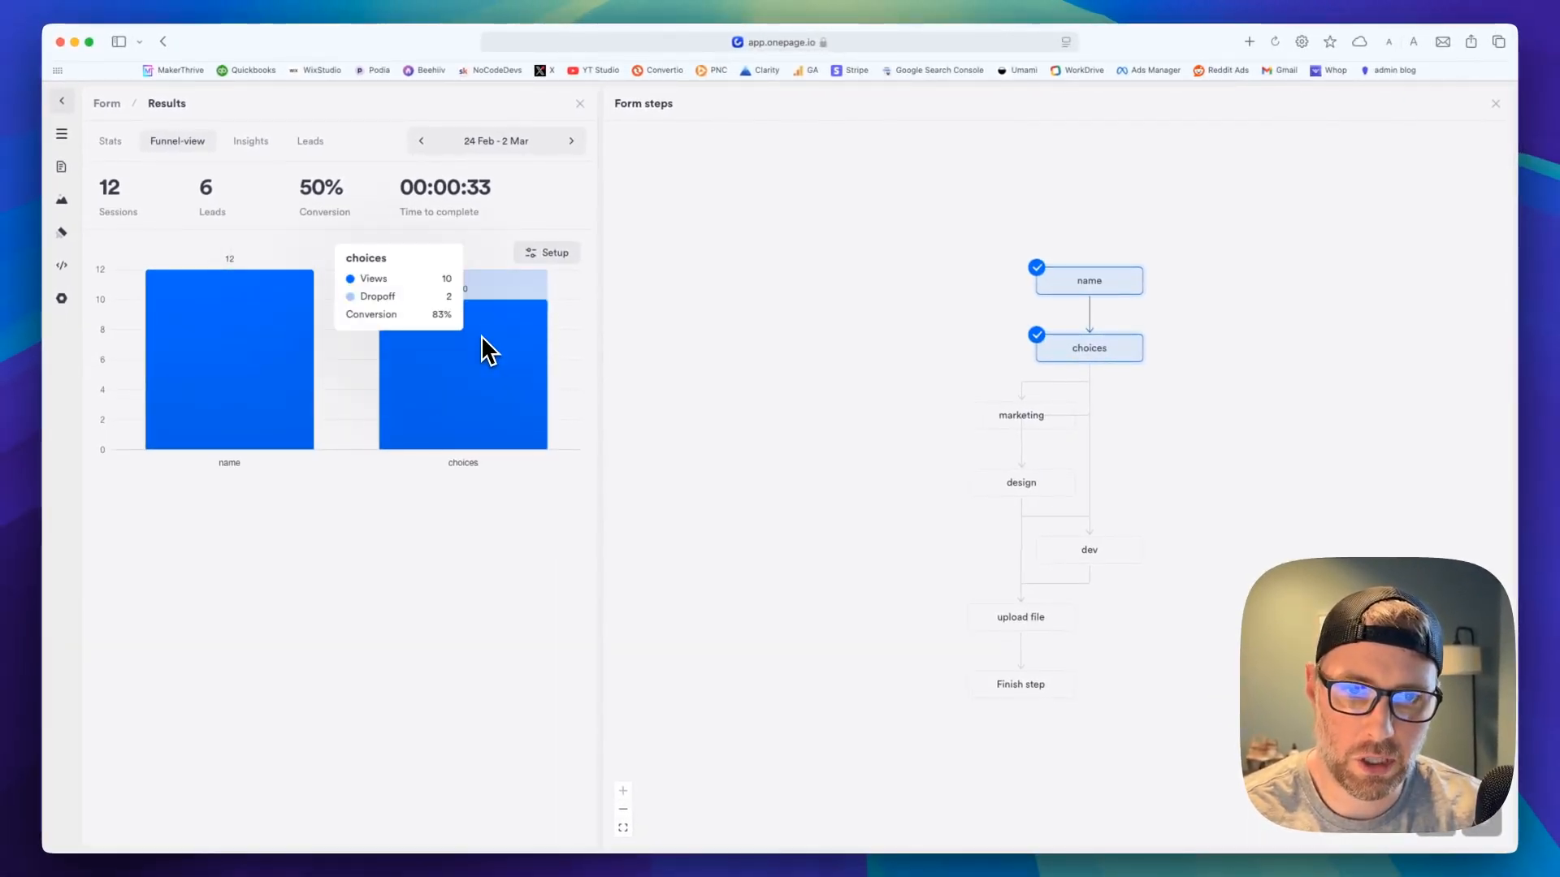
# Review the form's answer insights and its list of submitted leads, and close the results
pyautogui.click(250, 140)
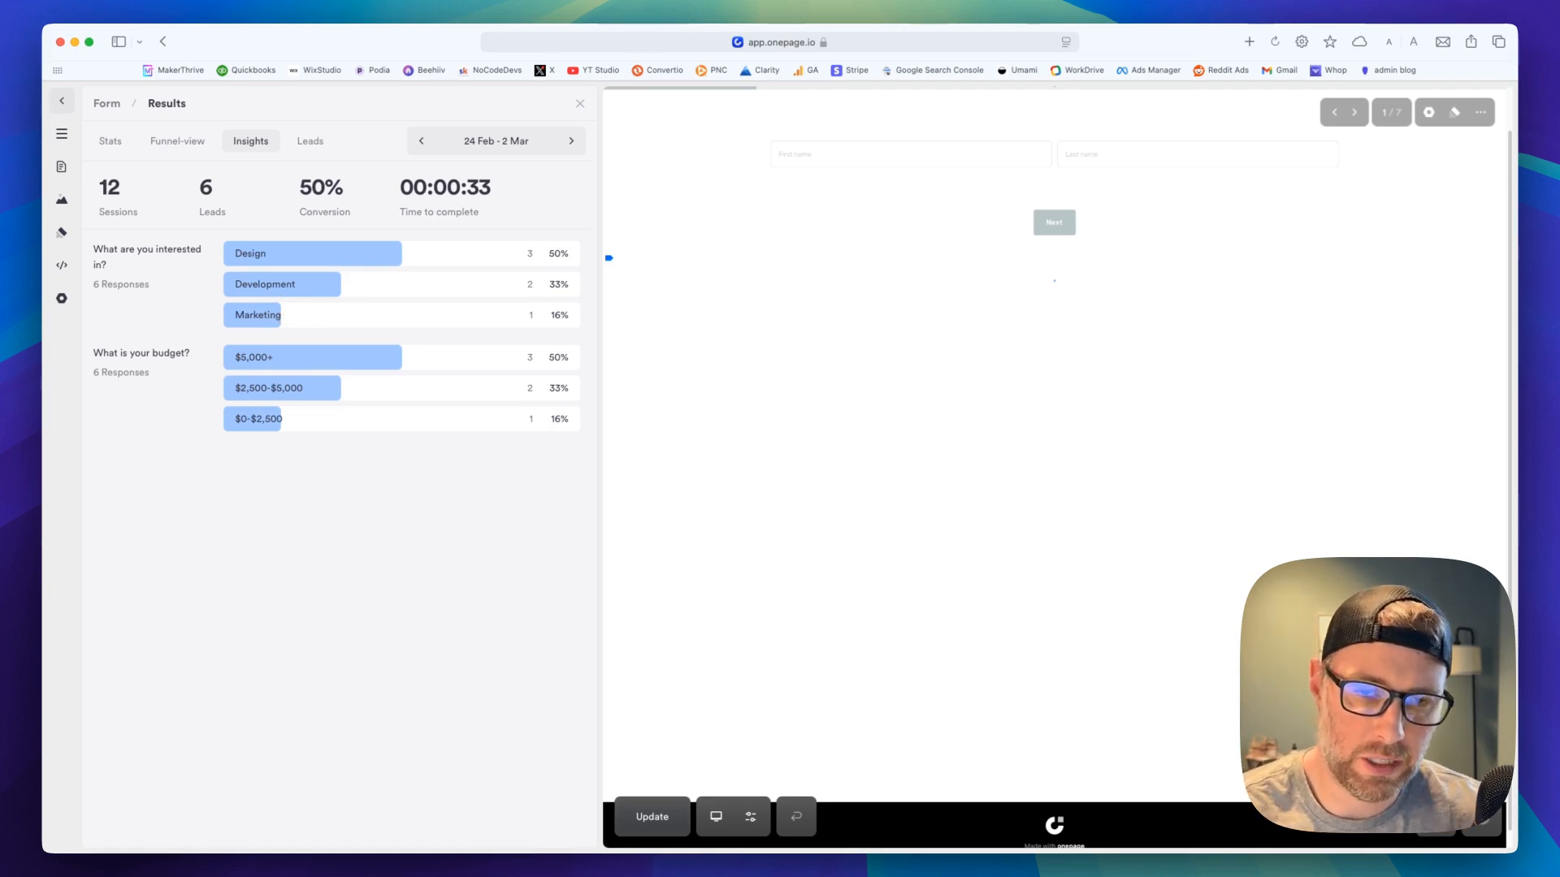
pyautogui.click(302, 146)
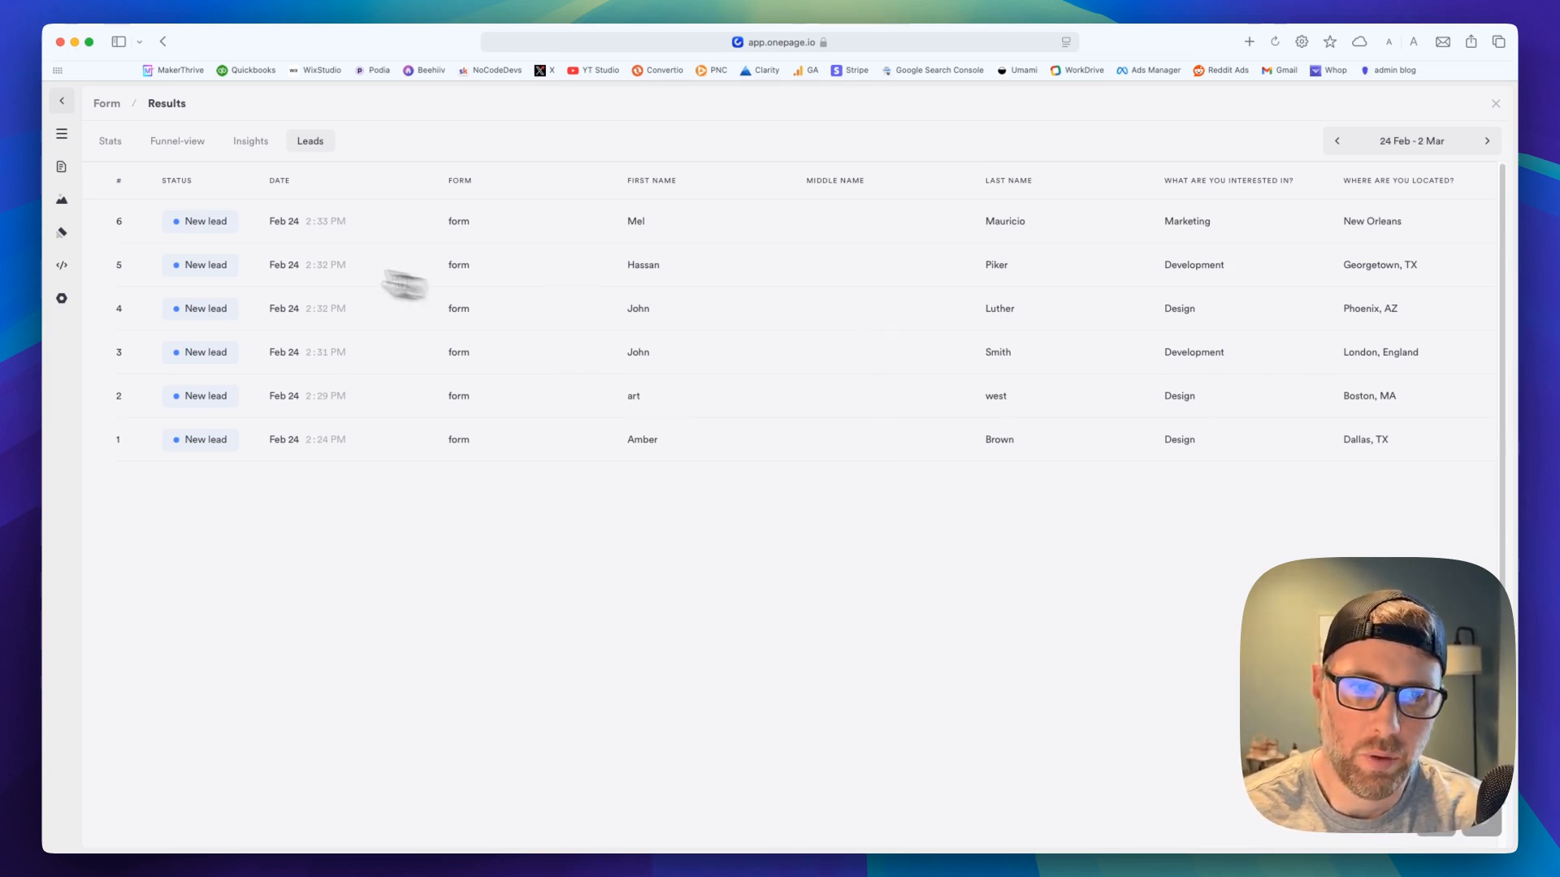
pyautogui.click(1495, 105)
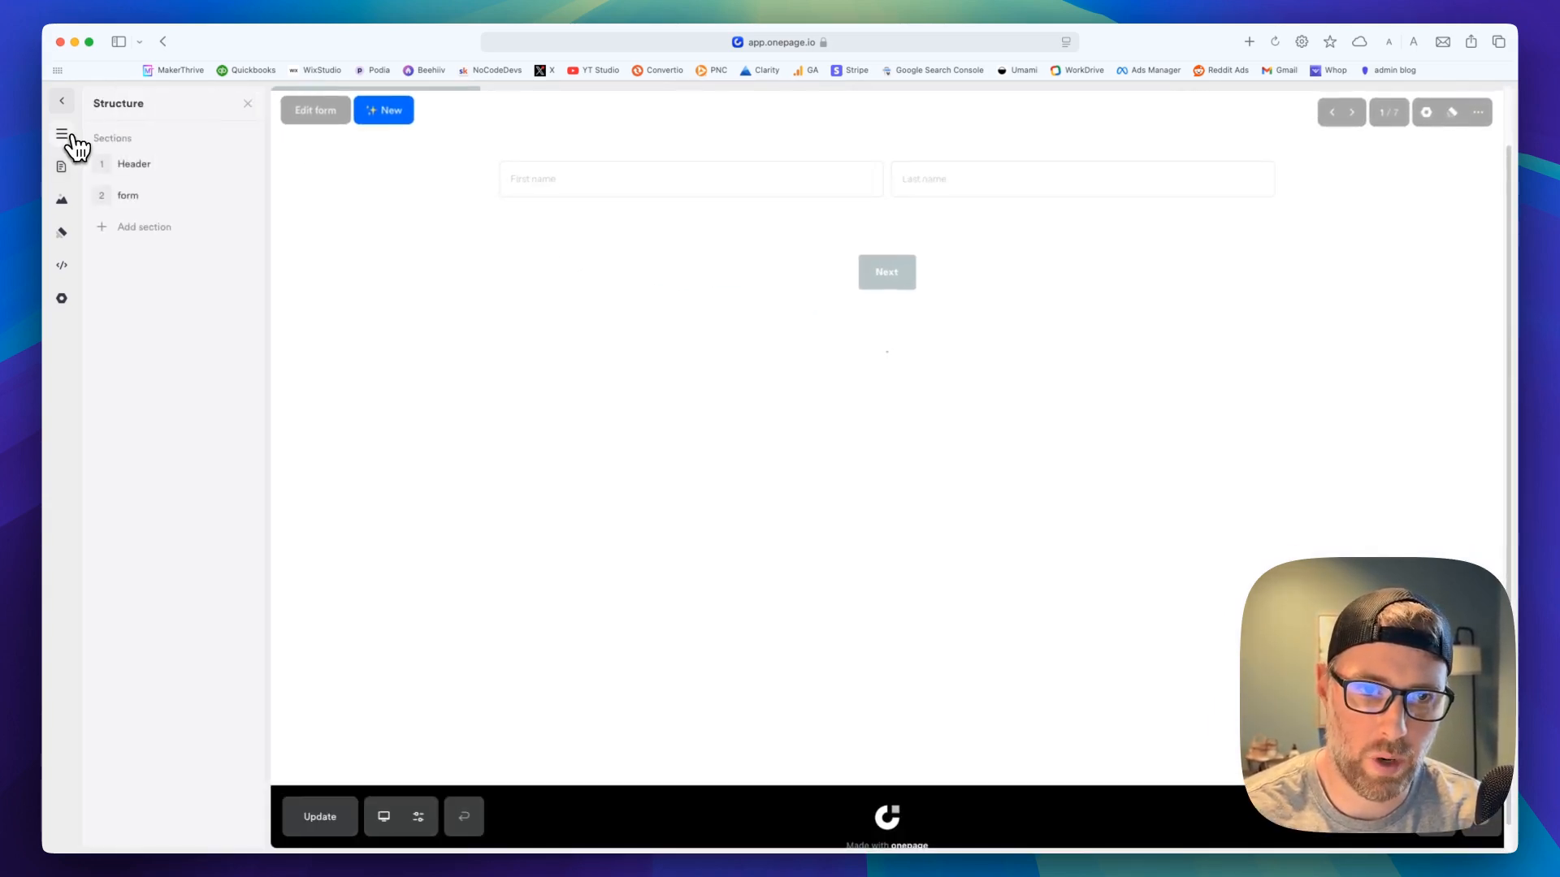
# Leave the page editor for the project's CRM and look through the available lead integrations without adding one
pyautogui.click(62, 101)
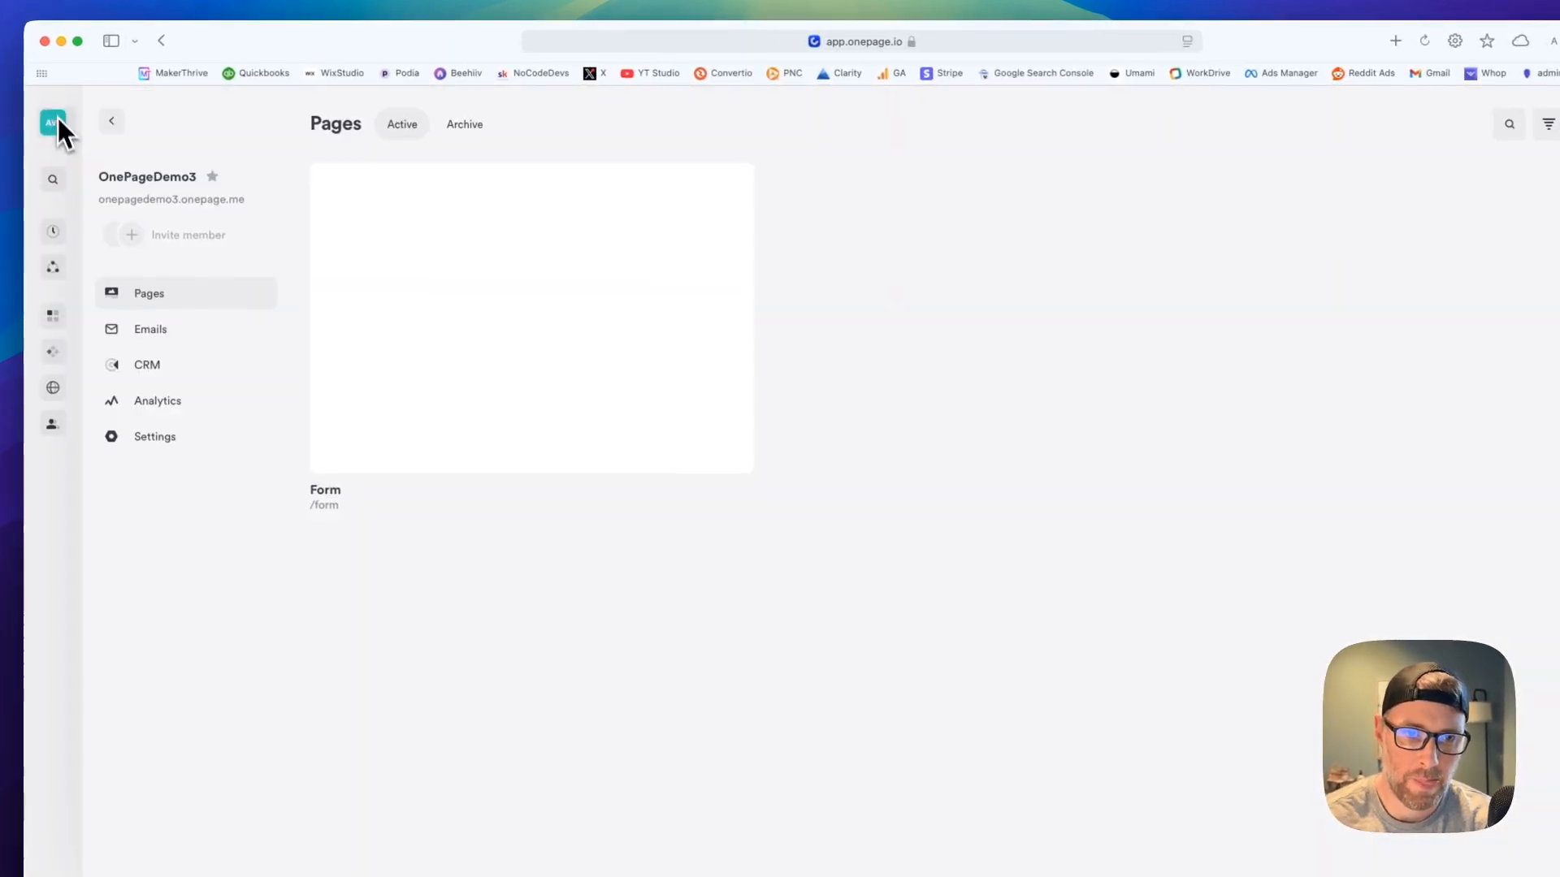
pyautogui.click(150, 364)
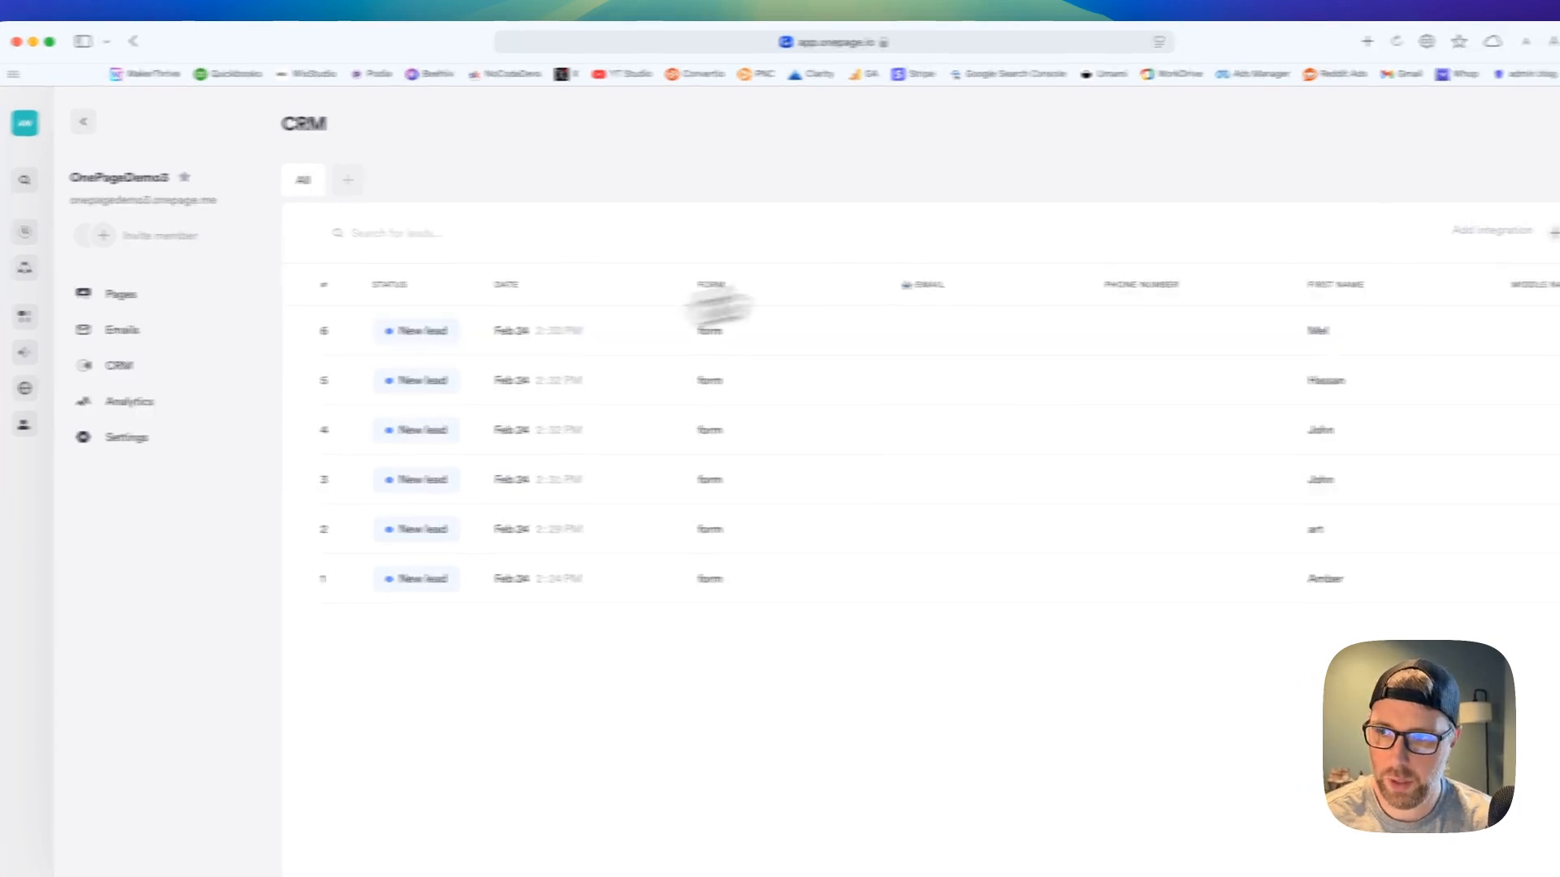
pyautogui.click(1433, 225)
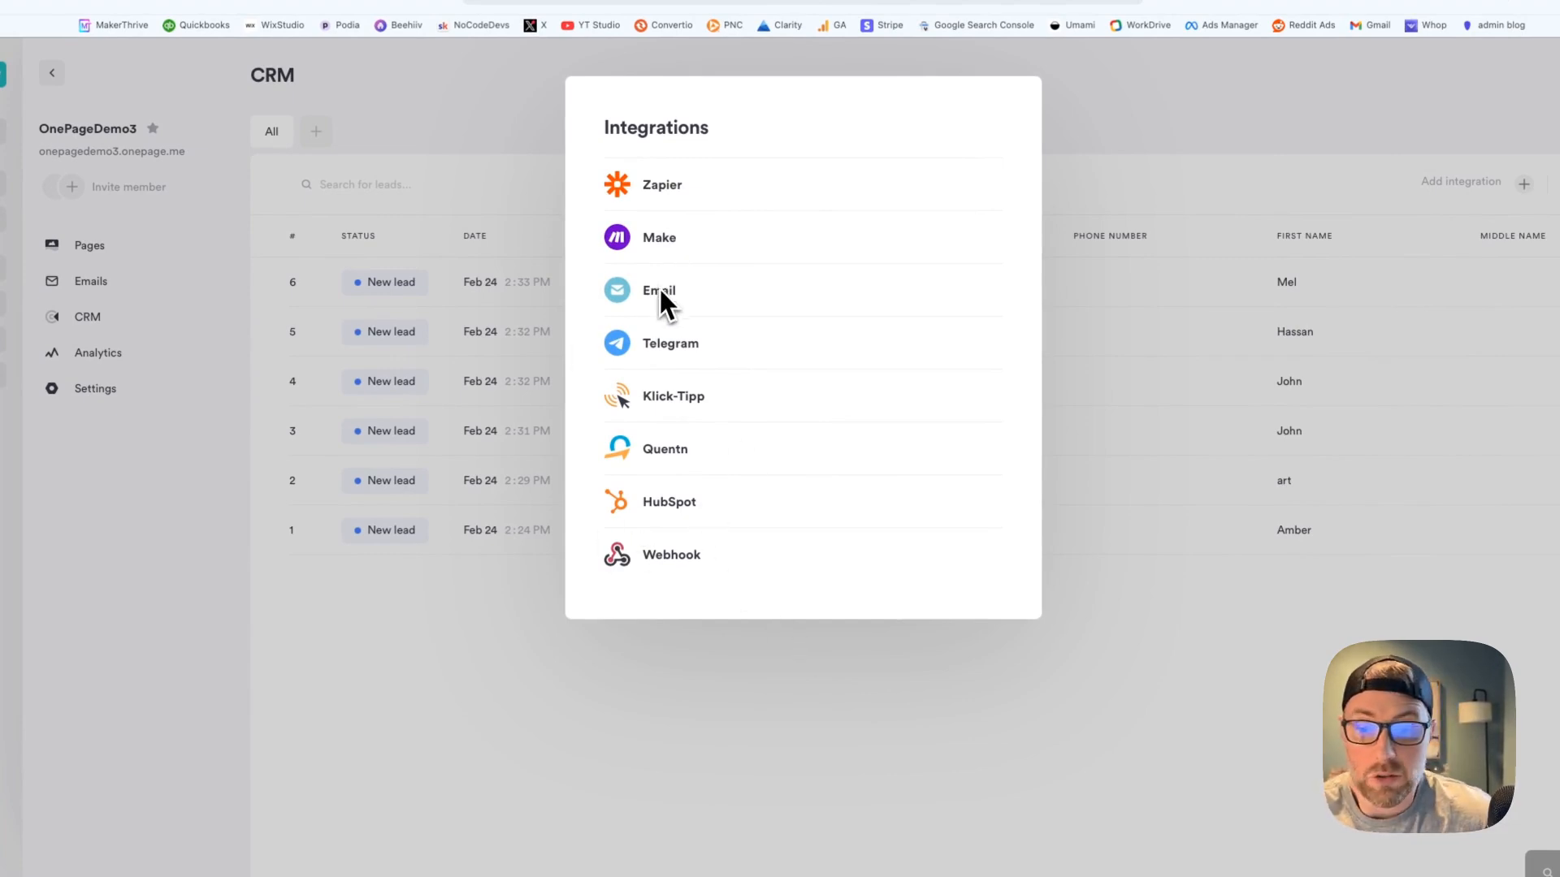
pyautogui.click(455, 638)
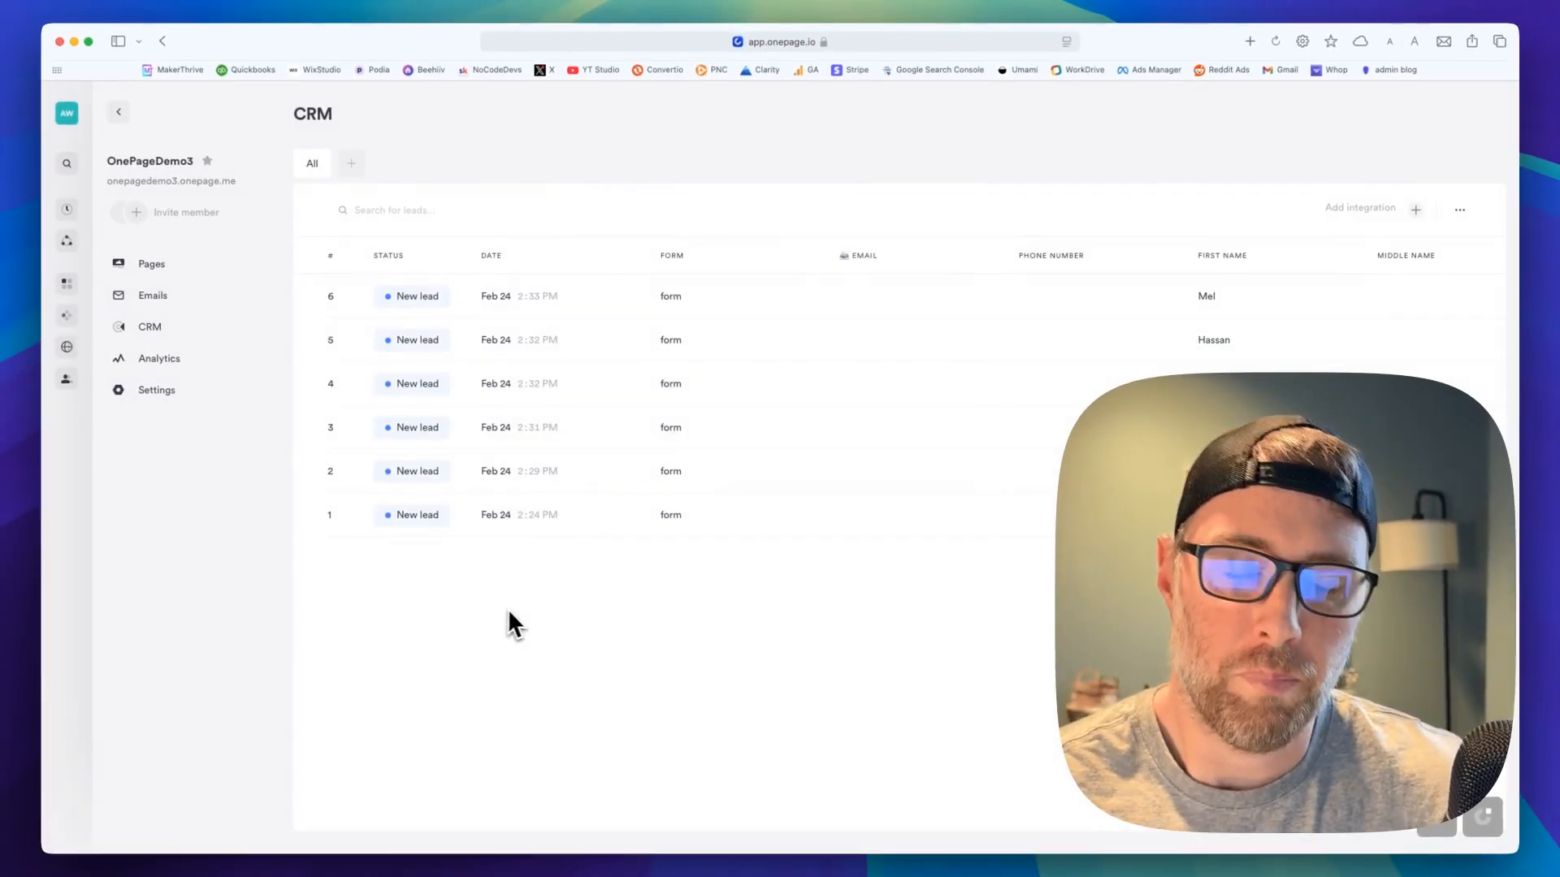